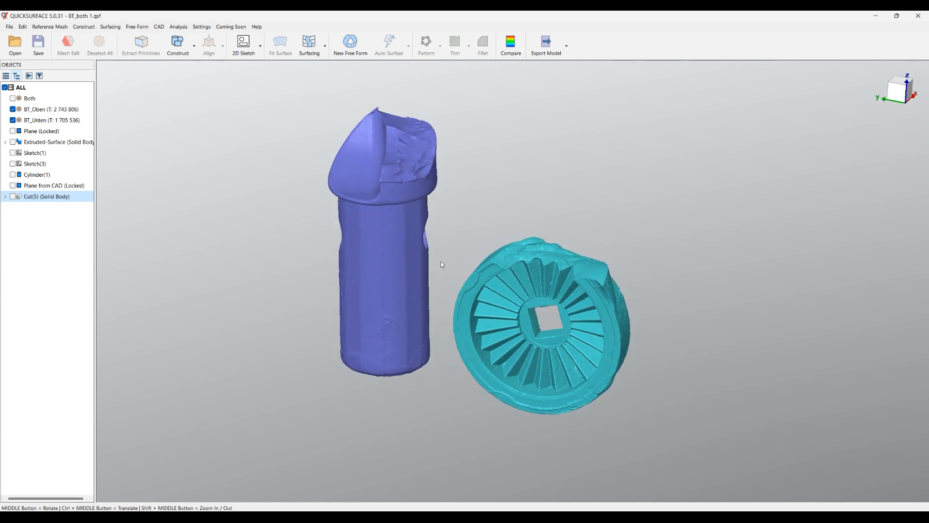
- Hide the BT_Oben and BT_Unten meshes, show the Cut(5) solid body, and inspect the finished part from several angles
{"action": "left_click", "coordinate": [13, 109]}
{"action": "left_click", "coordinate": [13, 120]}
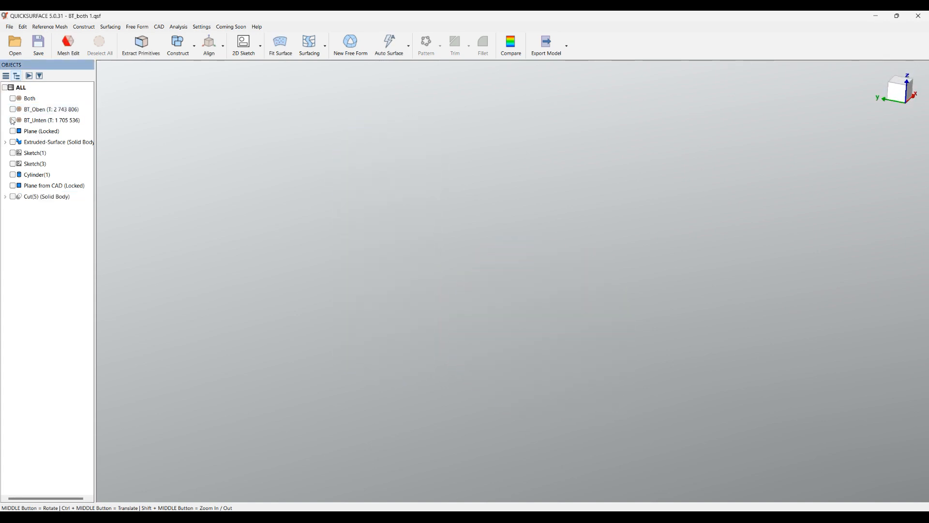
{"action": "left_click", "coordinate": [13, 197]}
{"action": "scroll", "coordinate": [497, 253], "scroll_direction": "down", "scroll_amount": 4}
{"action": "scroll", "coordinate": [551, 383], "scroll_direction": "up", "scroll_amount": 6}
{"action": "middle_click_drag", "start_coordinate": [619, 369], "coordinate": [534, 361]}
{"action": "middle_click_drag", "start_coordinate": [553, 179], "coordinate": [737, 364]}
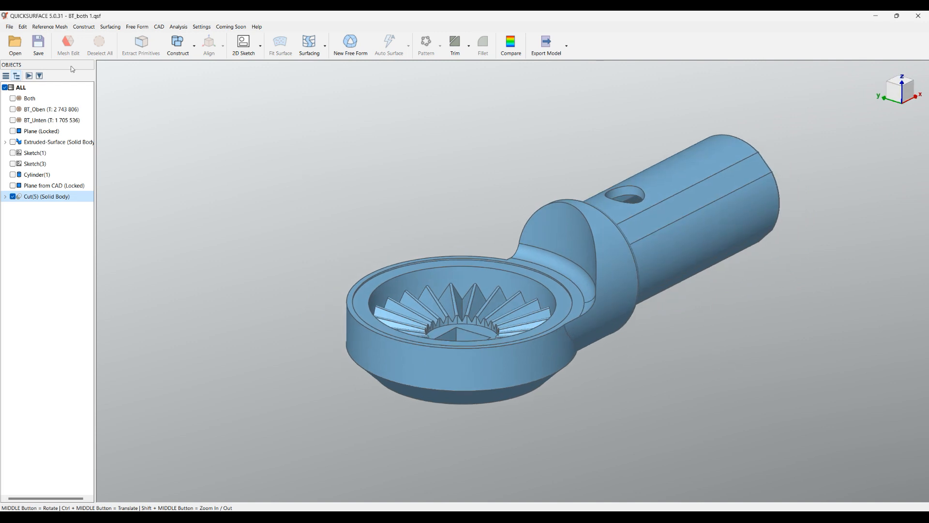
- Close the current project to start an empty one, saving the changes to BT_both 1.qsf
{"action": "left_click", "coordinate": [9, 27]}
{"action": "left_click", "coordinate": [20, 42]}
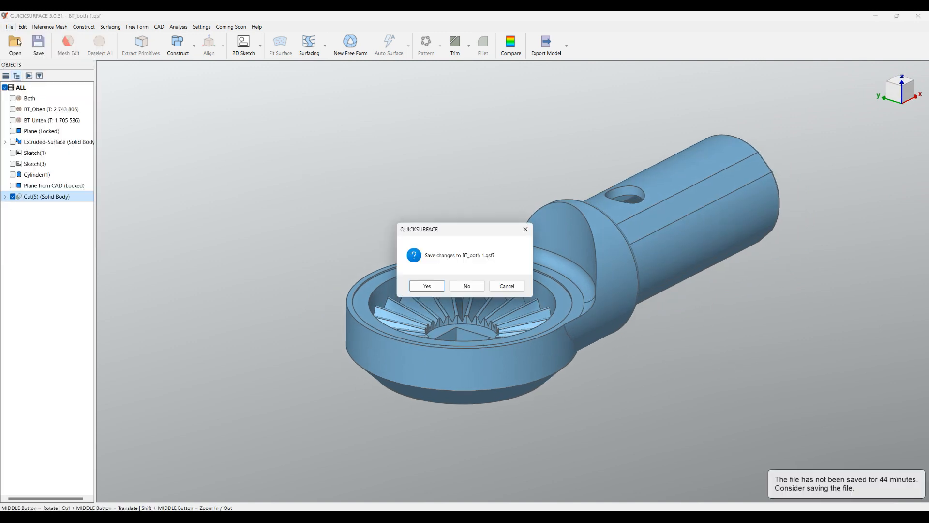
{"action": "left_click", "coordinate": [434, 289]}
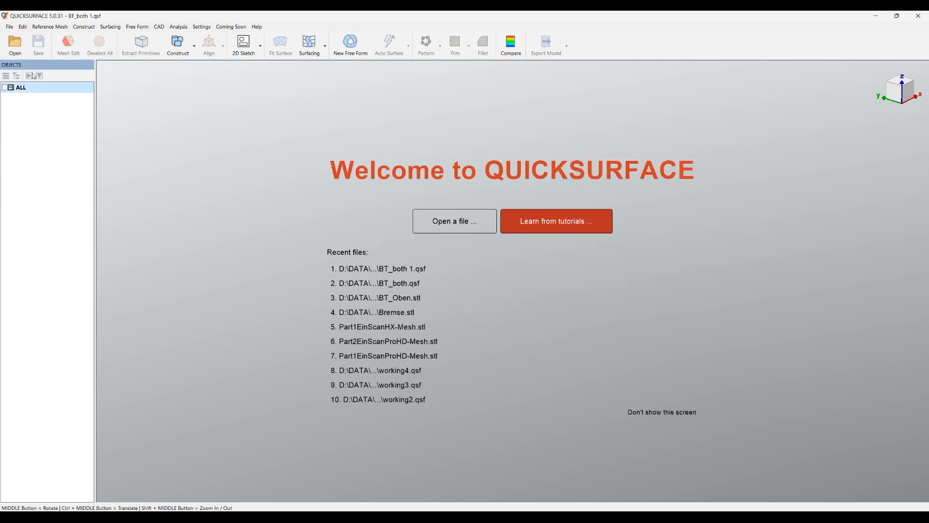
- Open the scan BT_Oben.stl with millimetres as the model units
{"action": "left_click", "coordinate": [15, 45]}
{"action": "double_click", "coordinate": [219, 172]}
{"action": "left_click", "coordinate": [448, 280]}
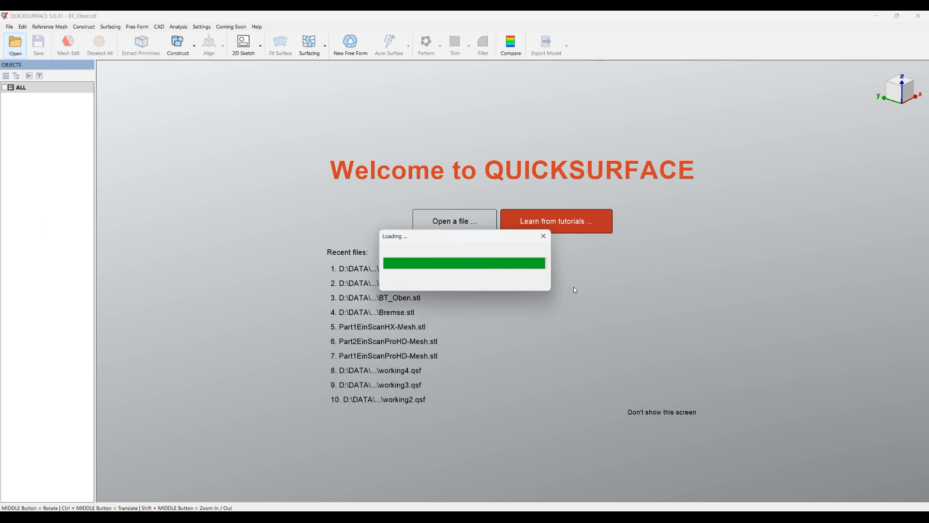
{"action": "middle_click_drag", "start_coordinate": [446, 332], "coordinate": [792, 353]}
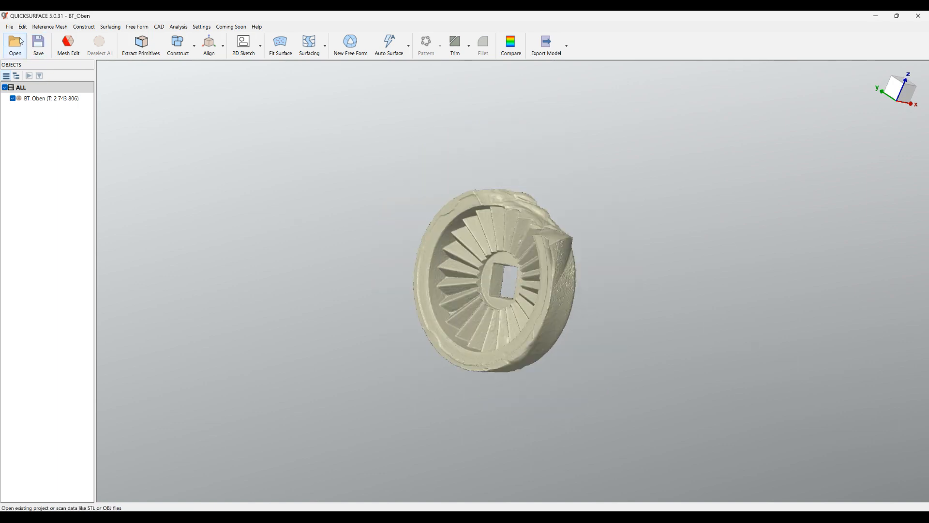
- Import BT_Unten.stl into the same project as a second mesh, with millimetres as the model units
{"action": "left_click", "coordinate": [10, 28]}
{"action": "left_click", "coordinate": [34, 60]}
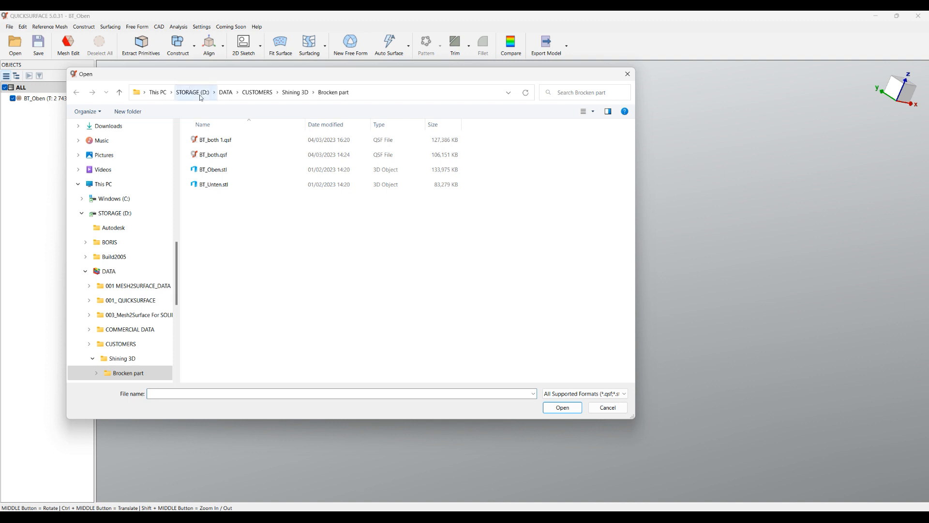
{"action": "left_click", "coordinate": [217, 185]}
{"action": "left_click", "coordinate": [560, 411]}
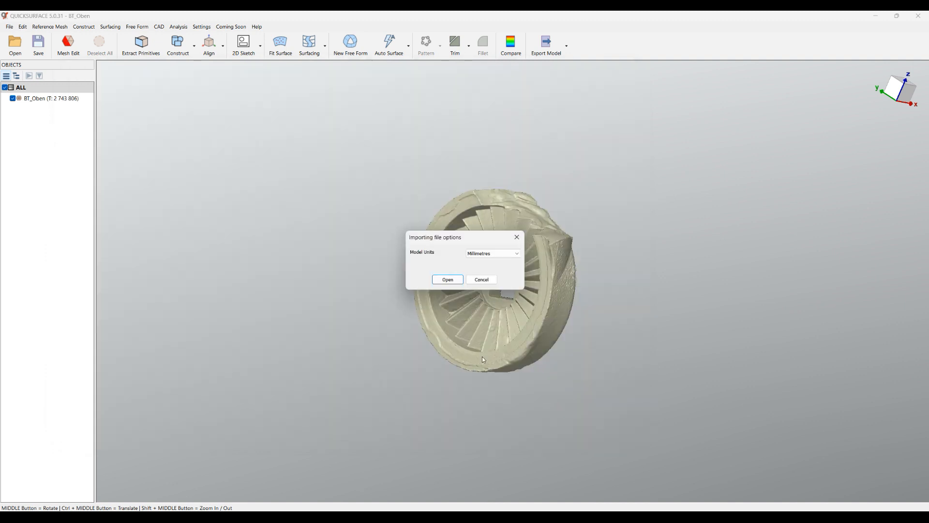
{"action": "left_click", "coordinate": [452, 279]}
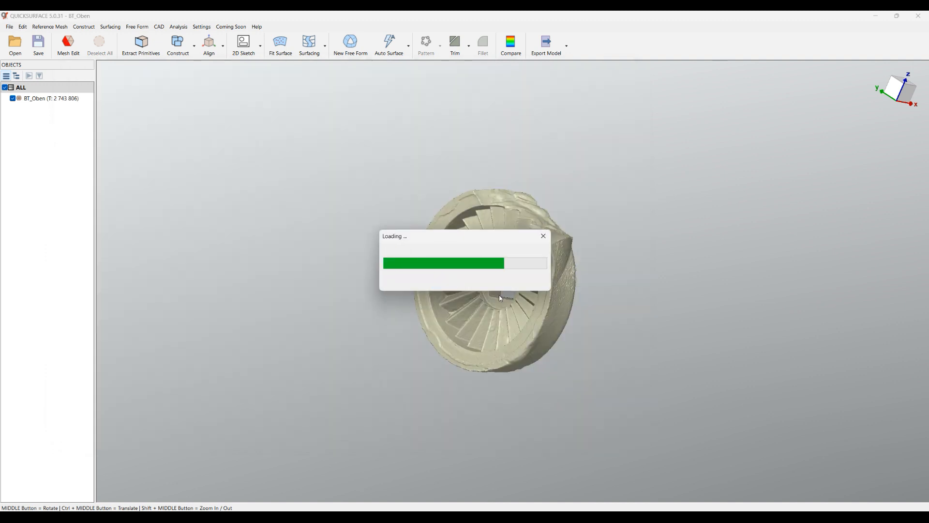
{"action": "middle_click_drag", "start_coordinate": [467, 403], "coordinate": [664, 415]}
{"action": "middle_click_drag", "start_coordinate": [752, 282], "coordinate": [866, 371]}
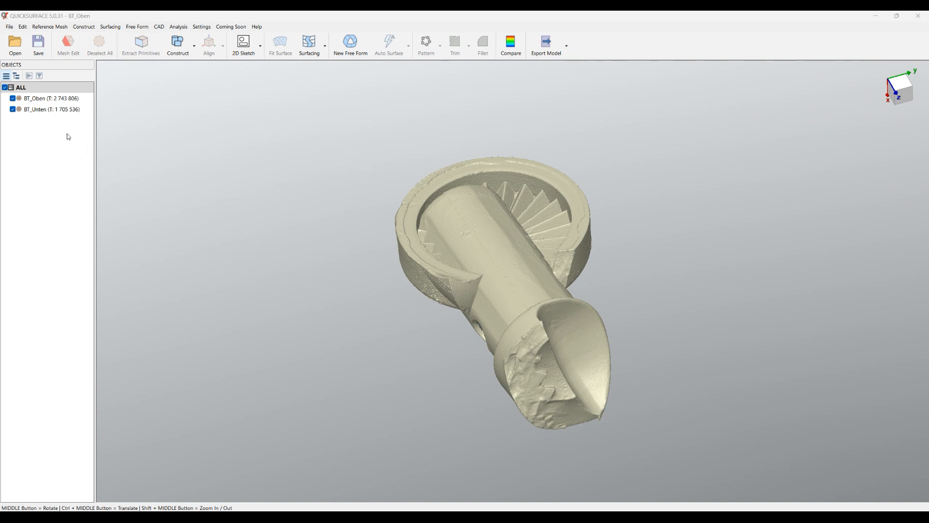
- Change the colour of the BT_Unten mesh to dark teal with red 0, green 96 and blue 96
{"action": "left_click", "coordinate": [36, 112]}
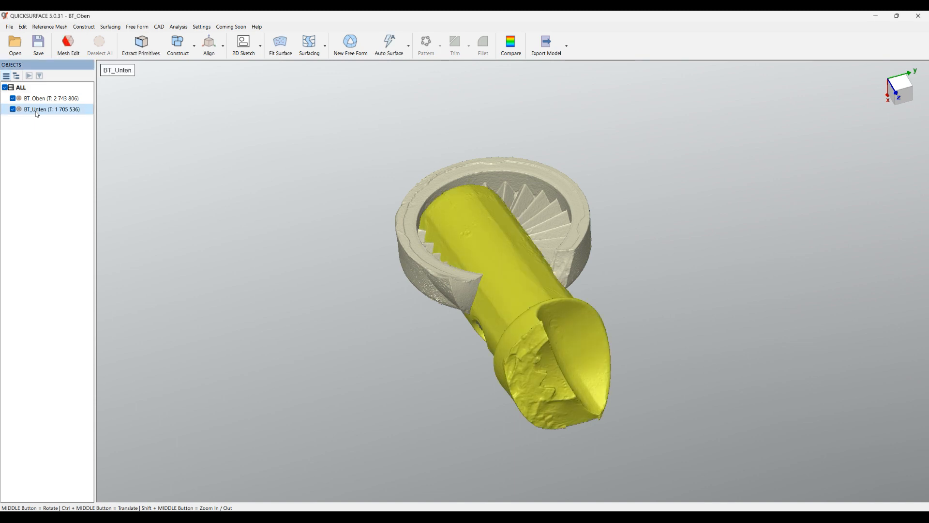
{"action": "right_click", "coordinate": [37, 114]}
{"action": "left_click", "coordinate": [64, 146]}
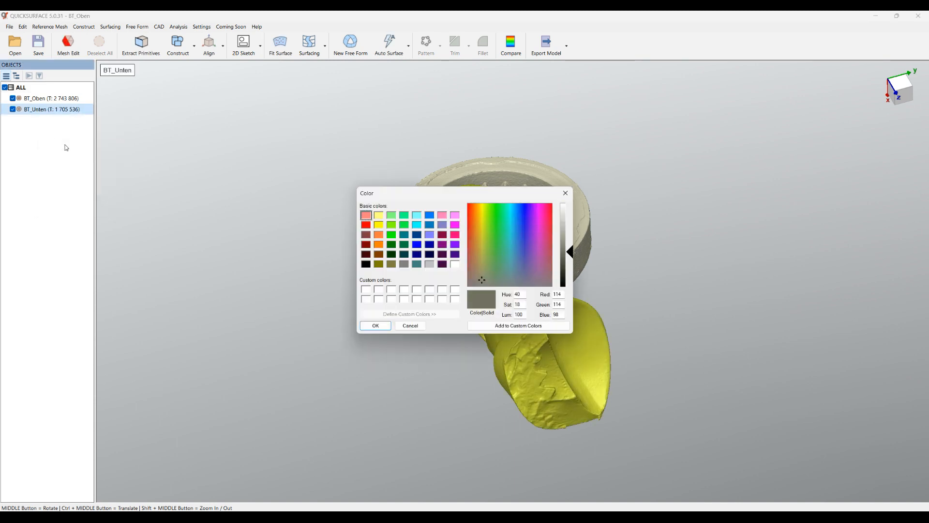
{"action": "left_click", "coordinate": [404, 237]}
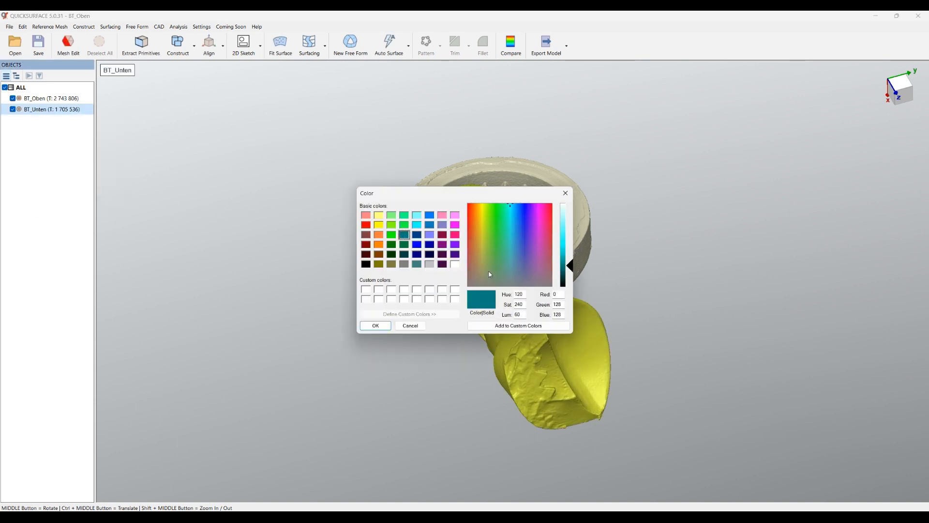
{"action": "left_click_drag", "start_coordinate": [571, 269], "coordinate": [571, 272]}
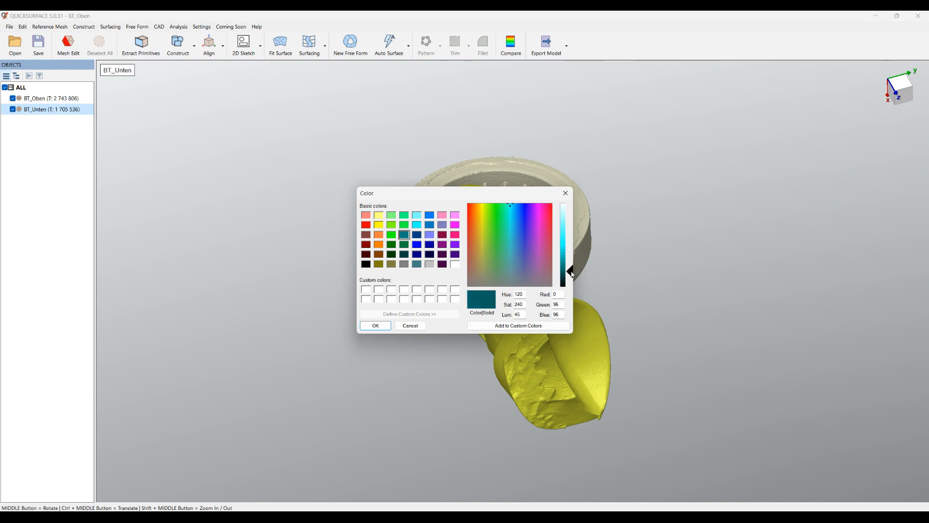
{"action": "left_click", "coordinate": [377, 325]}
{"action": "scroll", "coordinate": [454, 306], "scroll_direction": "down", "scroll_amount": 5}
{"action": "scroll", "coordinate": [520, 312], "scroll_direction": "up", "scroll_amount": 4}
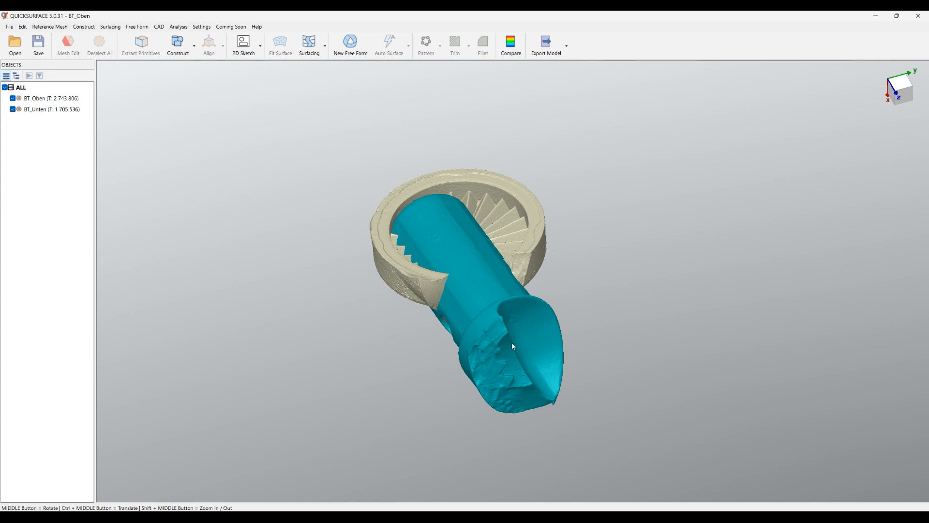
- Start an interactive alignment of the BT_Unten mesh and move it away from the toothed ring so the two parts sit side by side
{"action": "left_click", "coordinate": [443, 250]}
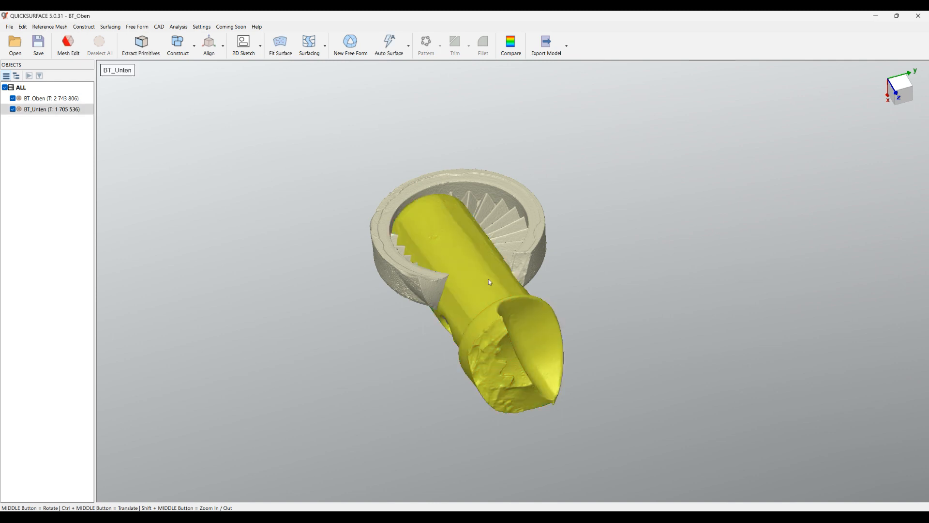
{"action": "left_click", "coordinate": [214, 57]}
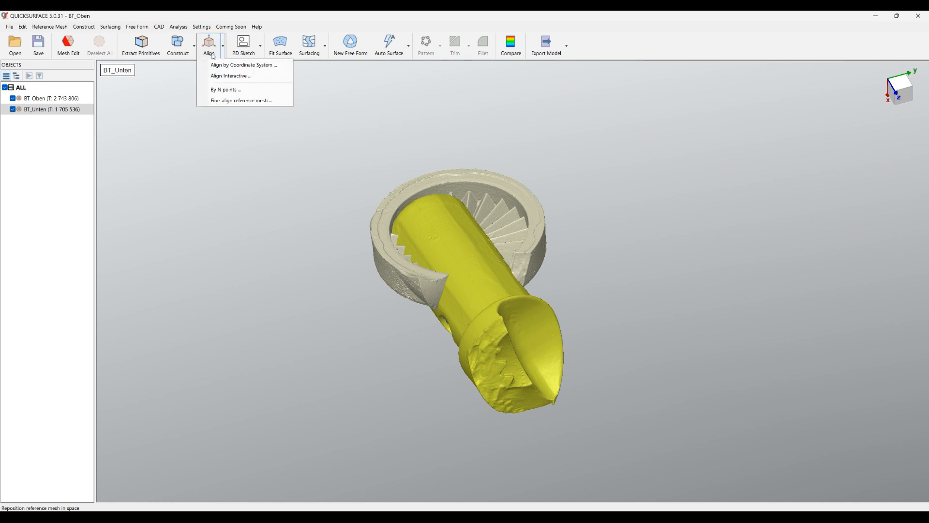
{"action": "left_click", "coordinate": [227, 76]}
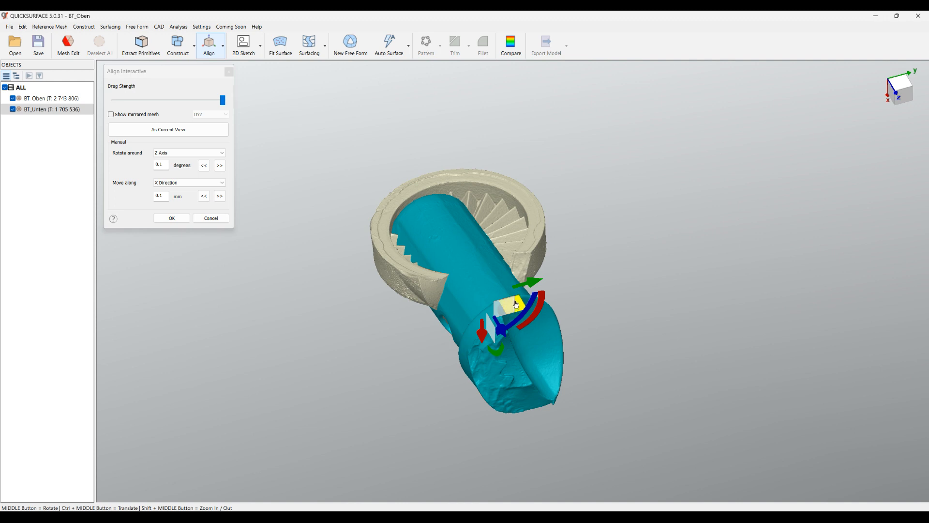
{"action": "left_click_drag", "start_coordinate": [518, 308], "coordinate": [720, 259]}
{"action": "middle_click_drag", "start_coordinate": [388, 377], "coordinate": [356, 314]}
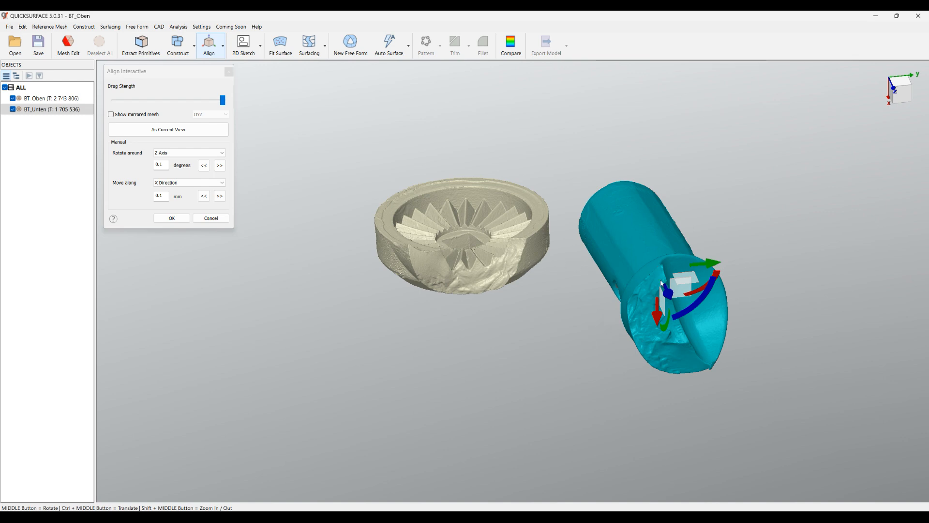
{"action": "middle_click_drag", "start_coordinate": [611, 318], "coordinate": [607, 295]}
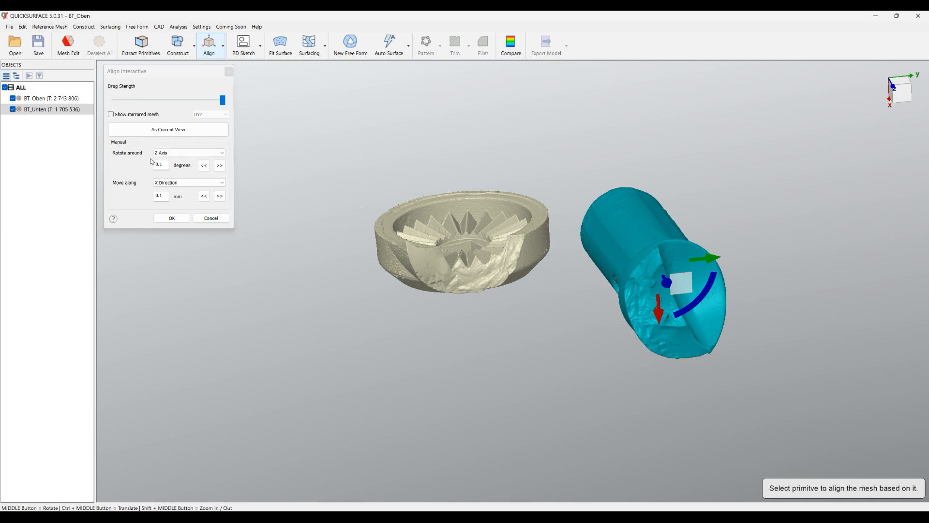
- Rotate BT_Unten about the Z axis until its fracture faces like the ring's, shift it level with the ring, and accept the alignment
{"action": "left_click_drag", "start_coordinate": [697, 303], "coordinate": [603, 228]}
{"action": "scroll", "coordinate": [702, 257], "scroll_direction": "up", "scroll_amount": 3}
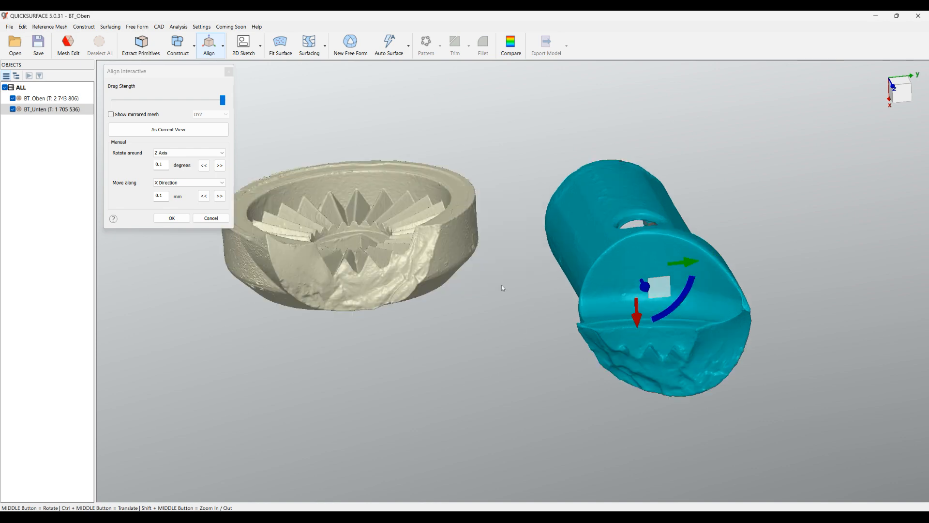
{"action": "middle_click_drag", "start_coordinate": [584, 352], "coordinate": [625, 285]}
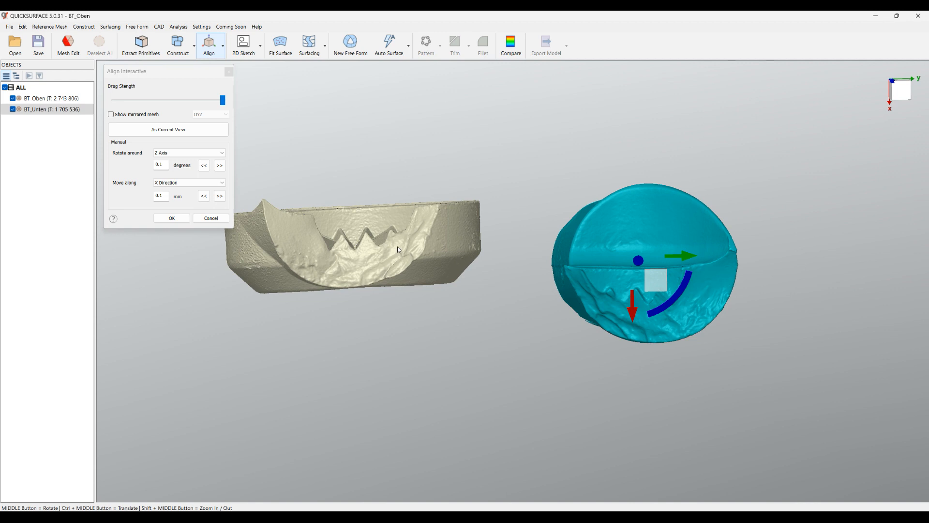
{"action": "middle_click_drag", "start_coordinate": [519, 316], "coordinate": [519, 356]}
{"action": "left_click_drag", "start_coordinate": [657, 292], "coordinate": [664, 234]}
{"action": "middle_click_drag", "start_coordinate": [472, 323], "coordinate": [443, 325]}
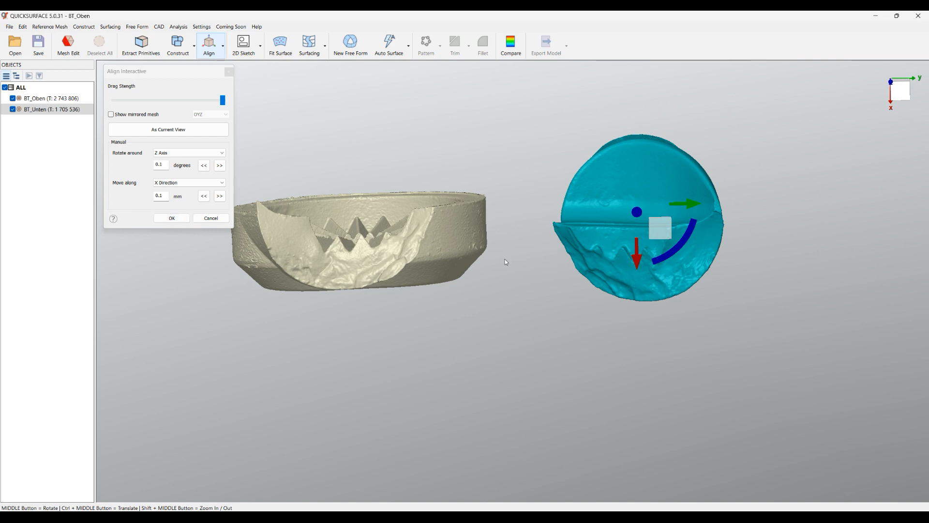
{"action": "left_click", "coordinate": [172, 218]}
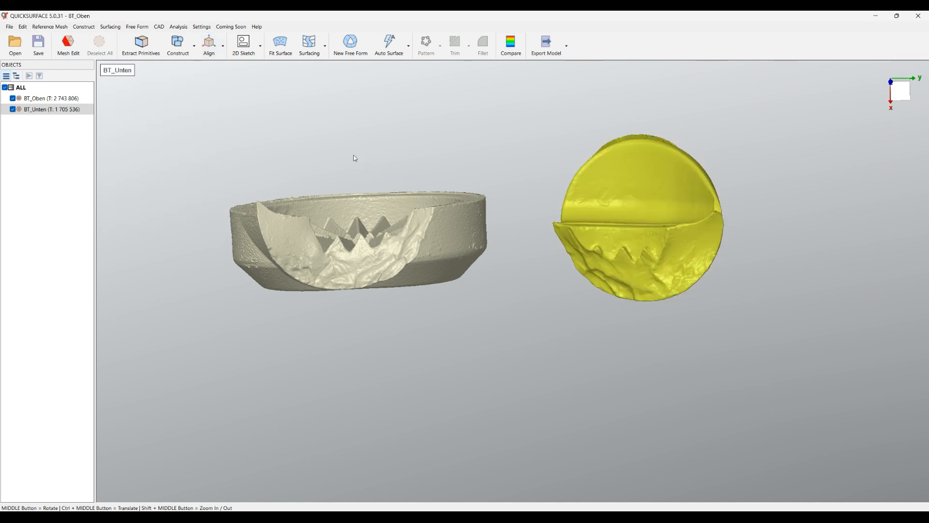
- Start an N-point alignment and place point pairs 1 and 2 on matching corners at one end of both fracture edges
{"action": "left_click", "coordinate": [209, 44]}
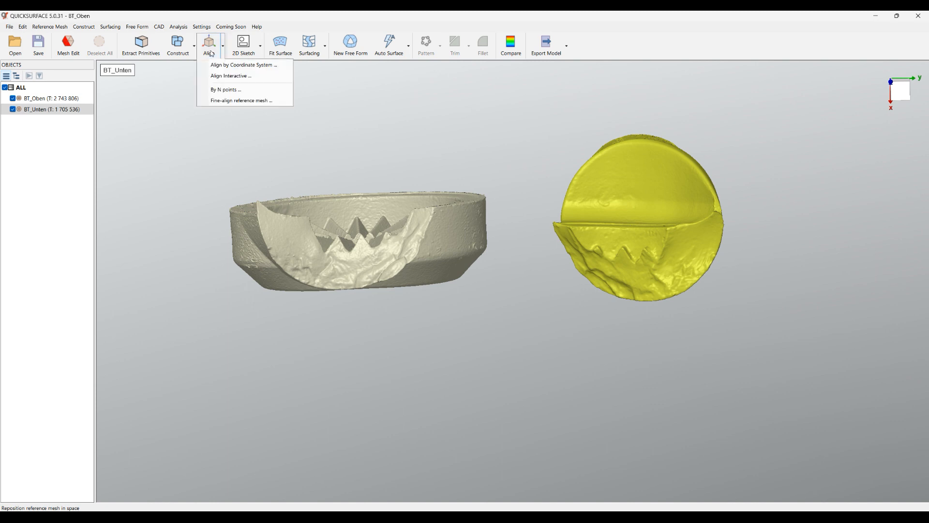
{"action": "left_click", "coordinate": [226, 91]}
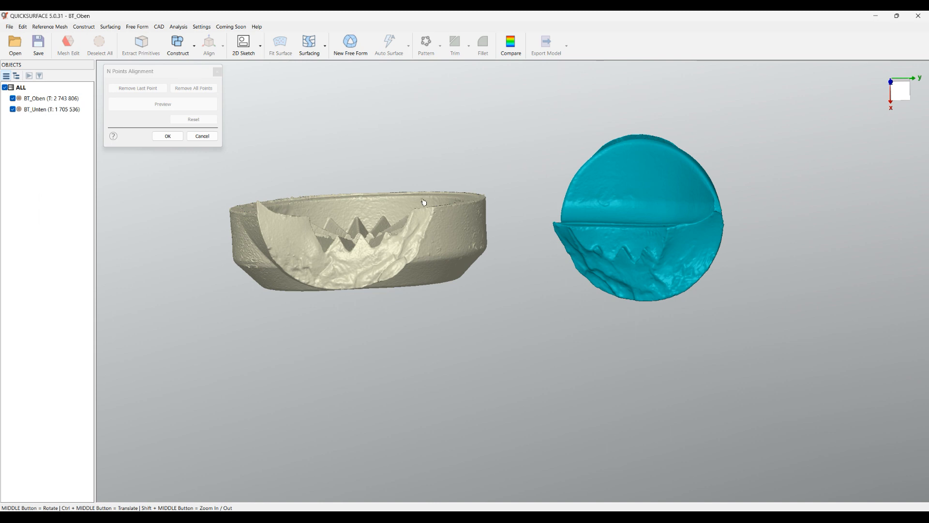
{"action": "left_click", "coordinate": [434, 210]}
{"action": "middle_click_drag", "start_coordinate": [622, 243], "coordinate": [587, 241]}
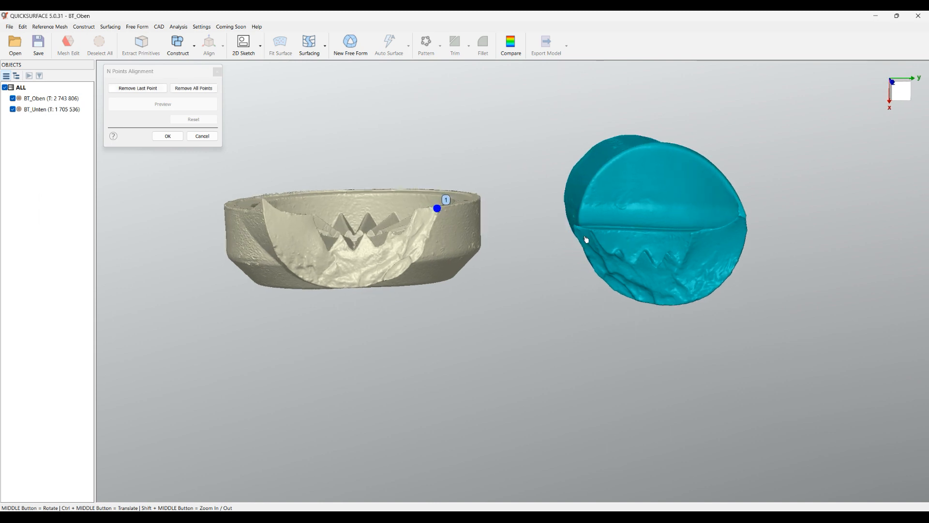
{"action": "left_click", "coordinate": [580, 230]}
{"action": "left_click", "coordinate": [417, 210]}
{"action": "left_click", "coordinate": [591, 233]}
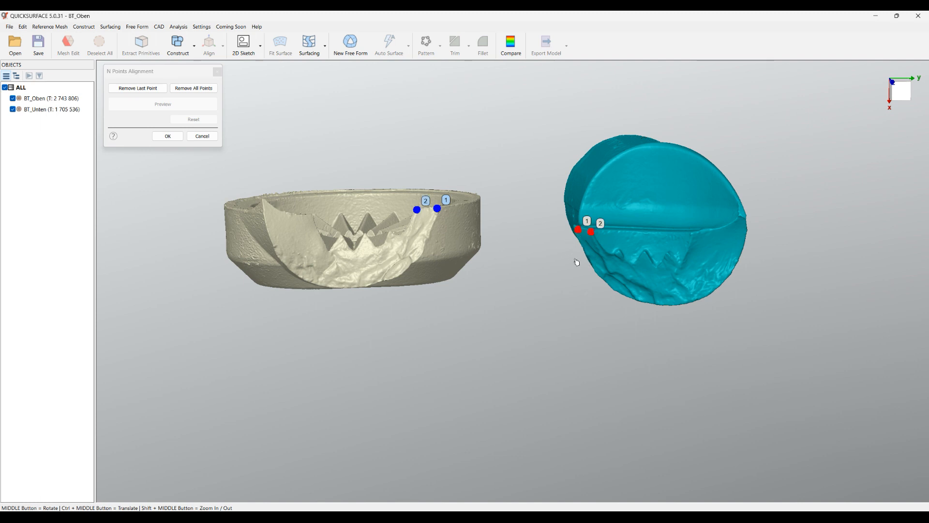
- Place point pairs 3 and 4 on matching spots at the opposite end of the fracture on both meshes
{"action": "left_click", "coordinate": [693, 236]}
{"action": "left_click", "coordinate": [319, 212]}
{"action": "middle_click_drag", "start_coordinate": [320, 212], "coordinate": [365, 371]}
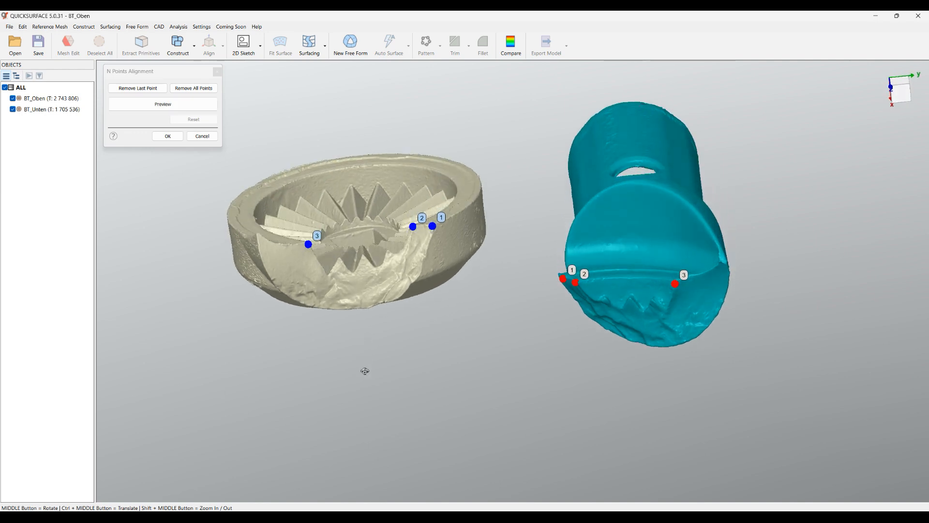
{"action": "left_click", "coordinate": [724, 267]}
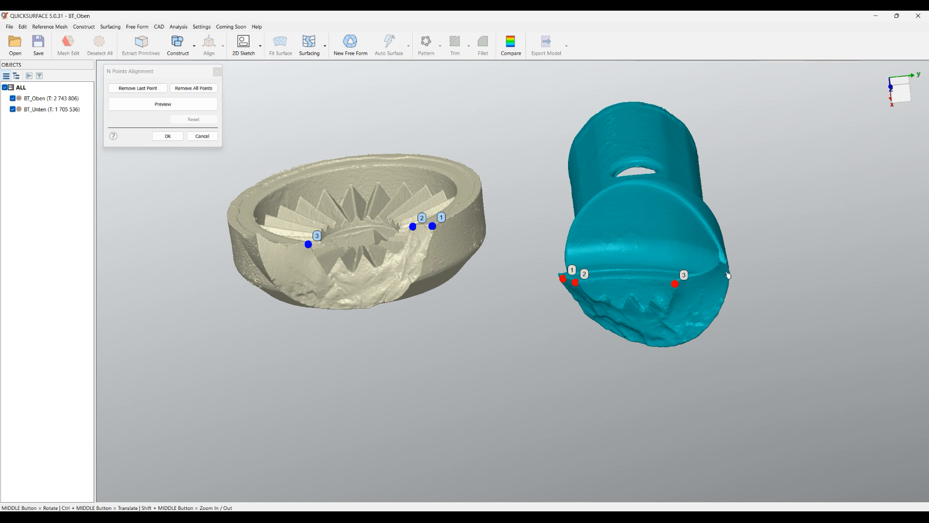
{"action": "left_click", "coordinate": [259, 237]}
{"action": "middle_click_drag", "start_coordinate": [504, 280], "coordinate": [501, 254]}
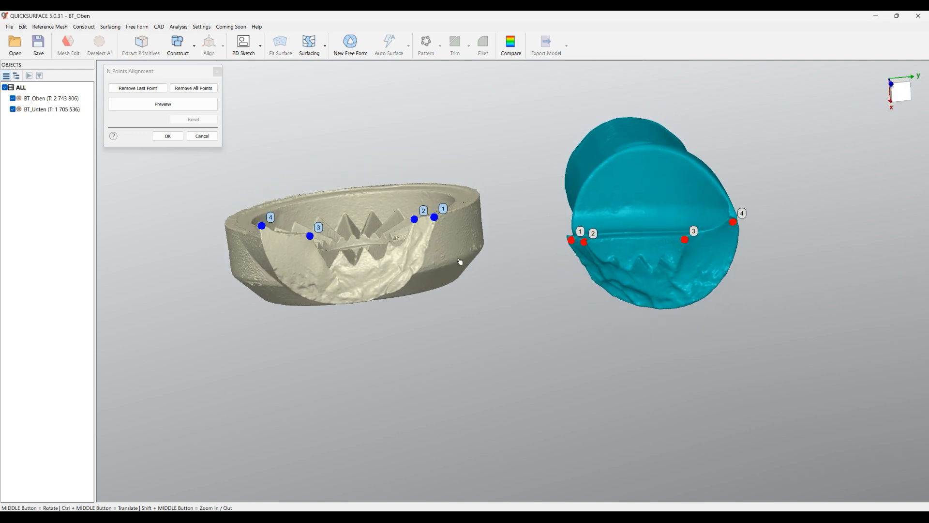
{"action": "middle_click_drag", "start_coordinate": [582, 313], "coordinate": [566, 274]}
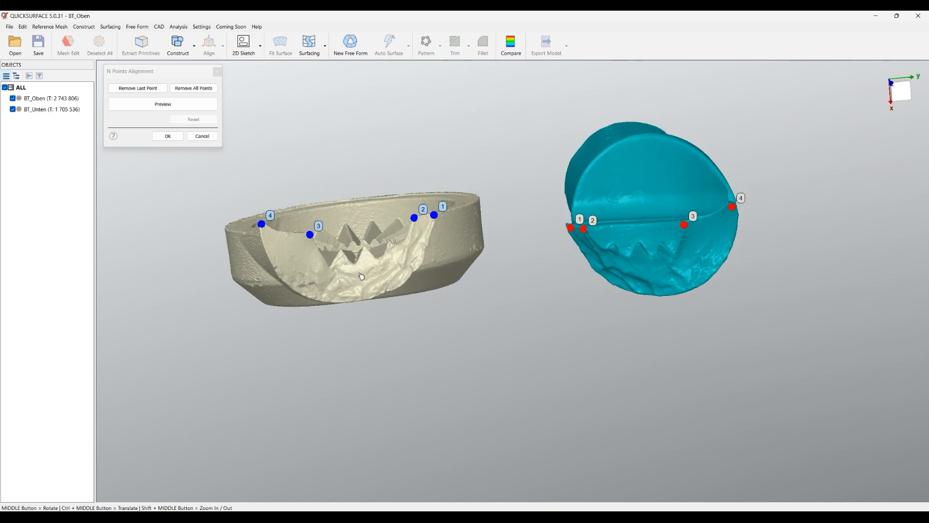
- Place point pair 5 at the matching valley between the broken teeth on both meshes
{"action": "scroll", "coordinate": [362, 276], "scroll_direction": "up", "scroll_amount": 2}
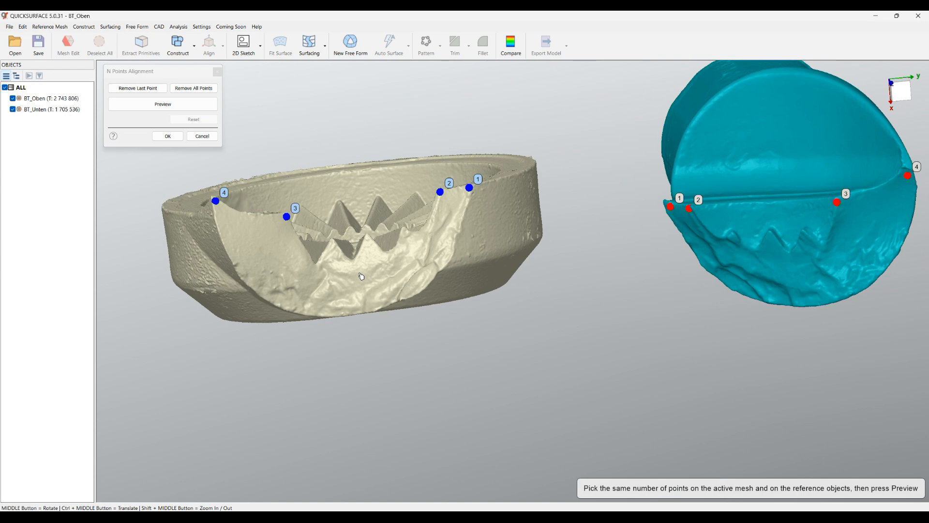
{"action": "middle_click_drag", "start_coordinate": [624, 392], "coordinate": [697, 362]}
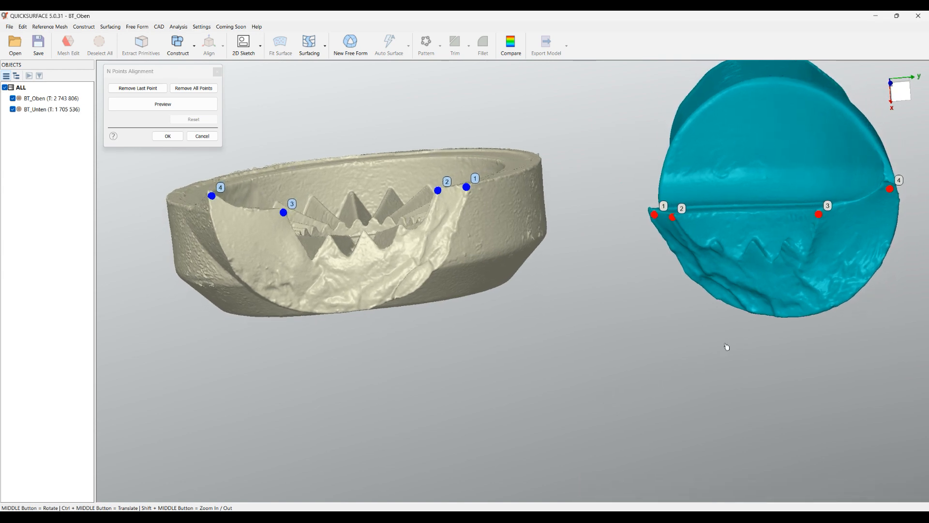
{"action": "left_click", "coordinate": [770, 265]}
{"action": "left_click", "coordinate": [351, 259]}
{"action": "middle_click_drag", "start_coordinate": [751, 316], "coordinate": [850, 314]}
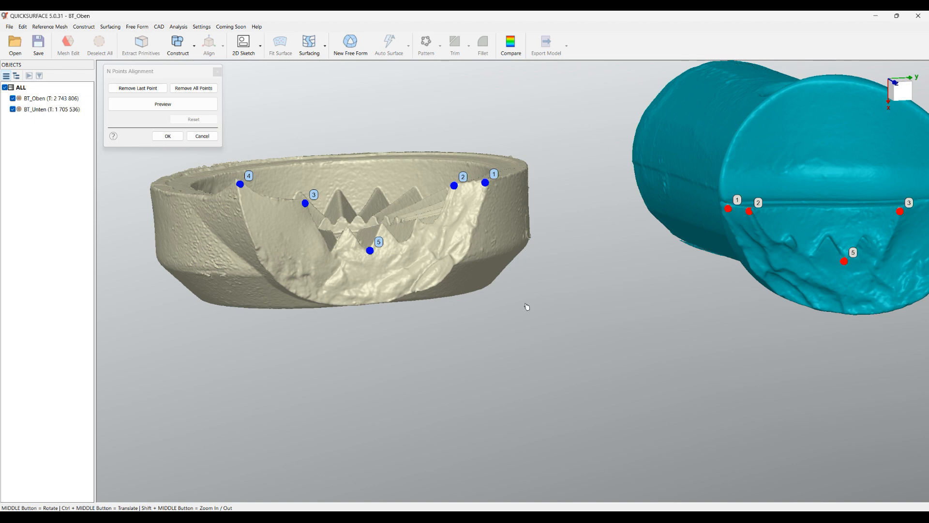
- Place point pair 6 on the matching spot along the outer lower edge of the fracture on both meshes
{"action": "left_click", "coordinate": [411, 291]}
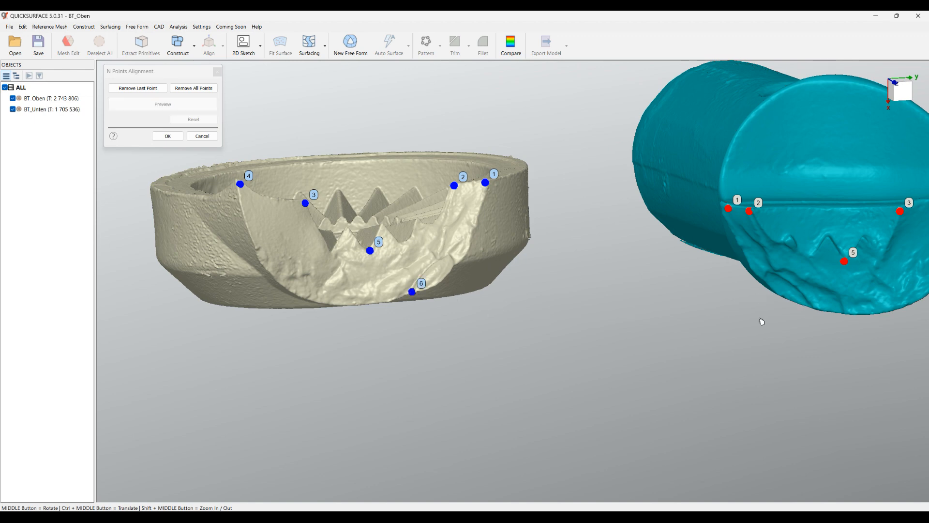
{"action": "left_click", "coordinate": [811, 307]}
{"action": "middle_click_drag", "start_coordinate": [619, 334], "coordinate": [529, 342]}
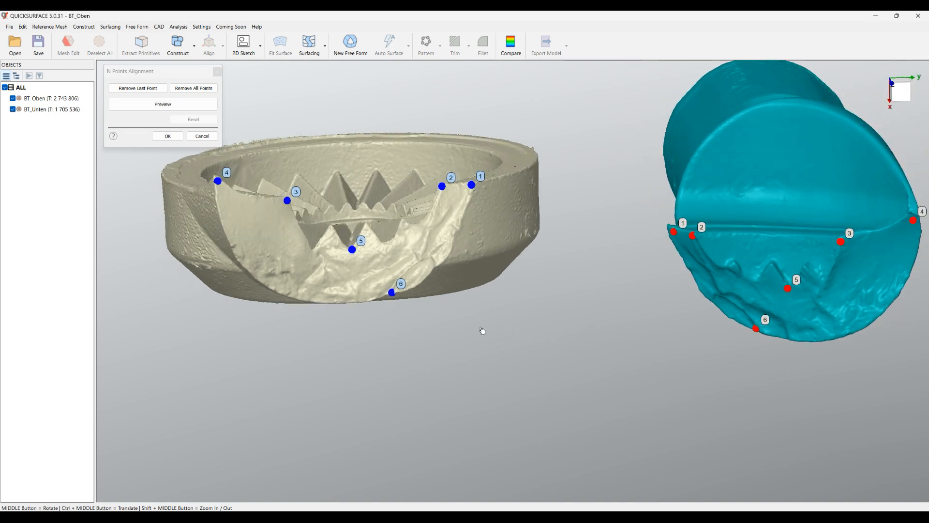
{"action": "middle_click_drag", "start_coordinate": [437, 361], "coordinate": [465, 392]}
{"action": "scroll", "coordinate": [472, 377], "scroll_direction": "down", "scroll_amount": 3}
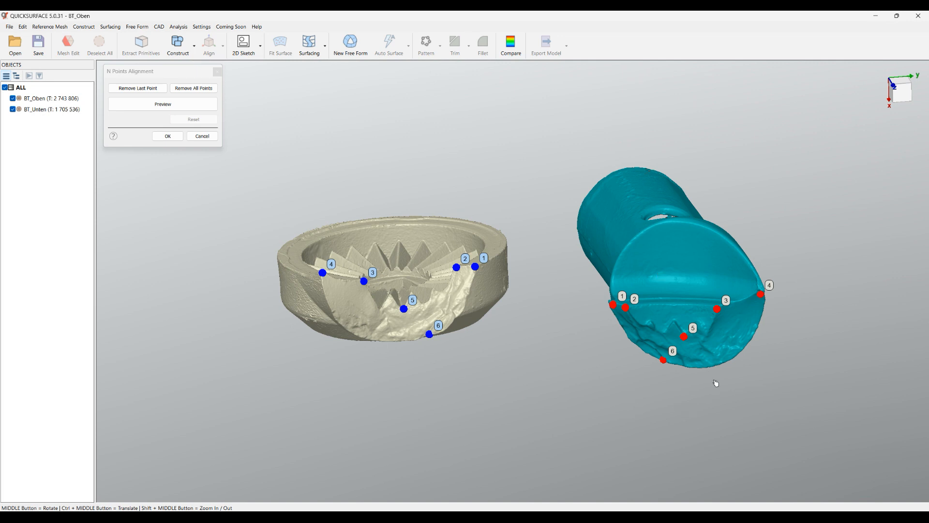
- Preview the N-point alignment, inspect the joint between ring and handle from several sides, and accept it
{"action": "left_click", "coordinate": [176, 108]}
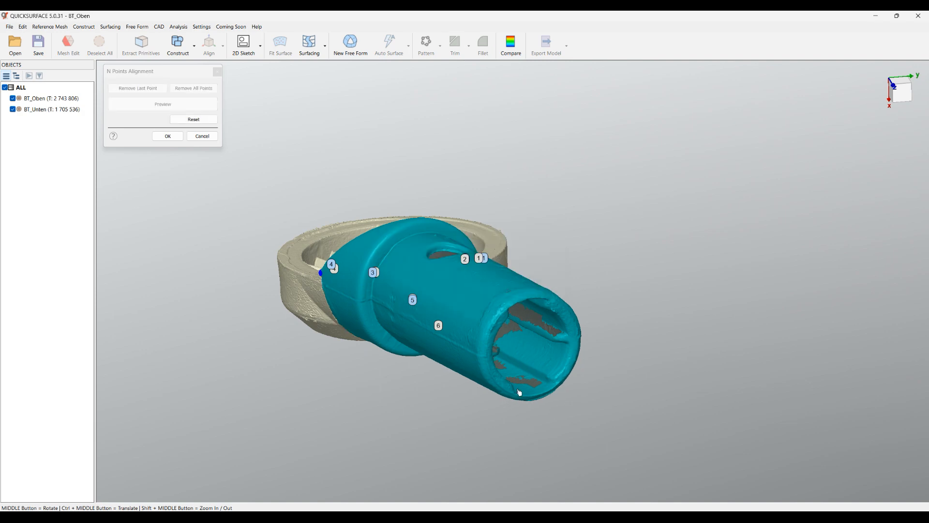
{"action": "middle_click_drag", "start_coordinate": [423, 348], "coordinate": [559, 401]}
{"action": "middle_click_drag", "start_coordinate": [356, 336], "coordinate": [344, 407]}
{"action": "scroll", "coordinate": [498, 356], "scroll_direction": "down", "scroll_amount": 3}
{"action": "middle_click_drag", "start_coordinate": [544, 318], "coordinate": [579, 371]}
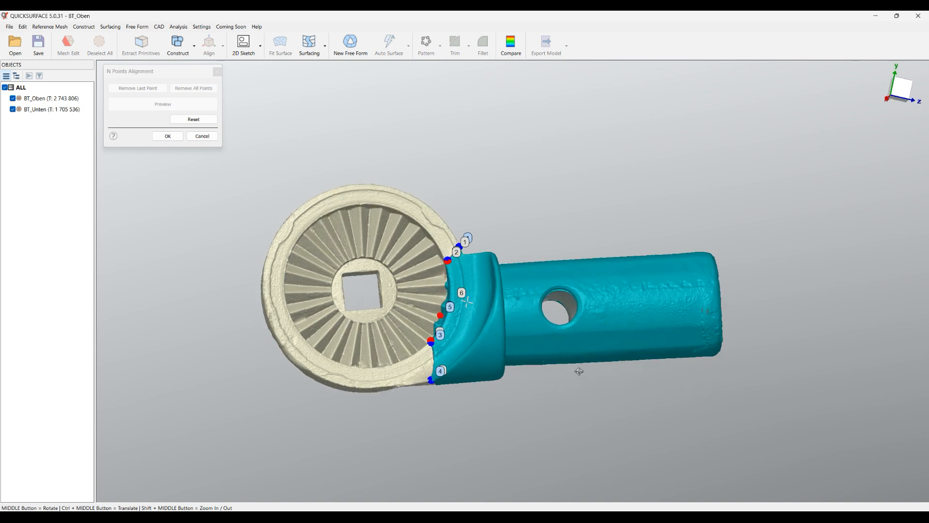
{"action": "scroll", "coordinate": [564, 318], "scroll_direction": "up", "scroll_amount": 3}
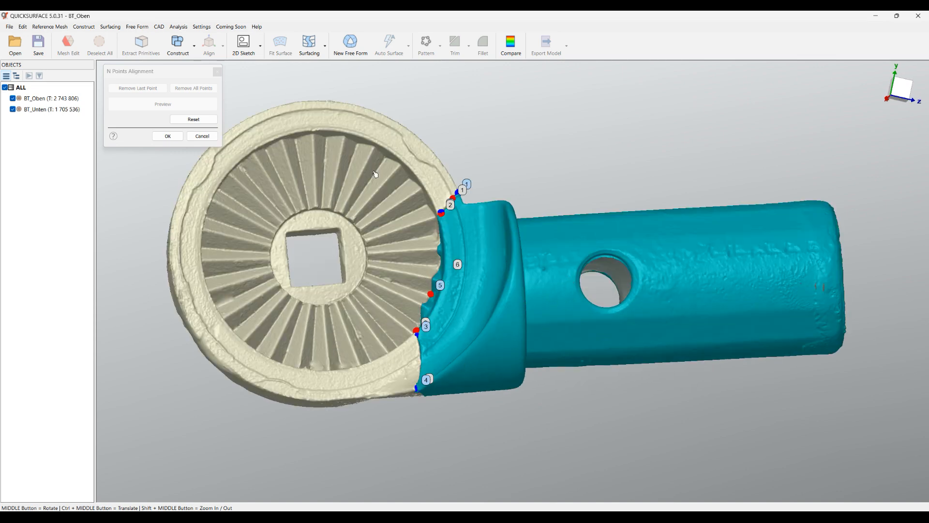
{"action": "left_click", "coordinate": [167, 136]}
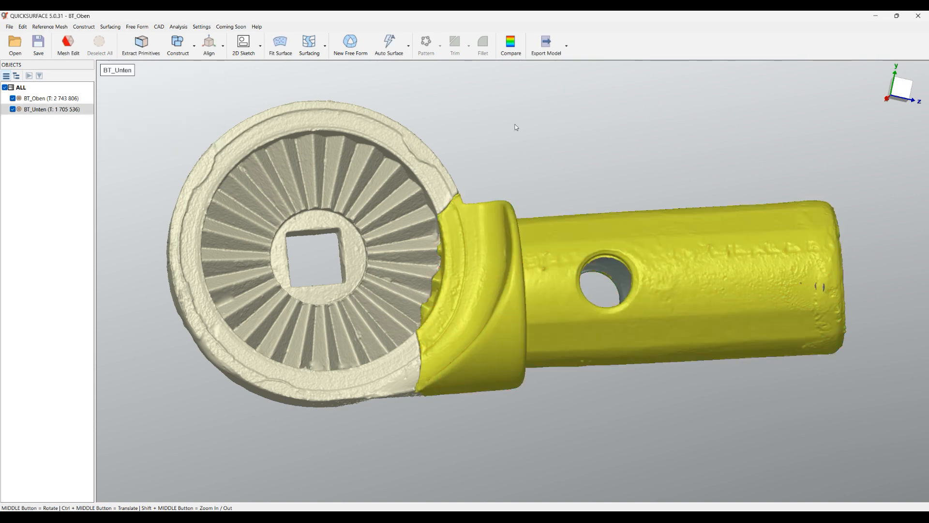
- Save the project under the new name "working part.qsf" in the Brocken part folder
{"action": "left_click", "coordinate": [10, 26]}
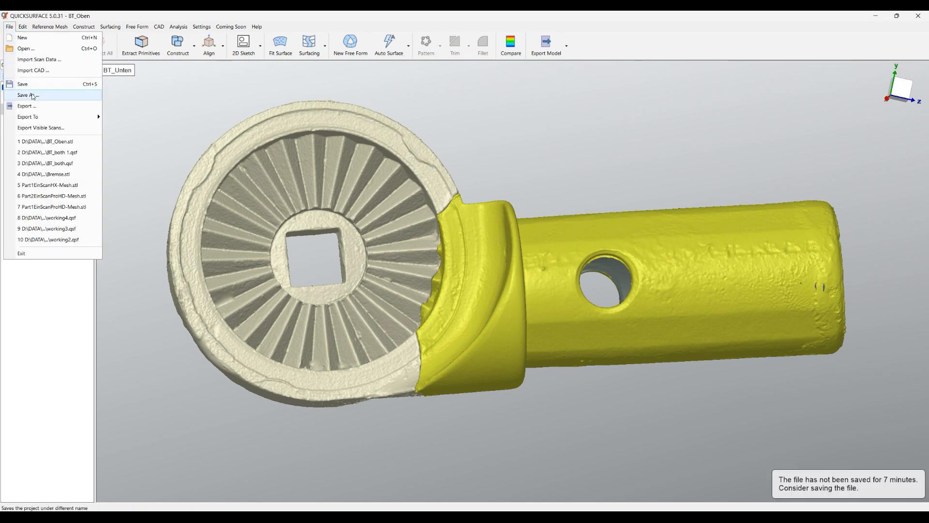
{"action": "left_click", "coordinate": [33, 95]}
{"action": "left_click_drag", "start_coordinate": [147, 375], "coordinate": [91, 375]}
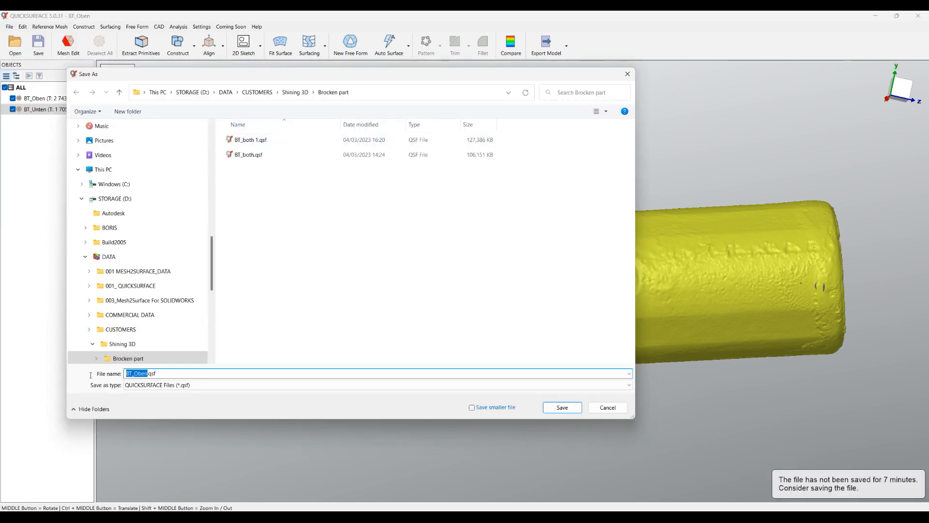
{"action": "type", "text": "working par"}
{"action": "type", "text": "t"}
{"action": "key", "text": "Return"}
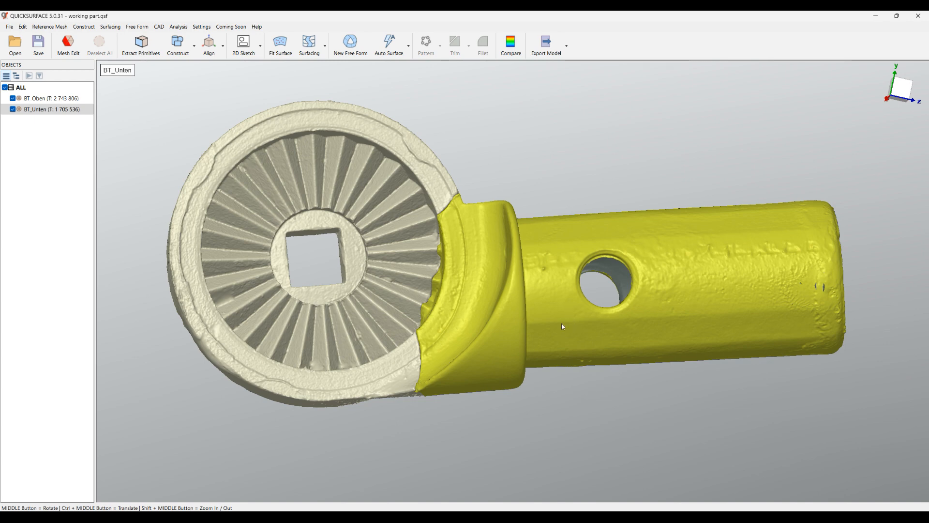
- Compare BT_Unten to the other meshes and hide BT_Oben to expose the deviation map on the fracture
{"action": "middle_click_drag", "start_coordinate": [574, 303], "coordinate": [558, 333]}
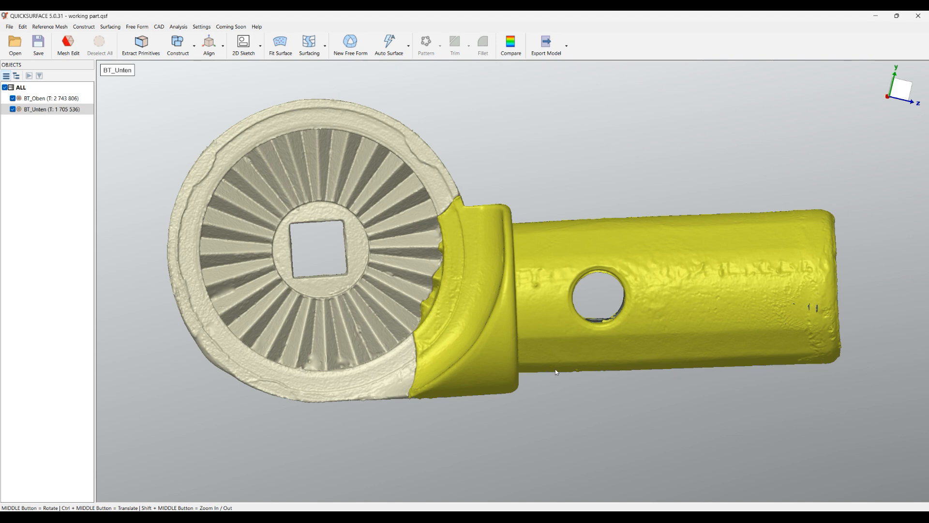
{"action": "left_click", "coordinate": [583, 168]}
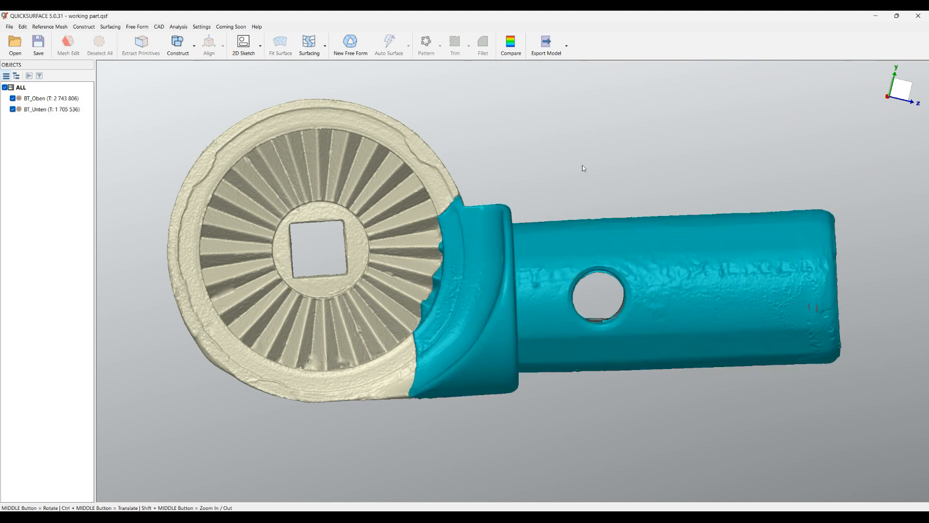
{"action": "left_click", "coordinate": [549, 284]}
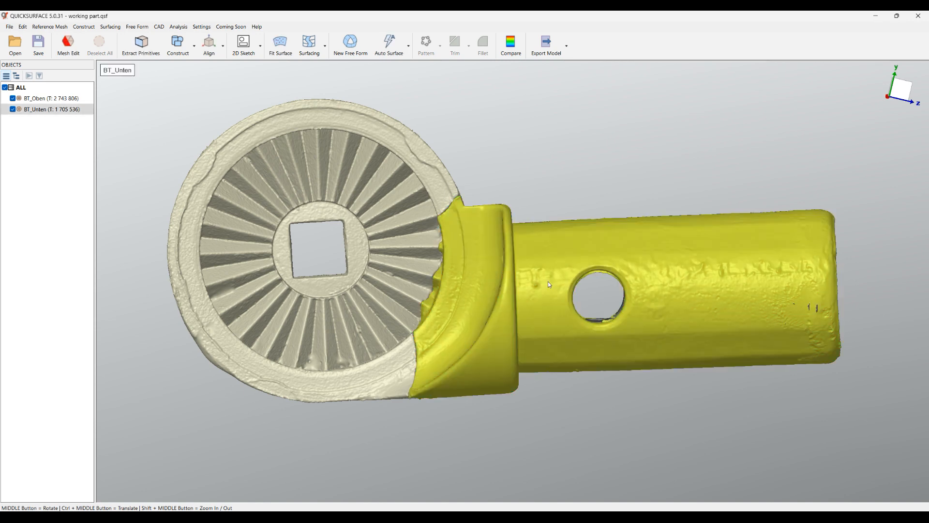
{"action": "left_click", "coordinate": [179, 28]}
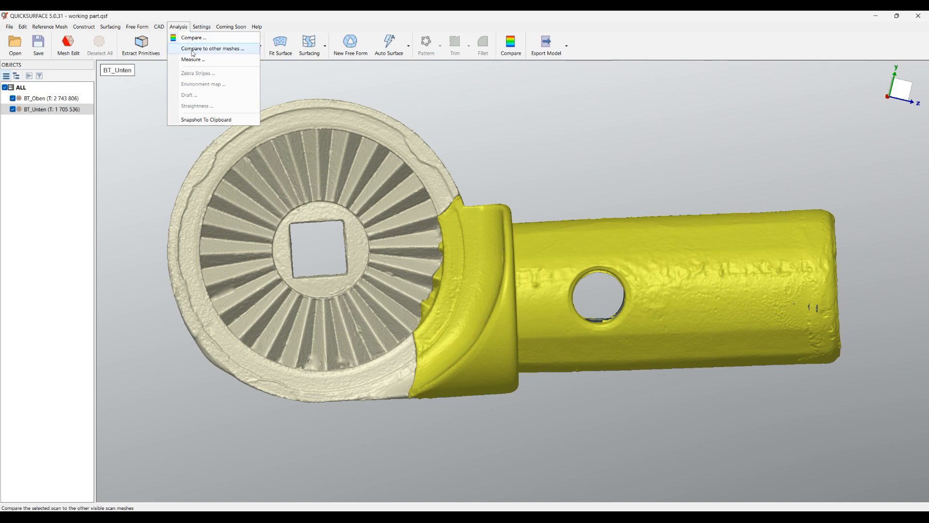
{"action": "left_click", "coordinate": [193, 49]}
{"action": "middle_click_drag", "start_coordinate": [624, 402], "coordinate": [709, 291]}
{"action": "scroll", "coordinate": [461, 321], "scroll_direction": "up", "scroll_amount": 3}
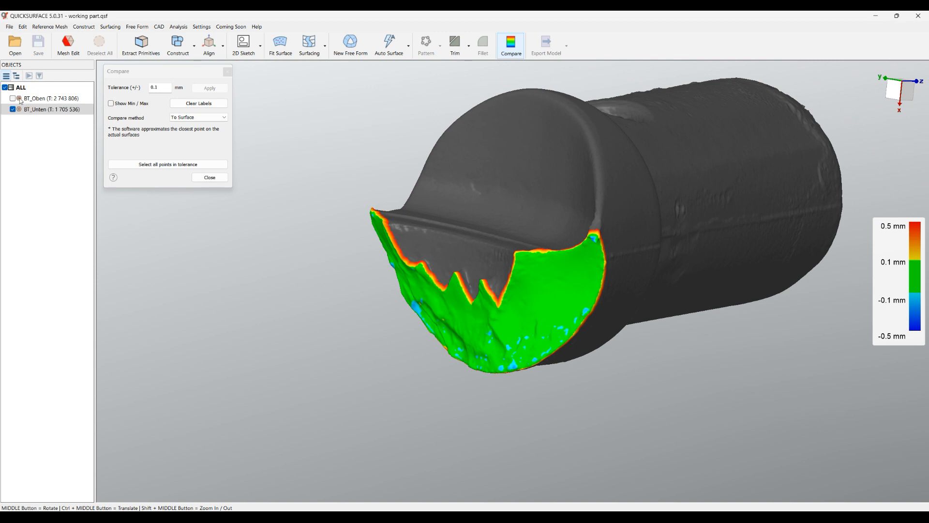
- Set the comparison tolerance to 0.05 mm and examine the deviation across the fracture surface
{"action": "left_click", "coordinate": [156, 88]}
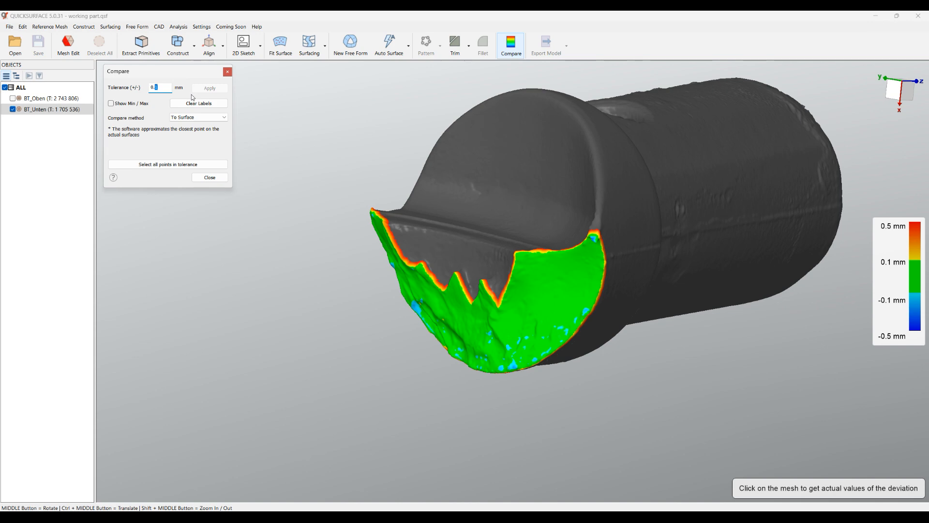
{"action": "type", "text": "05"}
{"action": "left_click", "coordinate": [215, 90]}
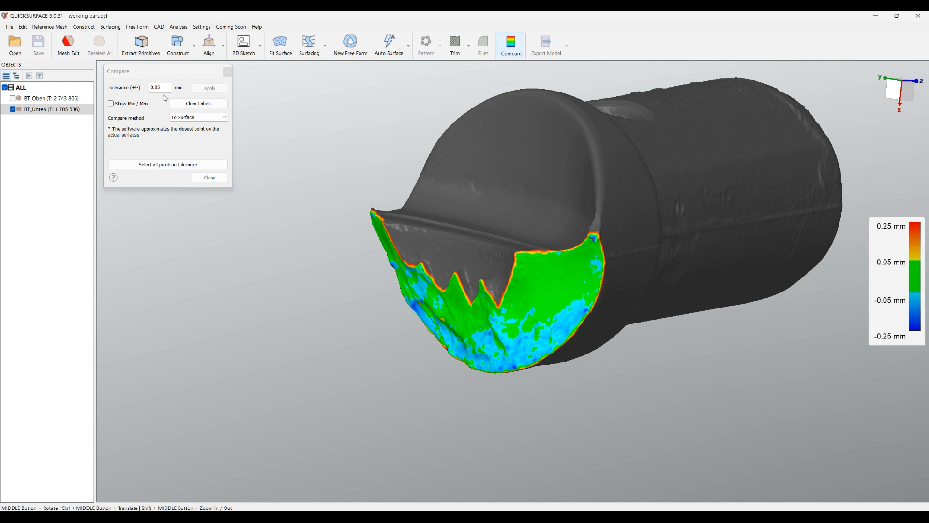
{"action": "left_click", "coordinate": [172, 106]}
{"action": "middle_click_drag", "start_coordinate": [504, 297], "coordinate": [545, 268]}
{"action": "mouse_move", "coordinate": [526, 286]}
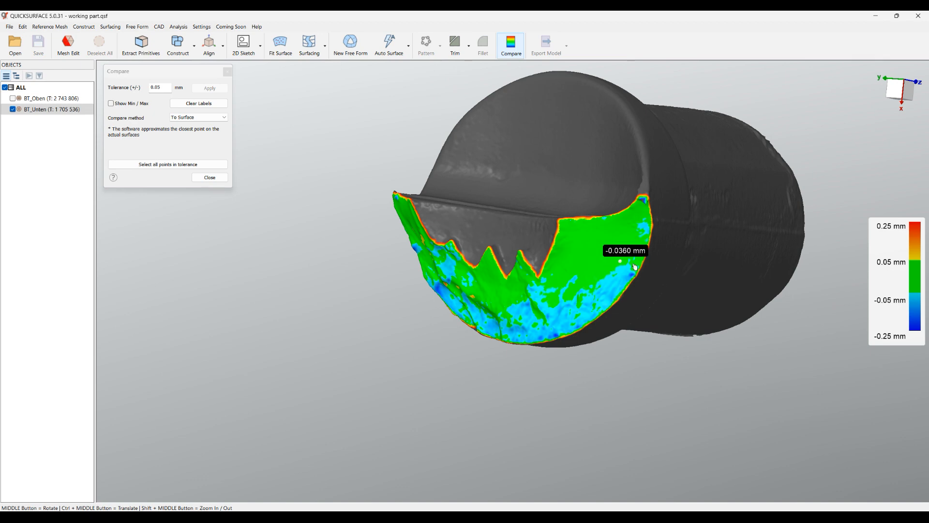
{"action": "mouse_move", "coordinate": [688, 317]}
{"action": "middle_mouse_down"}
{"action": "mouse_move", "coordinate": [705, 307]}
{"action": "mouse_move", "coordinate": [695, 305]}
{"action": "middle_mouse_up"}
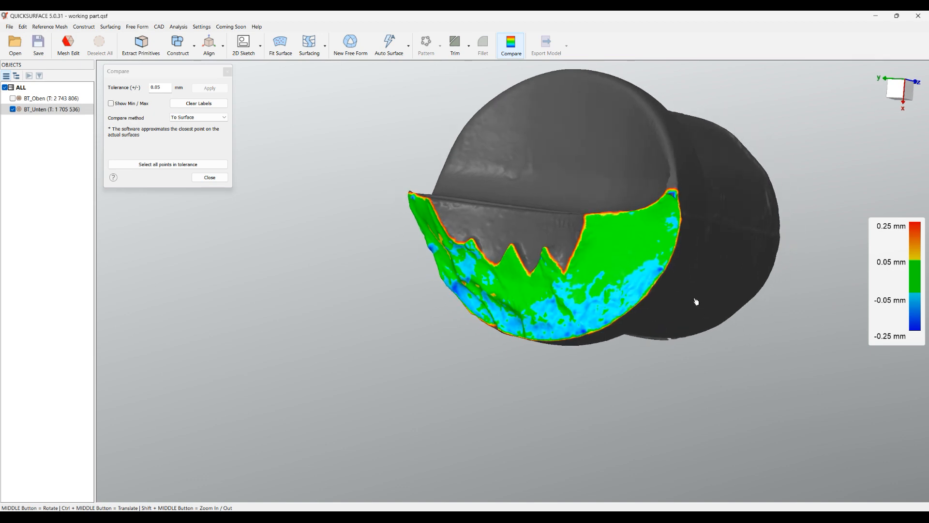
- Close the mesh comparison and show BT_Oben again
{"action": "left_click", "coordinate": [210, 177]}
{"action": "middle_click_drag", "start_coordinate": [214, 177], "coordinate": [213, 237]}
{"action": "left_click", "coordinate": [12, 98]}
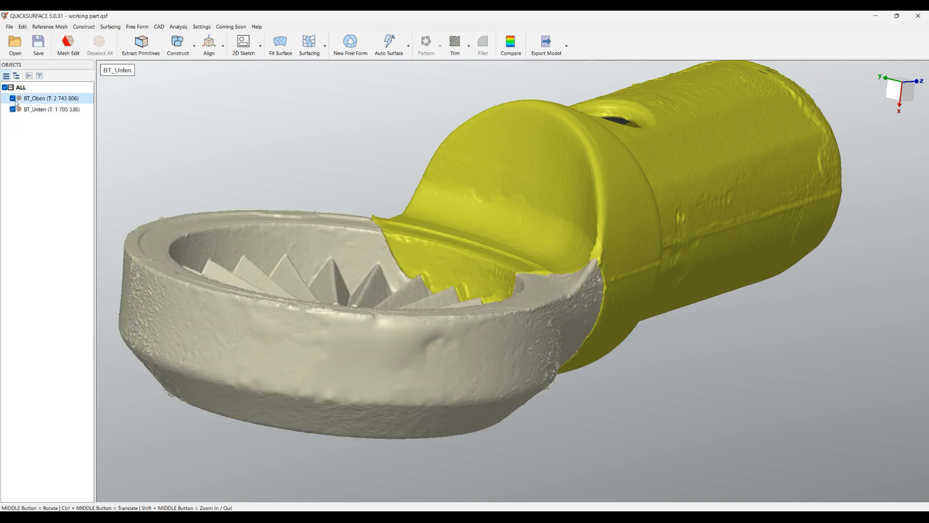
- Flip the mesh normals of BT_Unten
{"action": "left_click", "coordinate": [509, 207]}
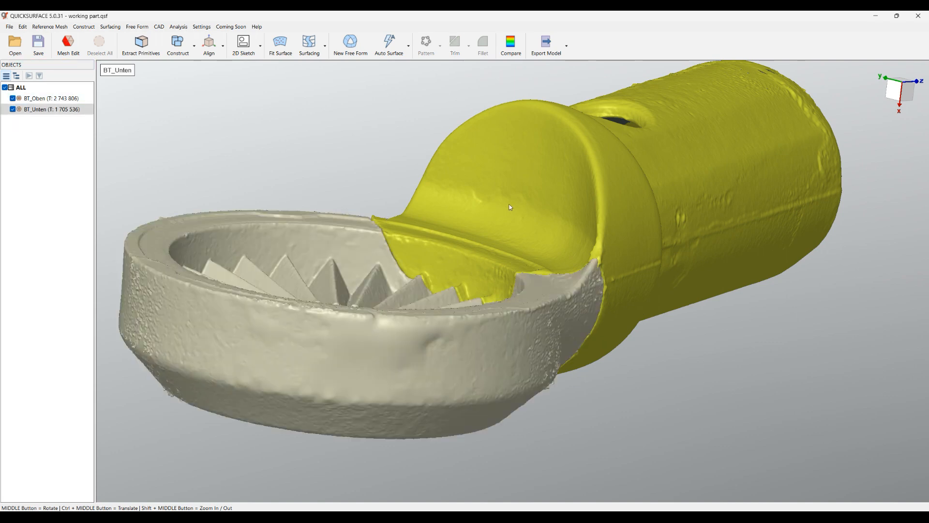
{"action": "left_click", "coordinate": [39, 29]}
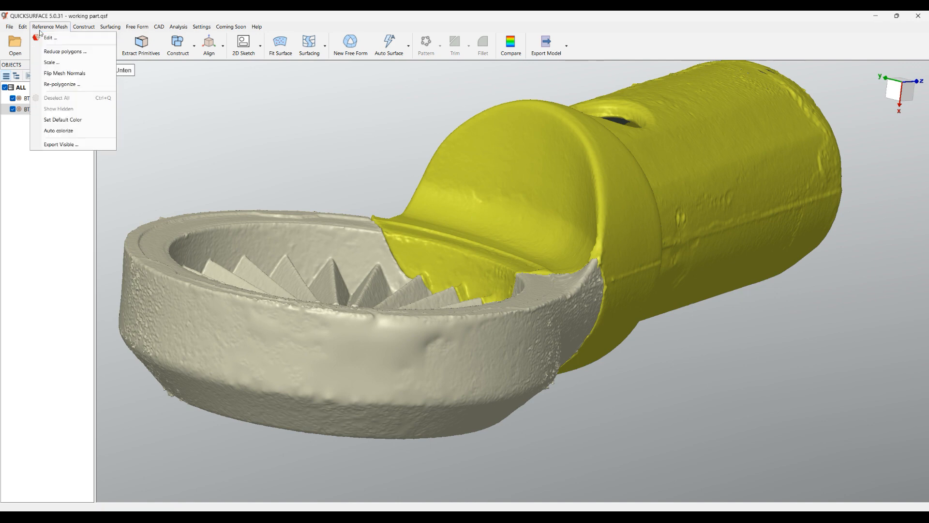
{"action": "left_click", "coordinate": [60, 77]}
{"action": "middle_click_drag", "start_coordinate": [310, 233], "coordinate": [543, 169]}
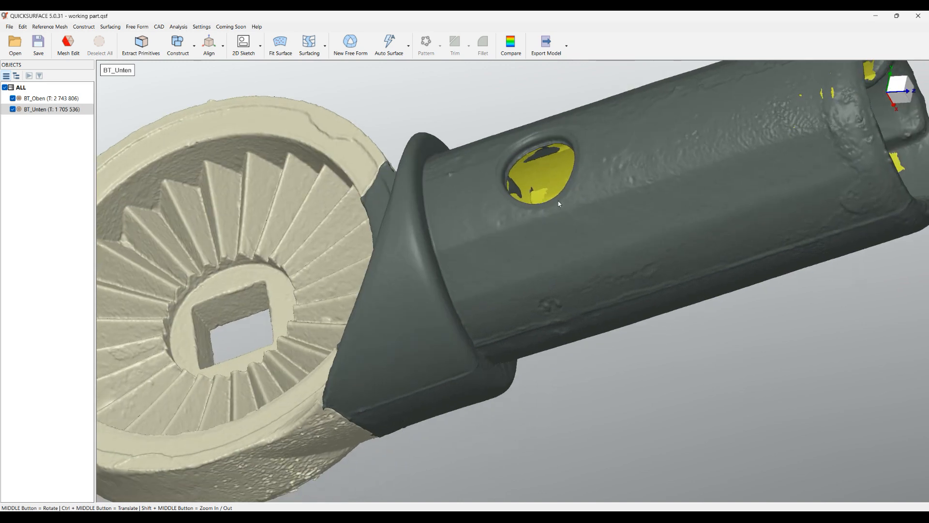
{"action": "middle_click_drag", "start_coordinate": [605, 224], "coordinate": [704, 189]}
{"action": "scroll", "coordinate": [572, 248], "scroll_direction": "down", "scroll_amount": 4}
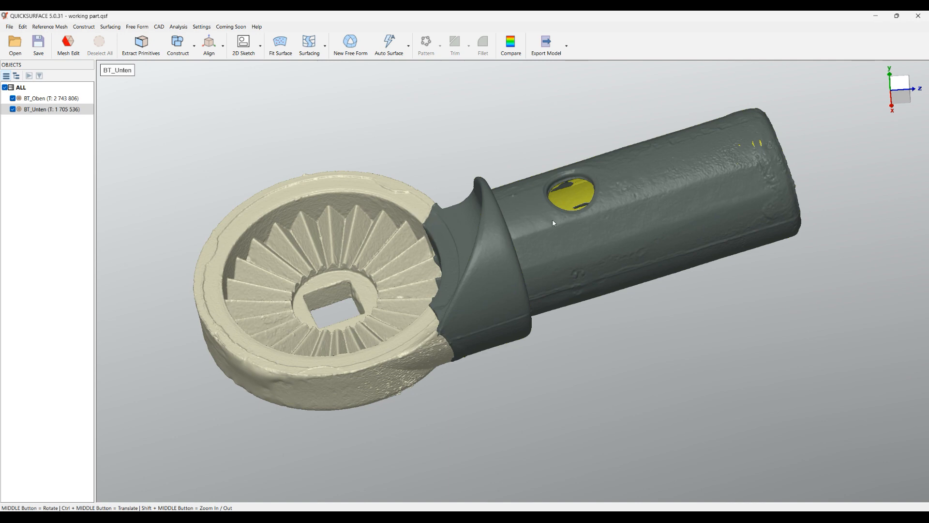
- Fine-align BT_Unten to the ring mesh with a search tolerance of 0.5 mm and inspect the joint
{"action": "left_click", "coordinate": [44, 111]}
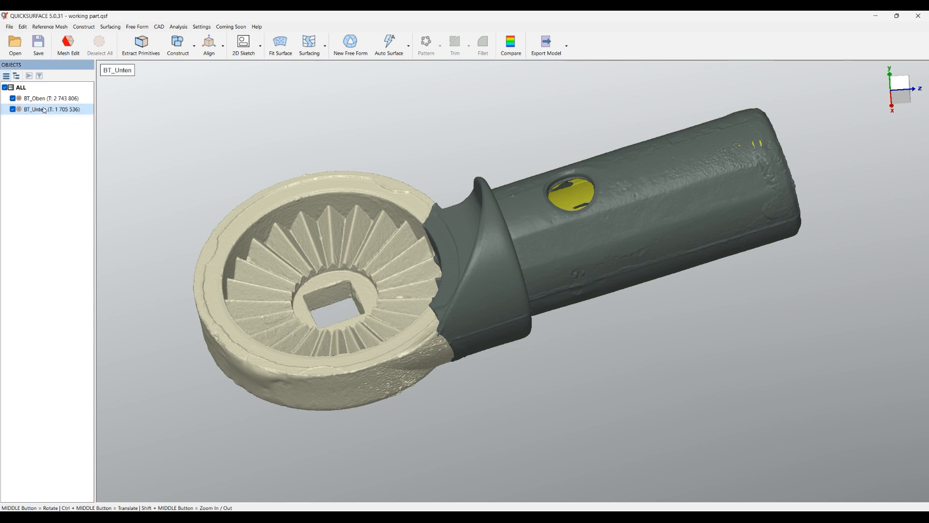
{"action": "left_click", "coordinate": [212, 54]}
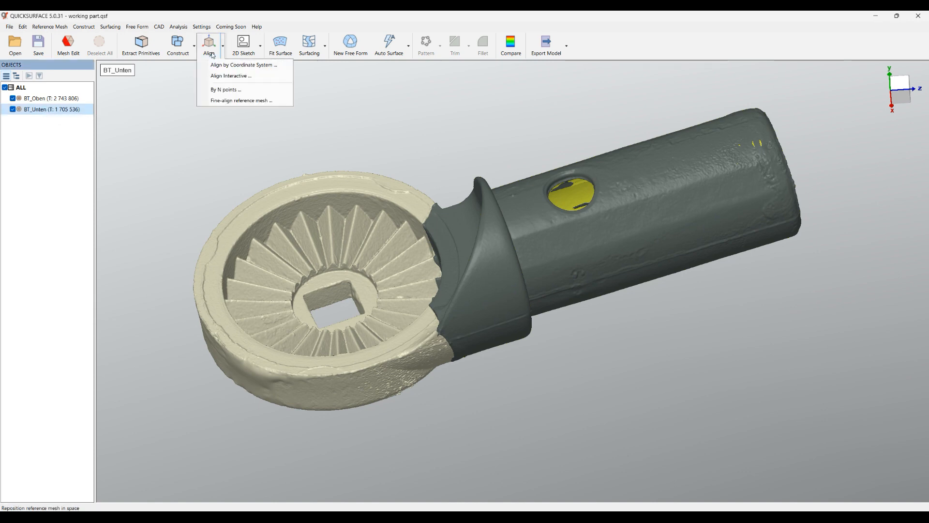
{"action": "left_click", "coordinate": [231, 103]}
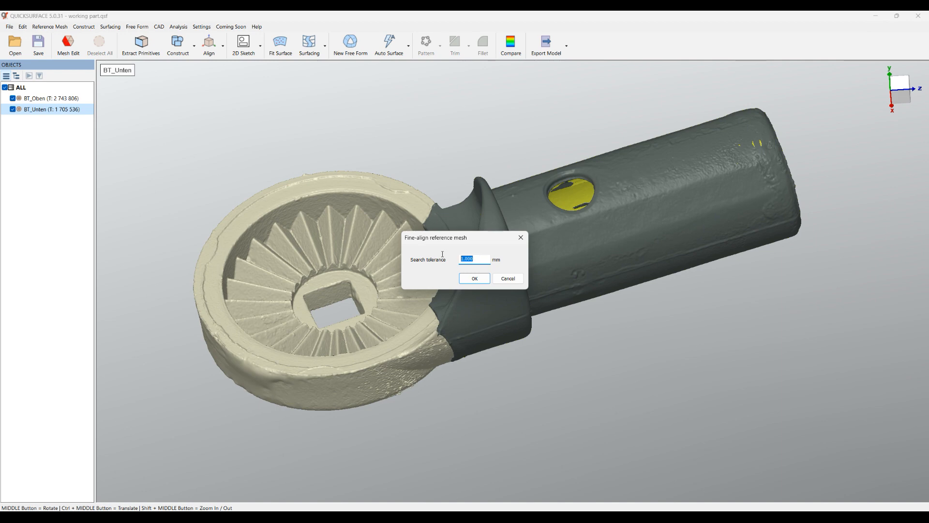
{"action": "type", "text": "0.5"}
{"action": "left_click", "coordinate": [472, 278]}
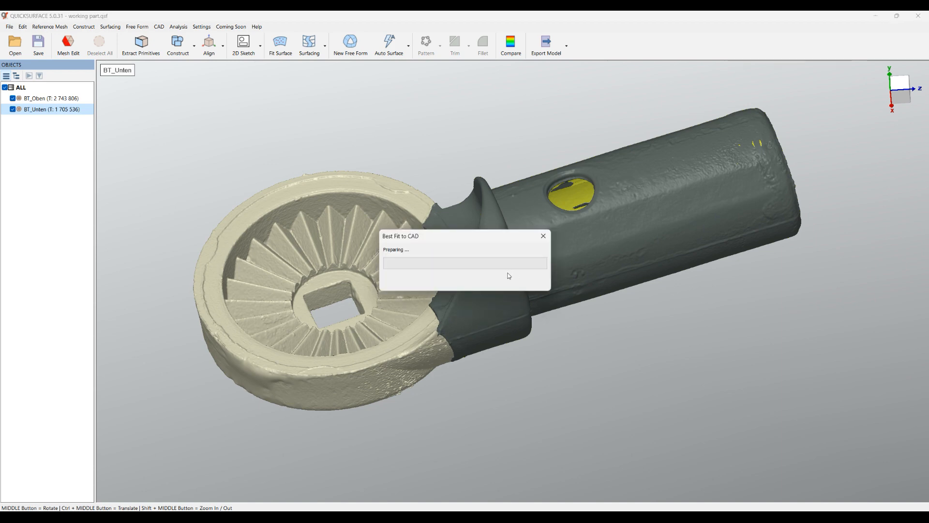
{"action": "middle_click_drag", "start_coordinate": [505, 256], "coordinate": [516, 267]}
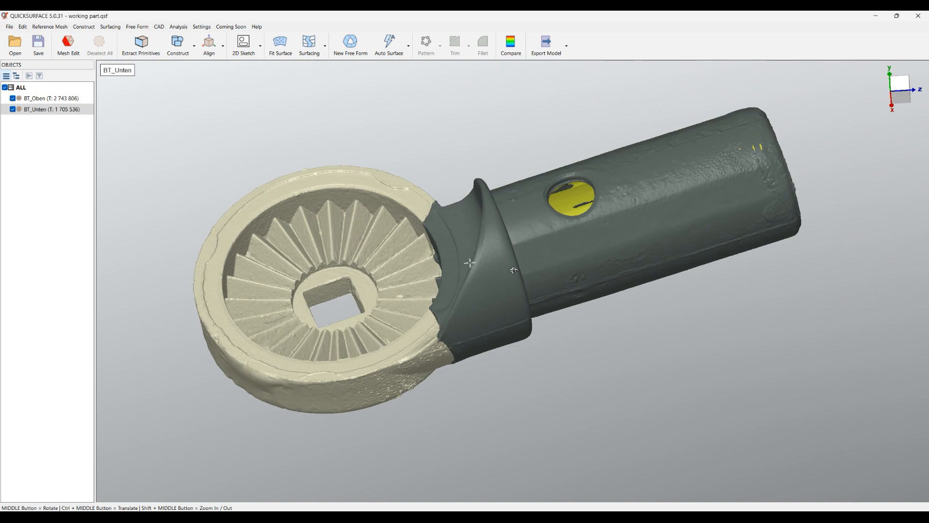
{"action": "scroll", "coordinate": [457, 256], "scroll_direction": "up", "scroll_amount": 3}
{"action": "middle_click_drag", "start_coordinate": [493, 333], "coordinate": [453, 262]}
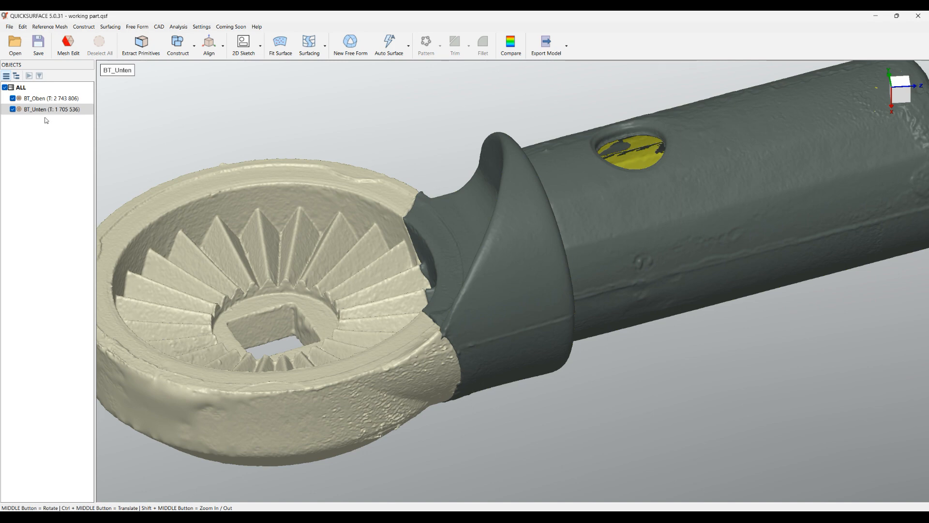
- Hide BT_Oben and flip the normals of BT_Unten back to their original direction
{"action": "left_click", "coordinate": [12, 98]}
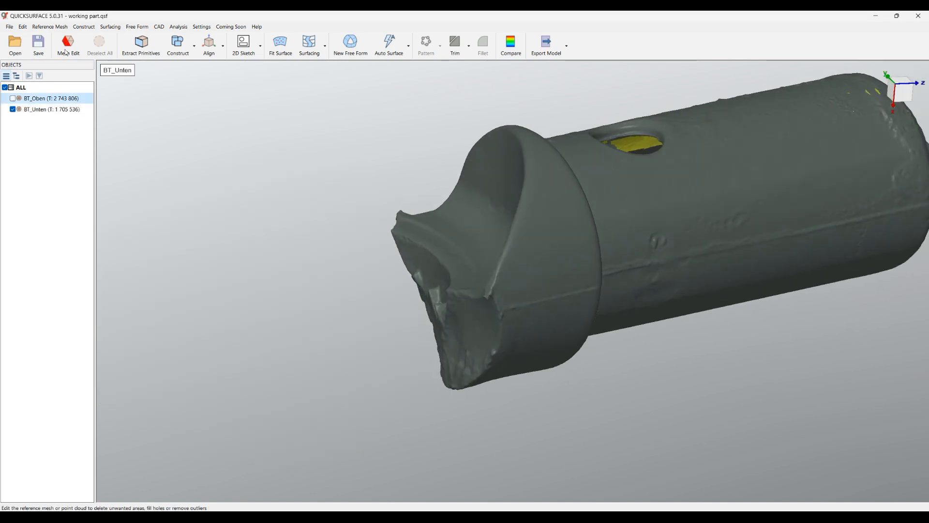
{"action": "left_click", "coordinate": [66, 52]}
{"action": "left_click", "coordinate": [105, 140]}
{"action": "middle_click_drag", "start_coordinate": [455, 264], "coordinate": [536, 305]}
{"action": "scroll", "coordinate": [490, 327], "scroll_direction": "up", "scroll_amount": 5}
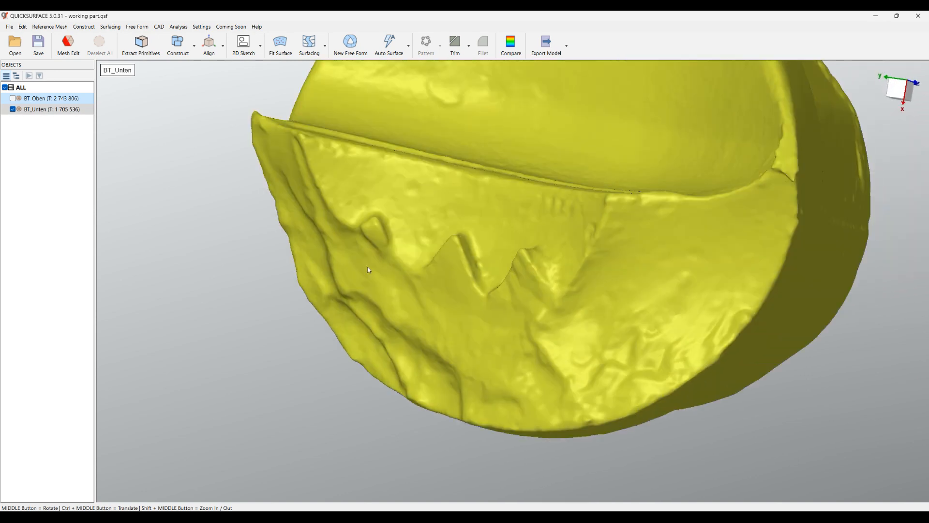
- Open BT_Unten for mesh editing and brush-select the broken fracture surface below the tooth imprints
{"action": "left_click", "coordinate": [68, 48]}
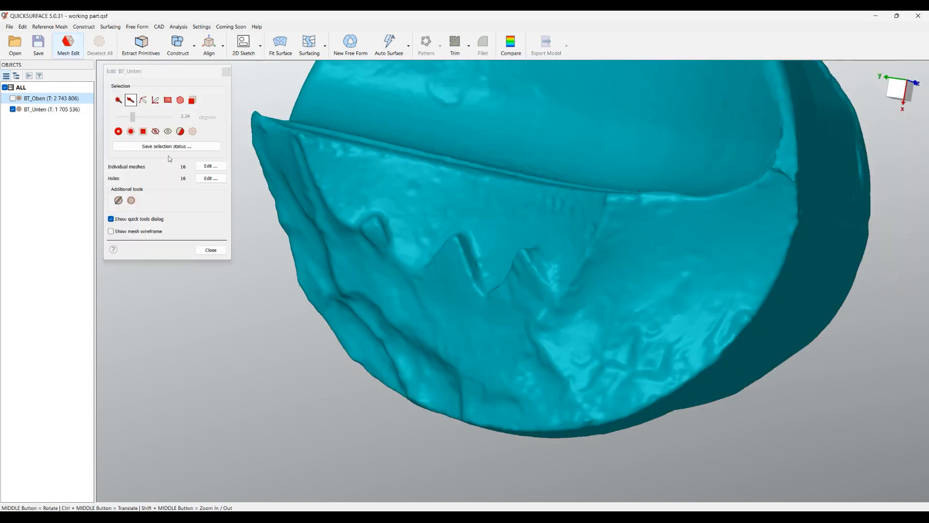
{"action": "middle_click_drag", "start_coordinate": [324, 209], "coordinate": [611, 284]}
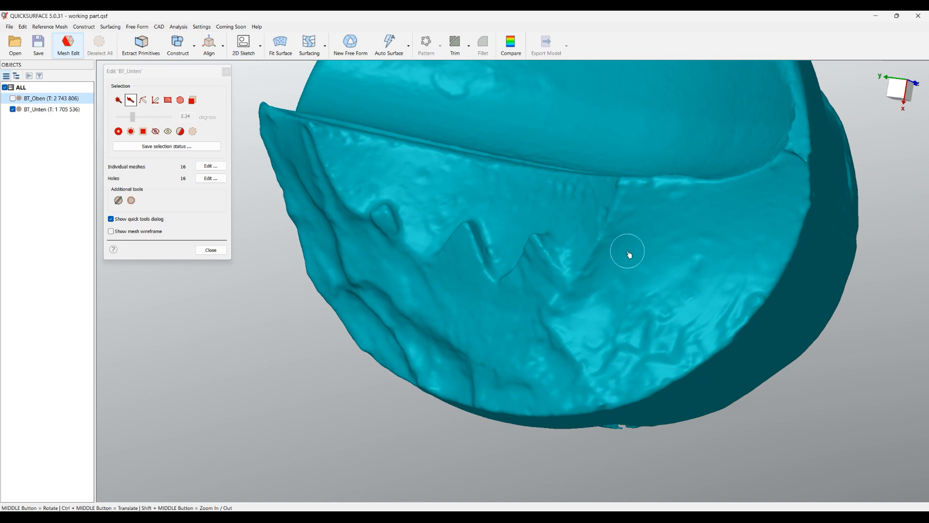
{"action": "mouse_move", "coordinate": [645, 209]}
{"action": "left_mouse_down"}
{"action": "mouse_move", "coordinate": [597, 317]}
{"action": "mouse_move", "coordinate": [605, 347]}
{"action": "mouse_move", "coordinate": [660, 343]}
{"action": "mouse_move", "coordinate": [751, 258]}
{"action": "mouse_move", "coordinate": [764, 217]}
{"action": "left_mouse_up"}
{"action": "mouse_move", "coordinate": [713, 306]}
{"action": "middle_mouse_down"}
{"action": "mouse_move", "coordinate": [691, 283]}
{"action": "mouse_move", "coordinate": [623, 270]}
{"action": "middle_mouse_up"}
{"action": "mouse_move", "coordinate": [622, 245]}
{"action": "left_mouse_down"}
{"action": "mouse_move", "coordinate": [669, 356]}
{"action": "mouse_move", "coordinate": [598, 357]}
{"action": "mouse_move", "coordinate": [530, 338]}
{"action": "left_mouse_up"}
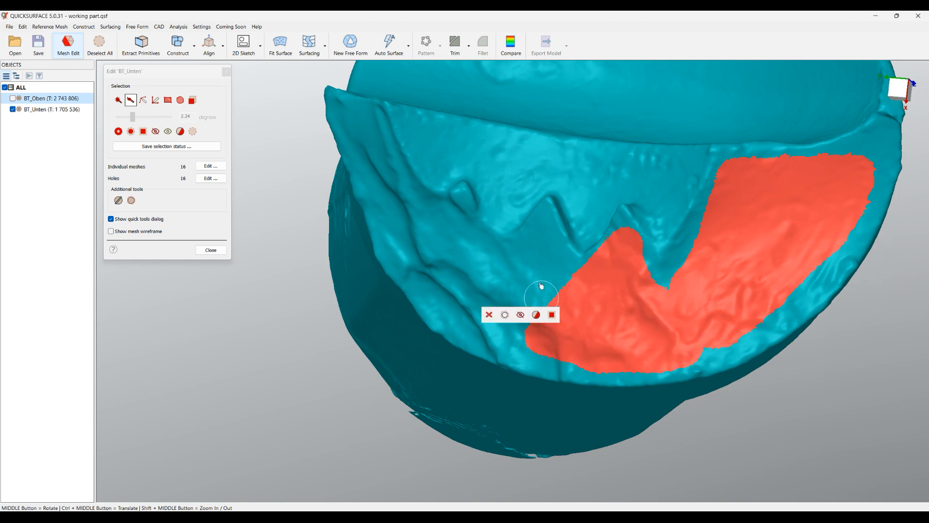
{"action": "mouse_move", "coordinate": [540, 245]}
{"action": "left_mouse_down"}
{"action": "mouse_move", "coordinate": [484, 307]}
{"action": "mouse_move", "coordinate": [537, 344]}
{"action": "mouse_move", "coordinate": [583, 346]}
{"action": "mouse_move", "coordinate": [576, 339]}
{"action": "left_mouse_up"}
{"action": "left_click_drag", "start_coordinate": [504, 260], "coordinate": [415, 222]}
{"action": "mouse_move", "coordinate": [363, 138]}
{"action": "left_mouse_down"}
{"action": "mouse_move", "coordinate": [440, 290]}
{"action": "mouse_move", "coordinate": [499, 335]}
{"action": "mouse_move", "coordinate": [519, 322]}
{"action": "left_mouse_up"}
{"action": "scroll", "coordinate": [390, 151], "scroll_direction": "up", "scroll_amount": 2}
{"action": "left_click_drag", "start_coordinate": [360, 107], "coordinate": [443, 257]}
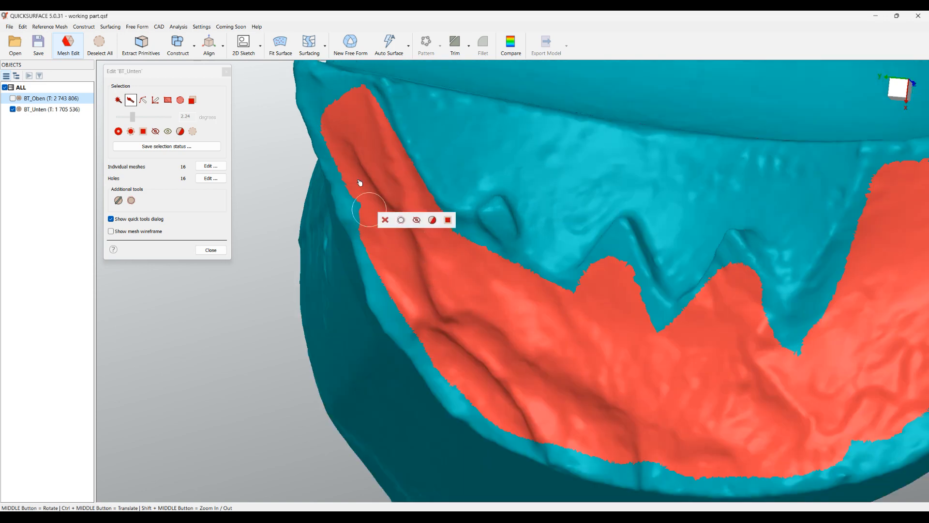
- Extend the brush selection towards the outer edges and both upper corners of the fracture surface, and finish mesh editing
{"action": "left_click", "coordinate": [322, 99]}
{"action": "left_click_drag", "start_coordinate": [332, 124], "coordinate": [416, 308]}
{"action": "scroll", "coordinate": [421, 290], "scroll_direction": "down", "scroll_amount": 2}
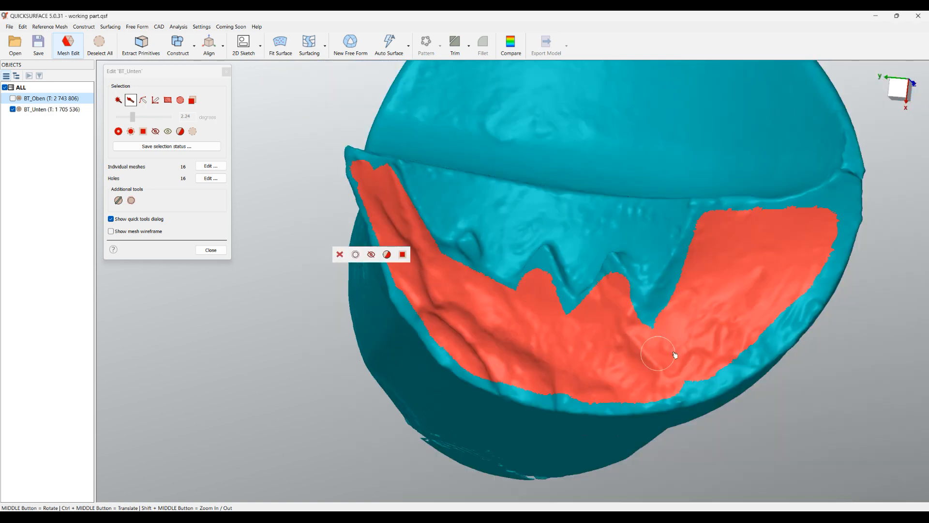
{"action": "mouse_move", "coordinate": [834, 229]}
{"action": "left_mouse_down"}
{"action": "mouse_move", "coordinate": [840, 204]}
{"action": "mouse_move", "coordinate": [837, 221]}
{"action": "left_mouse_up"}
{"action": "mouse_move", "coordinate": [808, 272]}
{"action": "left_mouse_down"}
{"action": "mouse_move", "coordinate": [790, 296]}
{"action": "mouse_move", "coordinate": [685, 350]}
{"action": "left_mouse_up"}
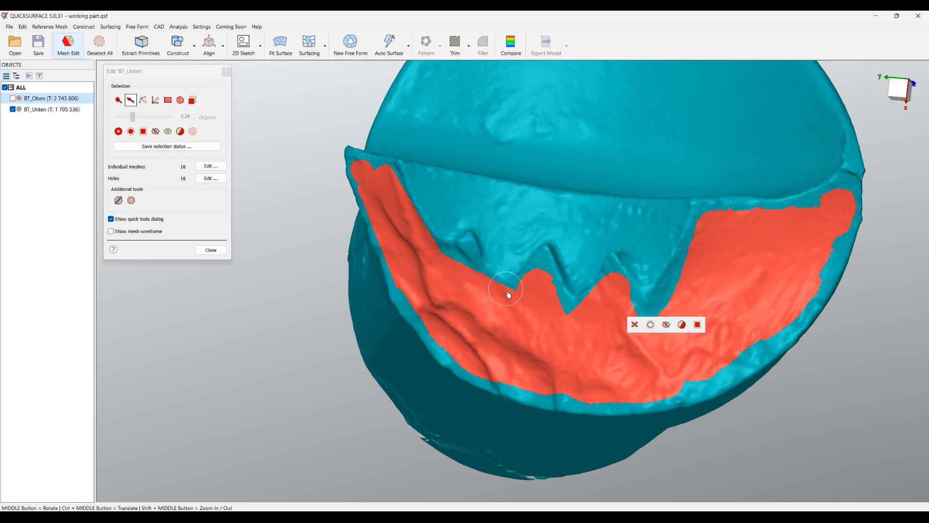
{"action": "left_click", "coordinate": [211, 250]}
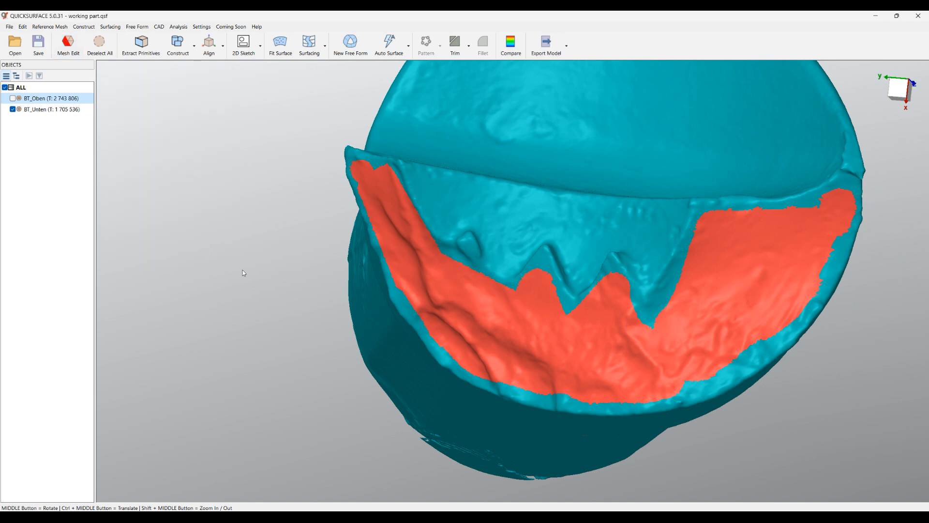
- Flip the mesh normals of BT_Unten with its fracture surface selected
{"action": "scroll", "coordinate": [488, 236], "scroll_direction": "down", "scroll_amount": 6}
{"action": "middle_click_drag", "start_coordinate": [486, 237], "coordinate": [416, 313]}
{"action": "scroll", "coordinate": [418, 316], "scroll_direction": "up", "scroll_amount": 2}
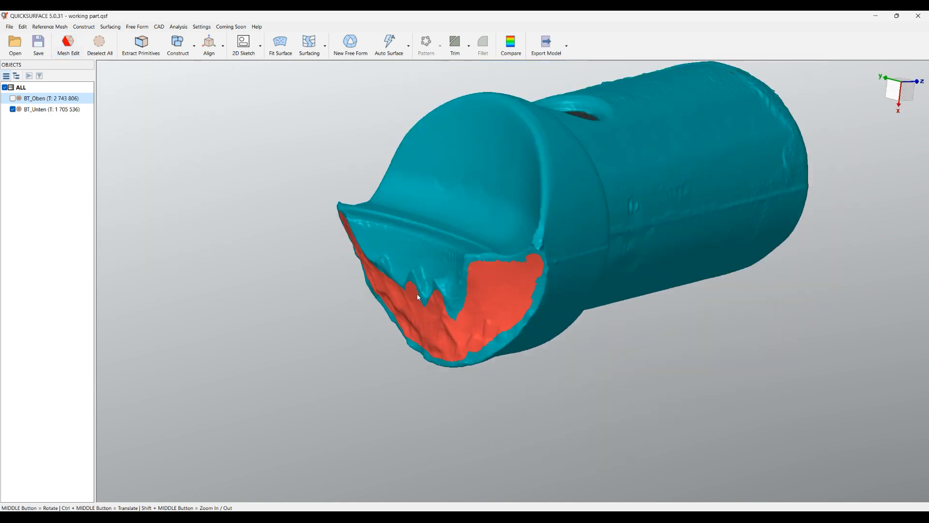
{"action": "left_click", "coordinate": [49, 27]}
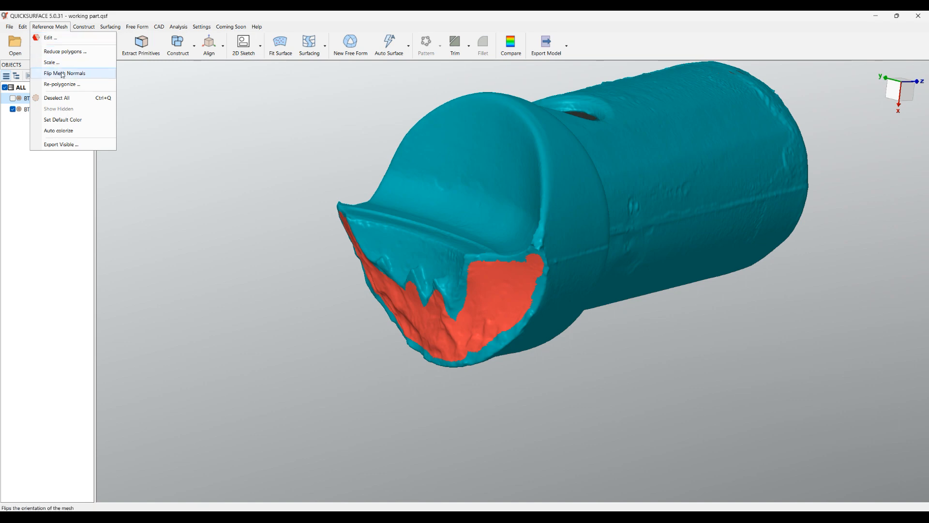
{"action": "left_click", "coordinate": [63, 73]}
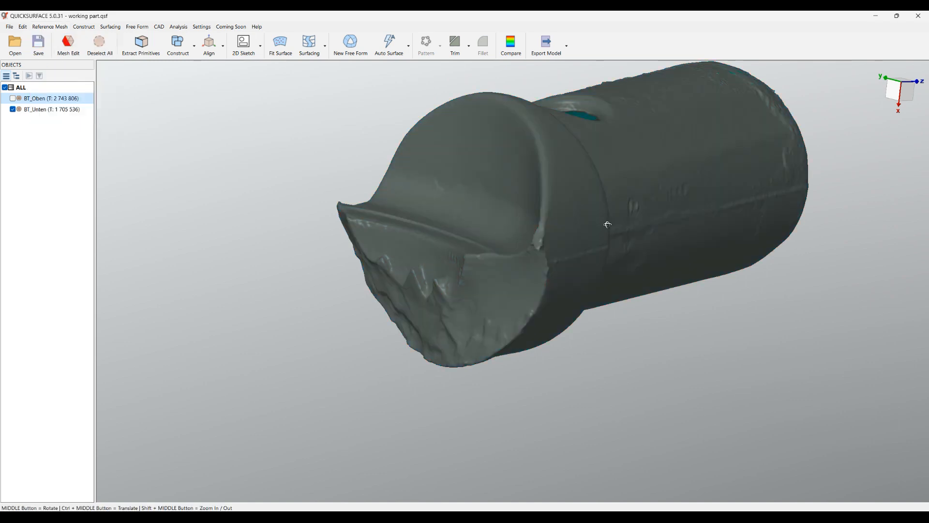
- Show BT_Oben and fine-align BT_Unten to it using the selected fracture area with a search tolerance of 0.5 mm
{"action": "middle_click_drag", "start_coordinate": [608, 224], "coordinate": [571, 213]}
{"action": "middle_click_drag", "start_coordinate": [466, 253], "coordinate": [697, 183]}
{"action": "middle_click_drag", "start_coordinate": [546, 284], "coordinate": [695, 193]}
{"action": "left_click", "coordinate": [13, 98]}
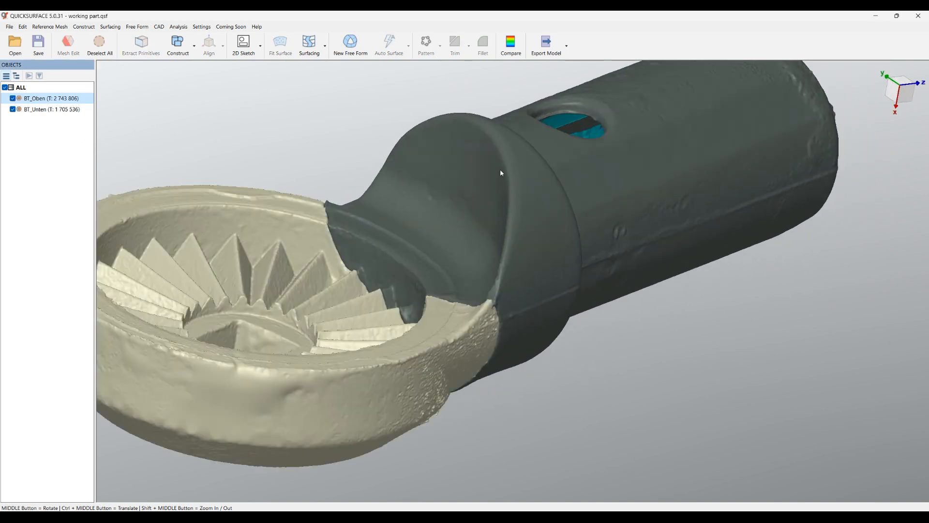
{"action": "left_click", "coordinate": [585, 131]}
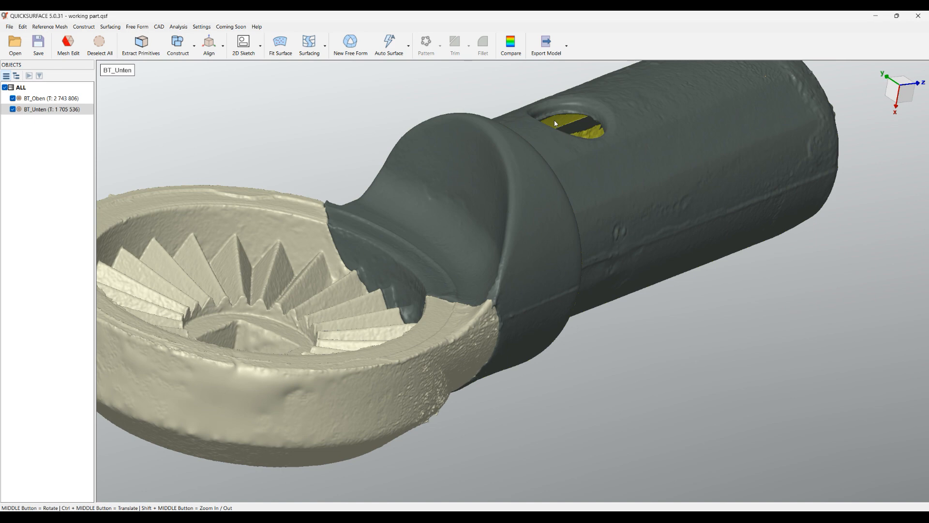
{"action": "left_click", "coordinate": [213, 51]}
{"action": "left_click", "coordinate": [224, 104]}
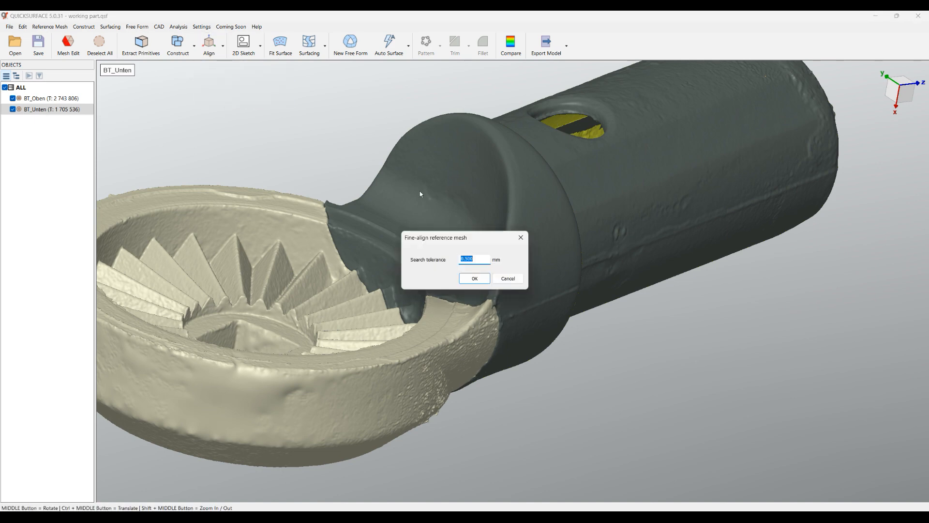
{"action": "left_click", "coordinate": [475, 278]}
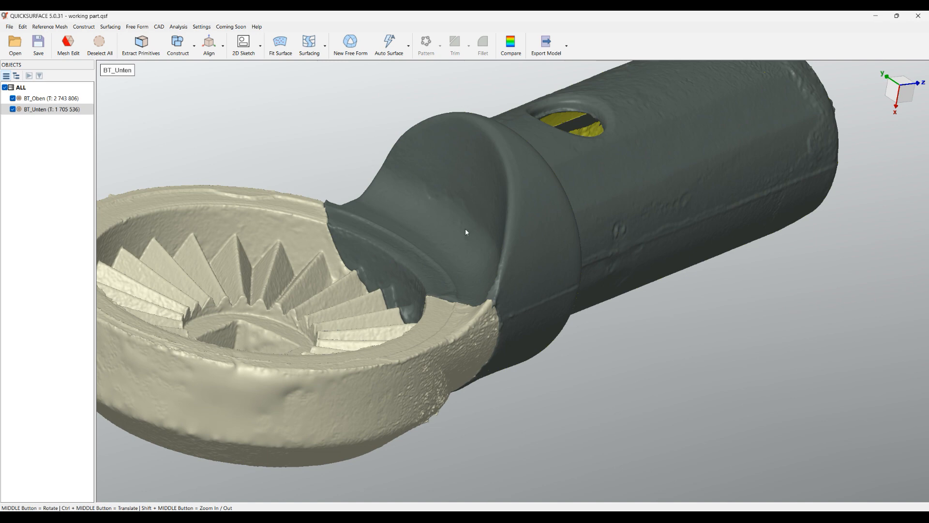
{"action": "middle_click_drag", "start_coordinate": [408, 227], "coordinate": [451, 249], "text": "ctrl"}
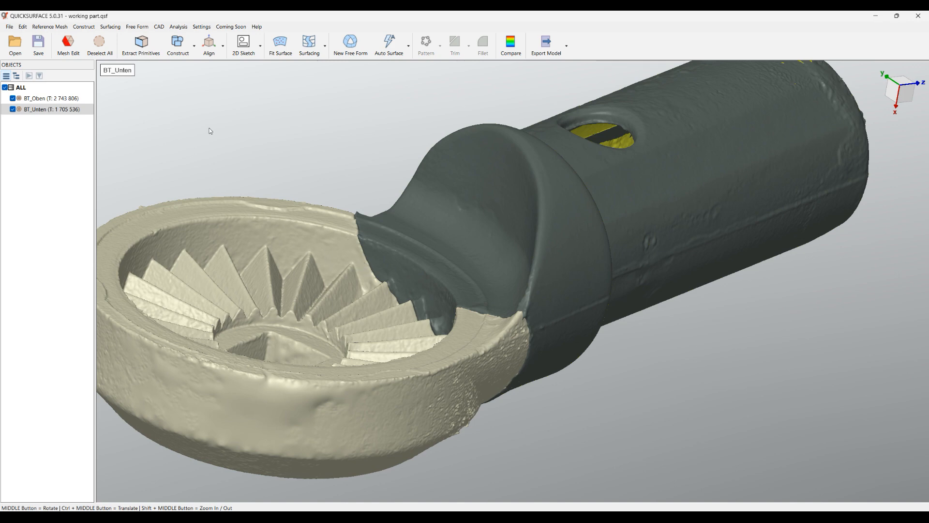
- Restore the original normal direction of BT_Unten and clear its mesh selection
{"action": "left_click", "coordinate": [42, 109]}
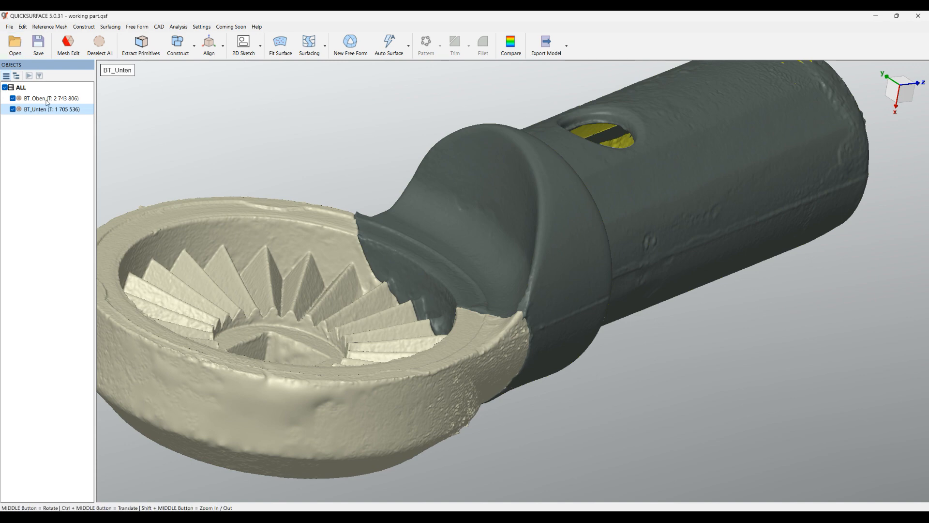
{"action": "left_click", "coordinate": [50, 26]}
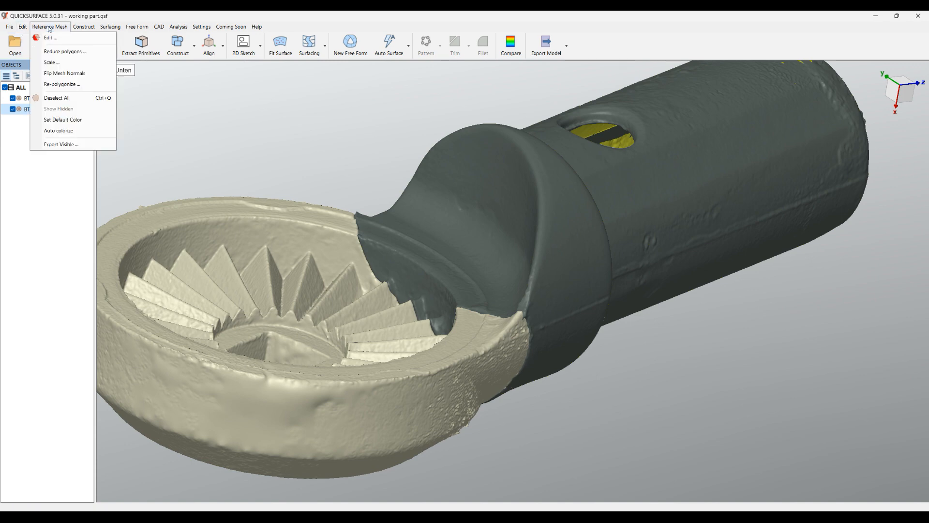
{"action": "left_click", "coordinate": [64, 73]}
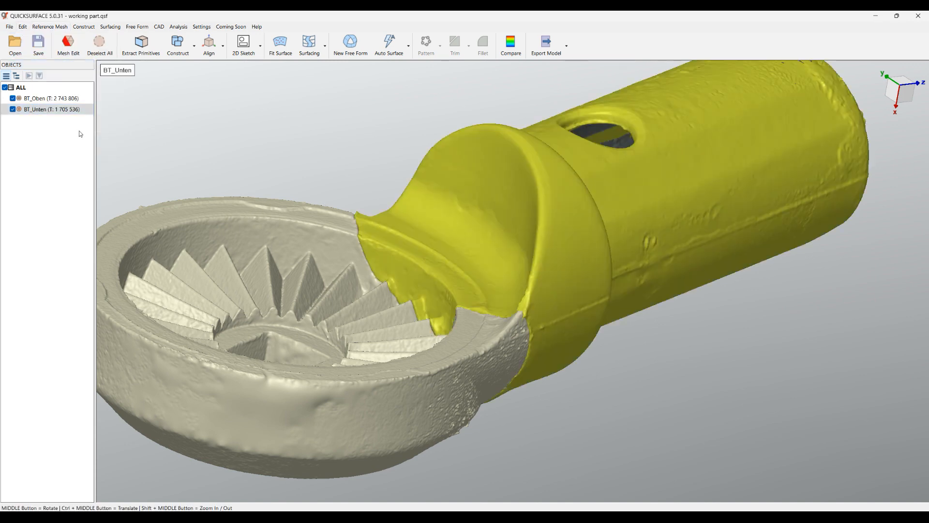
{"action": "left_click", "coordinate": [100, 44]}
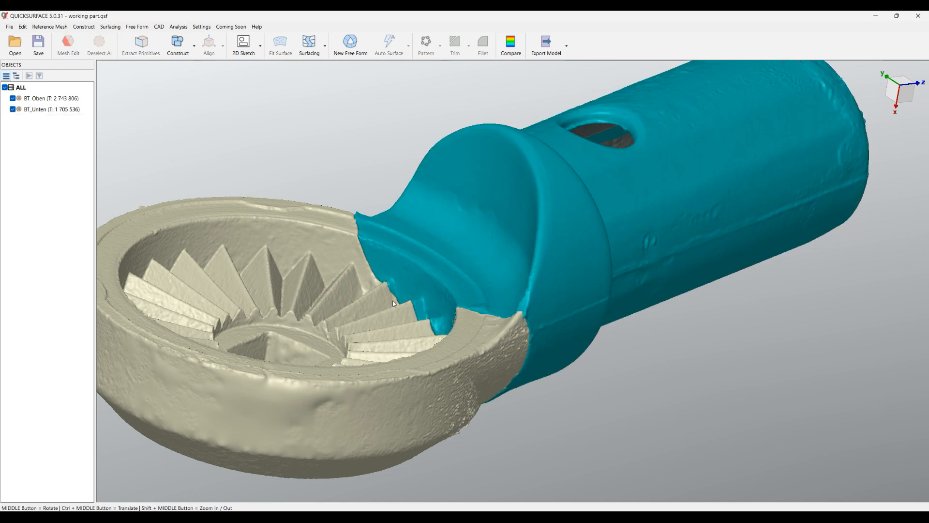
- Compare BT_Unten with BT_Oben at a tolerance of ±0.05 mm, inspect the deviations across the fracture surface, and close the comparison
{"action": "left_click", "coordinate": [49, 110]}
{"action": "left_click", "coordinate": [179, 28]}
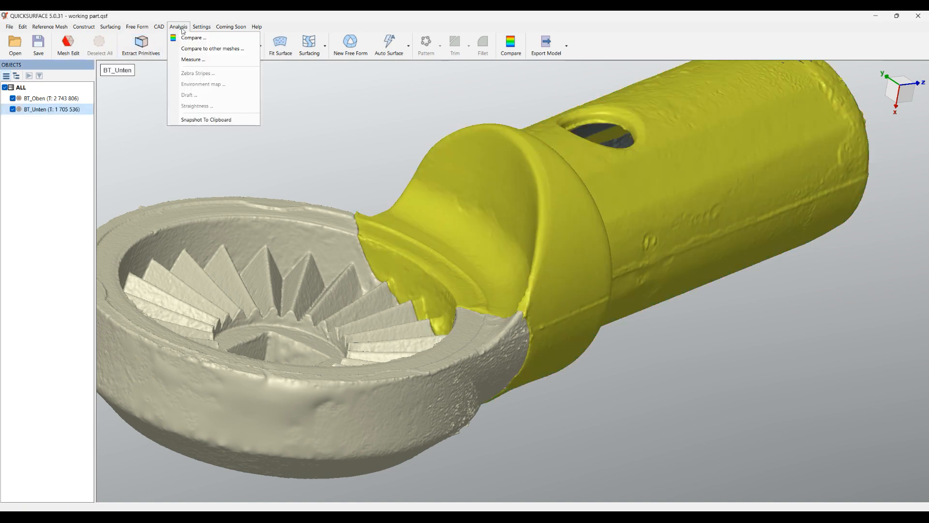
{"action": "left_click", "coordinate": [184, 53]}
{"action": "middle_click_drag", "start_coordinate": [407, 264], "coordinate": [540, 220]}
{"action": "scroll", "coordinate": [540, 220], "scroll_direction": "up", "scroll_amount": 4}
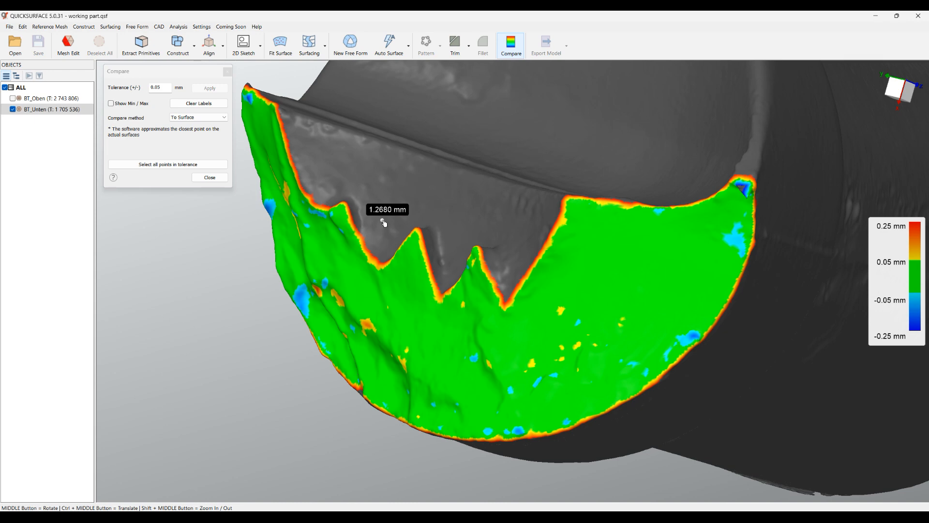
{"action": "scroll", "coordinate": [470, 309], "scroll_direction": "down", "scroll_amount": 2}
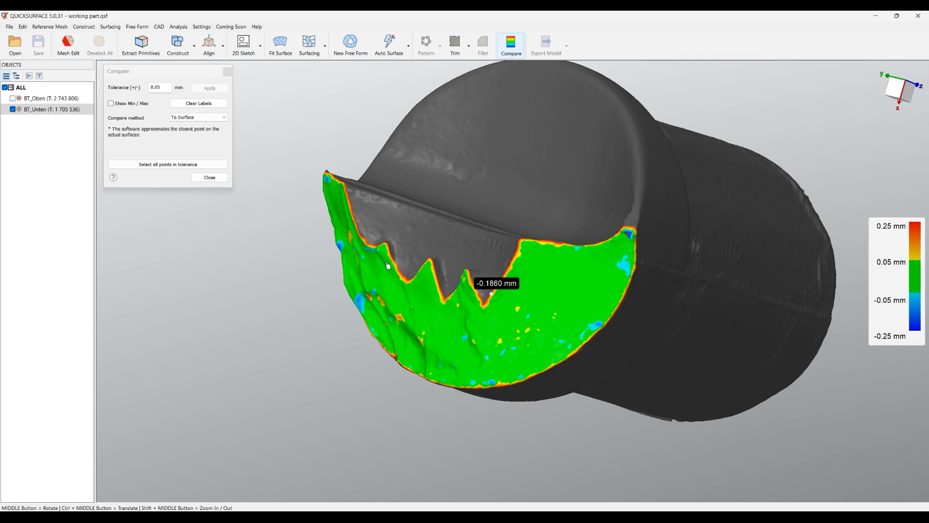
{"action": "left_click", "coordinate": [209, 177]}
- Show BT_Oben again, view the assembled part from above, and deselect BT_Unten
{"action": "middle_click_drag", "start_coordinate": [663, 198], "coordinate": [544, 326]}
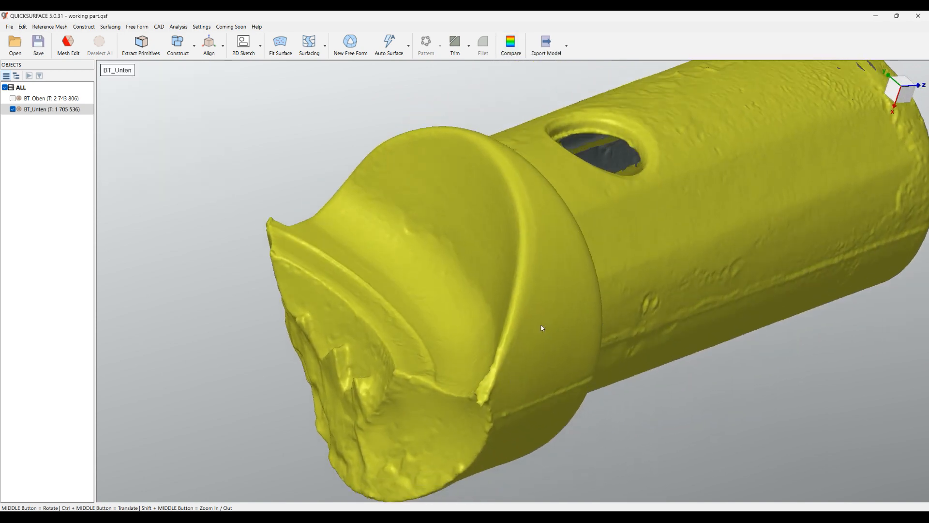
{"action": "scroll", "coordinate": [557, 285], "scroll_direction": "down", "scroll_amount": 4}
{"action": "left_click", "coordinate": [13, 98]}
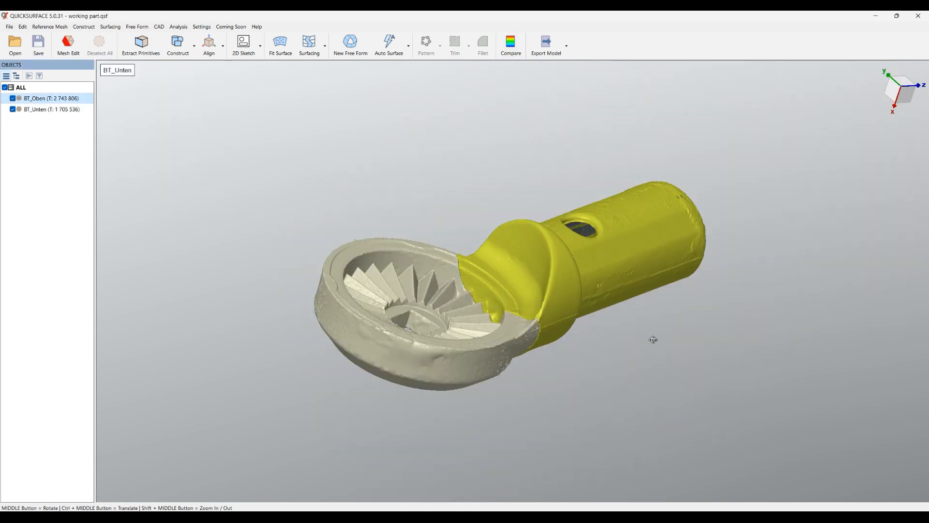
{"action": "middle_click_drag", "start_coordinate": [663, 330], "coordinate": [498, 429]}
{"action": "middle_click_drag", "start_coordinate": [617, 368], "coordinate": [591, 468]}
{"action": "left_click", "coordinate": [600, 409]}
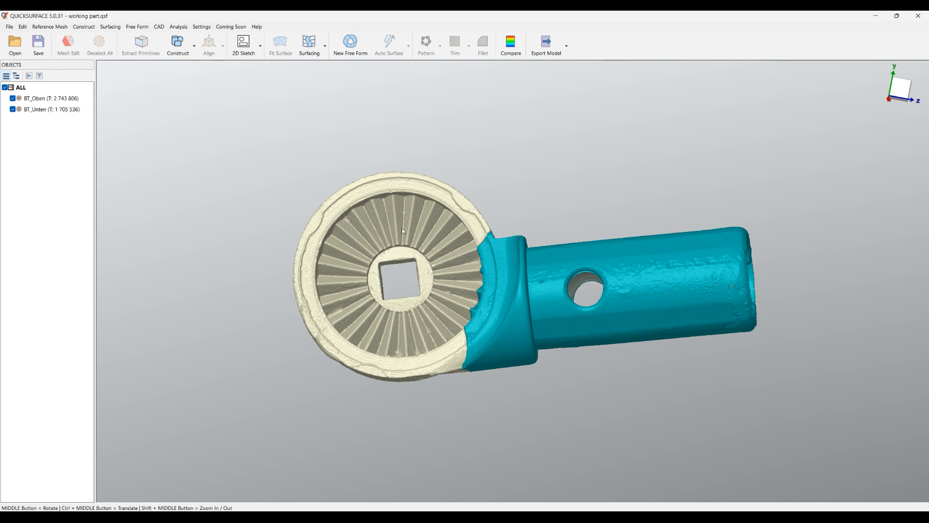
- Duplicate the BT_Oben and BT_Unten meshes
{"action": "right_click", "coordinate": [39, 101]}
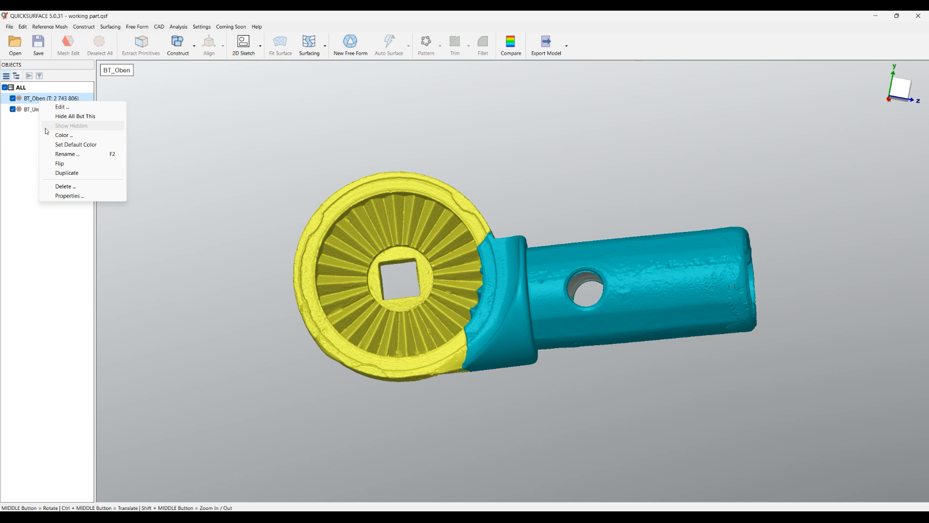
{"action": "left_click", "coordinate": [65, 173]}
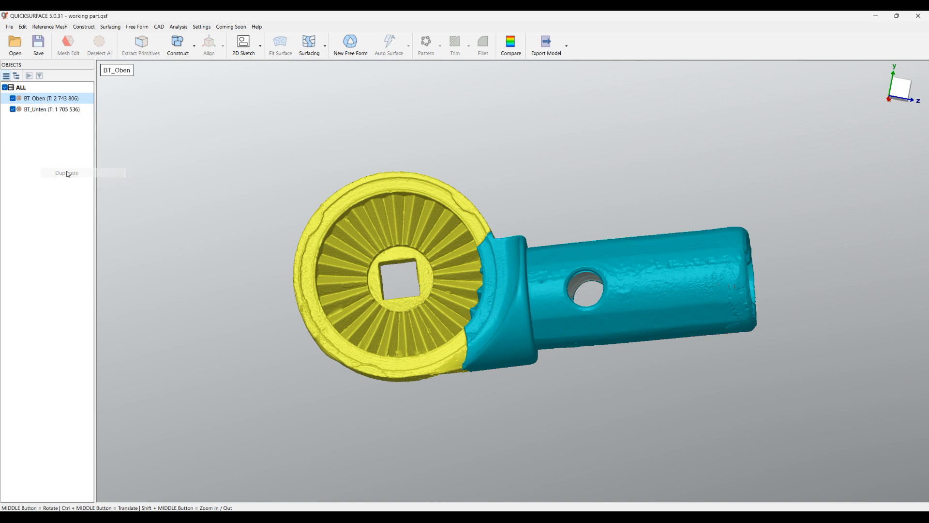
{"action": "left_click", "coordinate": [35, 112]}
{"action": "right_click", "coordinate": [38, 112]}
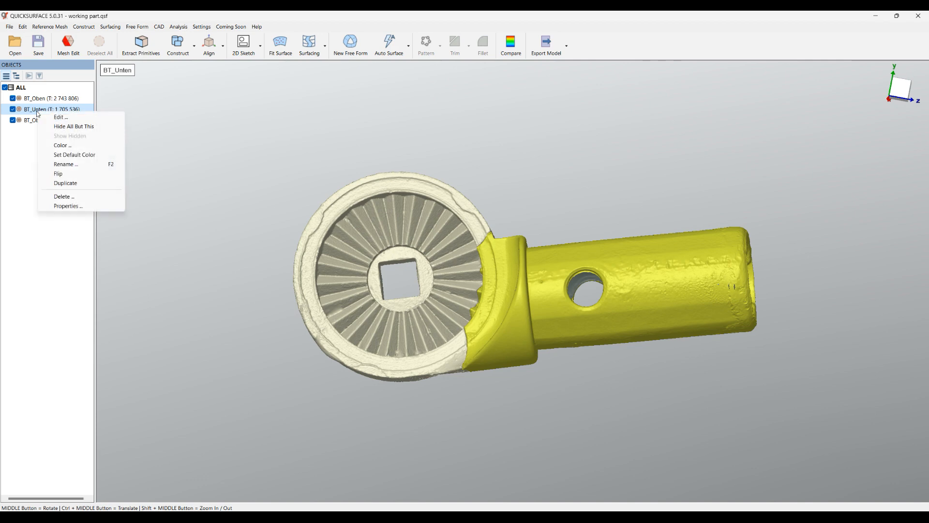
{"action": "left_click", "coordinate": [58, 183]}
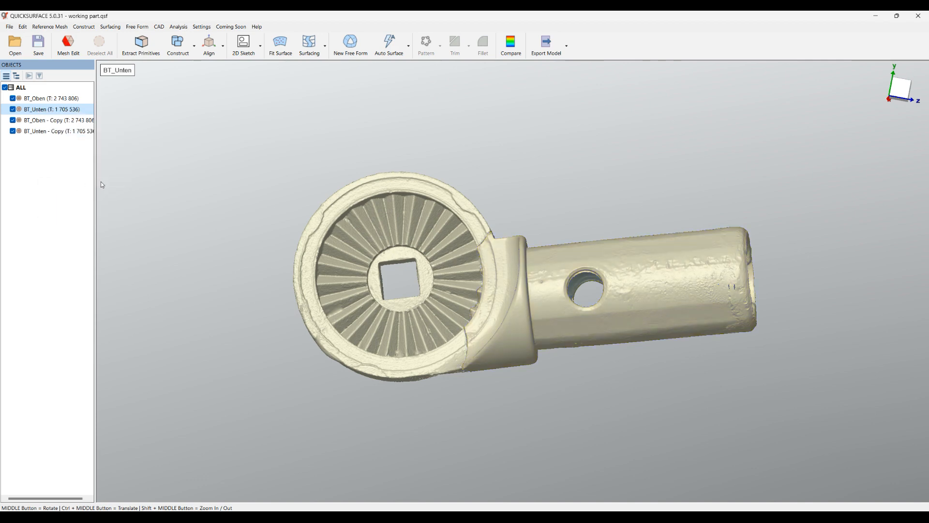
- Hide the original BT_Unten and BT_Oben meshes, leaving only their copies shown
{"action": "left_click", "coordinate": [12, 109]}
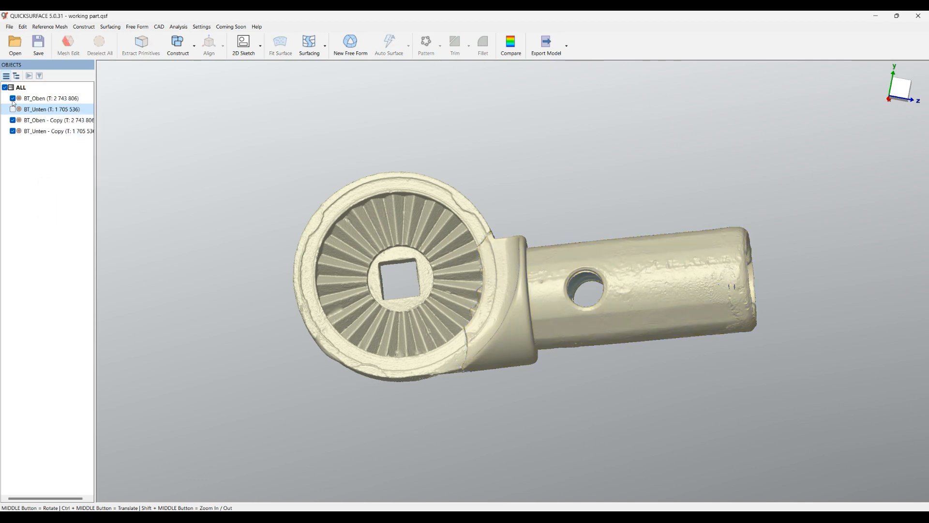
{"action": "left_click", "coordinate": [13, 99]}
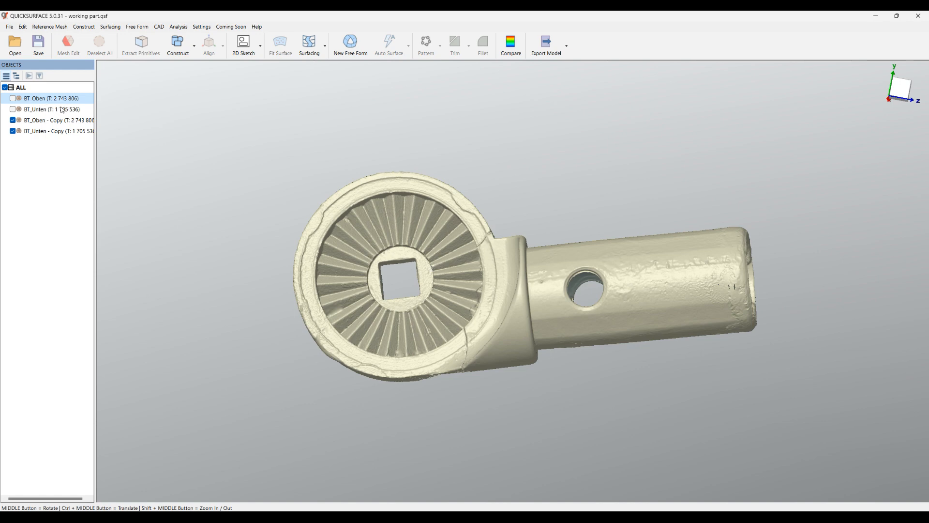
{"action": "middle_click_drag", "start_coordinate": [292, 167], "coordinate": [543, 301]}
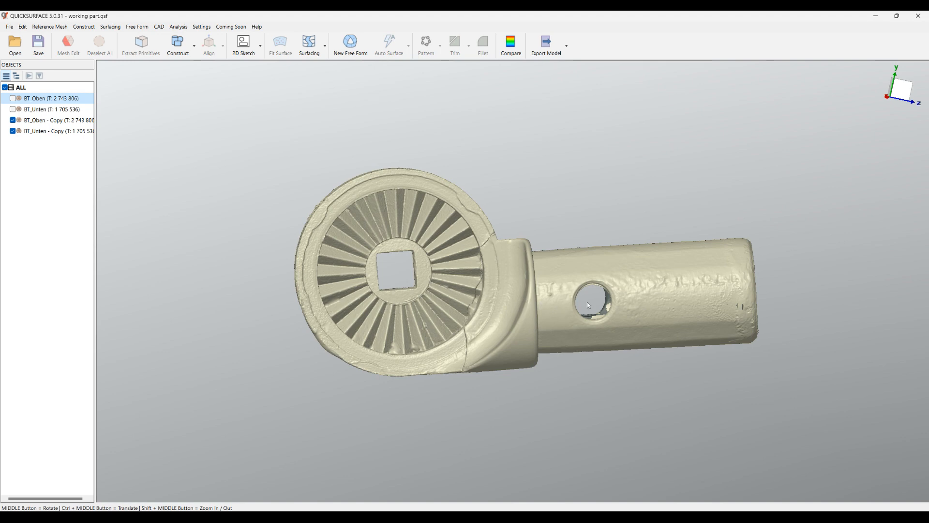
- Merge the BT_Oben and BT_Unten mesh copies into a single mesh
{"action": "left_click", "coordinate": [63, 122]}
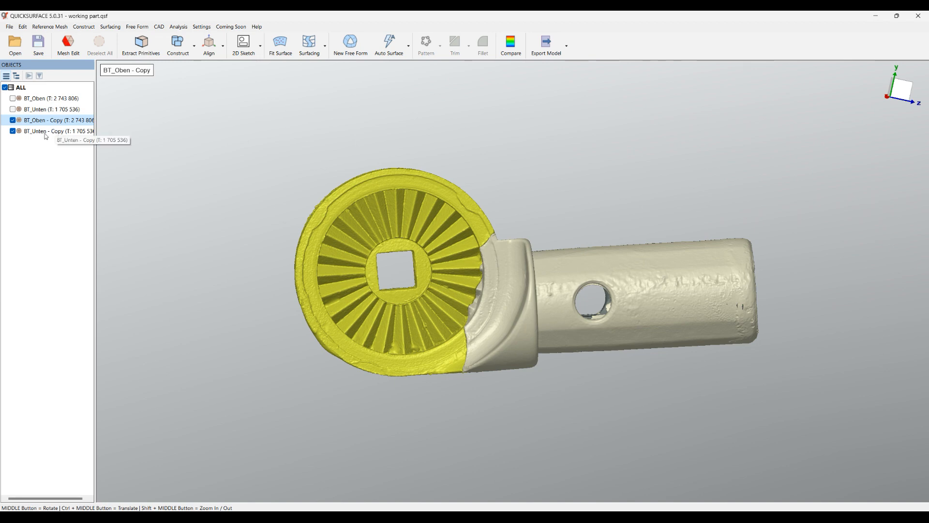
{"action": "left_click", "coordinate": [50, 132], "text": "ctrl"}
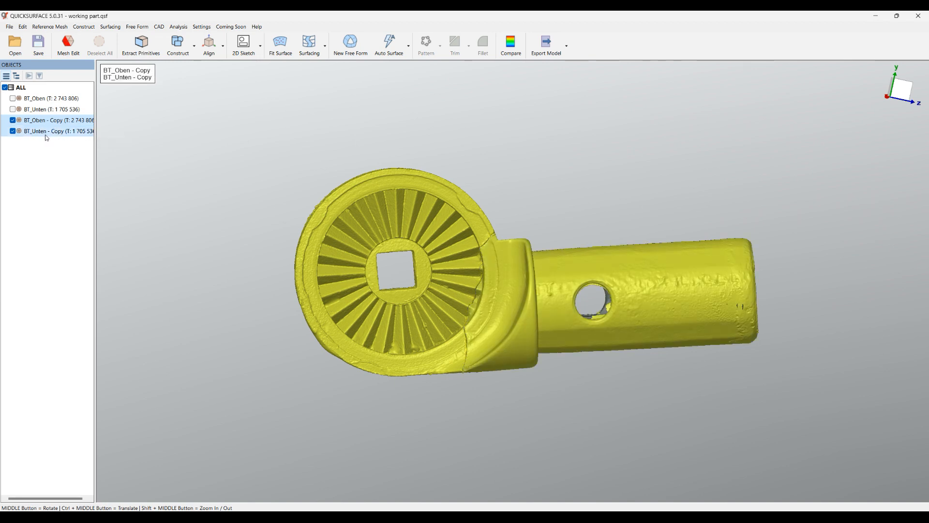
{"action": "right_click", "coordinate": [41, 131]}
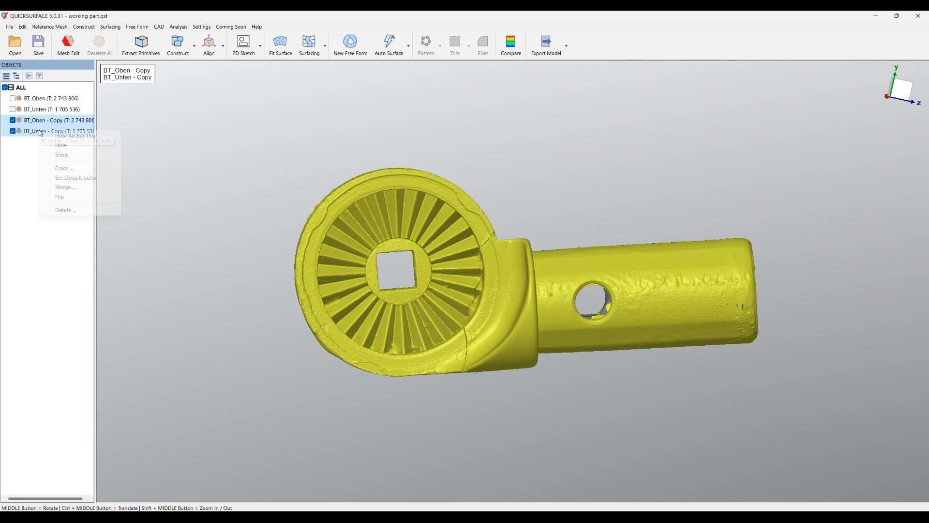
{"action": "left_click", "coordinate": [66, 186]}
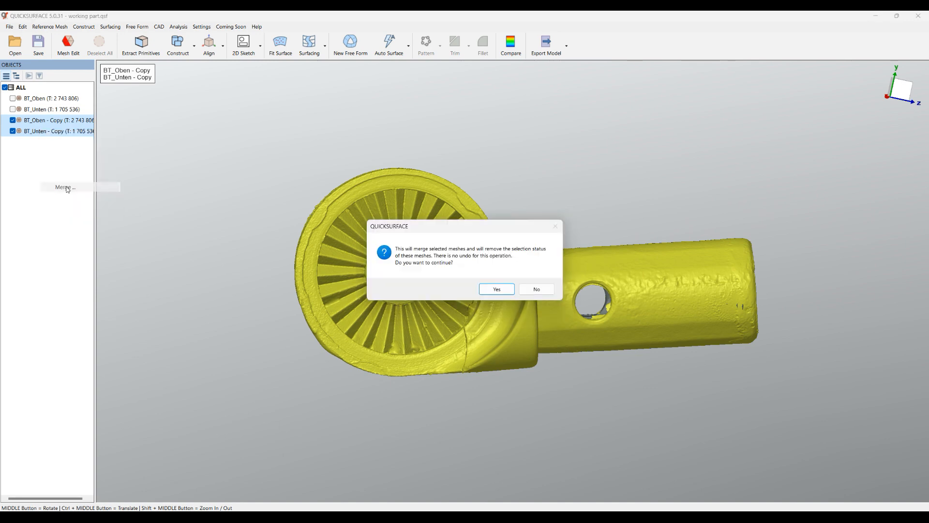
{"action": "left_click", "coordinate": [503, 289]}
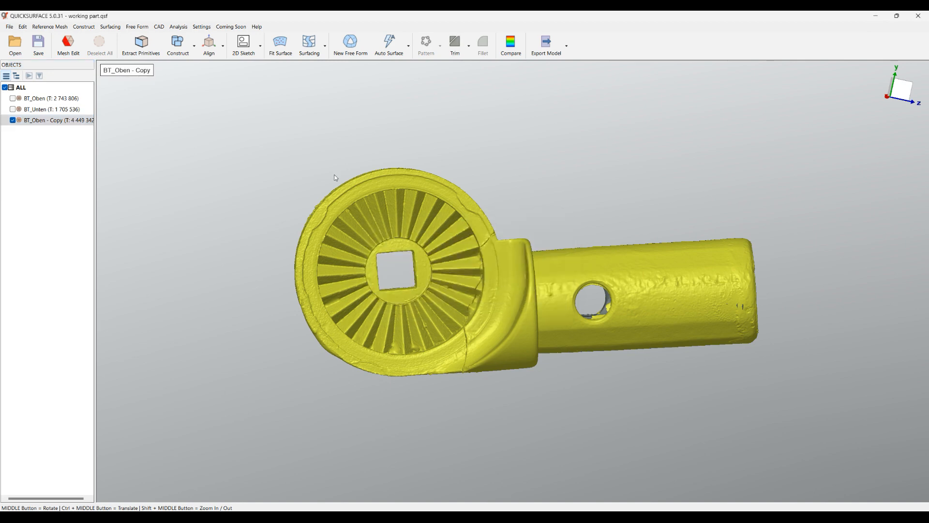
- Check the merged mesh around the fracture line and save the project
{"action": "left_click", "coordinate": [41, 125]}
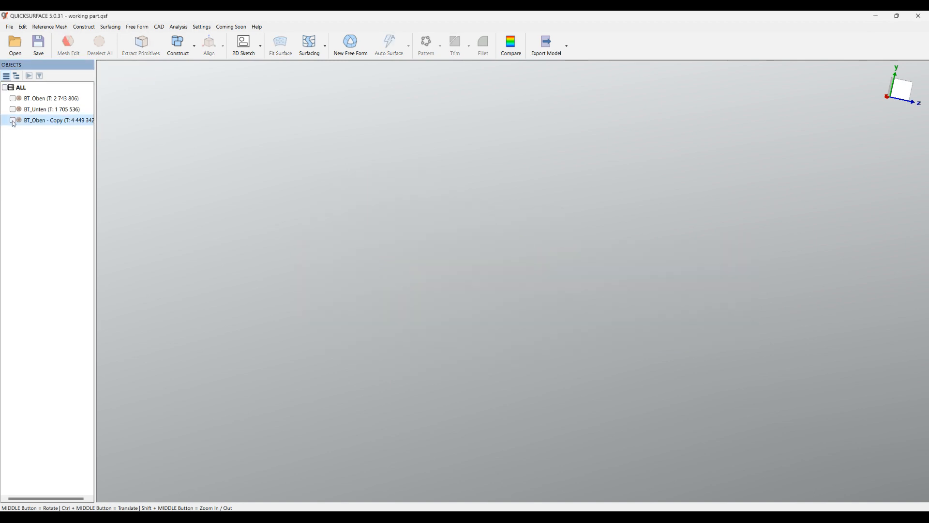
{"action": "scroll", "coordinate": [476, 263], "scroll_direction": "up", "scroll_amount": 5}
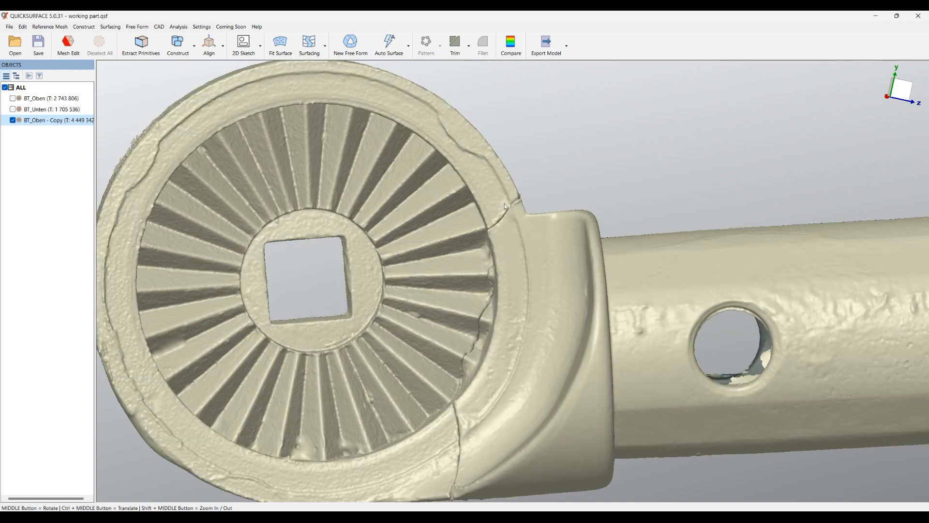
{"action": "mouse_move", "coordinate": [525, 288]}
{"action": "middle_mouse_down"}
{"action": "mouse_move", "coordinate": [685, 168]}
{"action": "mouse_move", "coordinate": [522, 280]}
{"action": "middle_mouse_up"}
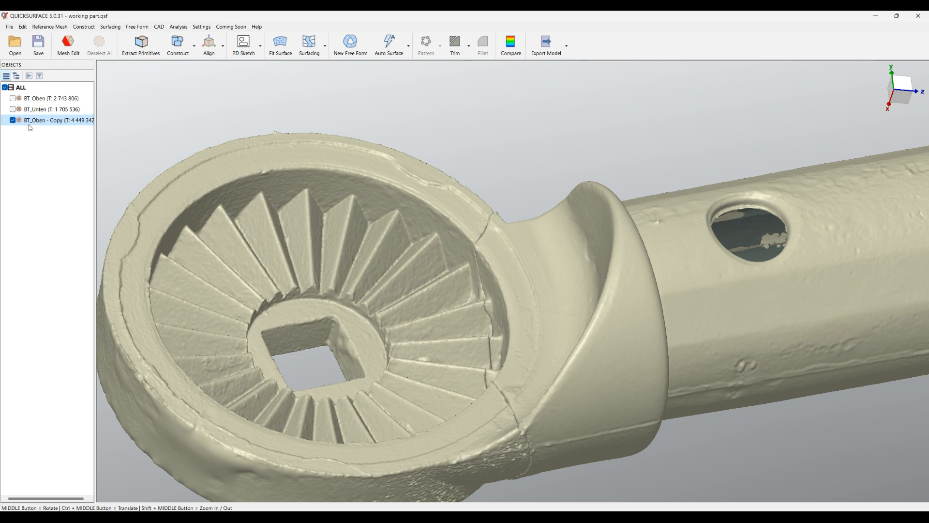
{"action": "left_click", "coordinate": [41, 54]}
- Display the coordinate system, examine how the merged part is oriented relative to its axes, and hide it again
{"action": "scroll", "coordinate": [706, 234], "scroll_direction": "down", "scroll_amount": 1}
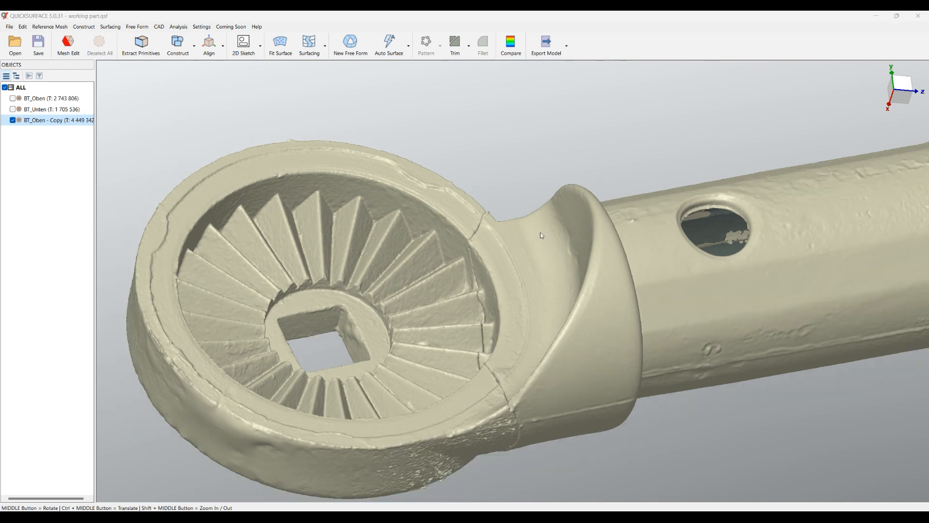
{"action": "scroll", "coordinate": [541, 235], "scroll_direction": "down", "scroll_amount": 3}
{"action": "mouse_move", "coordinate": [900, 87]}
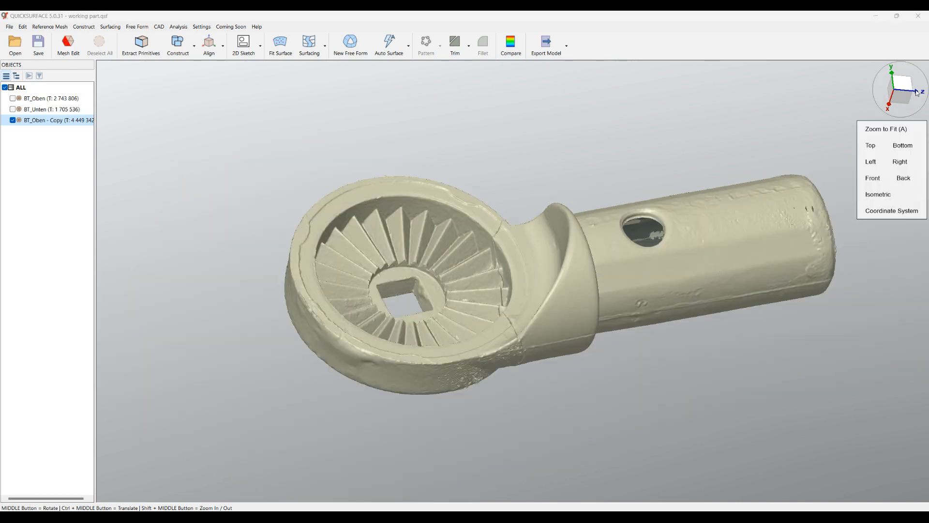
{"action": "left_click", "coordinate": [909, 90]}
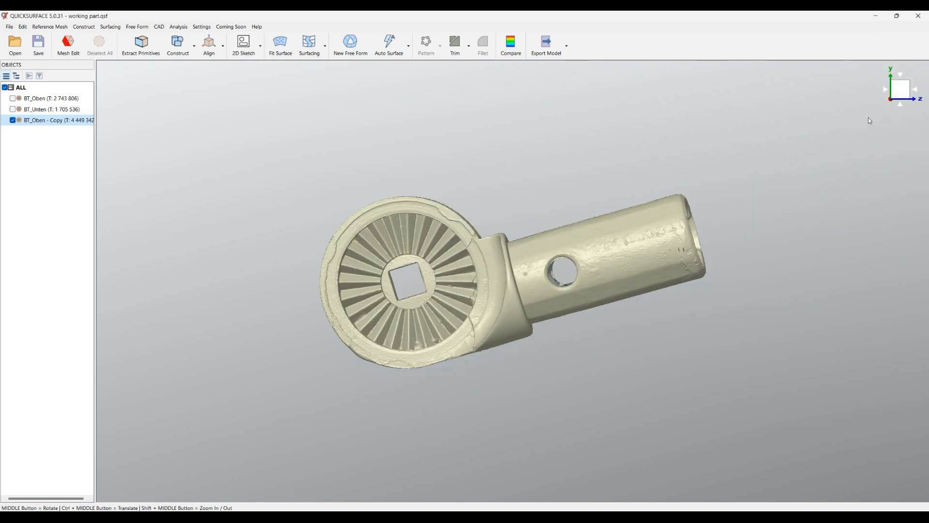
{"action": "mouse_move", "coordinate": [893, 74]}
{"action": "mouse_move", "coordinate": [900, 95]}
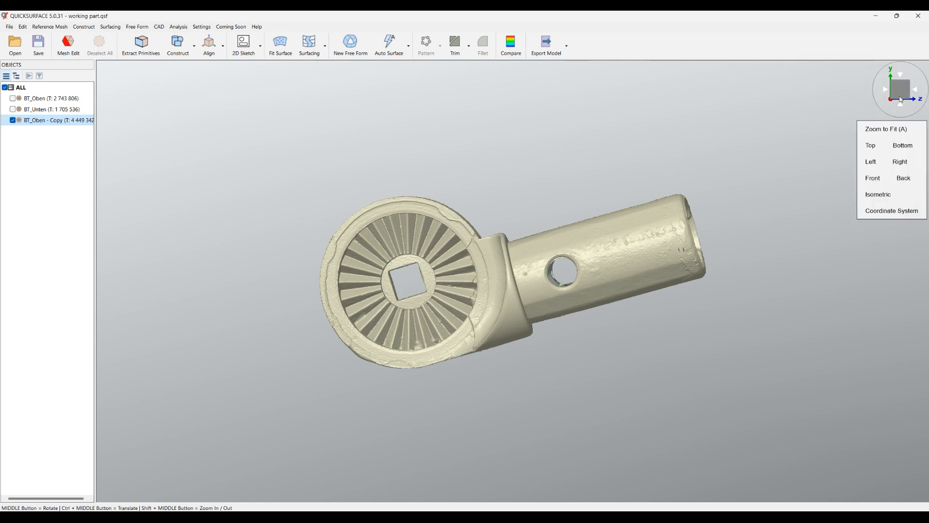
{"action": "left_click", "coordinate": [895, 211]}
{"action": "middle_click_drag", "start_coordinate": [401, 325], "coordinate": [448, 268]}
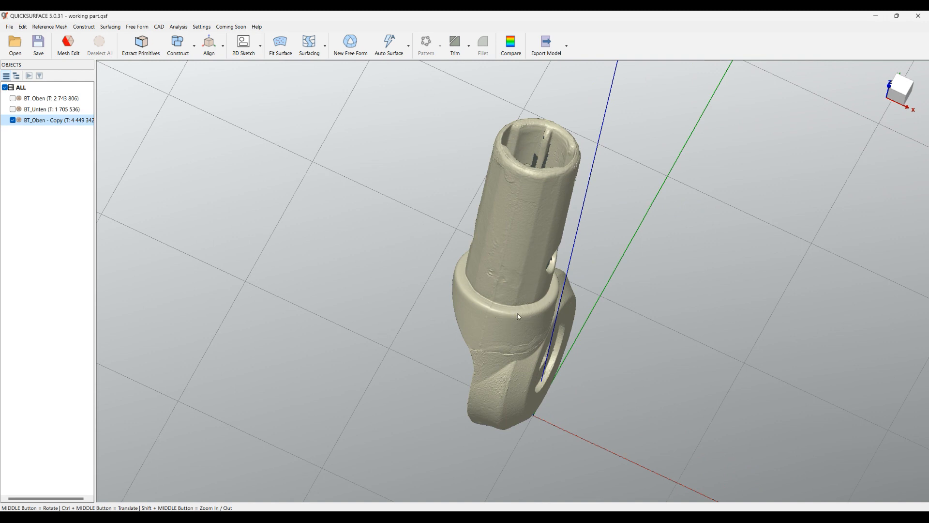
{"action": "middle_click_drag", "start_coordinate": [511, 312], "coordinate": [677, 401]}
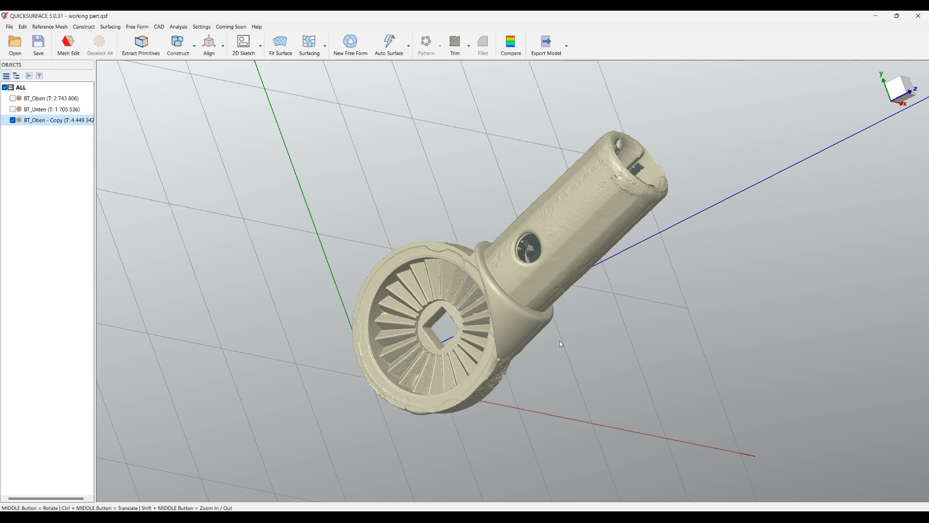
{"action": "middle_click_drag", "start_coordinate": [349, 351], "coordinate": [334, 324]}
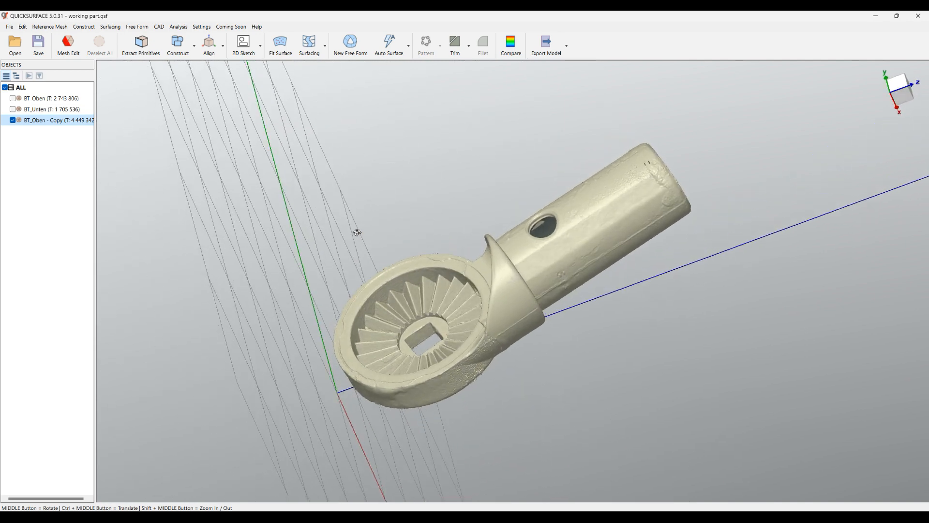
{"action": "right_click", "coordinate": [898, 119]}
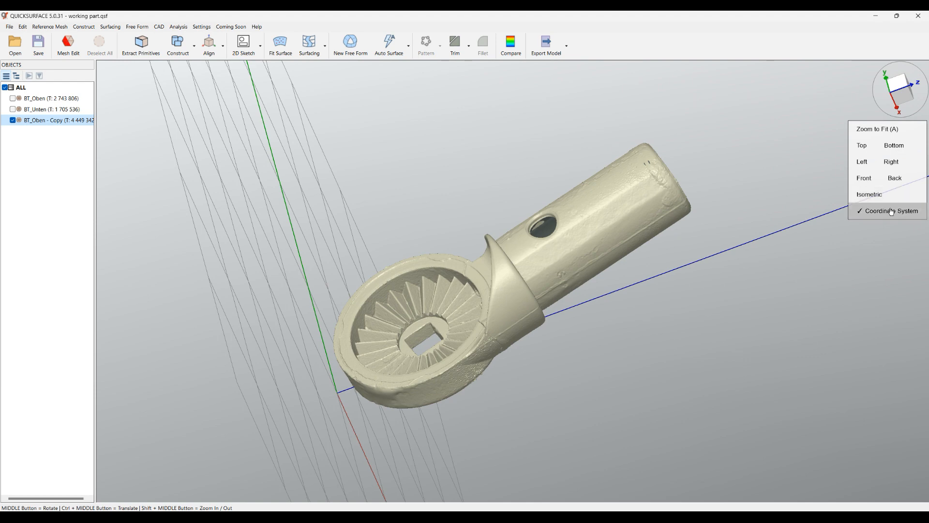
{"action": "left_click", "coordinate": [885, 214]}
- Examine the merged mesh's ring, teeth, square hole and shaft from several angles for surfaces suitable for alignment
{"action": "scroll", "coordinate": [406, 372], "scroll_direction": "up", "scroll_amount": 3}
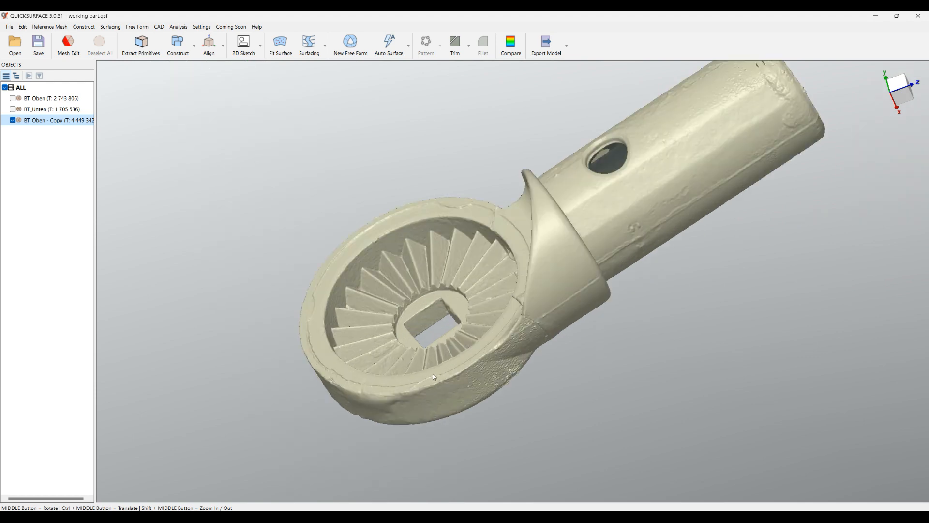
{"action": "middle_click_drag", "start_coordinate": [406, 380], "coordinate": [493, 223]}
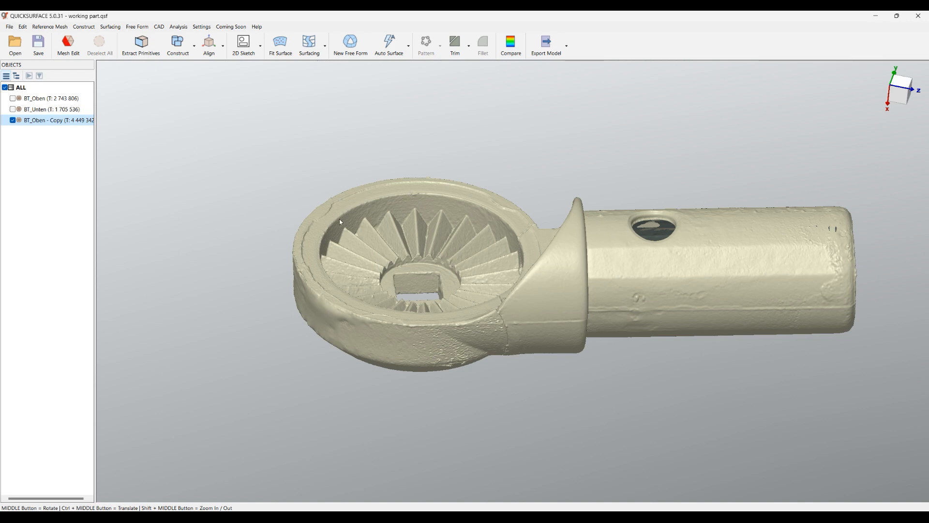
{"action": "middle_click_drag", "start_coordinate": [506, 259], "coordinate": [456, 213]}
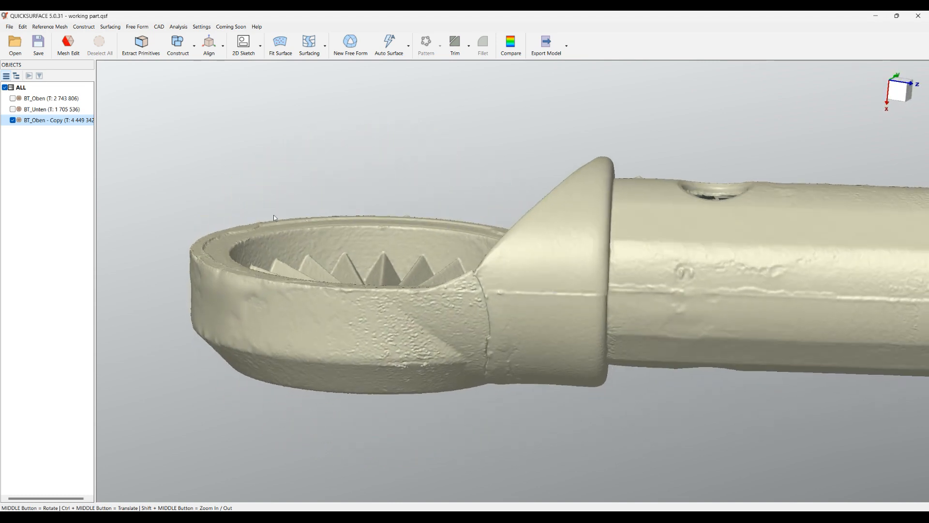
{"action": "middle_click_drag", "start_coordinate": [506, 257], "coordinate": [541, 224]}
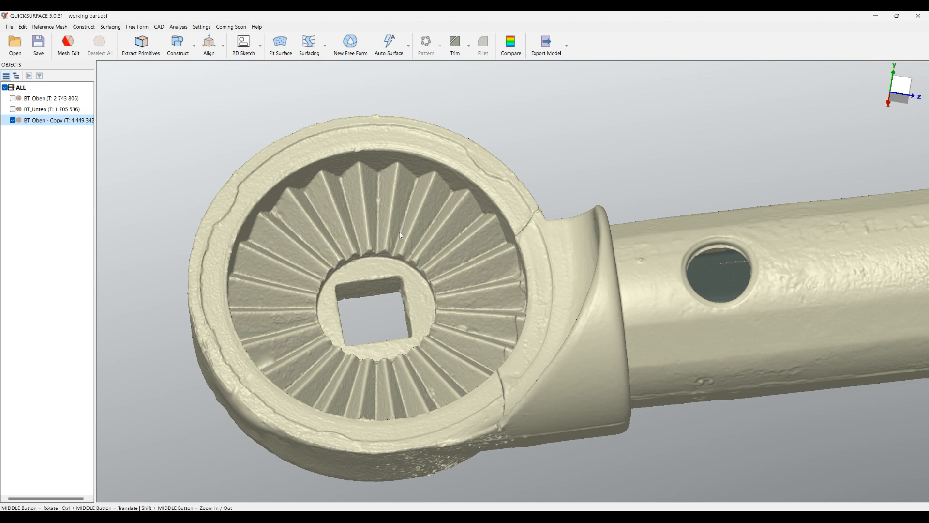
{"action": "scroll", "coordinate": [434, 250], "scroll_direction": "down", "scroll_amount": 3}
{"action": "middle_click_drag", "start_coordinate": [733, 289], "coordinate": [449, 300]}
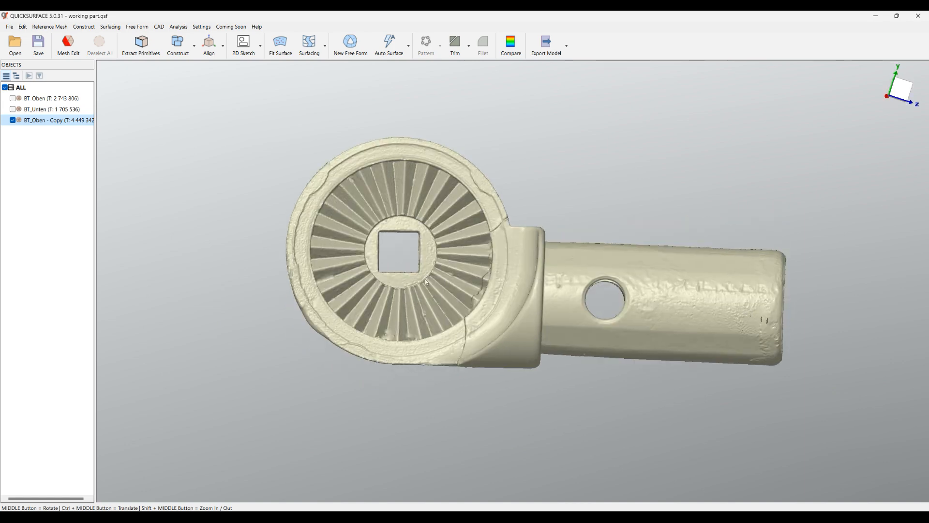
{"action": "middle_click_drag", "start_coordinate": [491, 340], "coordinate": [421, 212]}
{"action": "scroll", "coordinate": [382, 208], "scroll_direction": "up", "scroll_amount": 2}
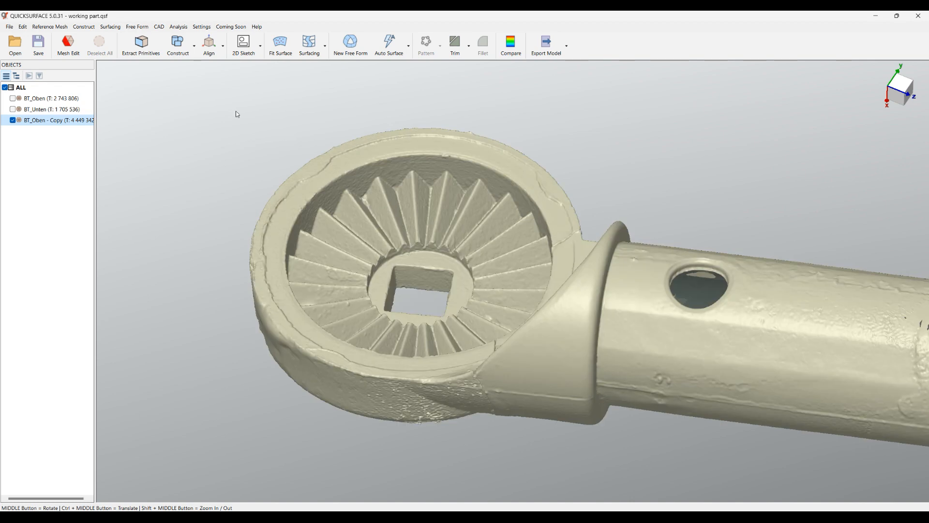
- Start Extract Primitives and select the first part of the ring's flat rim with the Magic Wand at 2.64 degrees
{"action": "left_click", "coordinate": [139, 53]}
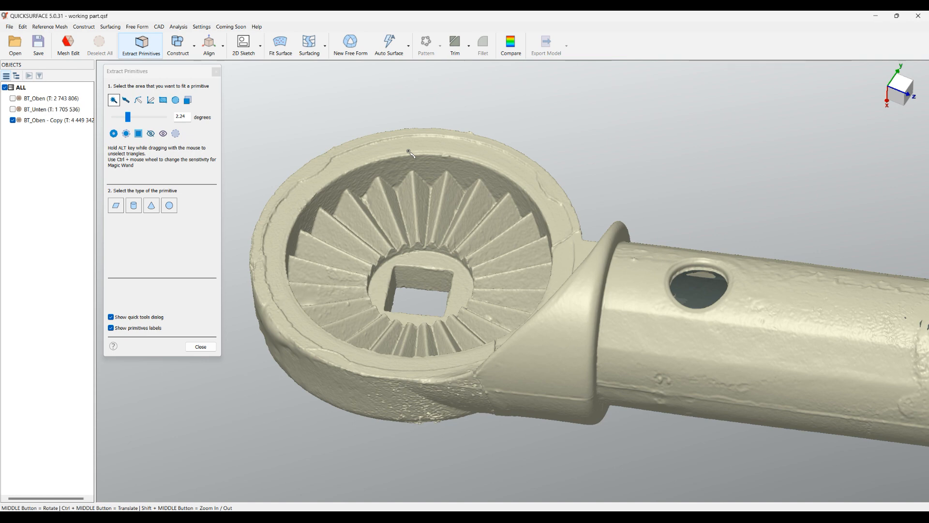
{"action": "left_click", "coordinate": [111, 101]}
{"action": "scroll", "coordinate": [397, 145], "scroll_direction": "up", "scroll_amount": 2}
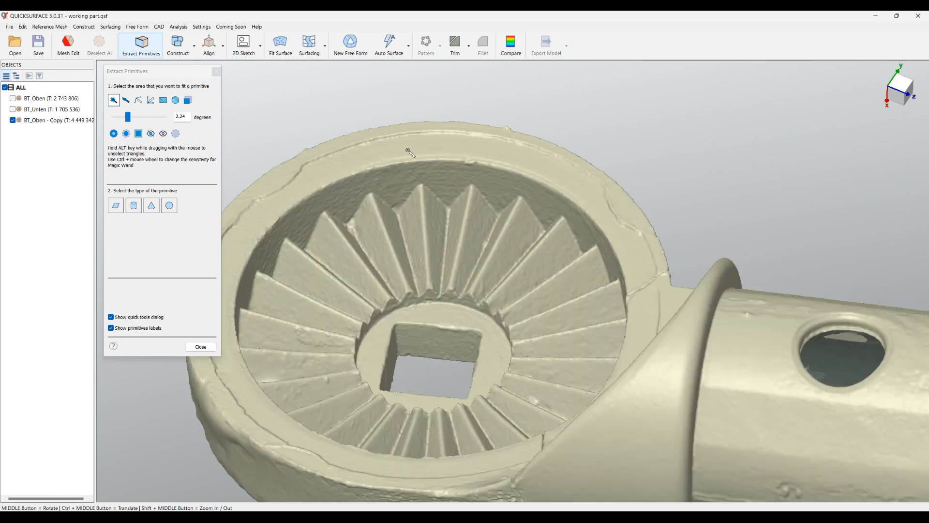
{"action": "left_click", "coordinate": [426, 144]}
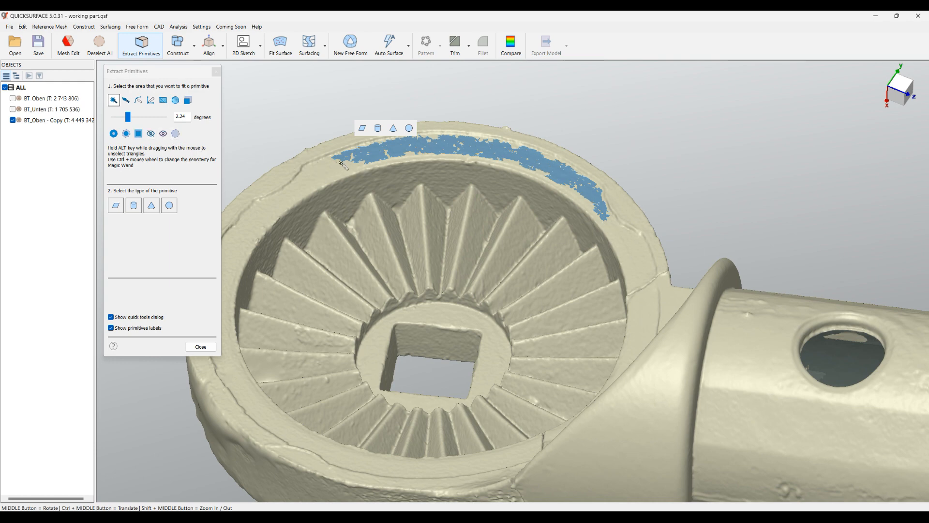
{"action": "left_click_drag", "start_coordinate": [129, 118], "coordinate": [131, 119]}
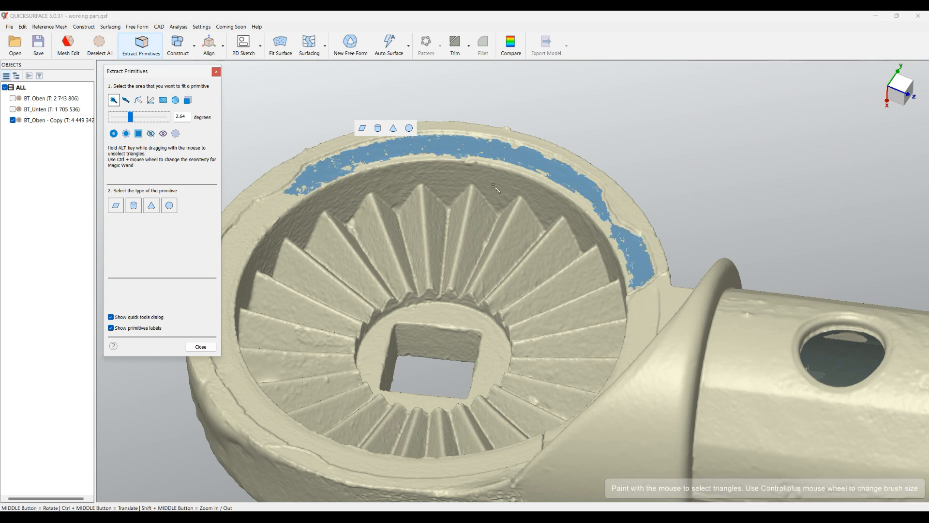
- Extend the Magic Wand selection around the remaining rim of the broken-off ring half at 4.64 degrees sensitivity
{"action": "scroll", "coordinate": [491, 184], "scroll_direction": "down", "scroll_amount": 3}
{"action": "middle_click_drag", "start_coordinate": [465, 223], "coordinate": [465, 231]}
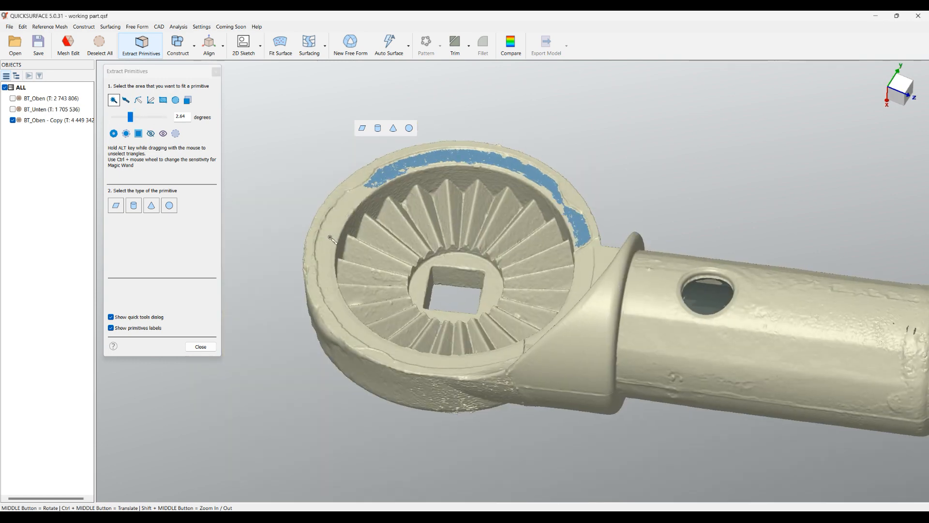
{"action": "middle_click", "coordinate": [351, 280]}
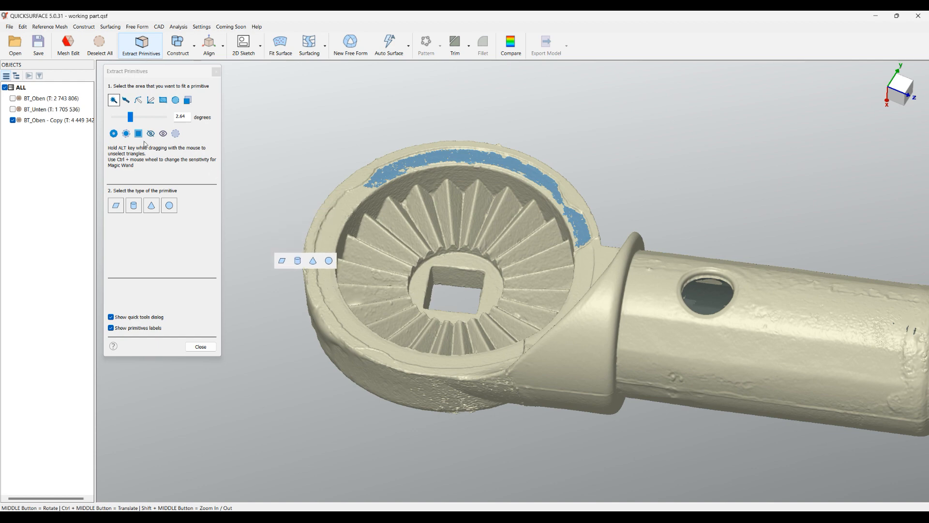
{"action": "left_click_drag", "start_coordinate": [129, 121], "coordinate": [152, 124]}
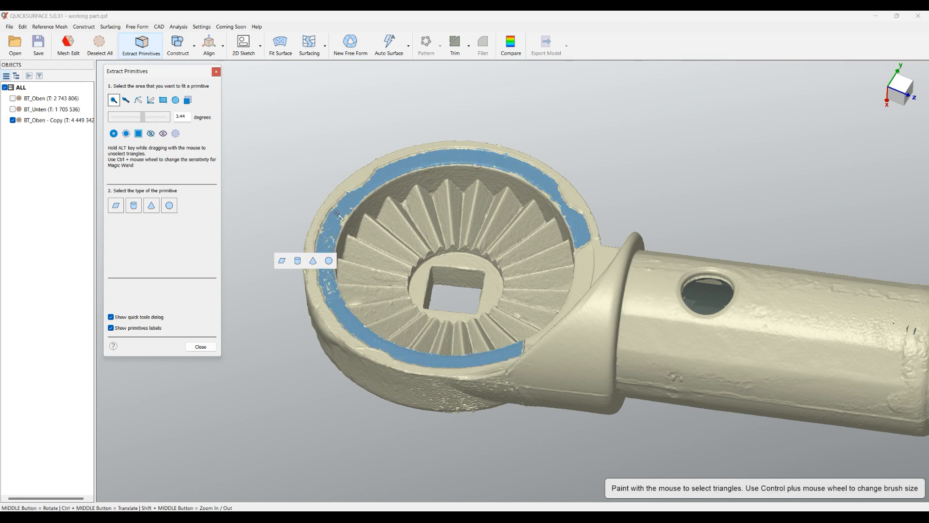
- Add the rim section on the shaft side of the fracture to the selection at 3.2 degrees sensitivity
{"action": "middle_click_drag", "start_coordinate": [471, 244], "coordinate": [488, 303]}
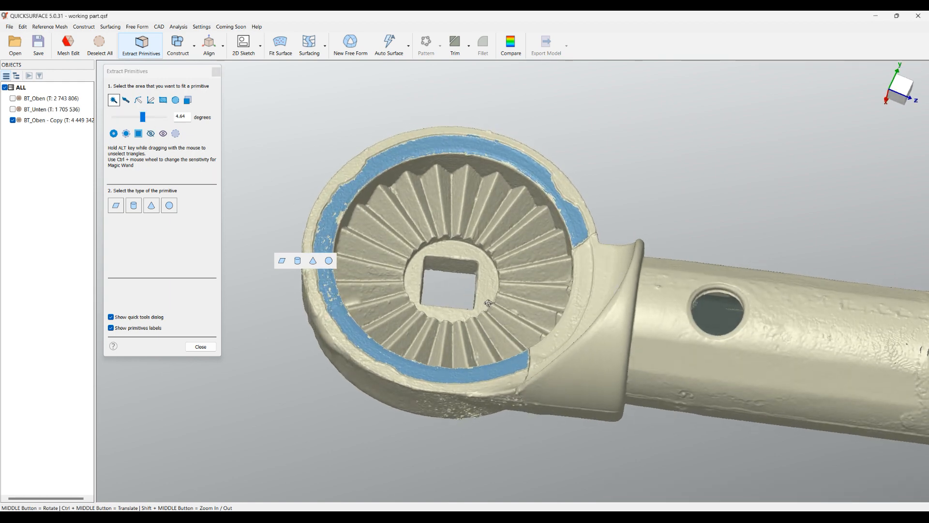
{"action": "scroll", "coordinate": [556, 323], "scroll_direction": "up", "scroll_amount": 3}
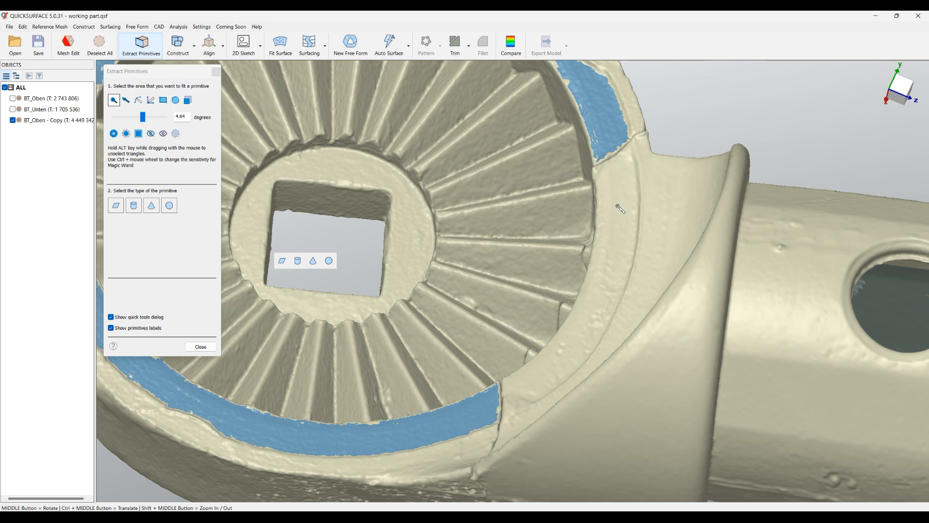
{"action": "left_click", "coordinate": [621, 317]}
{"action": "left_click_drag", "start_coordinate": [144, 118], "coordinate": [135, 123]}
{"action": "middle_click_drag", "start_coordinate": [640, 434], "coordinate": [591, 437]}
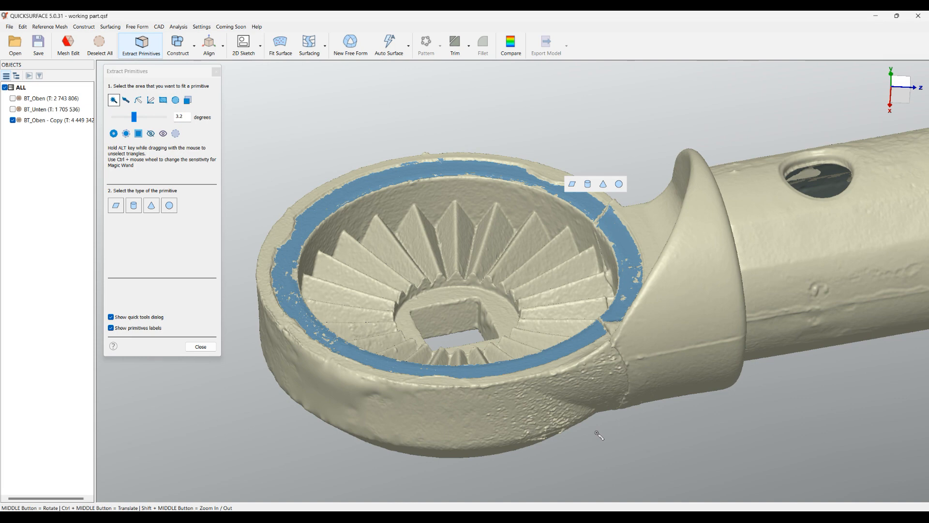
- Fit an unconstrained plane to the selected rim and check its deviation with the analysis at 0.05 mm
{"action": "left_click", "coordinate": [115, 205]}
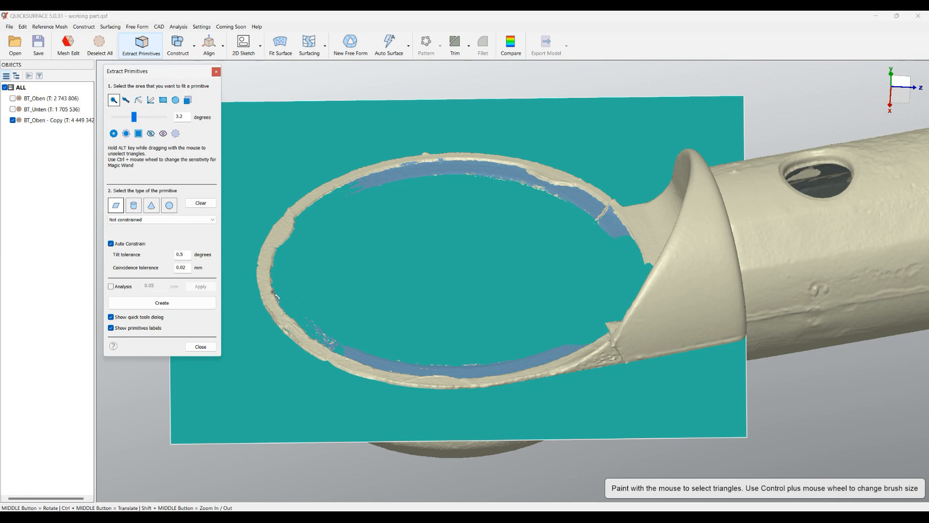
{"action": "left_click", "coordinate": [111, 287]}
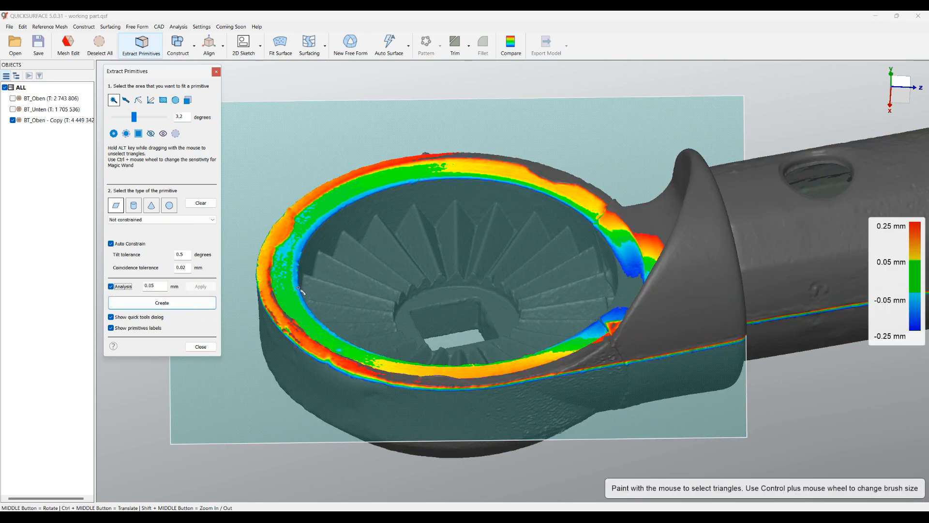
{"action": "middle_click_drag", "start_coordinate": [532, 452], "coordinate": [661, 428]}
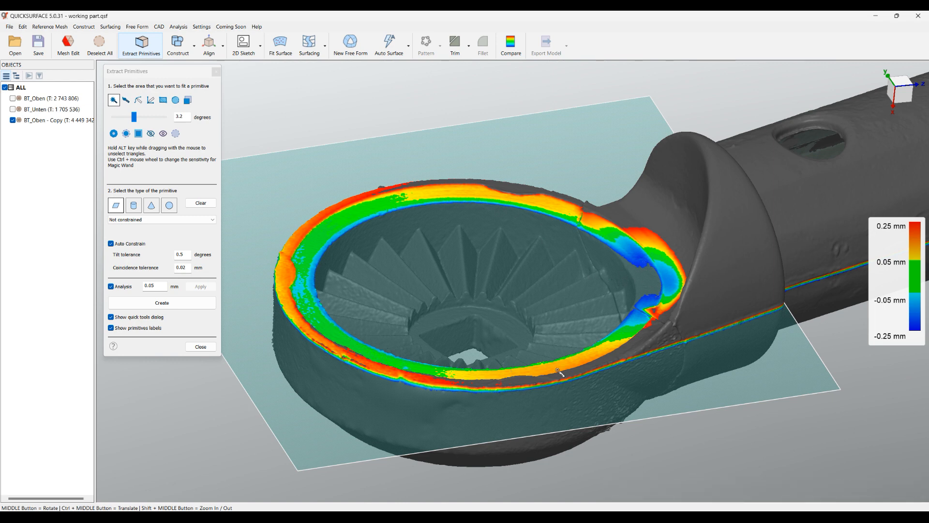
- Create the fitted rim plane, check its position against the part from the side, and hide it
{"action": "middle_click_drag", "start_coordinate": [629, 334], "coordinate": [614, 317]}
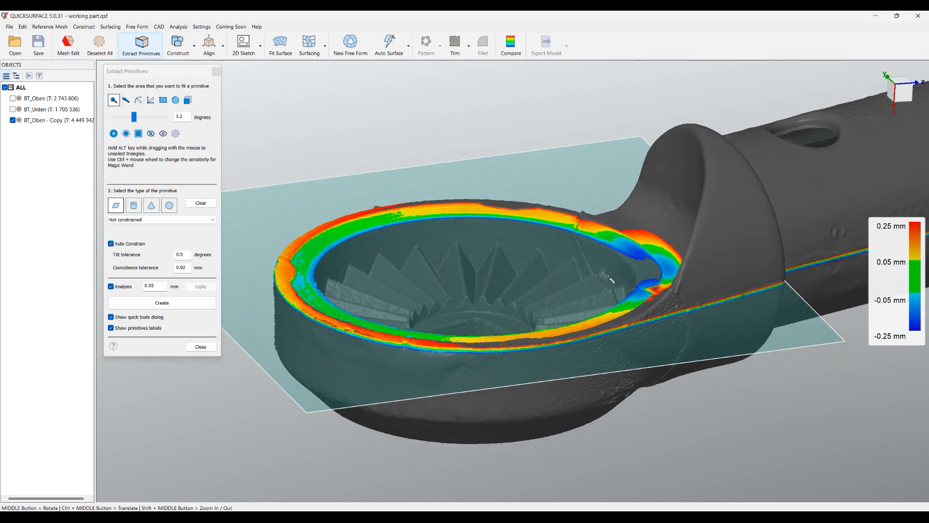
{"action": "left_click", "coordinate": [165, 301]}
{"action": "middle_click_drag", "start_coordinate": [498, 334], "coordinate": [483, 297]}
{"action": "scroll", "coordinate": [484, 298], "scroll_direction": "down", "scroll_amount": 2}
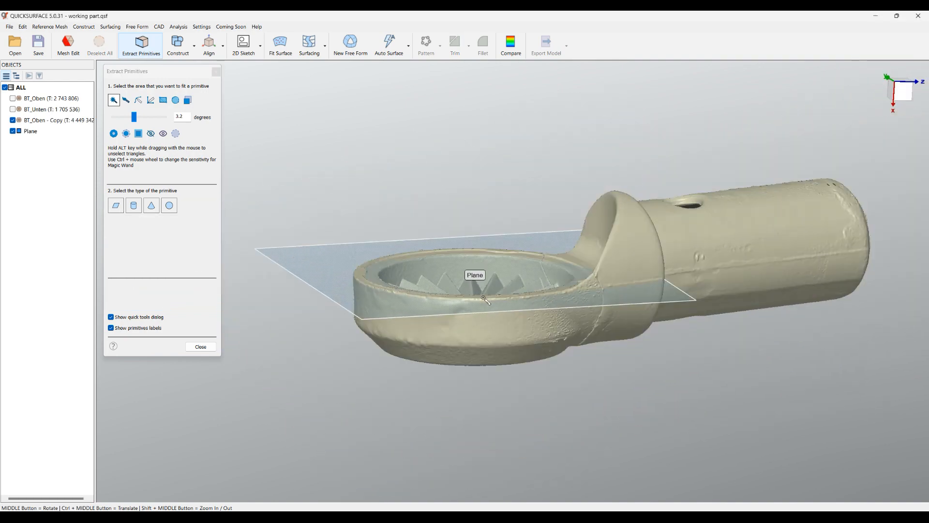
{"action": "middle_click_drag", "start_coordinate": [574, 339], "coordinate": [550, 293]}
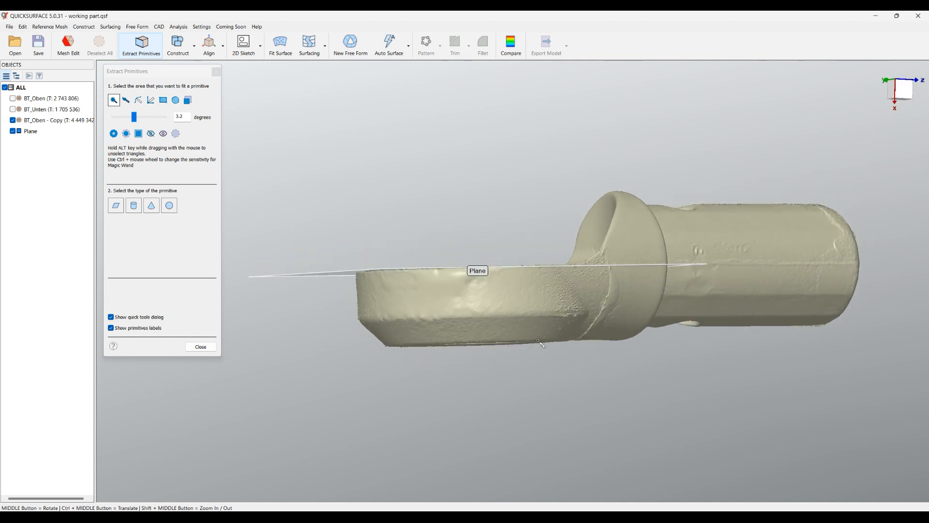
{"action": "left_click", "coordinate": [13, 130]}
- Brush-select the ring's straight outer wall in the side view, above the chamfer and short of the fracture
{"action": "middle_click_drag", "start_coordinate": [519, 298], "coordinate": [558, 306]}
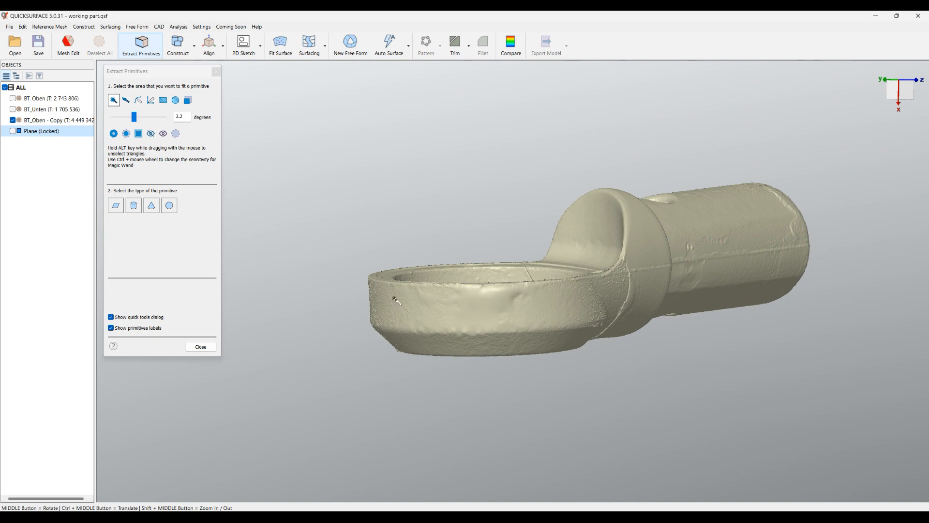
{"action": "middle_click_drag", "start_coordinate": [538, 310], "coordinate": [668, 306]}
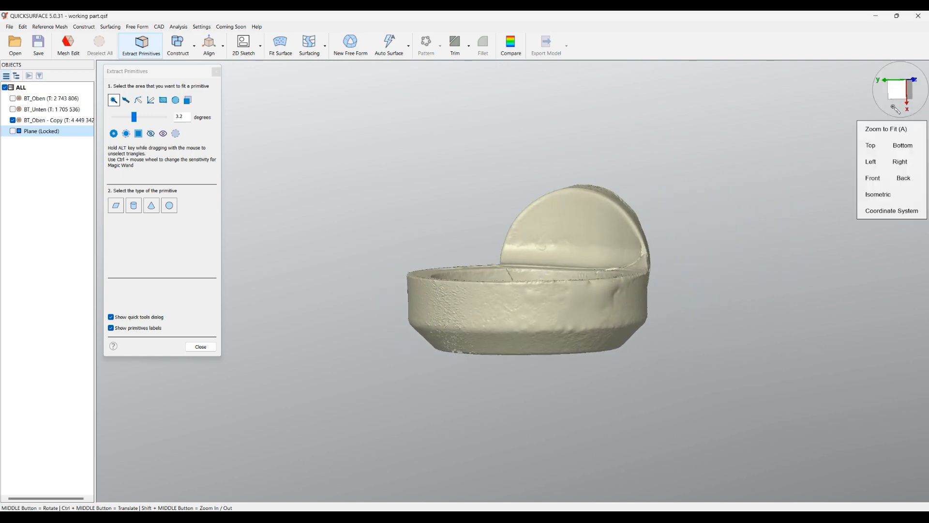
{"action": "left_click", "coordinate": [898, 90]}
{"action": "middle_click_drag", "start_coordinate": [758, 424], "coordinate": [811, 363]}
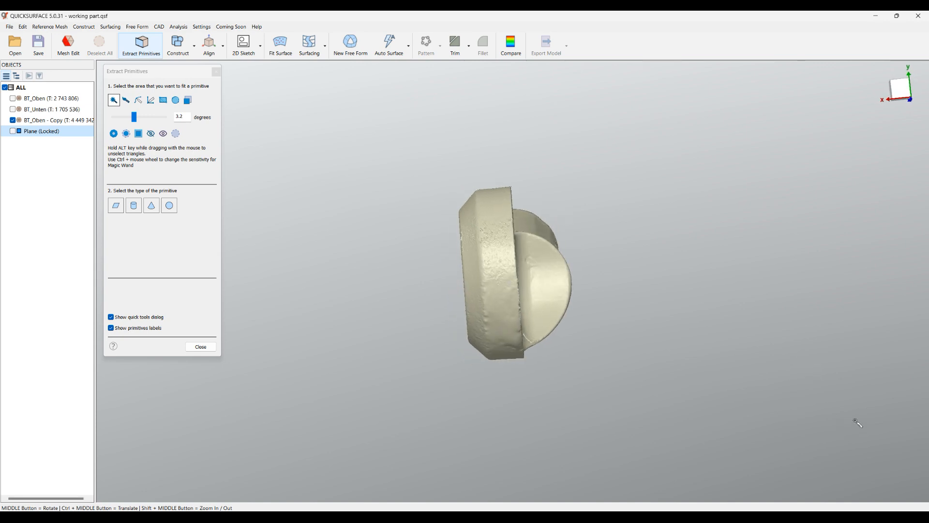
{"action": "middle_click_drag", "start_coordinate": [841, 463], "coordinate": [585, 161]}
{"action": "key", "text": "alt"}
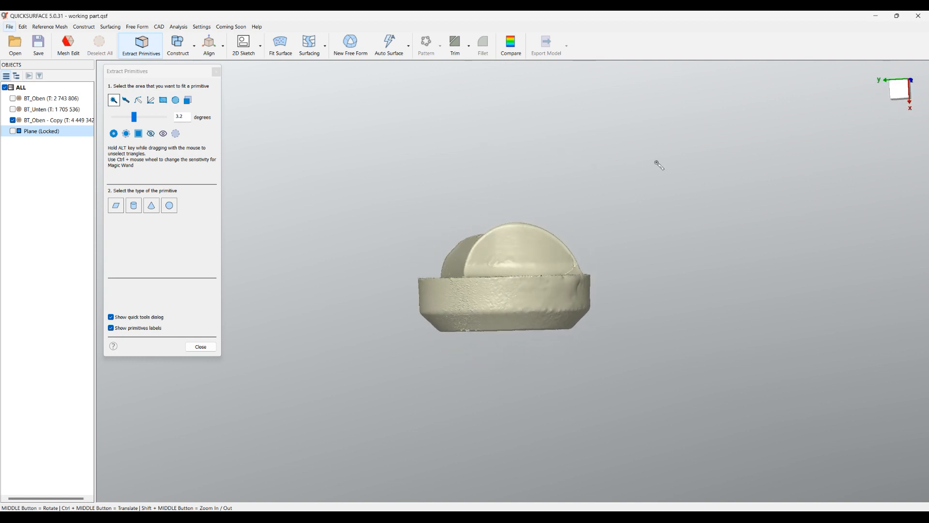
{"action": "key", "text": "alt+Left"}
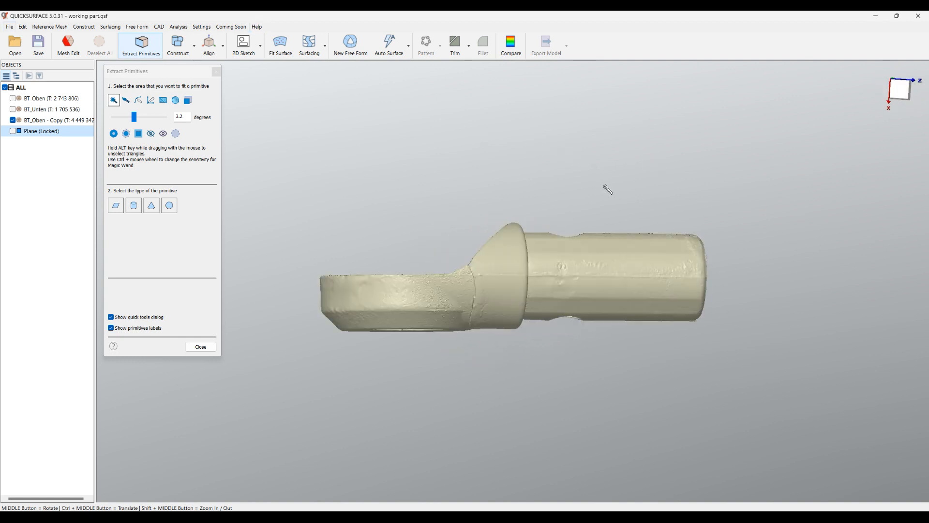
{"action": "scroll", "coordinate": [308, 288], "scroll_direction": "up", "scroll_amount": 5}
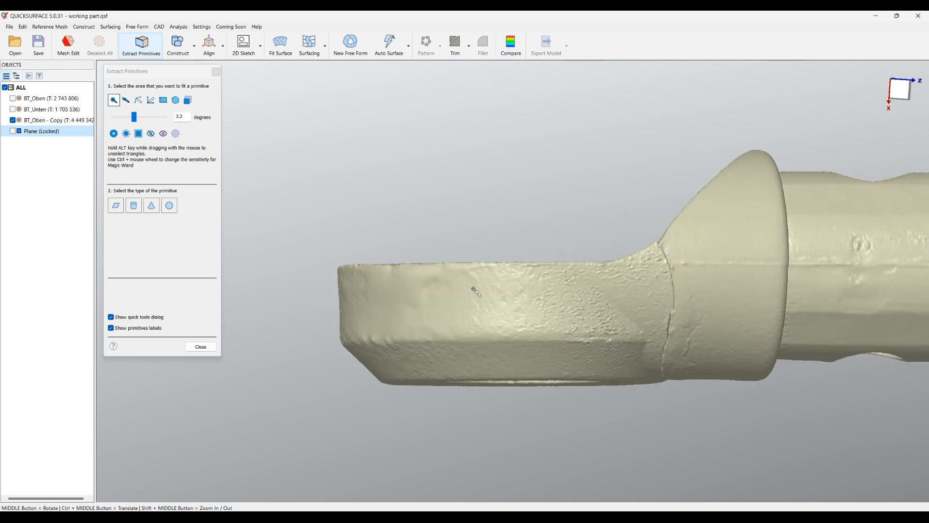
{"action": "middle_click_drag", "start_coordinate": [597, 310], "coordinate": [584, 293], "text": "ctrl"}
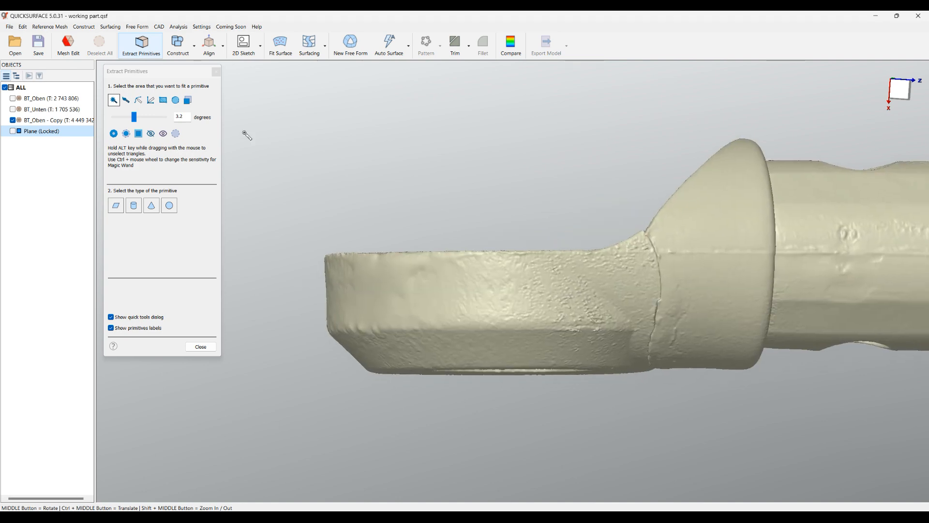
{"action": "left_click", "coordinate": [125, 100]}
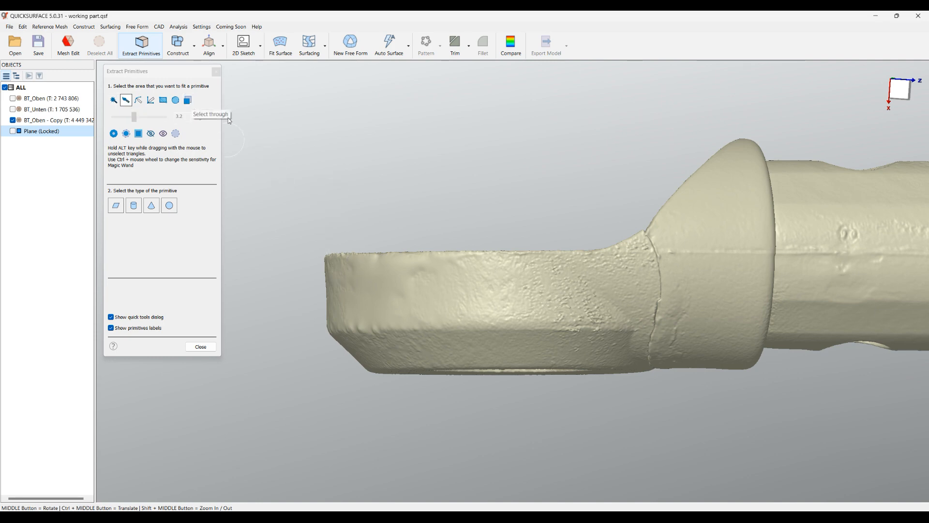
{"action": "mouse_move", "coordinate": [535, 279]}
{"action": "left_mouse_down"}
{"action": "mouse_move", "coordinate": [545, 296]}
{"action": "mouse_move", "coordinate": [333, 286]}
{"action": "mouse_move", "coordinate": [303, 295]}
{"action": "left_mouse_up"}
{"action": "mouse_move", "coordinate": [561, 301]}
{"action": "left_mouse_down"}
{"action": "mouse_move", "coordinate": [311, 307]}
{"action": "mouse_move", "coordinate": [319, 317]}
{"action": "left_mouse_up"}
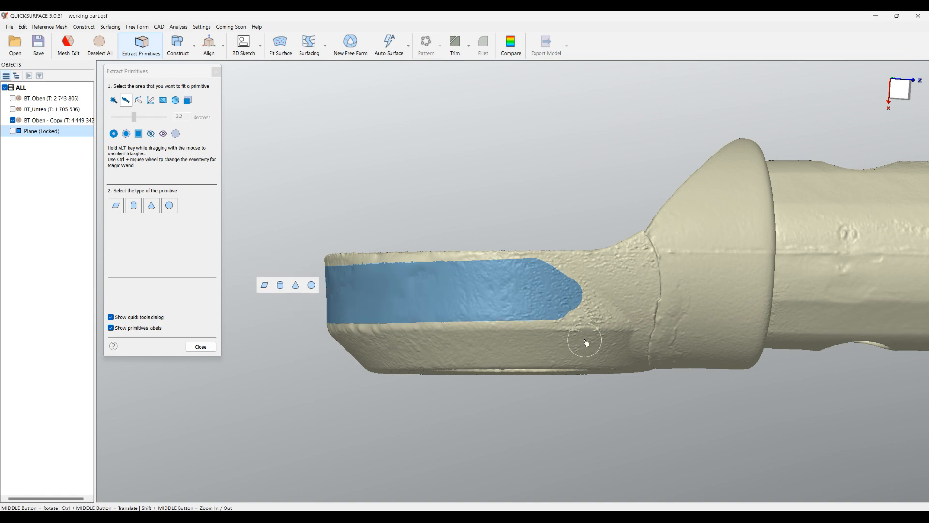
- Extend the brush selection across the outer wall at the ring's free end
{"action": "key", "text": "Right"}
{"action": "middle_click_drag", "start_coordinate": [782, 382], "coordinate": [588, 382]}
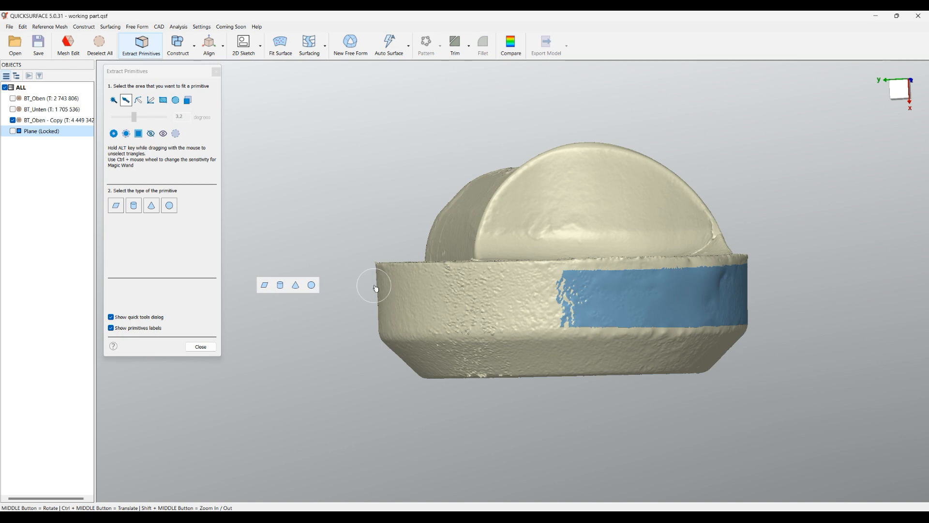
{"action": "mouse_move", "coordinate": [376, 289]}
{"action": "left_mouse_down"}
{"action": "mouse_move", "coordinate": [530, 289]}
{"action": "mouse_move", "coordinate": [560, 308]}
{"action": "left_mouse_up"}
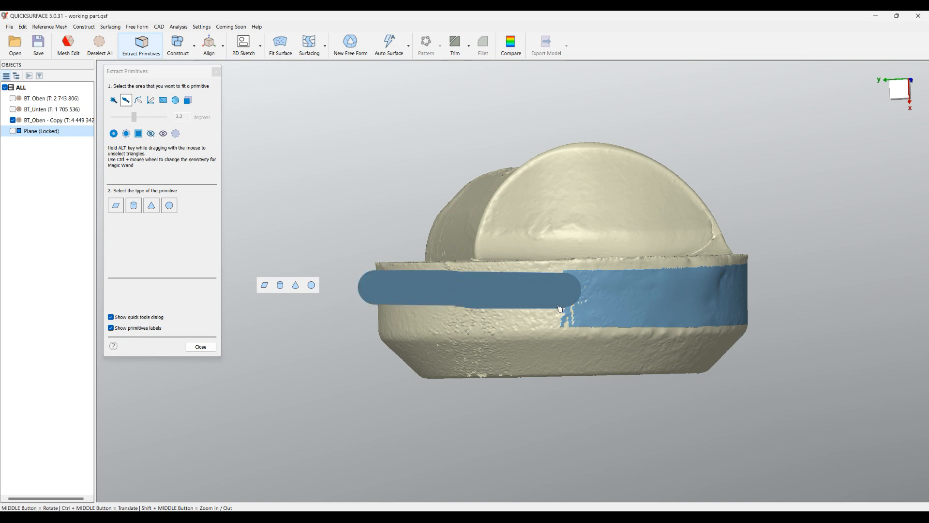
{"action": "left_click_drag", "start_coordinate": [372, 315], "coordinate": [576, 315]}
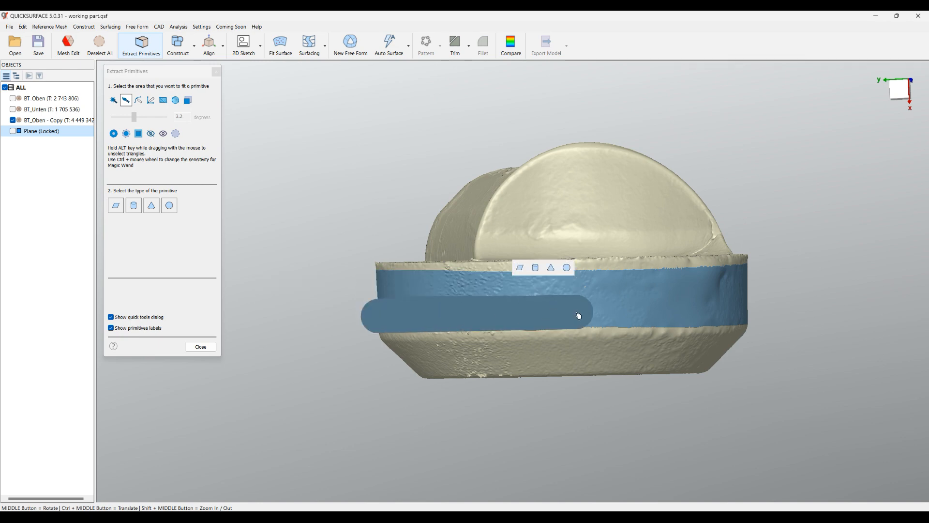
- Extend the brush selection along the opposite side of the ring's outer wall toward the shaft
{"action": "mouse_move", "coordinate": [539, 368]}
{"action": "middle_mouse_down"}
{"action": "mouse_move", "coordinate": [748, 385]}
{"action": "mouse_move", "coordinate": [455, 381]}
{"action": "mouse_move", "coordinate": [436, 314]}
{"action": "middle_mouse_up"}
{"action": "scroll", "coordinate": [436, 312], "scroll_direction": "up", "scroll_amount": 2}
{"action": "mouse_move", "coordinate": [428, 305]}
{"action": "left_mouse_down"}
{"action": "mouse_move", "coordinate": [420, 345]}
{"action": "mouse_move", "coordinate": [506, 355]}
{"action": "mouse_move", "coordinate": [633, 355]}
{"action": "mouse_move", "coordinate": [630, 327]}
{"action": "mouse_move", "coordinate": [612, 373]}
{"action": "left_mouse_up"}
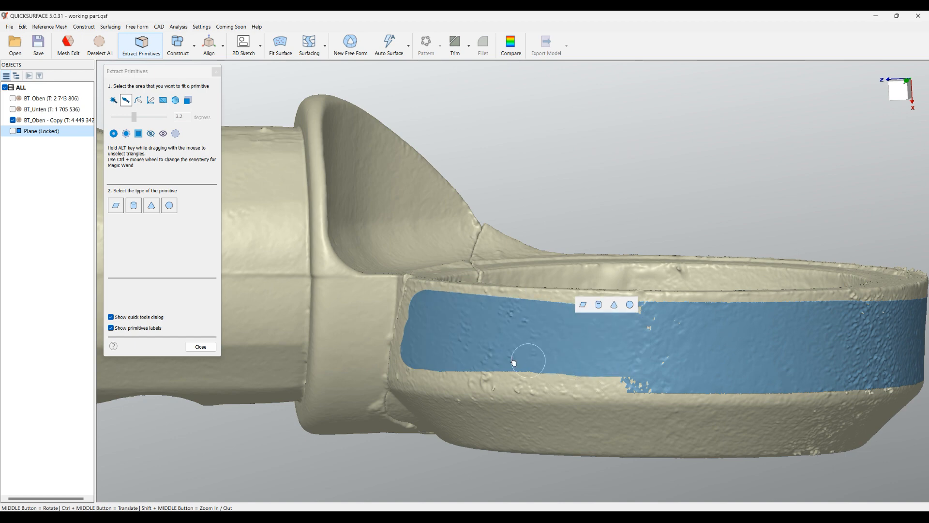
{"action": "scroll", "coordinate": [426, 323], "scroll_direction": "down", "scroll_amount": 2}
{"action": "middle_click_drag", "start_coordinate": [543, 393], "coordinate": [485, 412]}
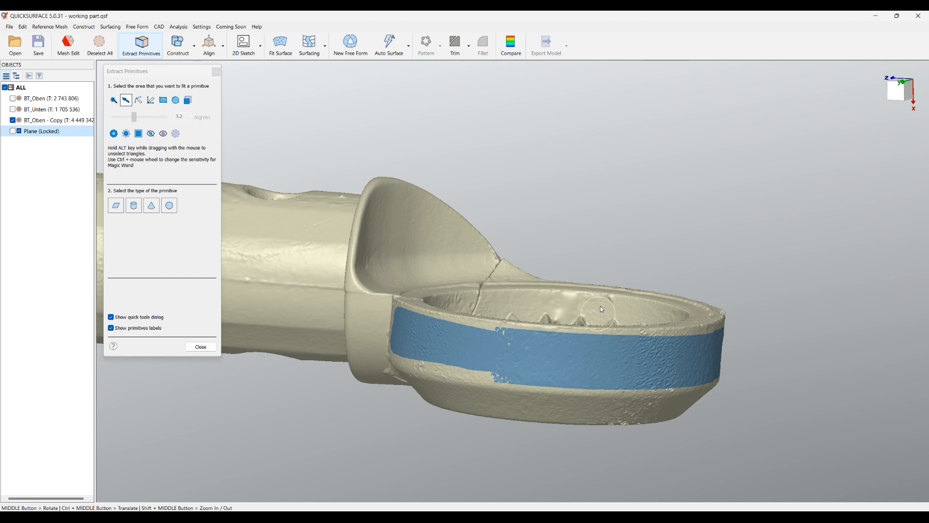
- Fit an unconstrained cylinder to the selected ring wall and check its deviation with the analysis at 0.05 mm
{"action": "middle_click_drag", "start_coordinate": [513, 359], "coordinate": [537, 392]}
{"action": "middle_click_drag", "start_coordinate": [556, 349], "coordinate": [589, 292]}
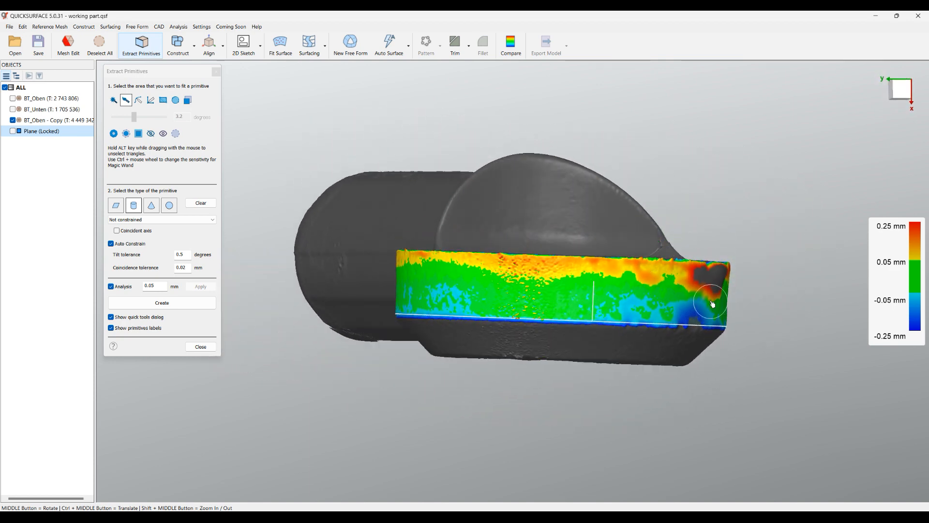
{"action": "scroll", "coordinate": [655, 297], "scroll_direction": "up", "scroll_amount": 3}
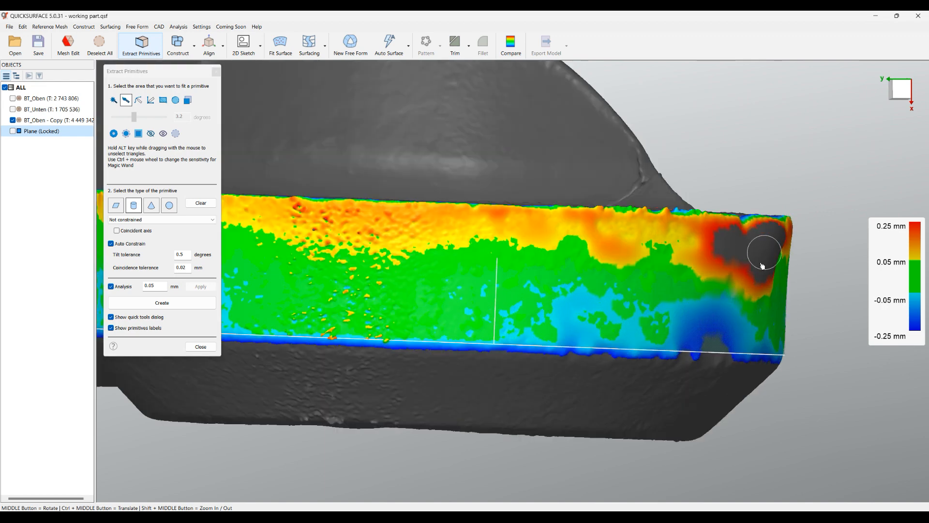
{"action": "scroll", "coordinate": [701, 283], "scroll_direction": "down", "scroll_amount": 5}
{"action": "scroll", "coordinate": [701, 283], "scroll_direction": "up", "scroll_amount": 3}
{"action": "middle_click_drag", "start_coordinate": [545, 293], "coordinate": [575, 310]}
{"action": "middle_click_drag", "start_coordinate": [492, 243], "coordinate": [426, 363]}
{"action": "scroll", "coordinate": [473, 350], "scroll_direction": "down", "scroll_amount": 3}
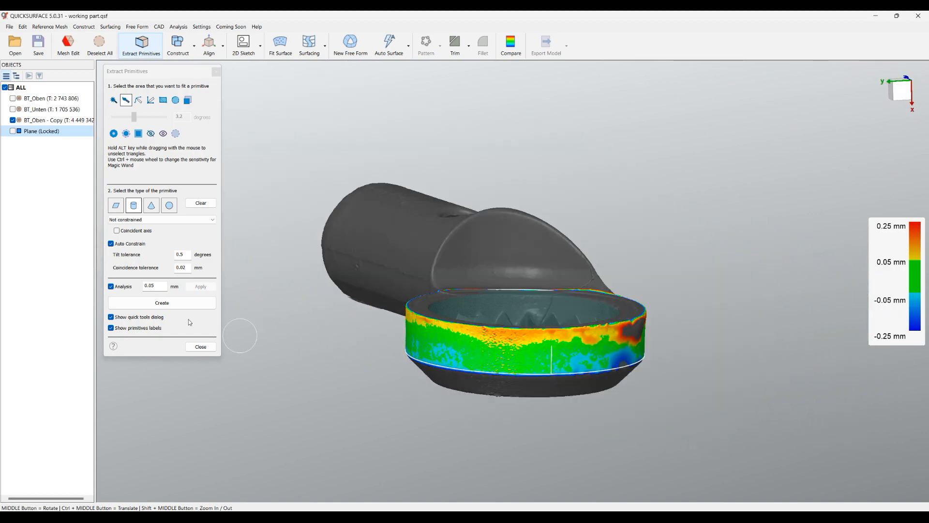
- Create the fitted ring cylinder, finish the primitive extraction and hide the cylinder
{"action": "left_click", "coordinate": [162, 302]}
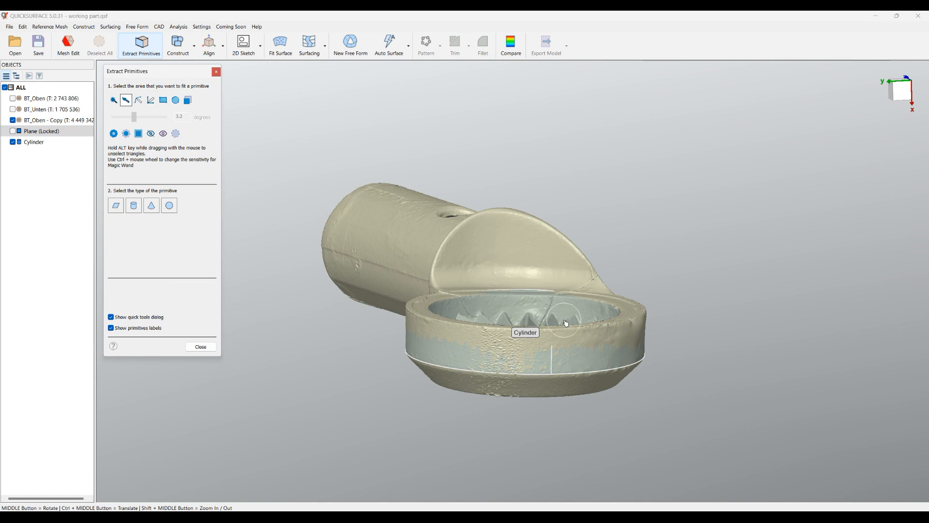
{"action": "middle_click_drag", "start_coordinate": [608, 400], "coordinate": [480, 436]}
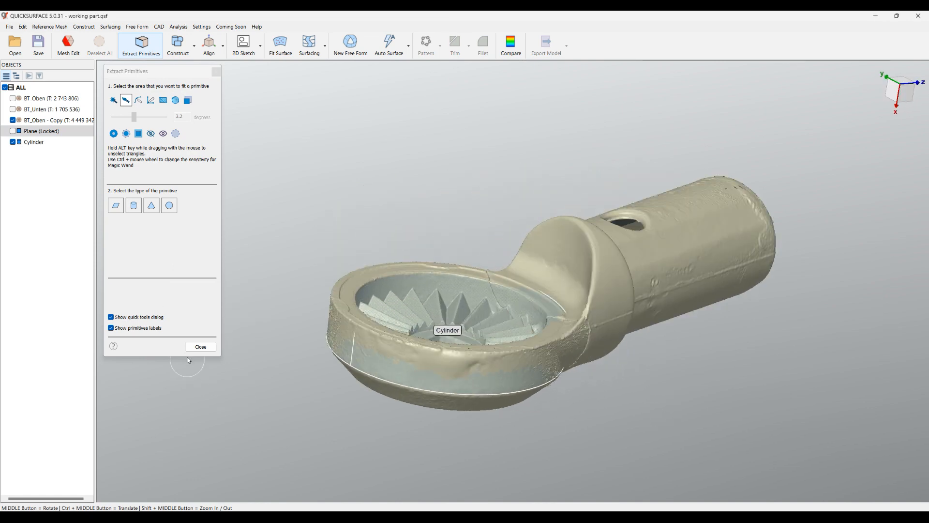
{"action": "left_click", "coordinate": [200, 347]}
{"action": "middle_click_drag", "start_coordinate": [300, 360], "coordinate": [592, 419]}
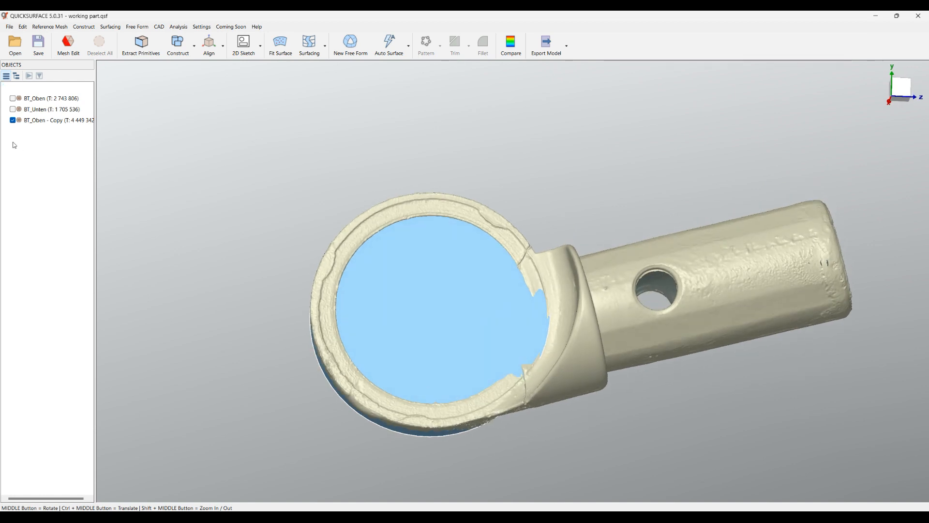
{"action": "left_click", "coordinate": [13, 142]}
- Start Extract Primitives and brush-select the shaft's outer surface on both sides of the cross hole
{"action": "middle_click_drag", "start_coordinate": [784, 404], "coordinate": [832, 373]}
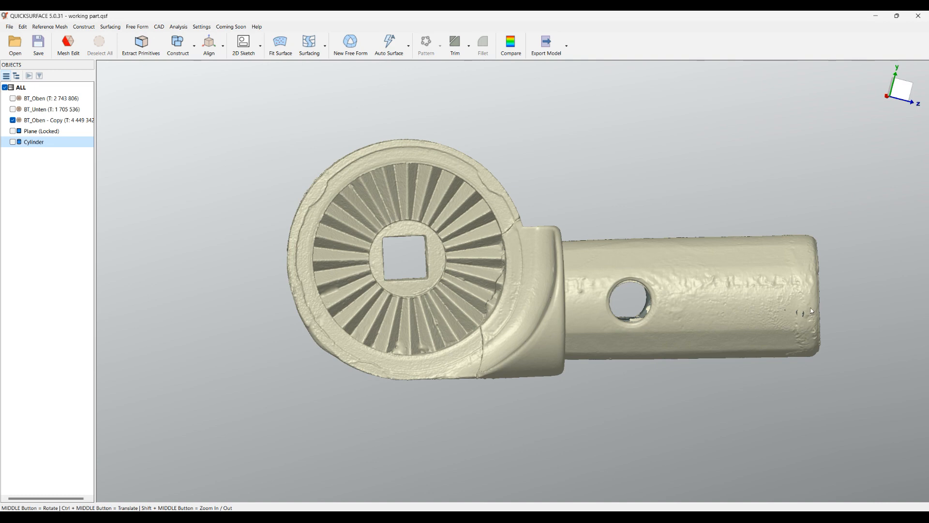
{"action": "middle_click_drag", "start_coordinate": [294, 334], "coordinate": [253, 308]}
{"action": "middle_click_drag", "start_coordinate": [582, 338], "coordinate": [583, 331]}
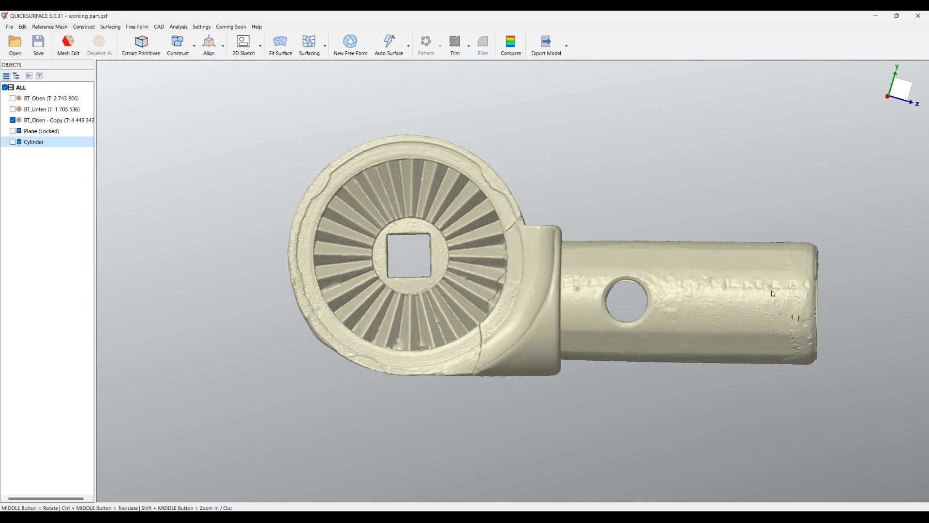
{"action": "scroll", "coordinate": [772, 293], "scroll_direction": "up", "scroll_amount": 3}
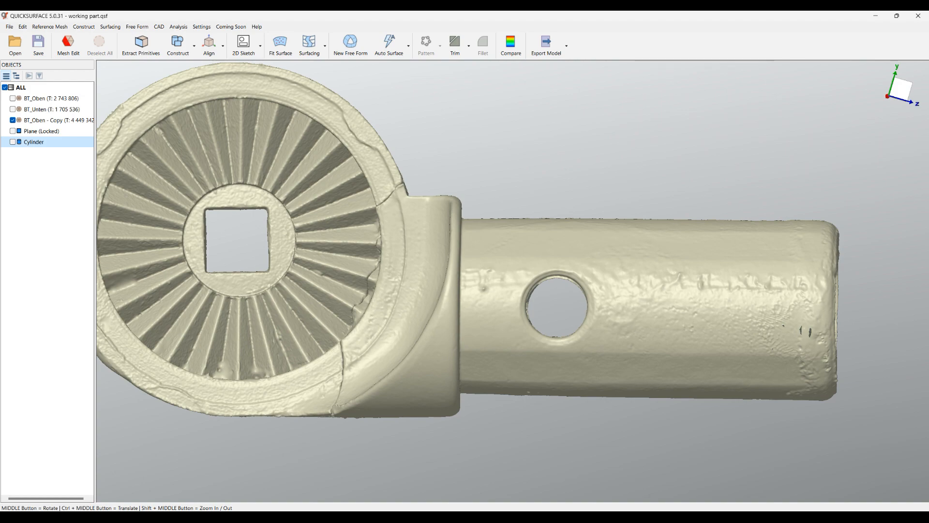
{"action": "middle_click_drag", "start_coordinate": [530, 283], "coordinate": [259, 290]}
{"action": "scroll", "coordinate": [429, 164], "scroll_direction": "up", "scroll_amount": 4}
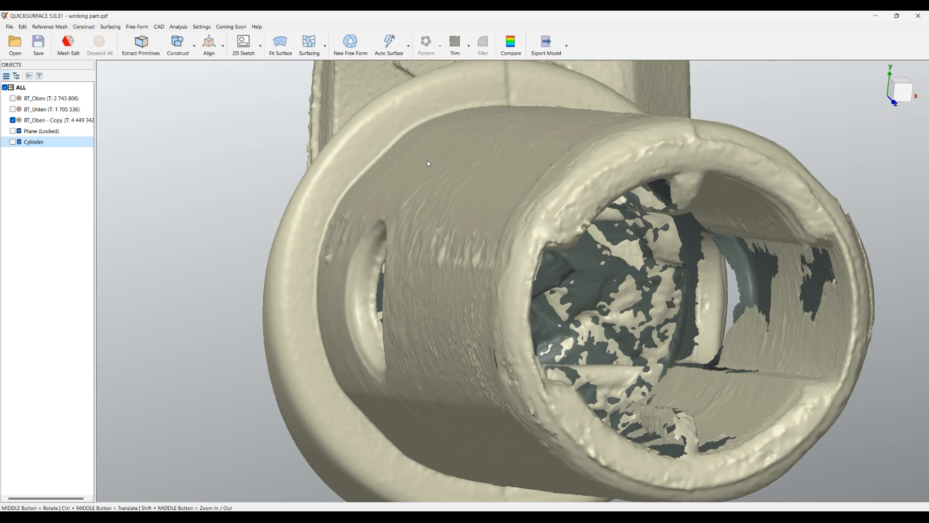
{"action": "middle_click_drag", "start_coordinate": [371, 206], "coordinate": [539, 275]}
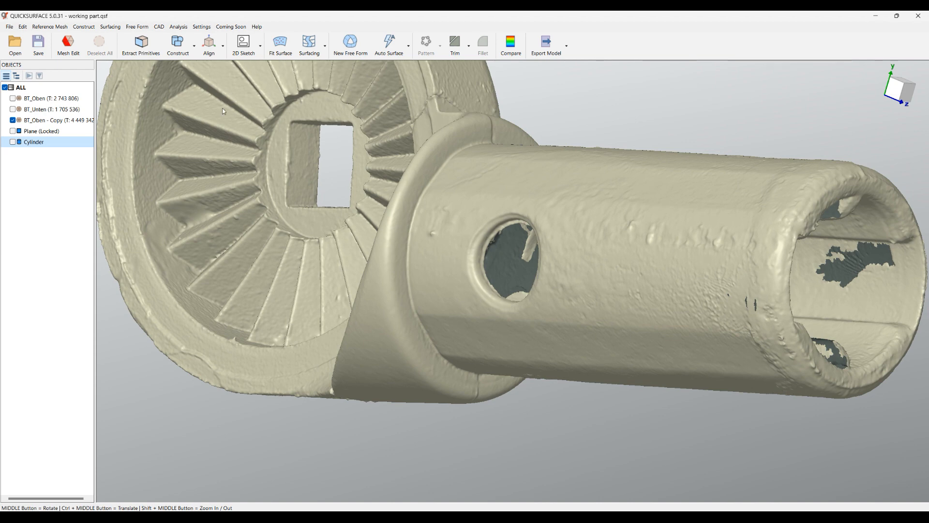
{"action": "left_click", "coordinate": [141, 44]}
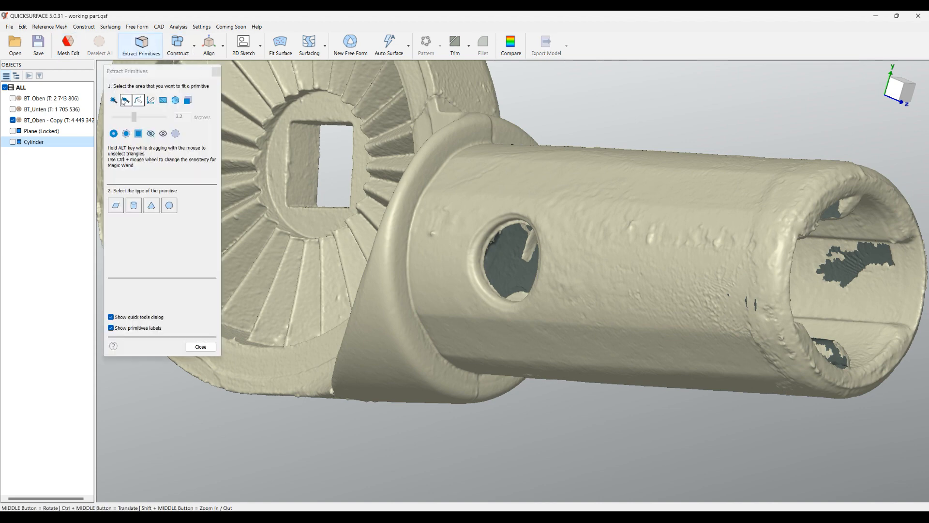
{"action": "scroll", "coordinate": [482, 225], "scroll_direction": "up", "scroll_amount": 3}
{"action": "mouse_move", "coordinate": [472, 209]}
{"action": "left_mouse_down"}
{"action": "mouse_move", "coordinate": [431, 319]}
{"action": "mouse_move", "coordinate": [411, 230]}
{"action": "left_mouse_up"}
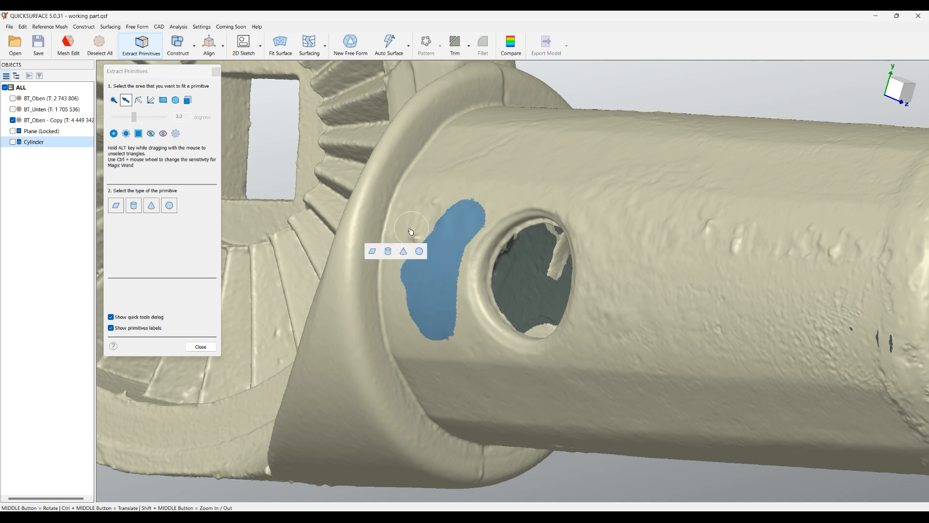
{"action": "mouse_move", "coordinate": [610, 223]}
{"action": "left_mouse_down"}
{"action": "mouse_move", "coordinate": [867, 236]}
{"action": "mouse_move", "coordinate": [833, 357]}
{"action": "mouse_move", "coordinate": [649, 353]}
{"action": "mouse_move", "coordinate": [601, 338]}
{"action": "mouse_move", "coordinate": [585, 319]}
{"action": "left_mouse_up"}
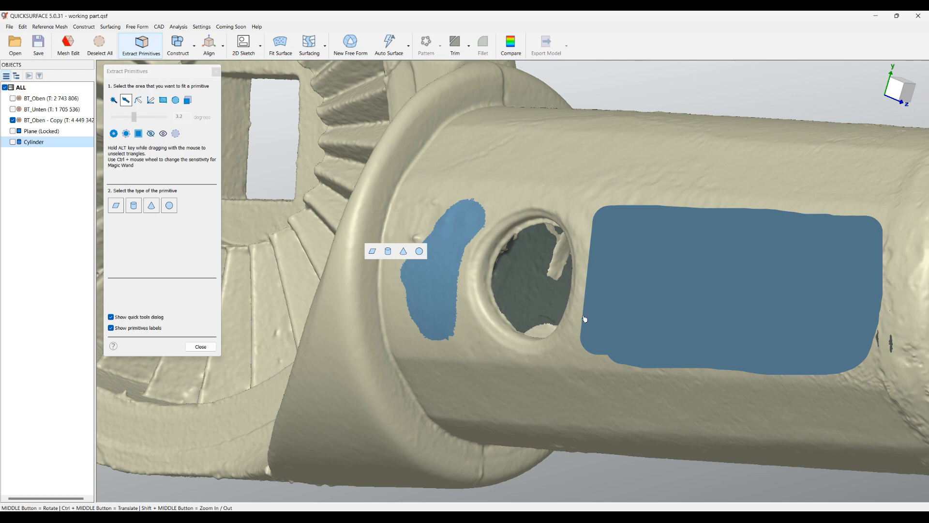
- Add the shaft's long side surface next to the cross hole to the brush selection
{"action": "scroll", "coordinate": [567, 287], "scroll_direction": "down", "scroll_amount": 4}
{"action": "middle_click_drag", "start_coordinate": [380, 301], "coordinate": [478, 114]}
{"action": "middle_click_drag", "start_coordinate": [484, 245], "coordinate": [456, 257]}
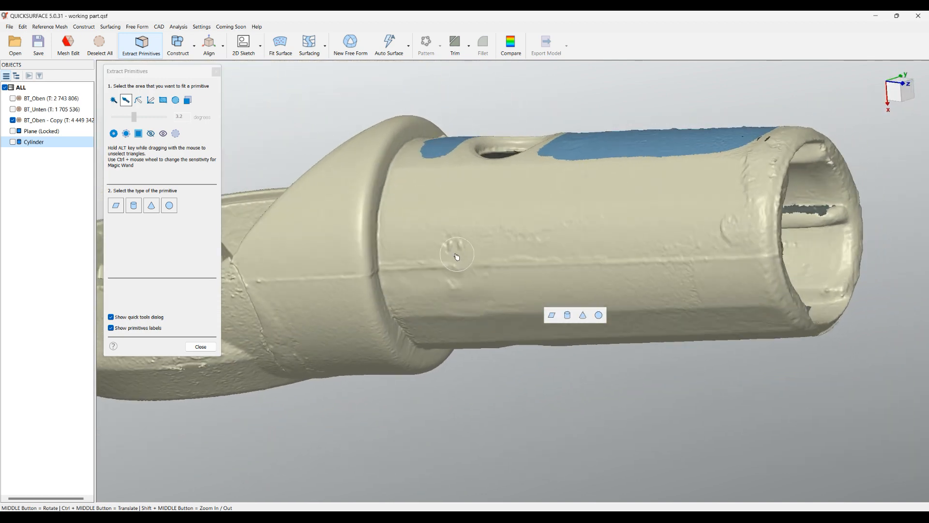
{"action": "mouse_move", "coordinate": [419, 242]}
{"action": "left_mouse_down"}
{"action": "mouse_move", "coordinate": [407, 268]}
{"action": "mouse_move", "coordinate": [710, 265]}
{"action": "mouse_move", "coordinate": [711, 235]}
{"action": "mouse_move", "coordinate": [705, 250]}
{"action": "left_mouse_up"}
- Add the shaft surface around the cross hole's opposite opening and the remaining long side to the brush selection
{"action": "mouse_move", "coordinate": [706, 249]}
{"action": "middle_mouse_down"}
{"action": "mouse_move", "coordinate": [379, 294]}
{"action": "mouse_move", "coordinate": [405, 93]}
{"action": "middle_mouse_up"}
{"action": "middle_click_drag", "start_coordinate": [571, 324], "coordinate": [525, 347]}
{"action": "scroll", "coordinate": [487, 269], "scroll_direction": "up", "scroll_amount": 3}
{"action": "mouse_move", "coordinate": [505, 213]}
{"action": "left_mouse_down"}
{"action": "mouse_move", "coordinate": [493, 210]}
{"action": "mouse_move", "coordinate": [457, 293]}
{"action": "mouse_move", "coordinate": [466, 304]}
{"action": "left_mouse_up"}
{"action": "mouse_move", "coordinate": [709, 312]}
{"action": "middle_mouse_down", "text": "ctrl"}
{"action": "mouse_move", "coordinate": [554, 267]}
{"action": "mouse_move", "coordinate": [523, 236]}
{"action": "middle_mouse_up", "text": "ctrl"}
{"action": "mouse_move", "coordinate": [473, 199]}
{"action": "left_mouse_down"}
{"action": "mouse_move", "coordinate": [486, 268]}
{"action": "mouse_move", "coordinate": [711, 324]}
{"action": "mouse_move", "coordinate": [729, 237]}
{"action": "left_mouse_up"}
{"action": "middle_click_drag", "start_coordinate": [609, 330], "coordinate": [327, 269]}
{"action": "mouse_move", "coordinate": [288, 251]}
{"action": "left_mouse_down"}
{"action": "mouse_move", "coordinate": [296, 353]}
{"action": "mouse_move", "coordinate": [535, 352]}
{"action": "mouse_move", "coordinate": [773, 333]}
{"action": "mouse_move", "coordinate": [857, 313]}
{"action": "mouse_move", "coordinate": [852, 232]}
{"action": "mouse_move", "coordinate": [694, 321]}
{"action": "mouse_move", "coordinate": [661, 310]}
{"action": "left_mouse_up"}
- Fit an unconstrained cylinder to the selected shaft surfaces and check its deviation with the analysis at 0.05 mm
{"action": "middle_click_drag", "start_coordinate": [525, 314], "coordinate": [799, 306]}
{"action": "middle_click_drag", "start_coordinate": [512, 296], "coordinate": [530, 210]}
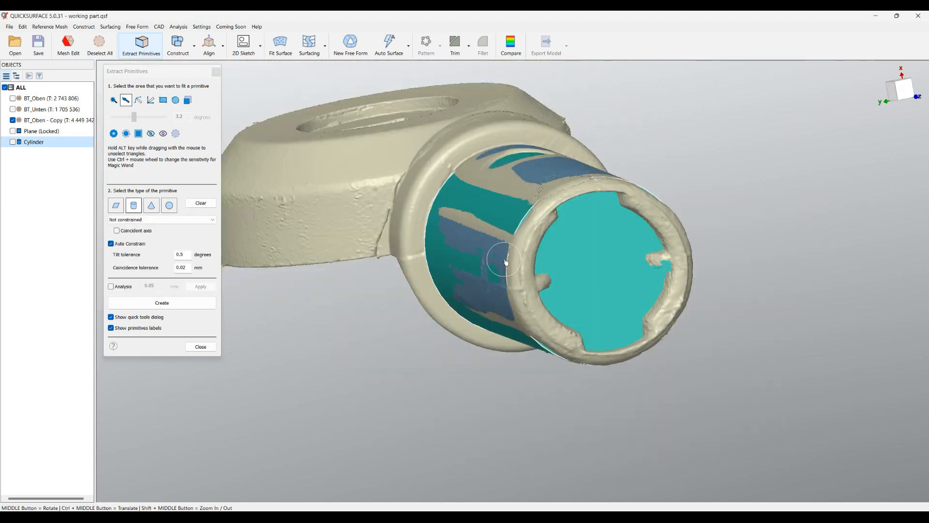
{"action": "middle_click_drag", "start_coordinate": [349, 320], "coordinate": [516, 382]}
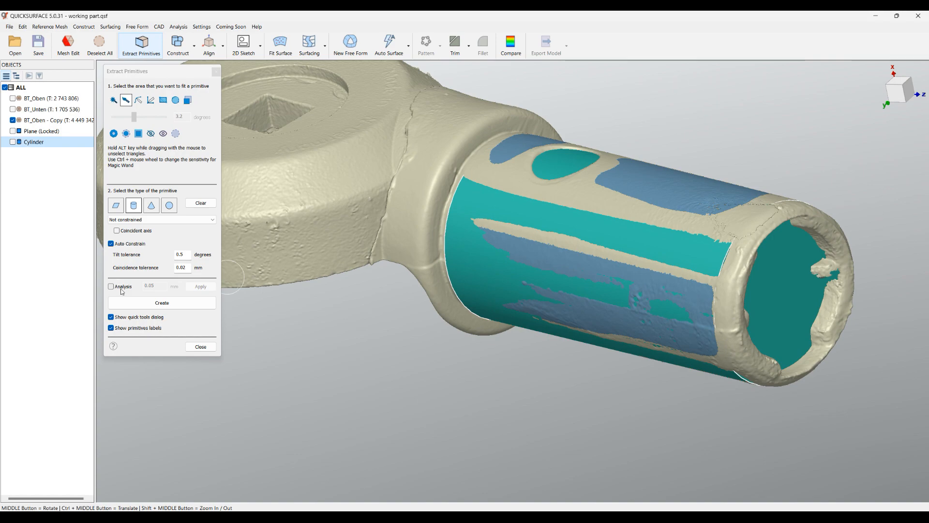
{"action": "left_click", "coordinate": [121, 288]}
{"action": "middle_click_drag", "start_coordinate": [370, 279], "coordinate": [644, 206]}
{"action": "middle_click_drag", "start_coordinate": [527, 217], "coordinate": [368, 184]}
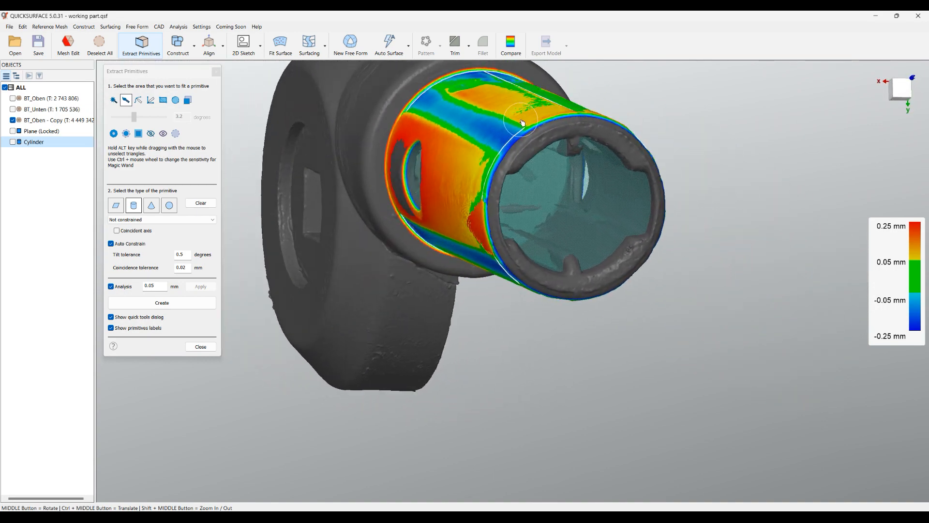
- Create the fitted cylinder on the shaft's outer surface and finish extracting primitives
{"action": "mouse_move", "coordinate": [511, 243]}
{"action": "middle_mouse_down"}
{"action": "mouse_move", "coordinate": [440, 222]}
{"action": "mouse_move", "coordinate": [484, 283]}
{"action": "mouse_move", "coordinate": [438, 289]}
{"action": "mouse_move", "coordinate": [418, 223]}
{"action": "mouse_move", "coordinate": [261, 346]}
{"action": "middle_mouse_up"}
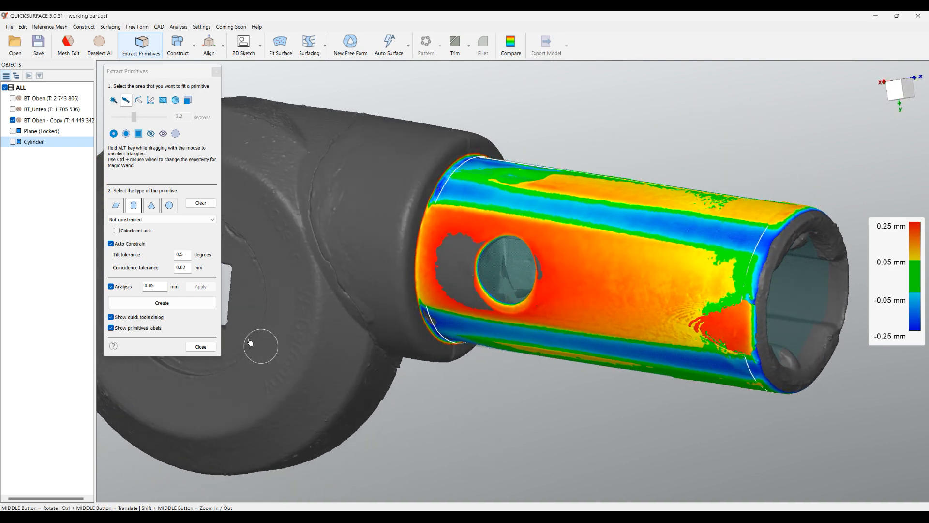
{"action": "left_click", "coordinate": [185, 302]}
{"action": "left_click", "coordinate": [200, 347]}
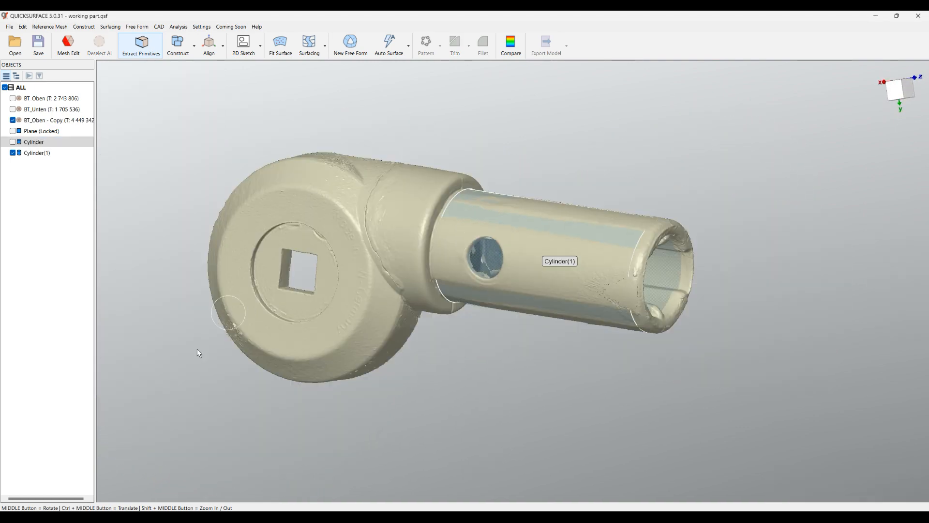
{"action": "middle_click_drag", "start_coordinate": [209, 358], "coordinate": [473, 490]}
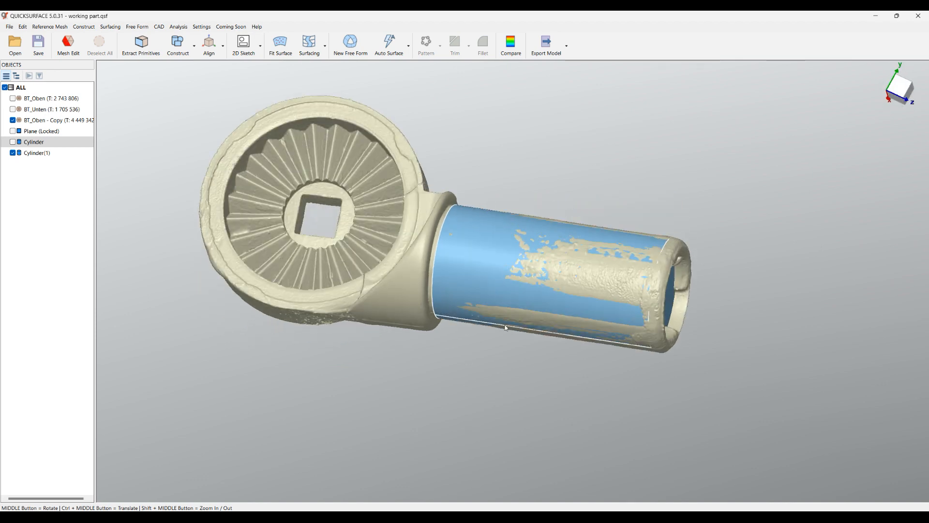
- Show the locked plane and the head's cylinder, and lengthen that cylinder through the head away from the plane
{"action": "left_click", "coordinate": [13, 131]}
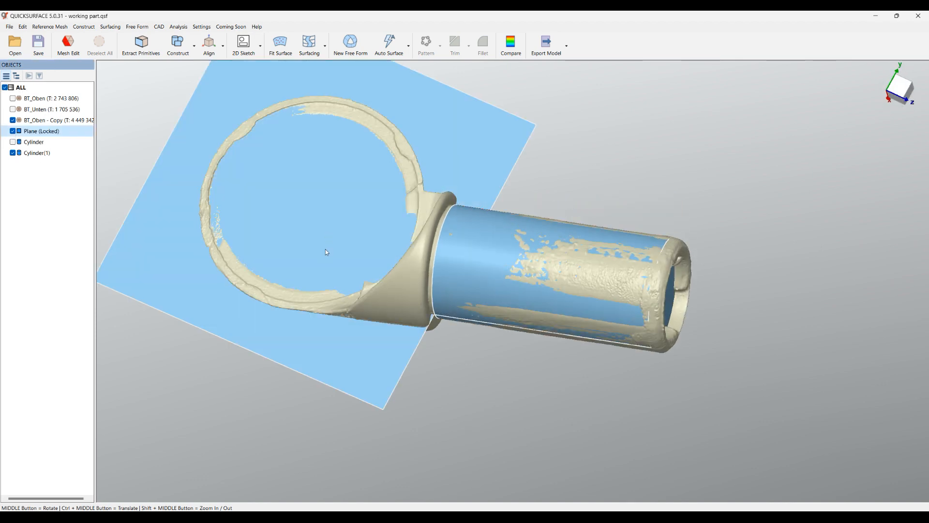
{"action": "left_click", "coordinate": [13, 142]}
{"action": "middle_click_drag", "start_coordinate": [258, 267], "coordinate": [439, 312]}
{"action": "left_click", "coordinate": [282, 227]}
{"action": "left_click_drag", "start_coordinate": [306, 242], "coordinate": [277, 316]}
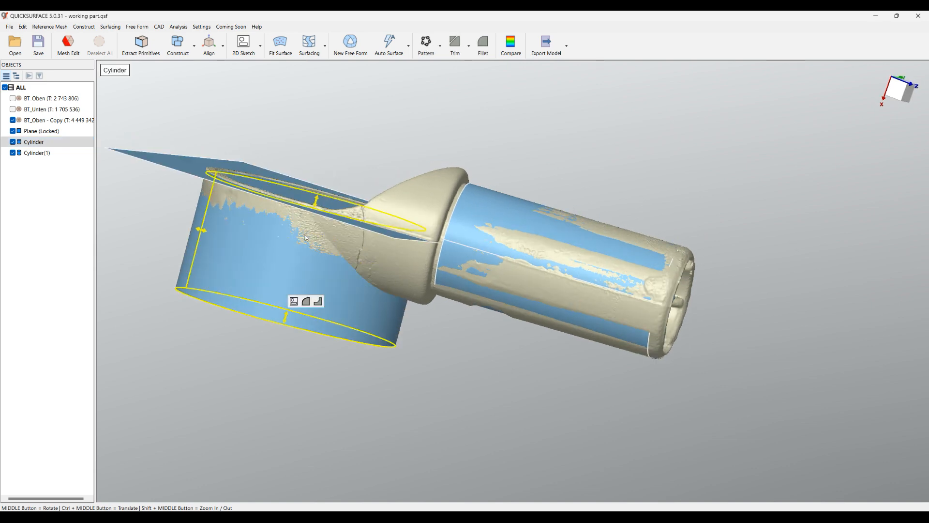
{"action": "middle_click_drag", "start_coordinate": [320, 181], "coordinate": [454, 288]}
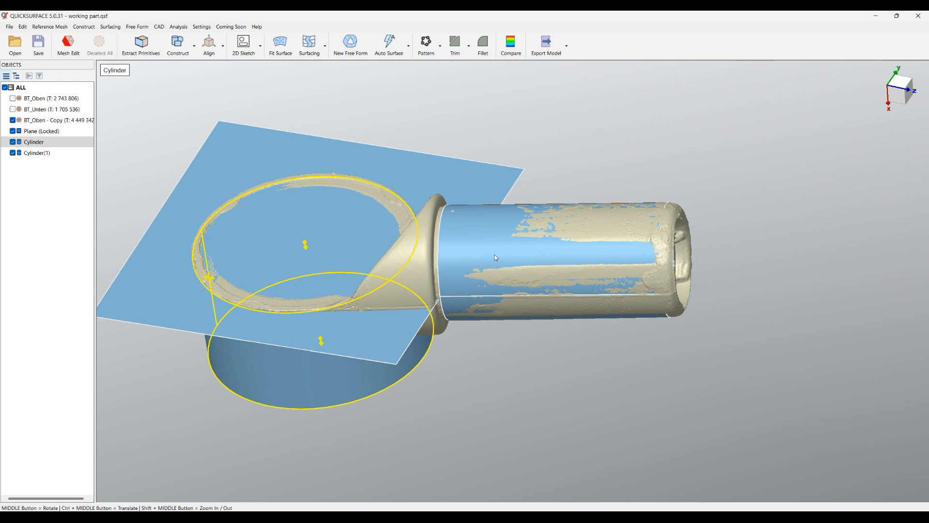
{"action": "left_click", "coordinate": [574, 378]}
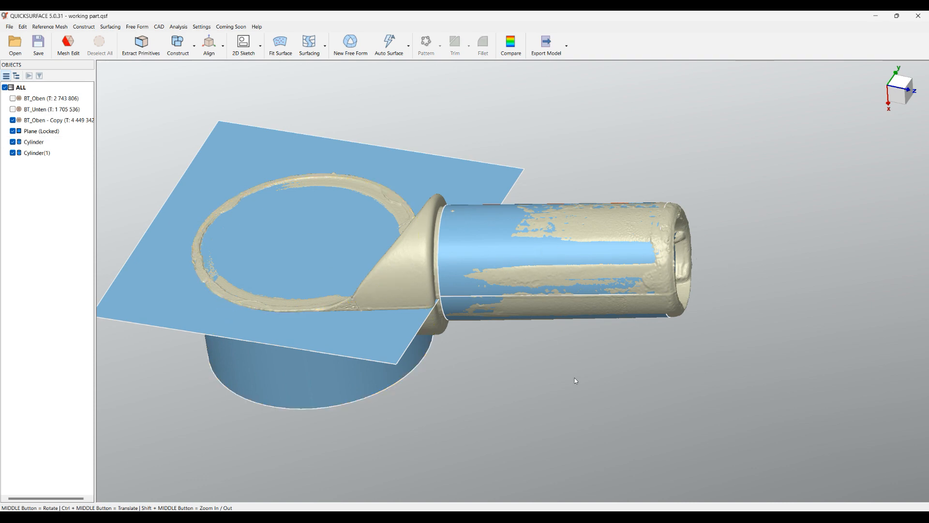
- Start Align by Coordinate System with the plane as primary feature on OXY and the head's cylinder as secondary feature on the Z axis
{"action": "middle_click_drag", "start_coordinate": [275, 106], "coordinate": [340, 125], "text": "ctrl"}
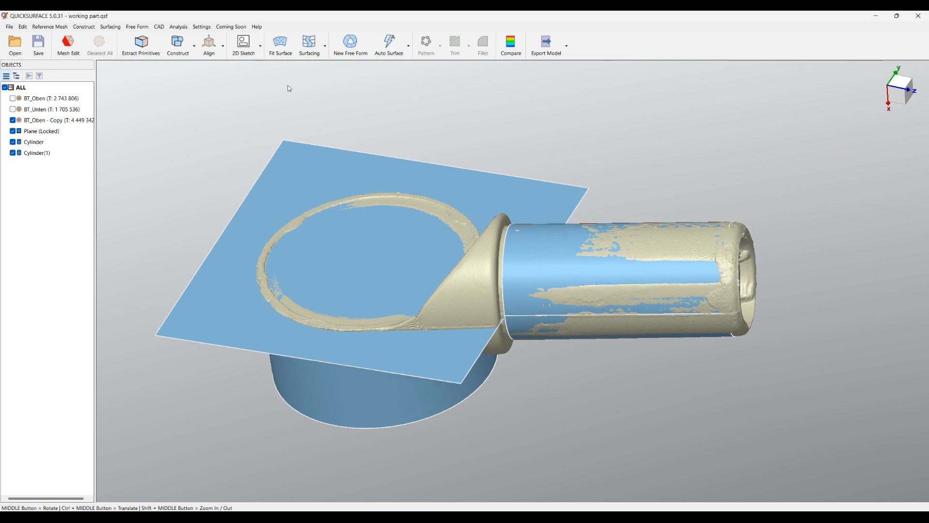
{"action": "left_click", "coordinate": [207, 46]}
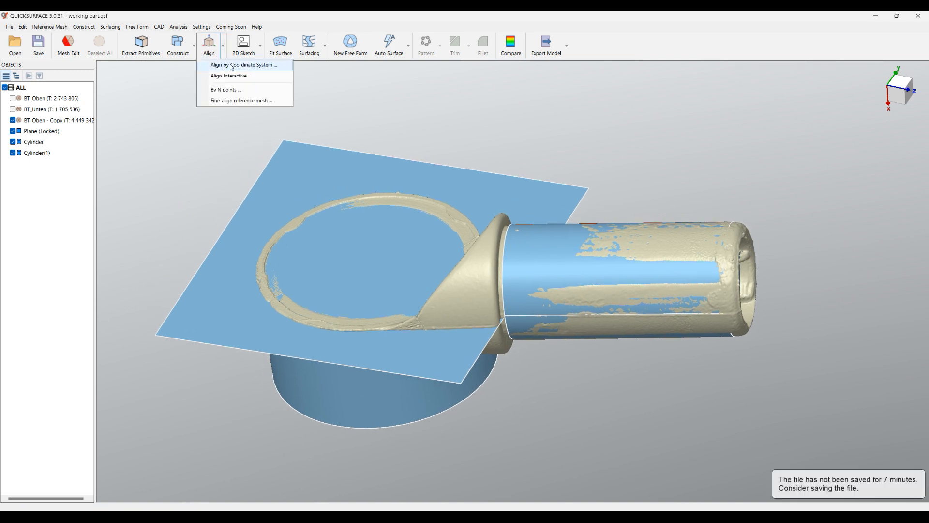
{"action": "left_click", "coordinate": [231, 68]}
{"action": "middle_click_drag", "start_coordinate": [379, 243], "coordinate": [384, 153]}
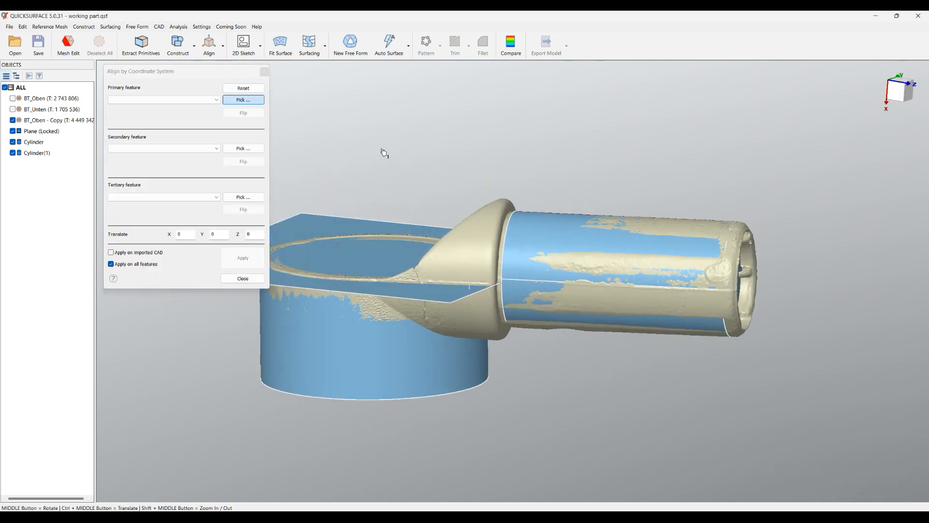
{"action": "middle_click_drag", "start_coordinate": [384, 189], "coordinate": [465, 209]}
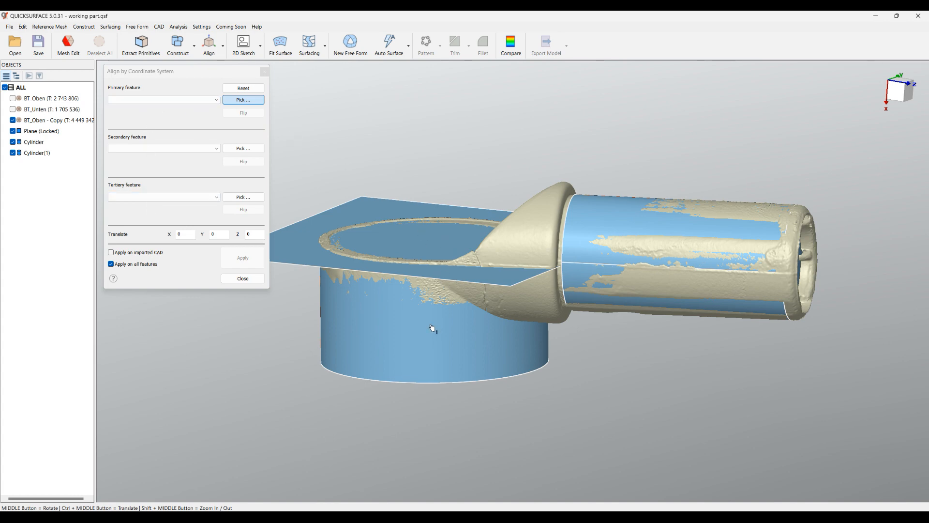
{"action": "left_click", "coordinate": [459, 277]}
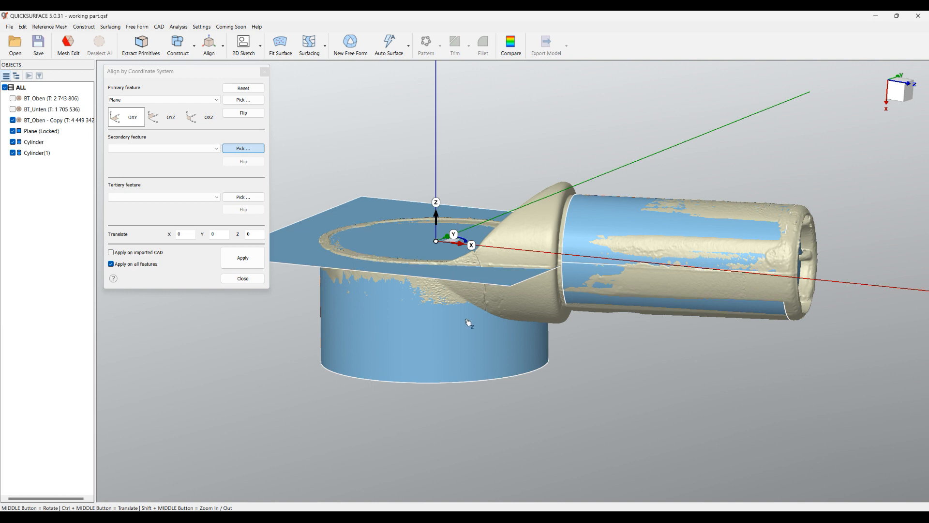
{"action": "left_click", "coordinate": [459, 336]}
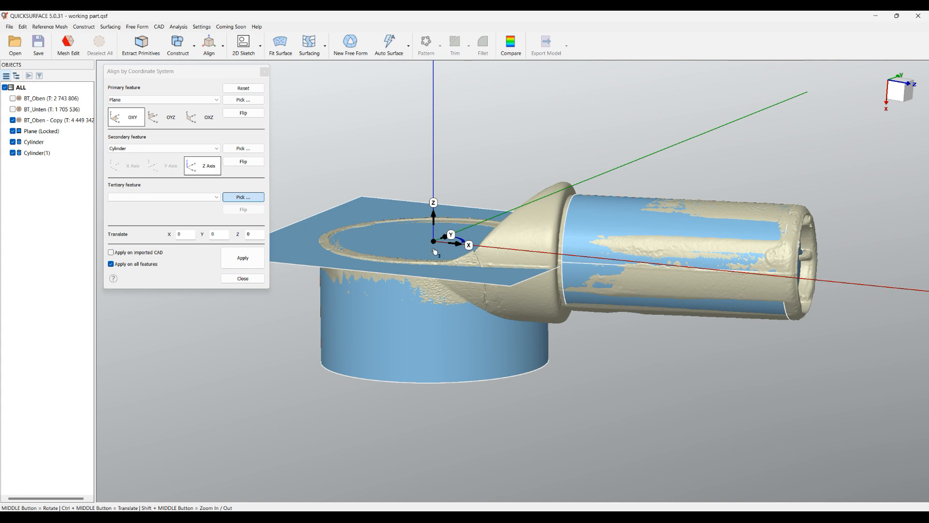
- Pick the shaft cylinder as the tertiary feature and assign it to the X axis
{"action": "middle_click_drag", "start_coordinate": [434, 248], "coordinate": [436, 363]}
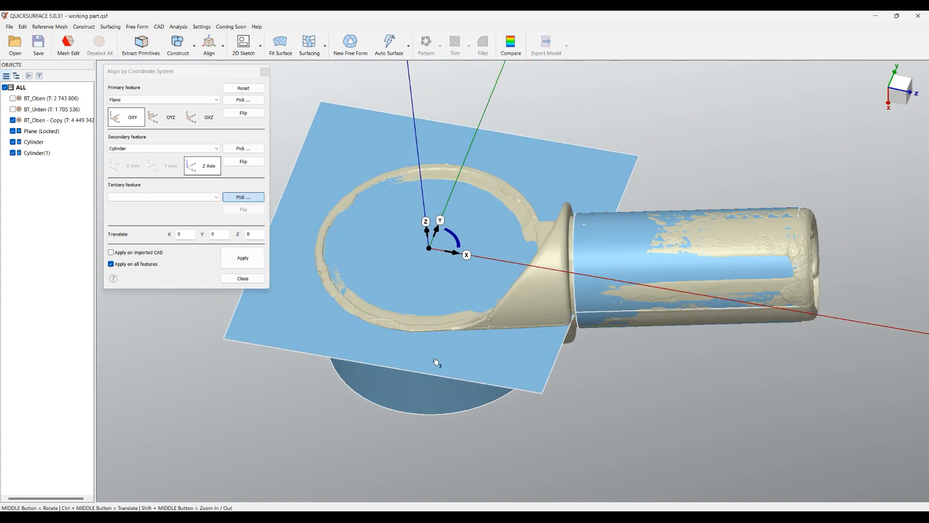
{"action": "middle_click_drag", "start_coordinate": [393, 257], "coordinate": [412, 403]}
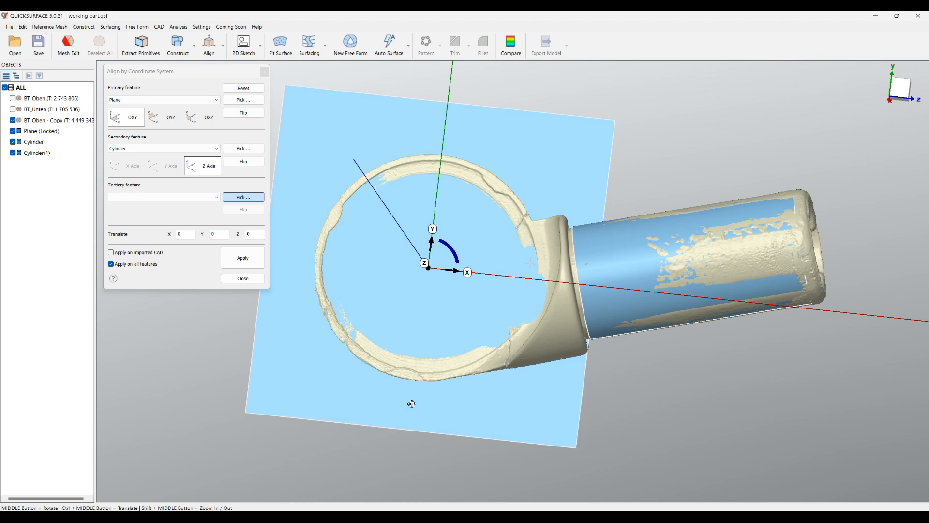
{"action": "left_click", "coordinate": [616, 268]}
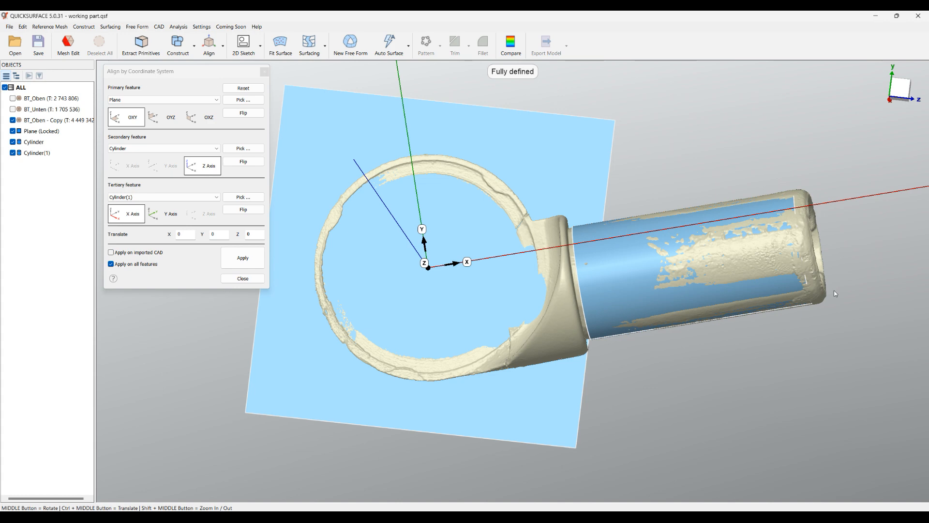
- Hide the plane and both cylinders and apply the coordinate system alignment to all features
{"action": "middle_click_drag", "start_coordinate": [498, 312], "coordinate": [519, 252]}
{"action": "left_click", "coordinate": [12, 132]}
{"action": "left_click", "coordinate": [13, 142]}
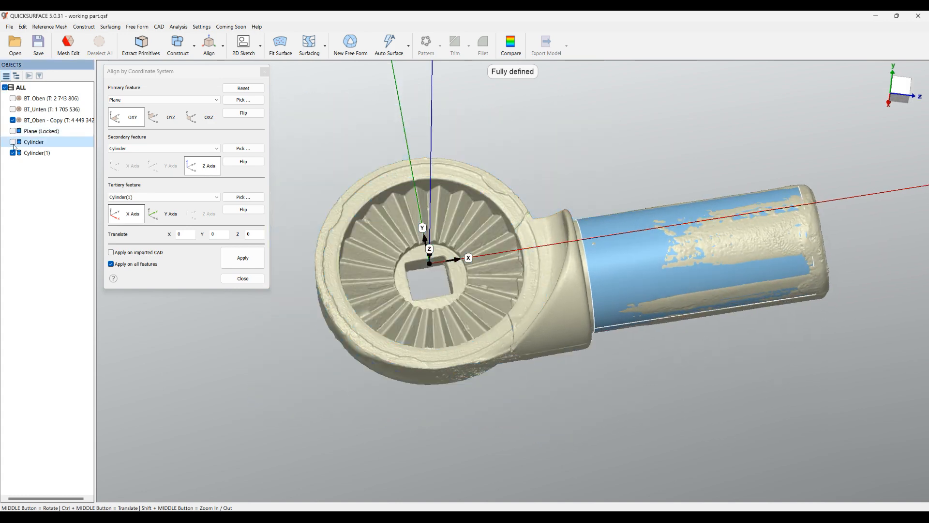
{"action": "left_click", "coordinate": [12, 153]}
{"action": "middle_click_drag", "start_coordinate": [705, 234], "coordinate": [696, 336]}
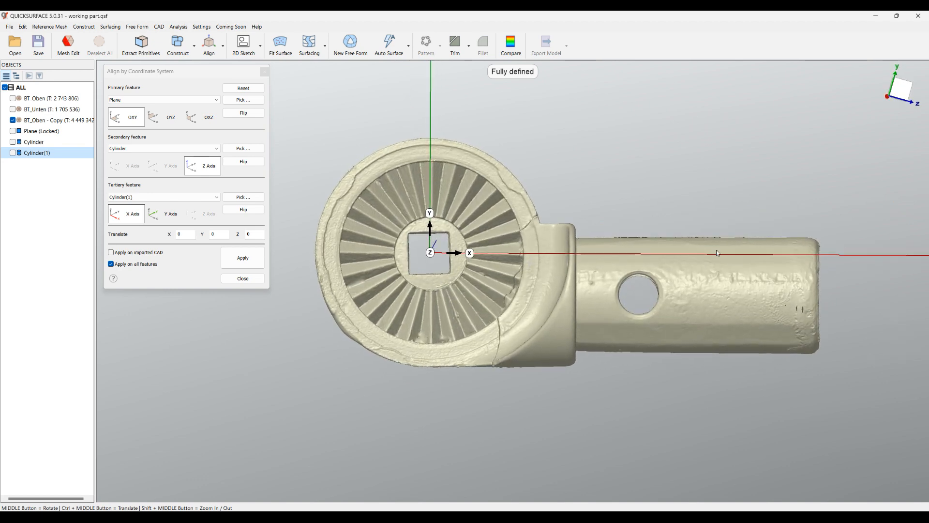
{"action": "left_click", "coordinate": [248, 260]}
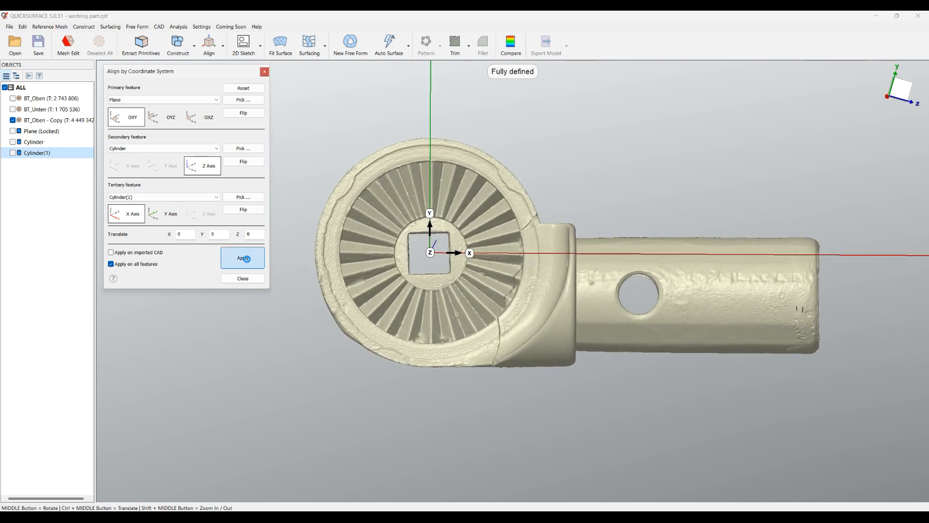
- Check the aligned head against the axes looking along Z, close the alignment and display the coordinate system
{"action": "left_click", "coordinate": [898, 95]}
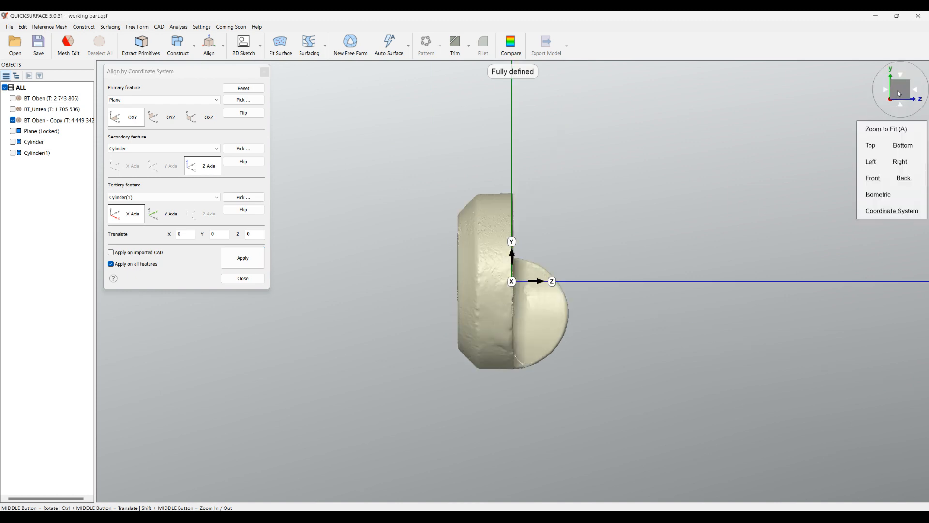
{"action": "left_click", "coordinate": [916, 96]}
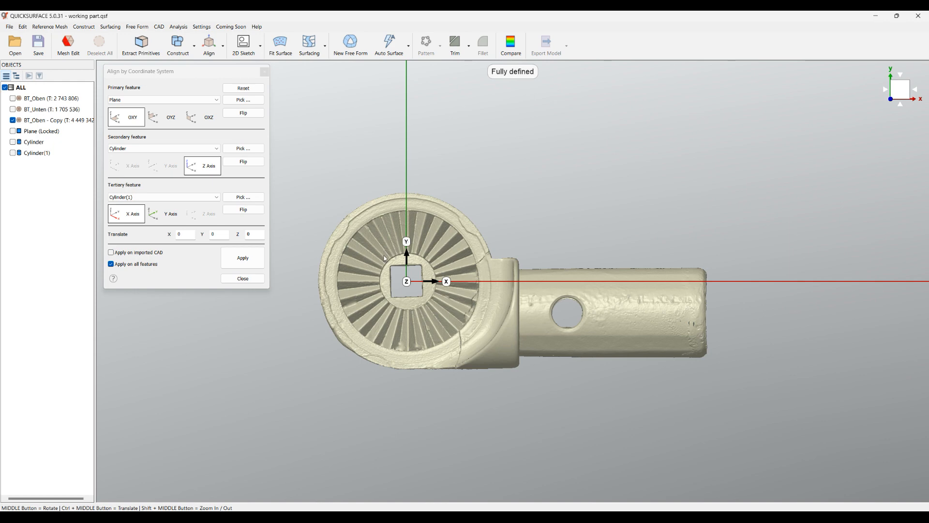
{"action": "scroll", "coordinate": [414, 308], "scroll_direction": "up", "scroll_amount": 4}
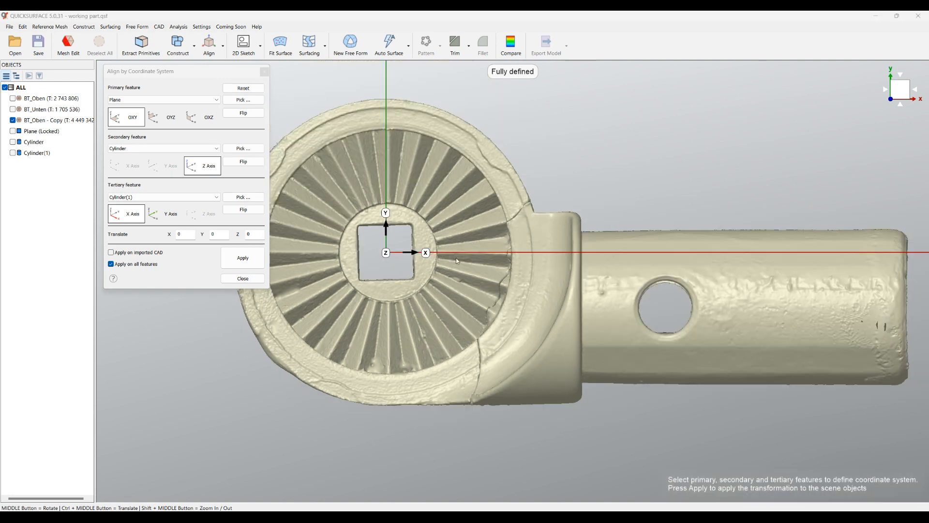
{"action": "scroll", "coordinate": [386, 180], "scroll_direction": "up", "scroll_amount": 5}
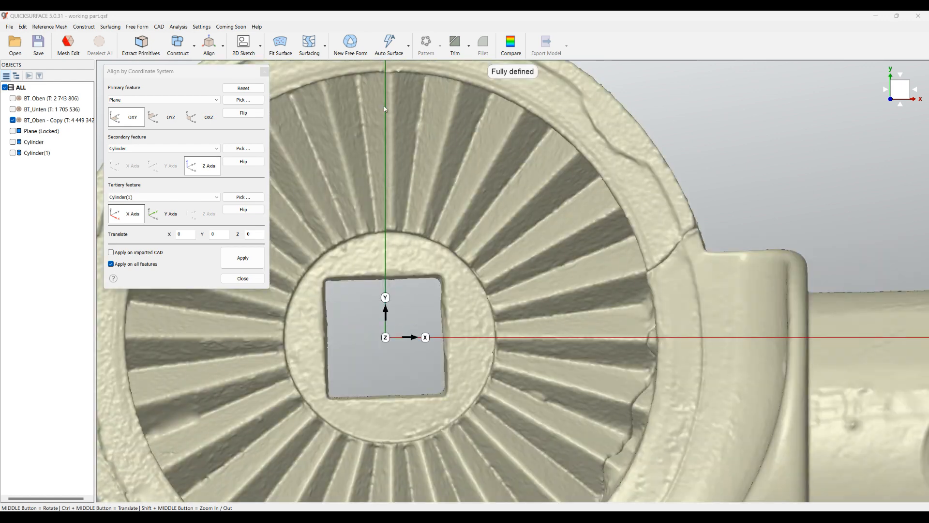
{"action": "left_click", "coordinate": [250, 281]}
{"action": "mouse_move", "coordinate": [860, 125]}
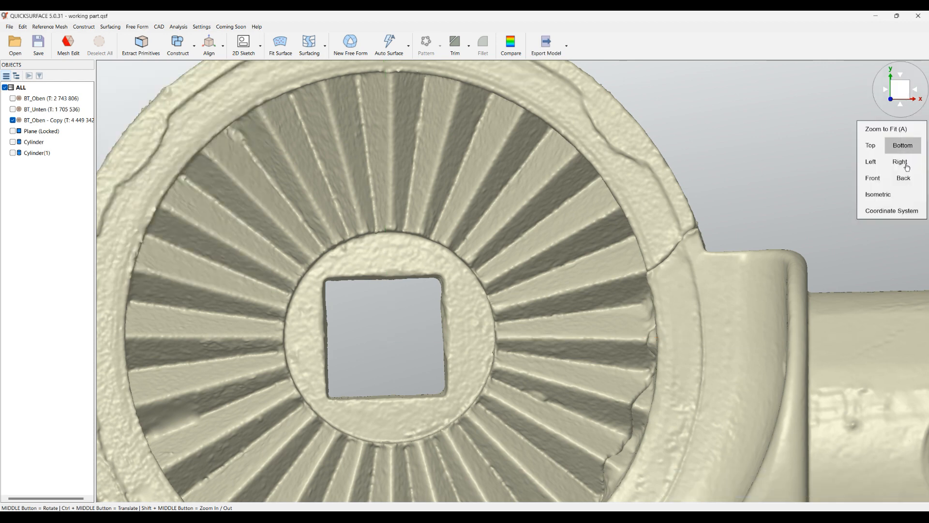
{"action": "left_click", "coordinate": [891, 211]}
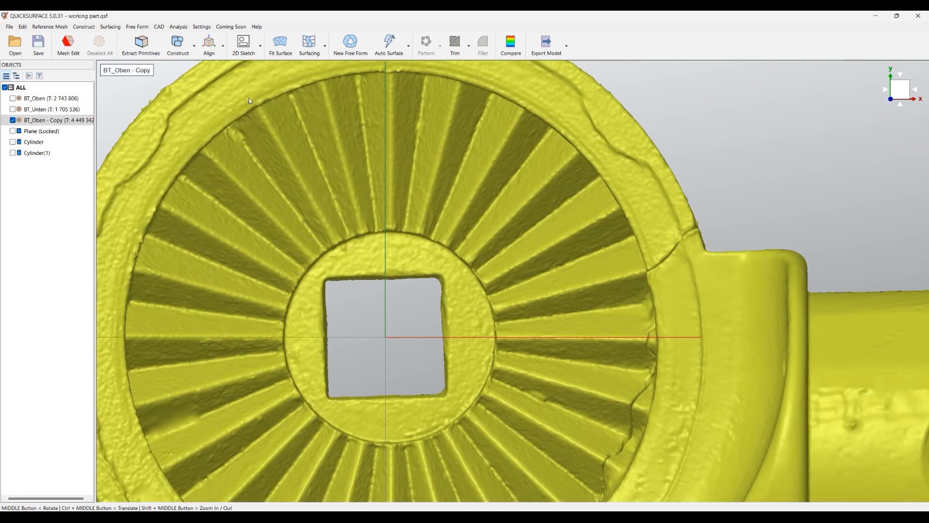
- Use Align Interactive to shift BT_Oben - Copy 0.3 mm in the negative X direction, check the head's centring on the axes and accept
{"action": "left_click", "coordinate": [218, 53]}
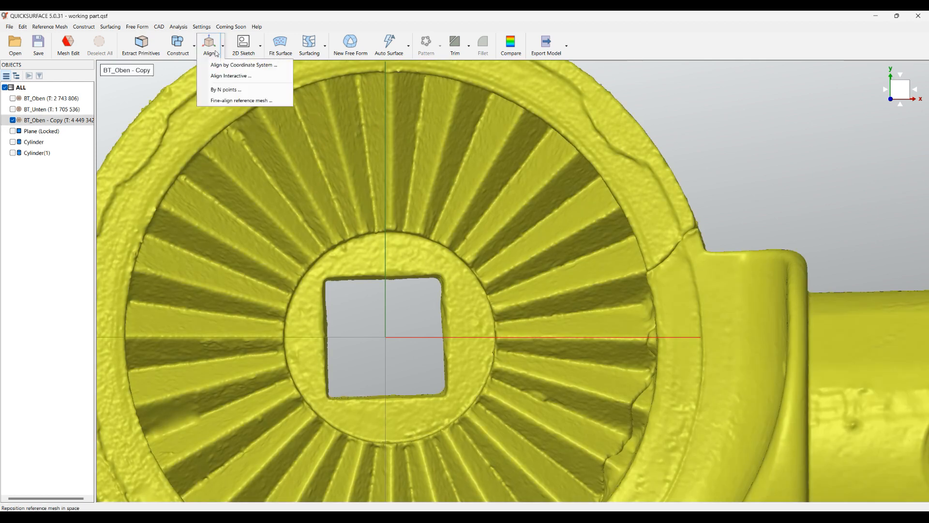
{"action": "left_click", "coordinate": [220, 77]}
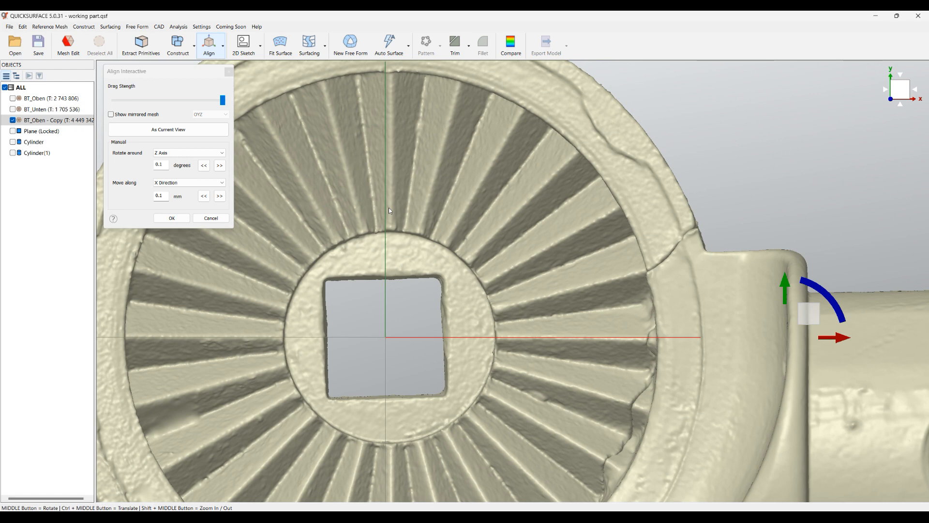
{"action": "left_click", "coordinate": [207, 198]}
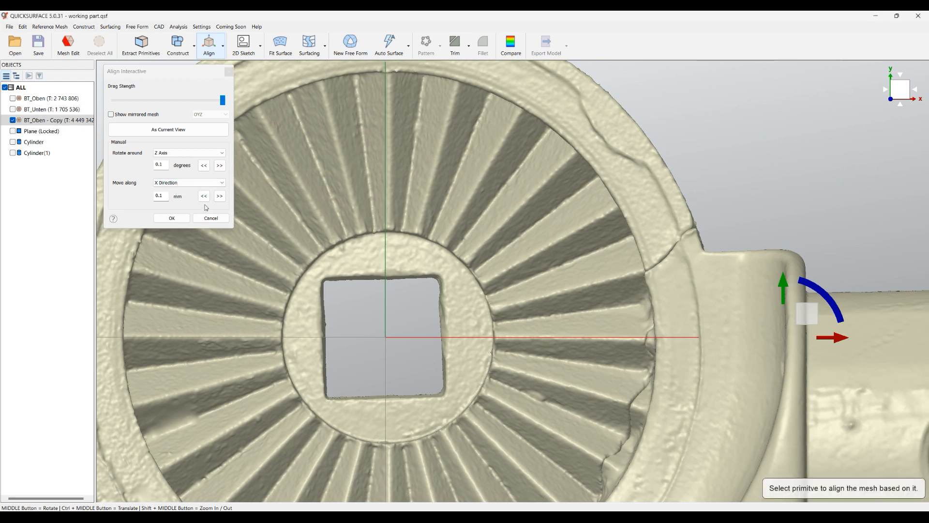
{"action": "left_click", "coordinate": [207, 202]}
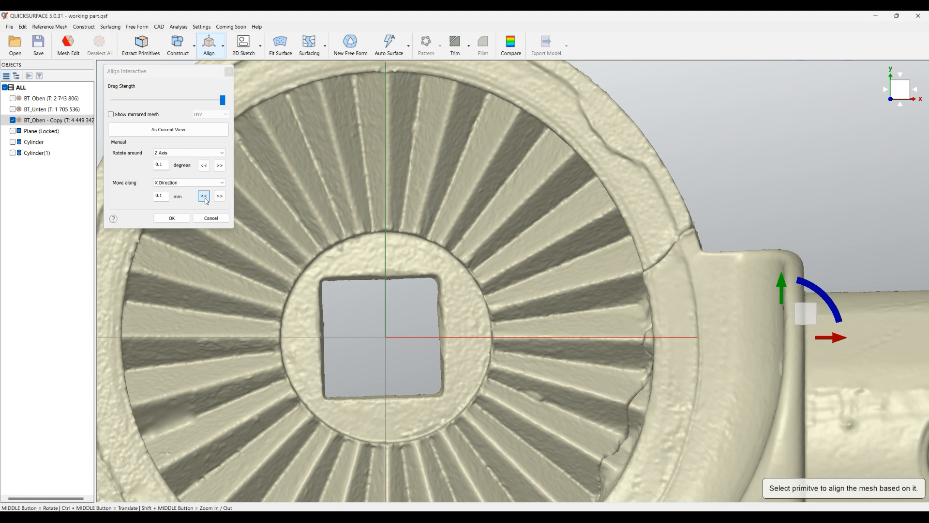
{"action": "left_click", "coordinate": [204, 196]}
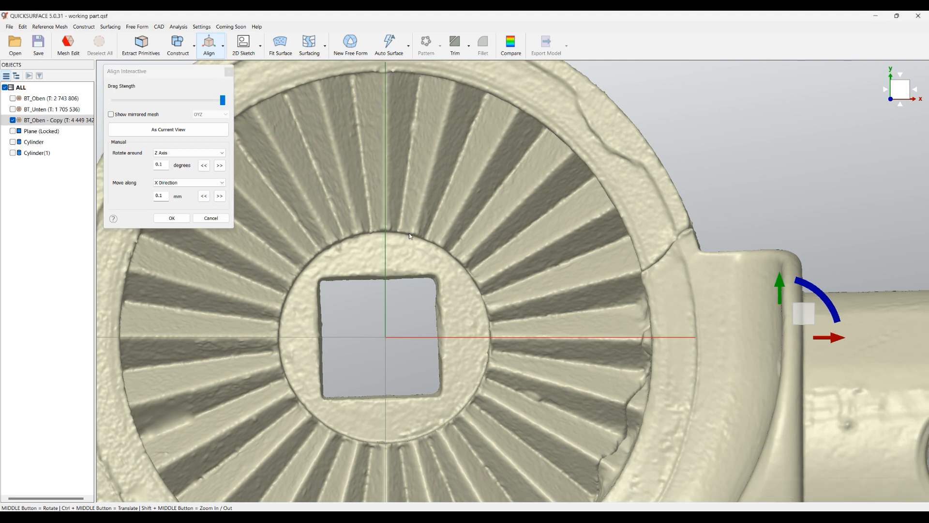
{"action": "scroll", "coordinate": [490, 282], "scroll_direction": "down", "scroll_amount": 3}
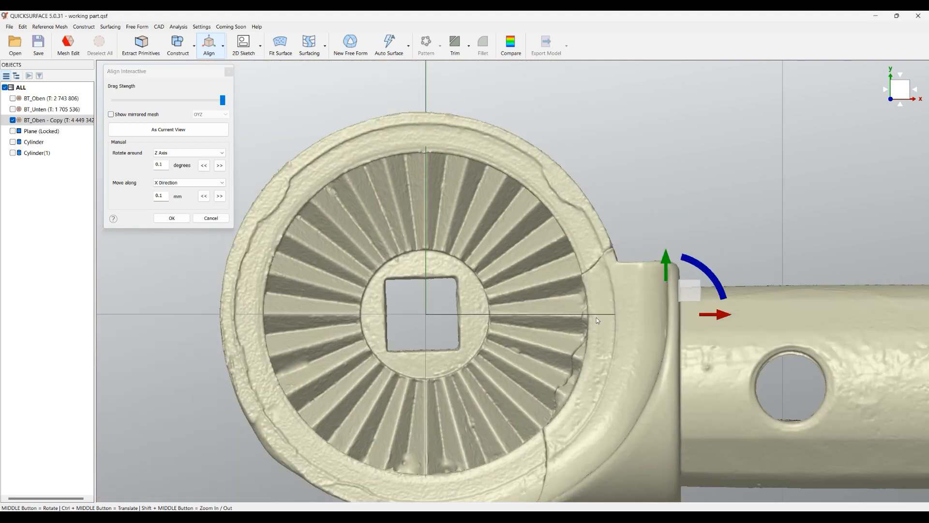
{"action": "scroll", "coordinate": [713, 340], "scroll_direction": "up", "scroll_amount": 2}
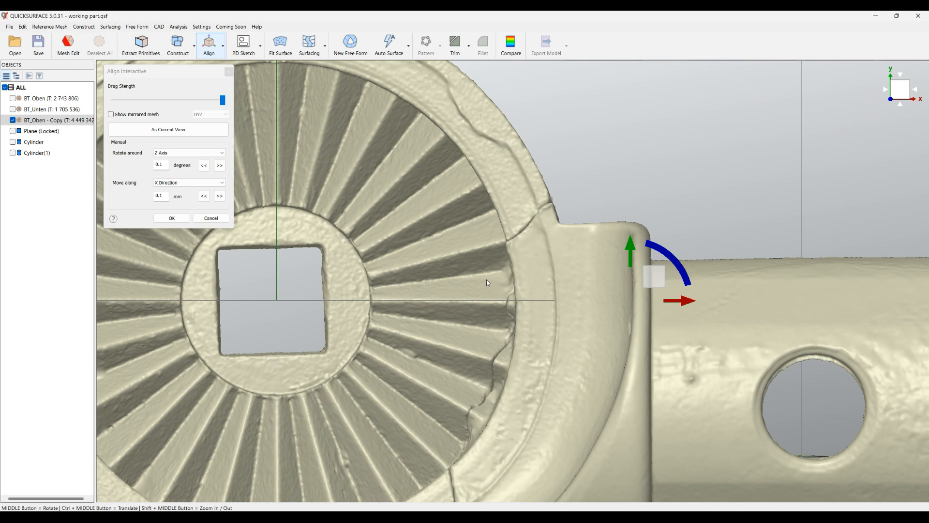
{"action": "scroll", "coordinate": [432, 282], "scroll_direction": "down", "scroll_amount": 3}
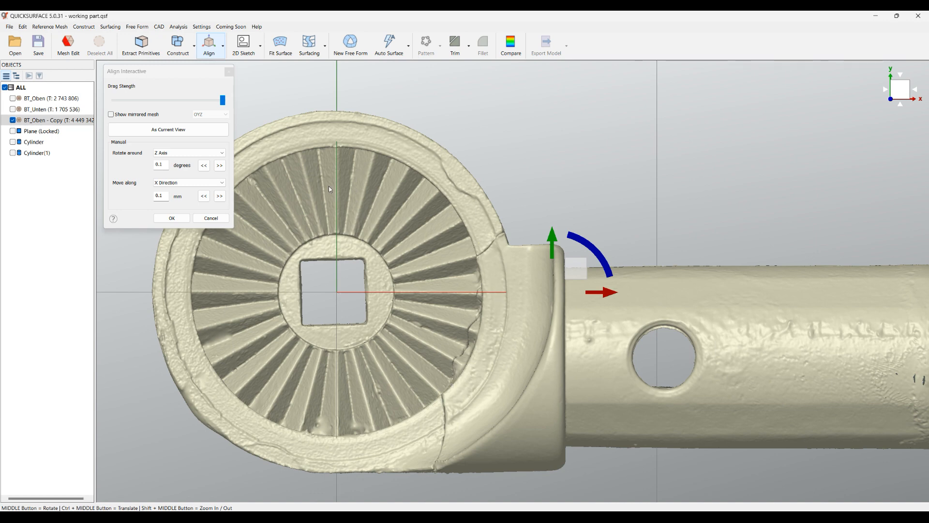
{"action": "scroll", "coordinate": [342, 287], "scroll_direction": "up", "scroll_amount": 3}
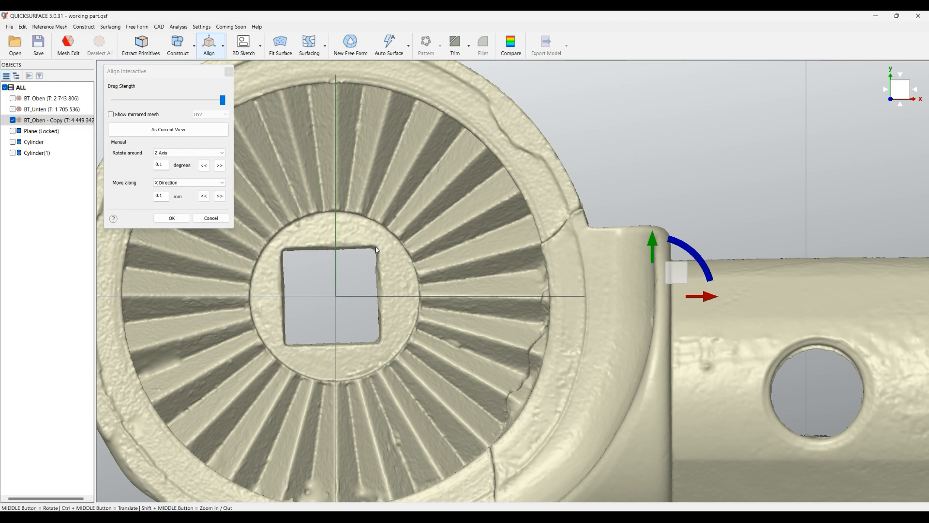
{"action": "left_click", "coordinate": [171, 217]}
{"action": "scroll", "coordinate": [369, 273], "scroll_direction": "down", "scroll_amount": 5}
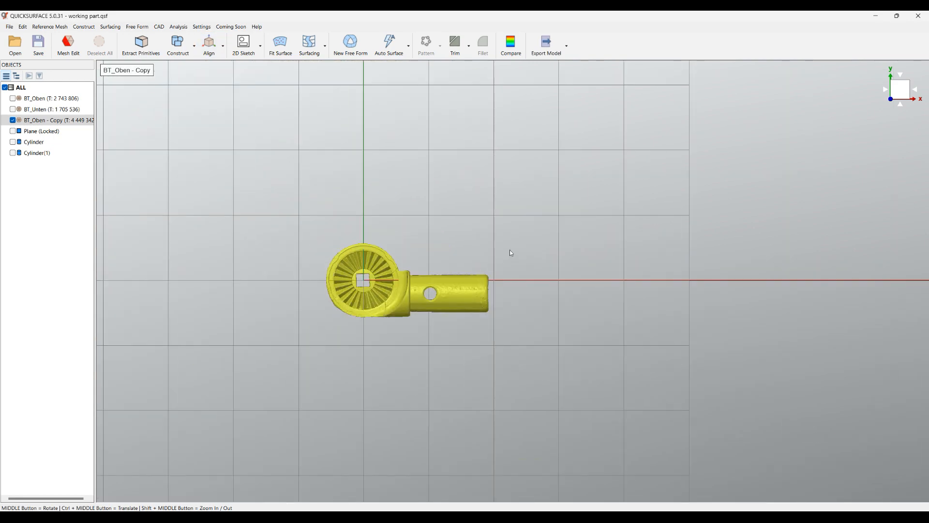
- Inspect the aligned shaft and start a 2D sketch for an extruded surface on the OYZ plane
{"action": "scroll", "coordinate": [394, 287], "scroll_direction": "up", "scroll_amount": 3}
{"action": "scroll", "coordinate": [394, 291], "scroll_direction": "up", "scroll_amount": 3}
{"action": "middle_click_drag", "start_coordinate": [395, 290], "coordinate": [469, 313]}
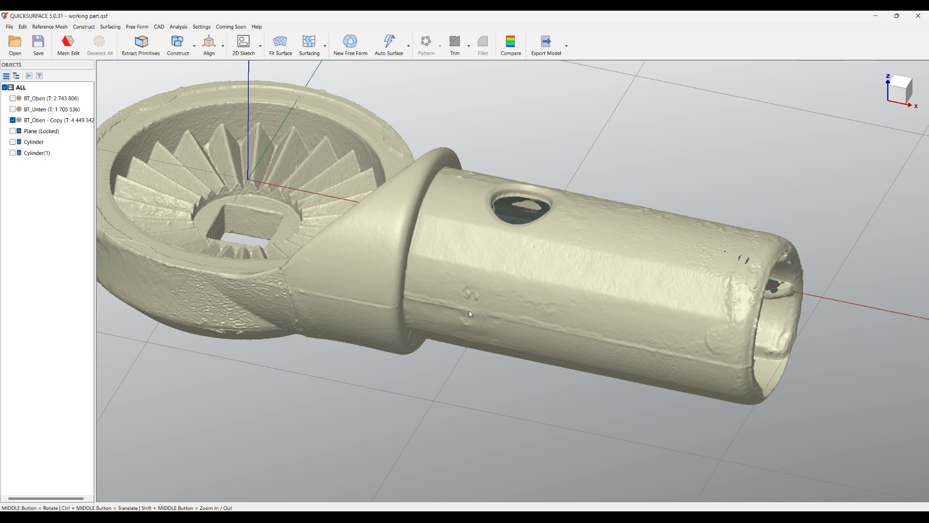
{"action": "middle_click_drag", "start_coordinate": [480, 313], "coordinate": [528, 318]}
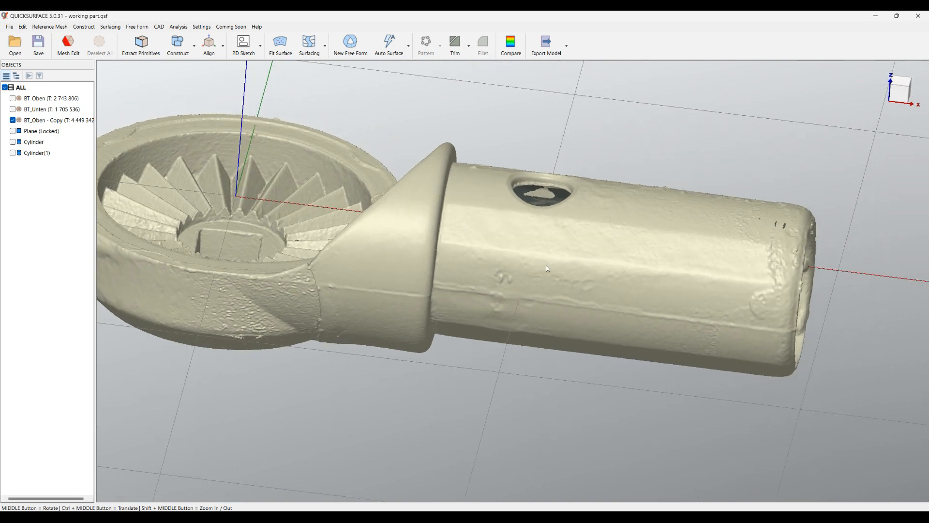
{"action": "scroll", "coordinate": [455, 291], "scroll_direction": "down", "scroll_amount": 3}
{"action": "middle_click_drag", "start_coordinate": [189, 297], "coordinate": [179, 301]}
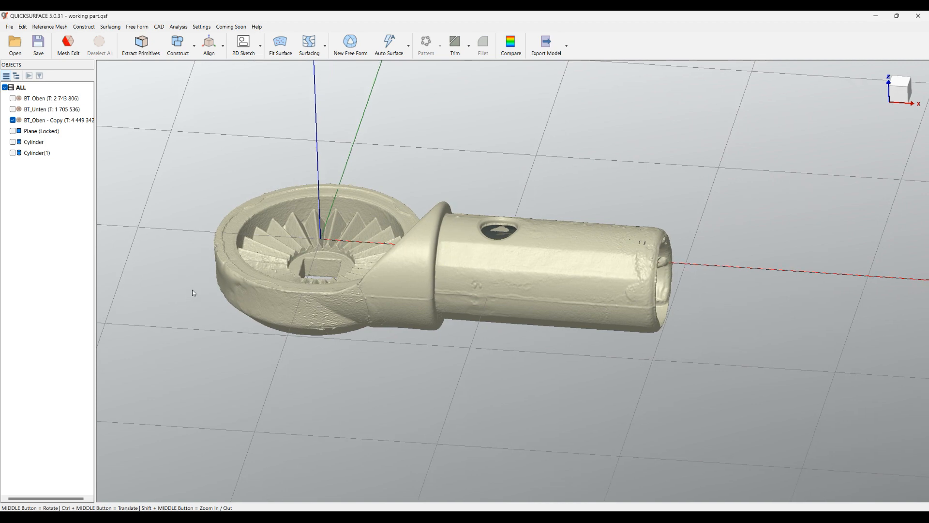
{"action": "left_click", "coordinate": [244, 46]}
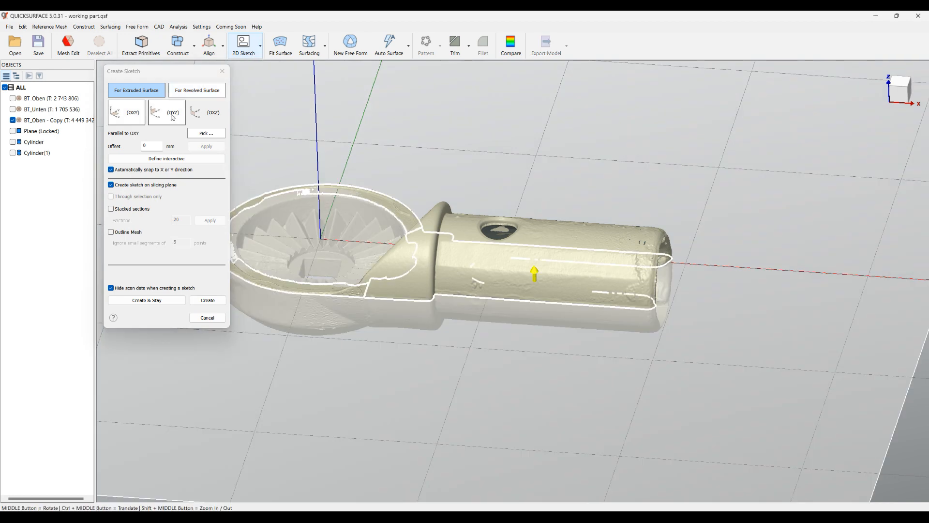
{"action": "left_click", "coordinate": [172, 118]}
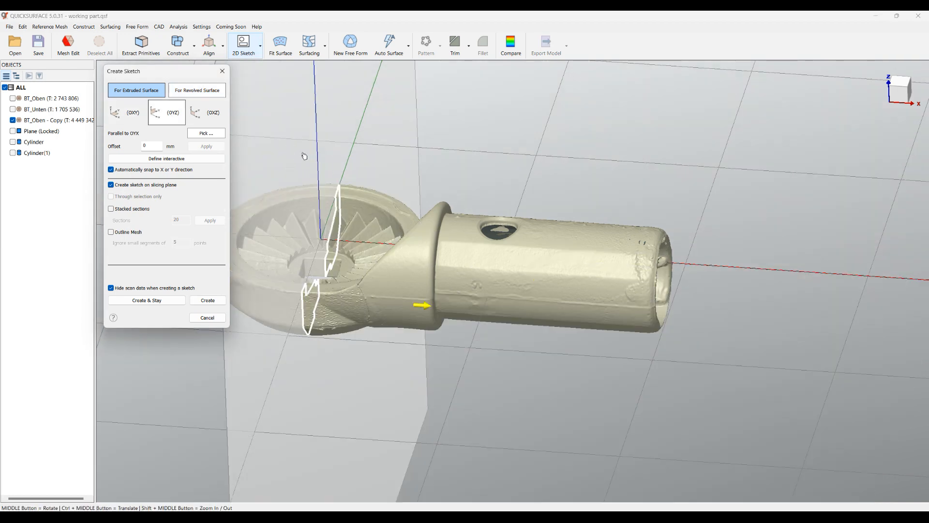
- Offset the slicing plane along the shaft to about 43.8 mm, between the cross hole and the open end, and create the sketch
{"action": "middle_click_drag", "start_coordinate": [339, 178], "coordinate": [341, 189]}
{"action": "left_click_drag", "start_coordinate": [333, 180], "coordinate": [473, 263]}
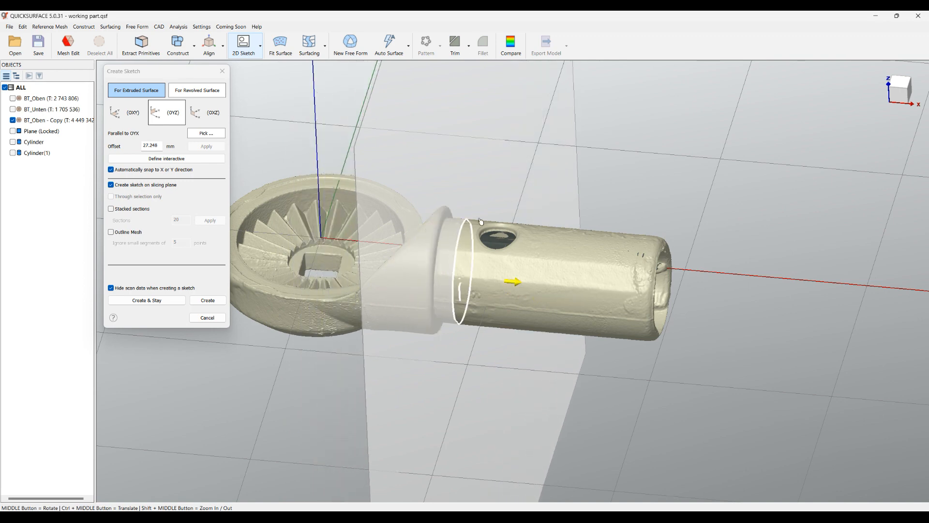
{"action": "scroll", "coordinate": [464, 310], "scroll_direction": "up", "scroll_amount": 2}
{"action": "middle_click_drag", "start_coordinate": [444, 317], "coordinate": [376, 324]}
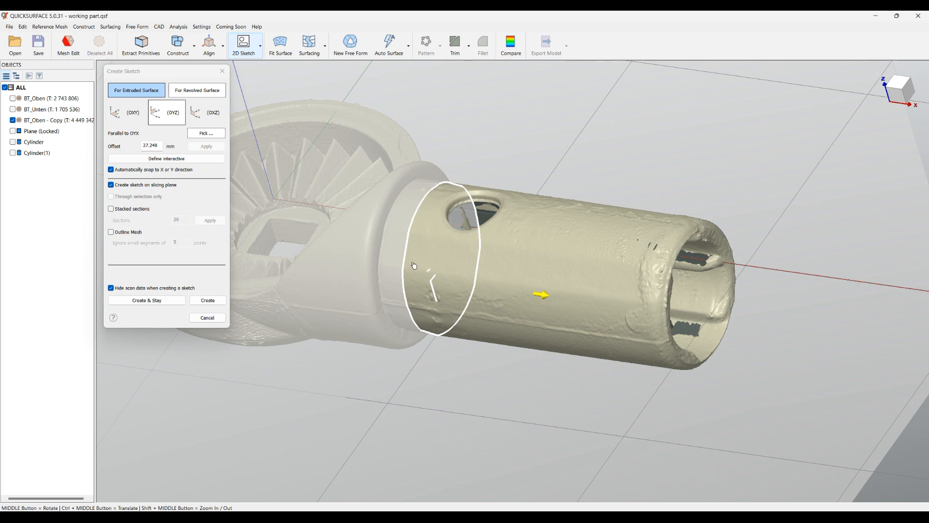
{"action": "left_click_drag", "start_coordinate": [418, 319], "coordinate": [617, 337]}
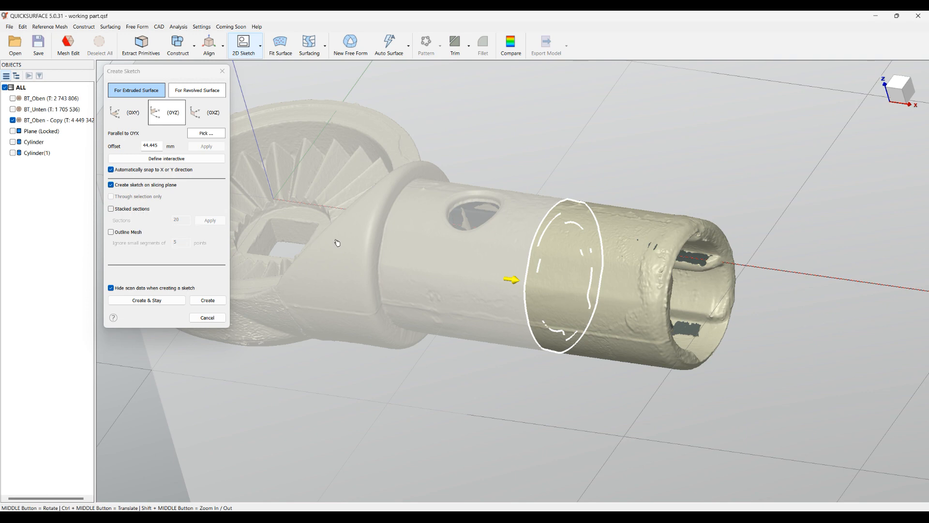
{"action": "scroll", "coordinate": [472, 270], "scroll_direction": "down", "scroll_amount": 3}
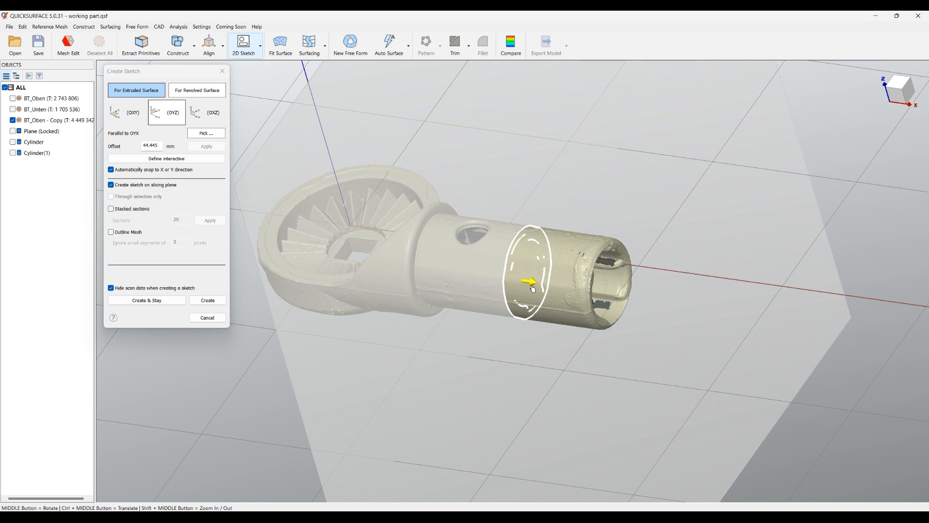
{"action": "scroll", "coordinate": [528, 283], "scroll_direction": "up", "scroll_amount": 2}
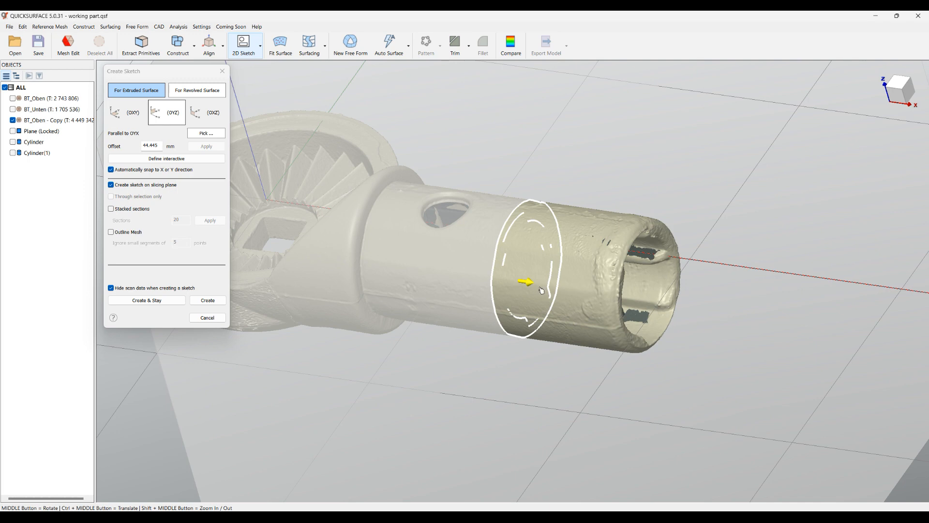
{"action": "middle_click_drag", "start_coordinate": [561, 302], "coordinate": [586, 299]}
{"action": "left_click_drag", "start_coordinate": [522, 281], "coordinate": [510, 282]}
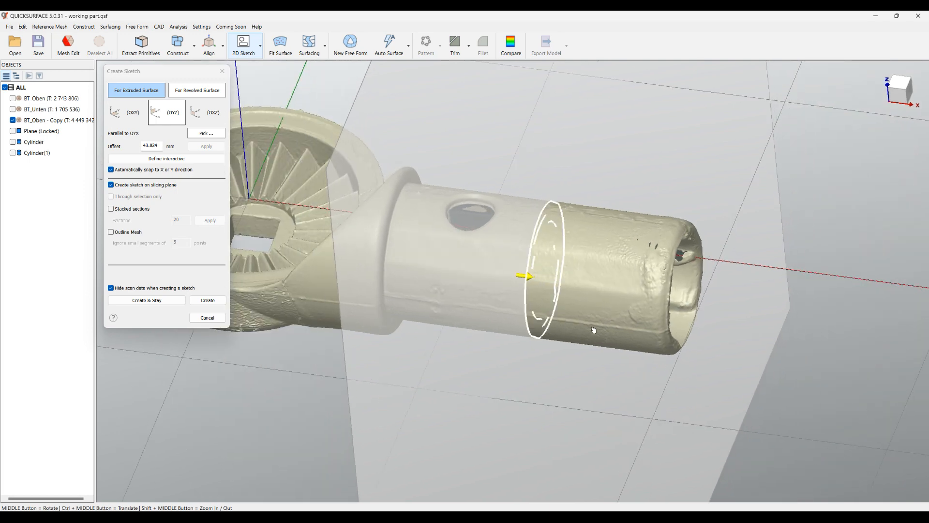
{"action": "scroll", "coordinate": [570, 277], "scroll_direction": "up", "scroll_amount": 3}
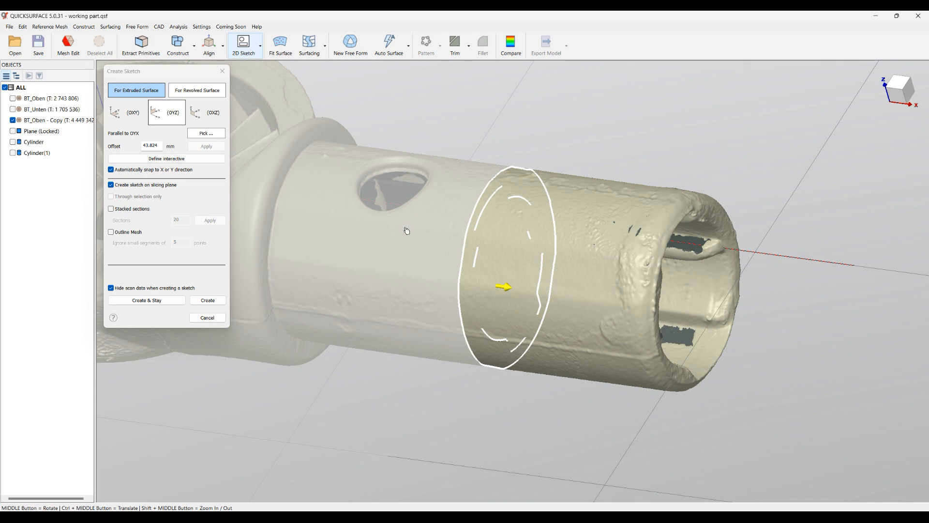
{"action": "left_click", "coordinate": [203, 300]}
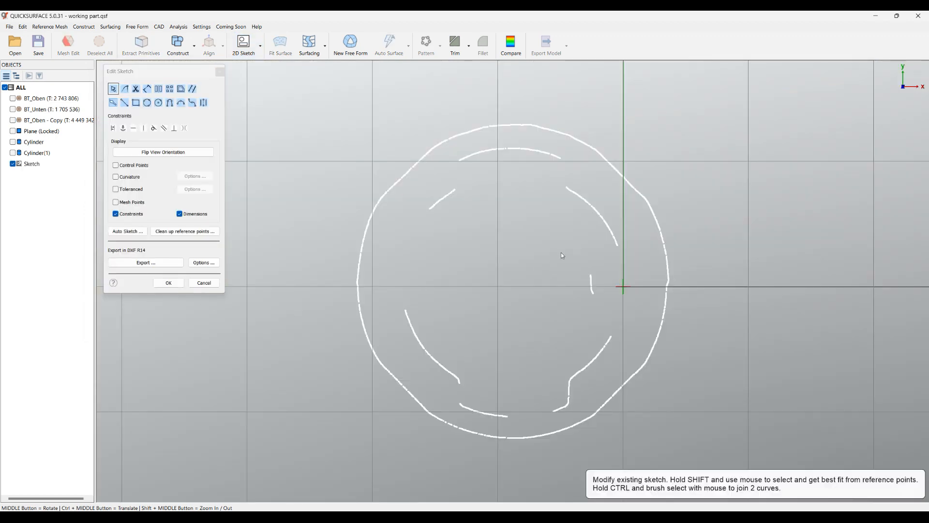
- Compare the section contour with the BT_Oben - Copy mesh, hide the mesh again and turn off the coordinate system display
{"action": "left_click", "coordinate": [12, 121]}
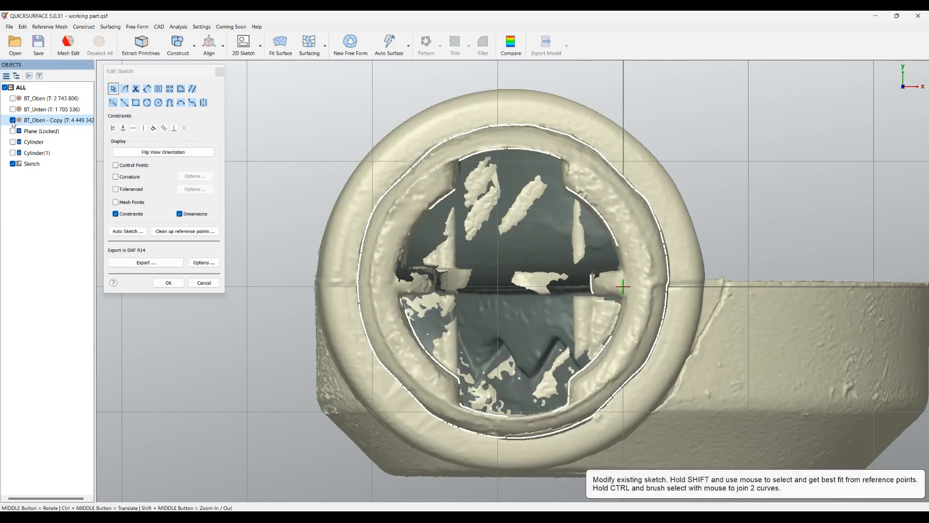
{"action": "left_click", "coordinate": [13, 120]}
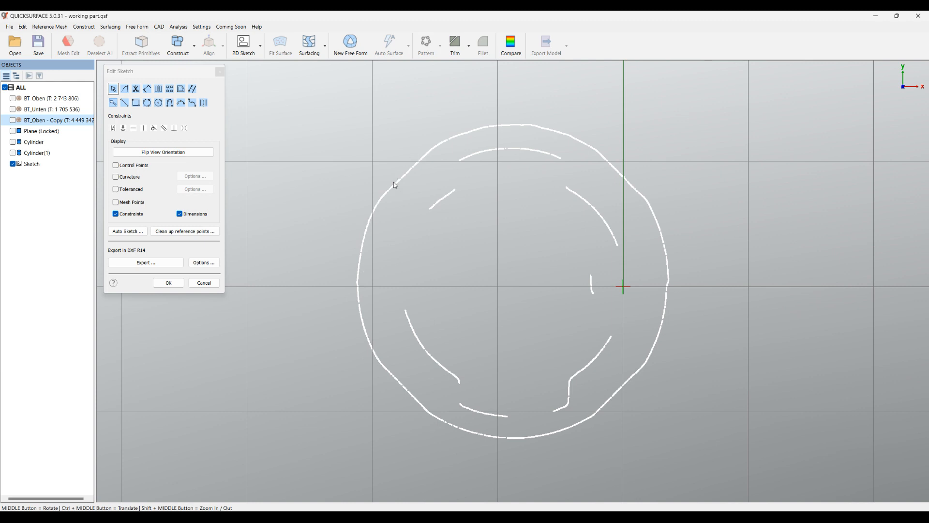
{"action": "mouse_move", "coordinate": [894, 97]}
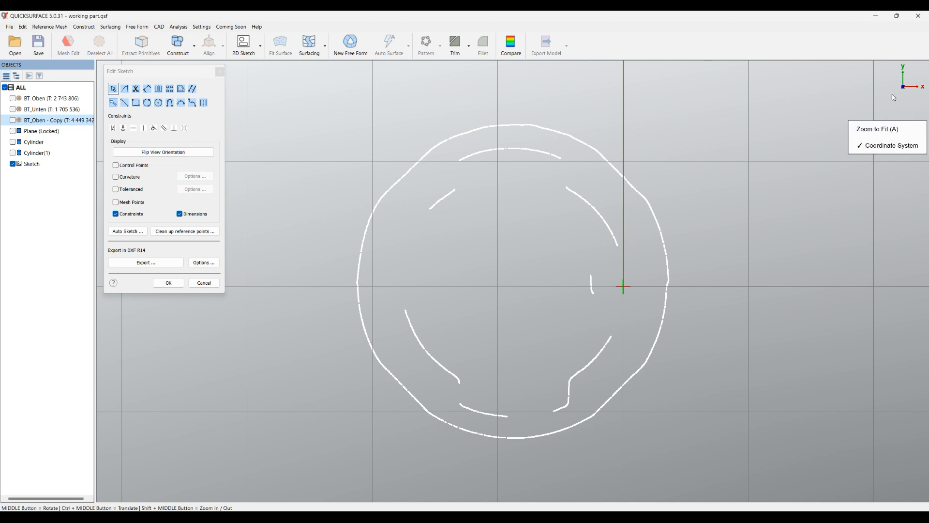
{"action": "left_click", "coordinate": [901, 145]}
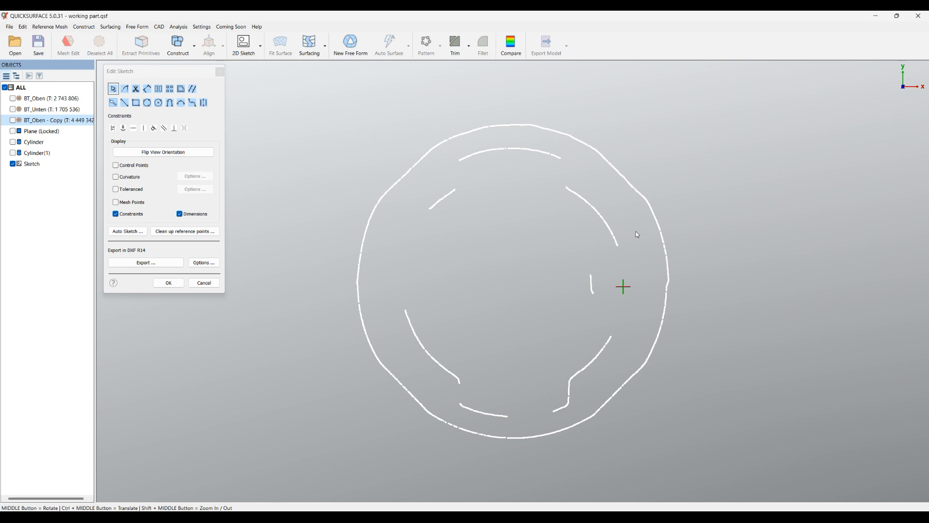
- Turn off Instant Fit and fit one circle through all four curved segments of the outer section contour
{"action": "left_click", "coordinate": [114, 107]}
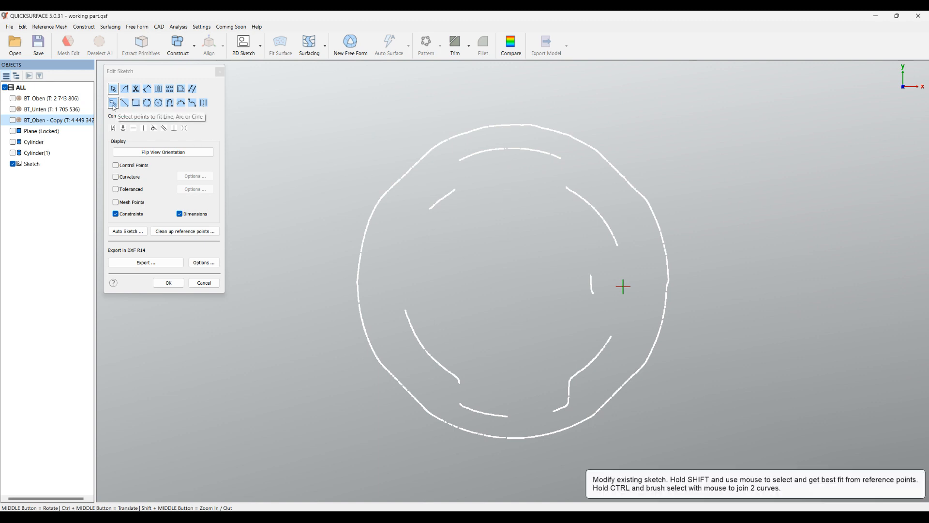
{"action": "left_click", "coordinate": [115, 107]}
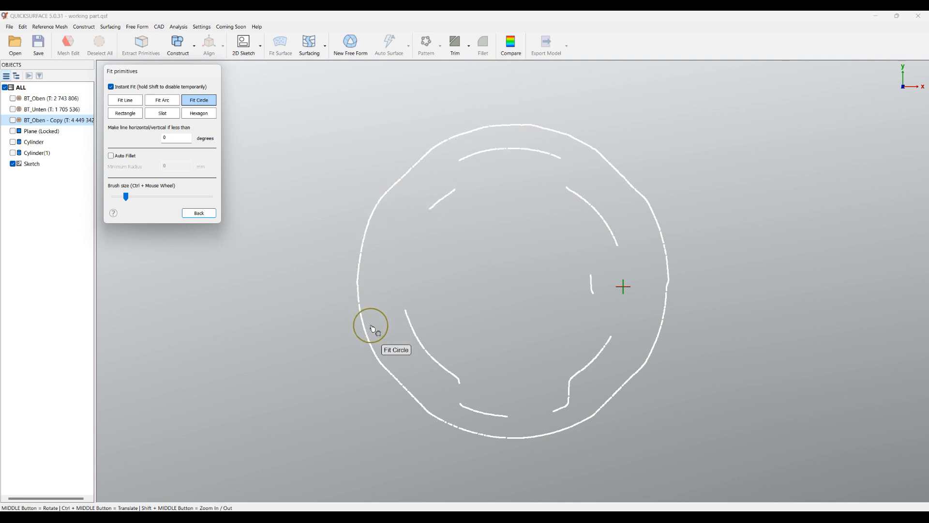
{"action": "mouse_move", "coordinate": [375, 342]}
{"action": "left_mouse_down"}
{"action": "mouse_move", "coordinate": [367, 338]}
{"action": "mouse_move", "coordinate": [371, 255]}
{"action": "mouse_move", "coordinate": [379, 237]}
{"action": "mouse_move", "coordinate": [404, 245]}
{"action": "left_mouse_up"}
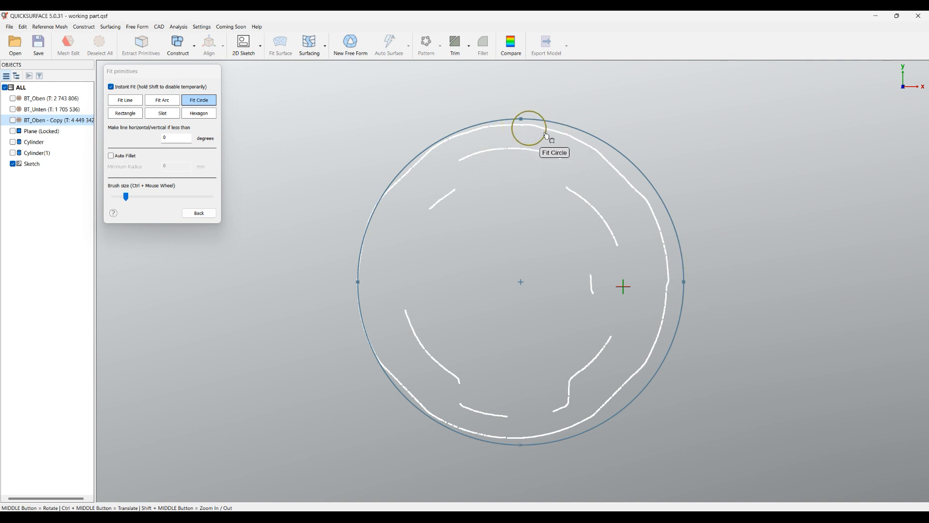
{"action": "key", "text": "ctrl+z"}
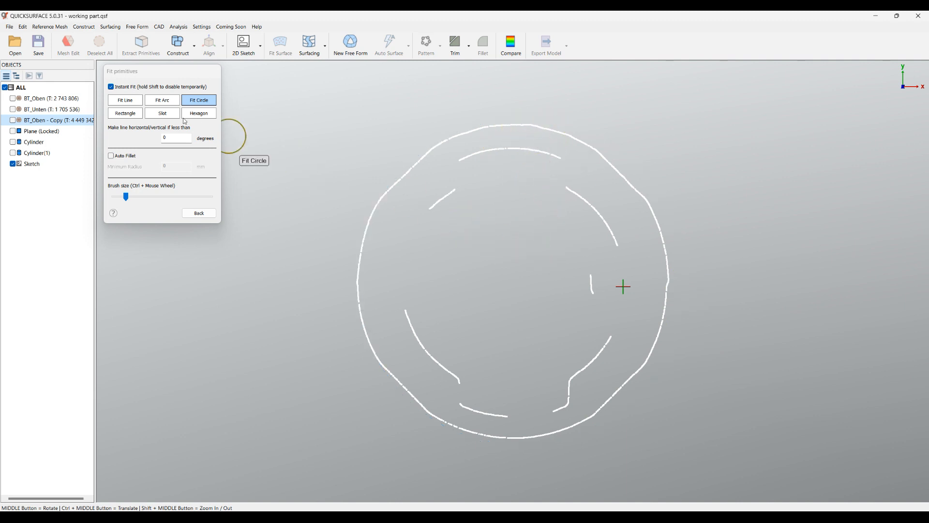
{"action": "left_click", "coordinate": [111, 88]}
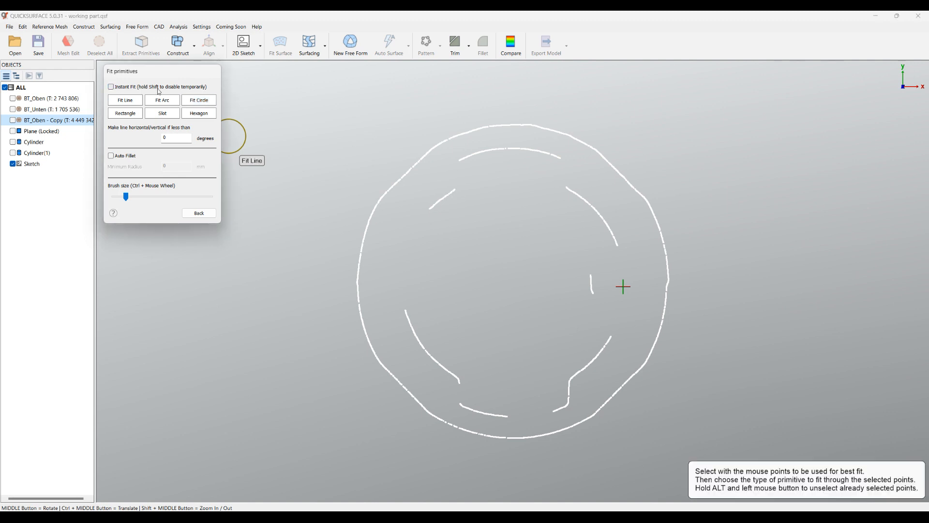
{"action": "mouse_move", "coordinate": [375, 228]}
{"action": "left_mouse_down"}
{"action": "mouse_move", "coordinate": [365, 261]}
{"action": "mouse_move", "coordinate": [378, 334]}
{"action": "left_mouse_up"}
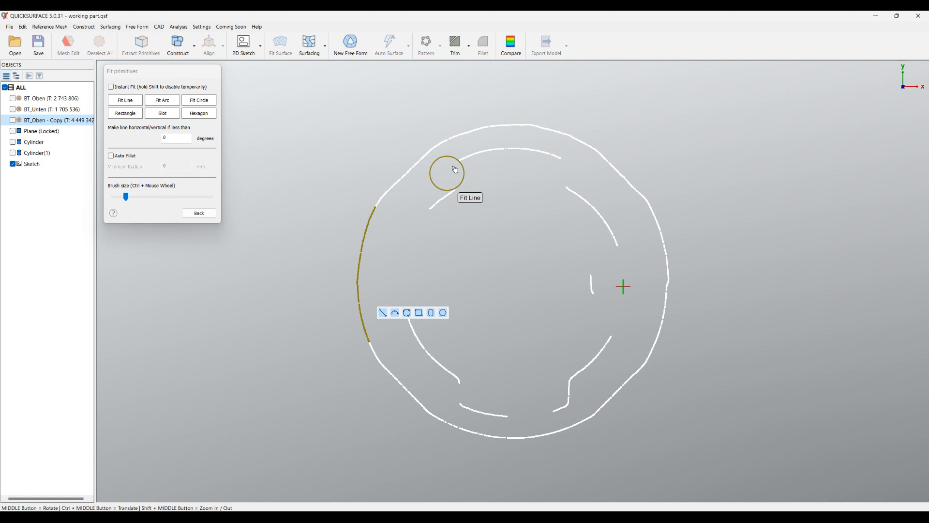
{"action": "left_click_drag", "start_coordinate": [473, 131], "coordinate": [554, 125]}
{"action": "left_click_drag", "start_coordinate": [660, 223], "coordinate": [659, 342]}
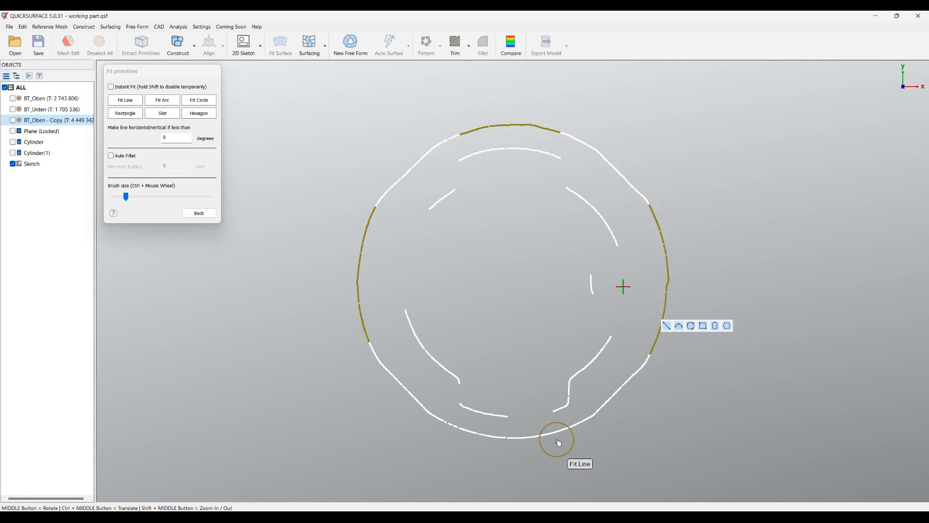
{"action": "left_click_drag", "start_coordinate": [572, 435], "coordinate": [462, 438]}
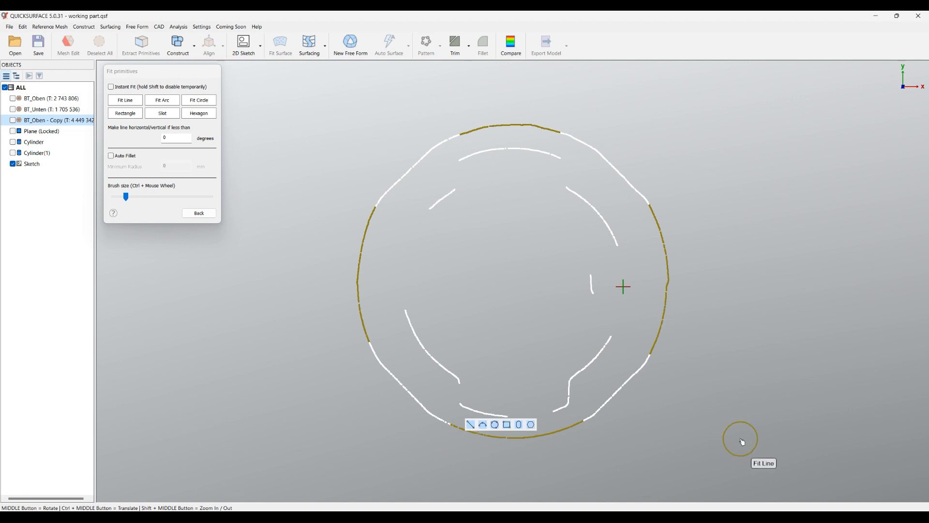
{"action": "left_click", "coordinate": [496, 425]}
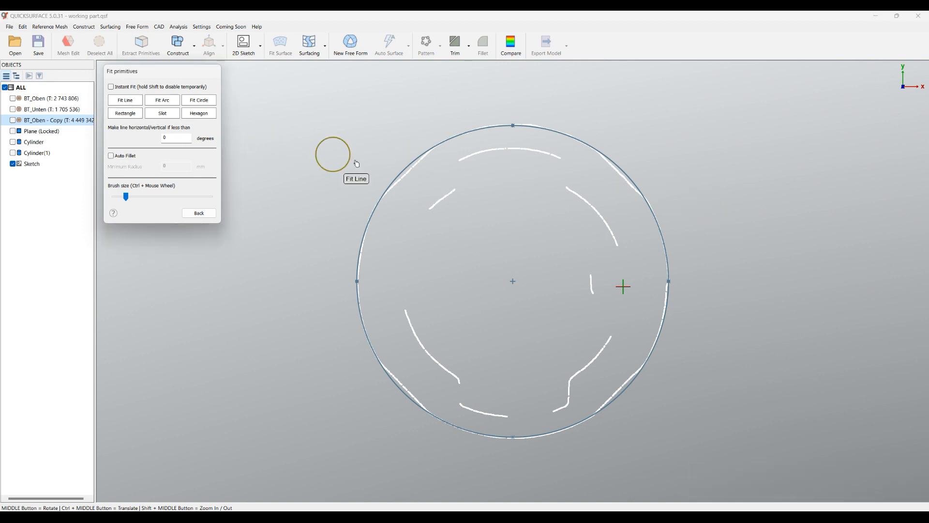
- Fit a rectangle through the four flat segments of the outer section contour
{"action": "left_click_drag", "start_coordinate": [427, 175], "coordinate": [406, 180]}
{"action": "left_click_drag", "start_coordinate": [401, 373], "coordinate": [422, 395]}
{"action": "left_click_drag", "start_coordinate": [615, 403], "coordinate": [626, 386]}
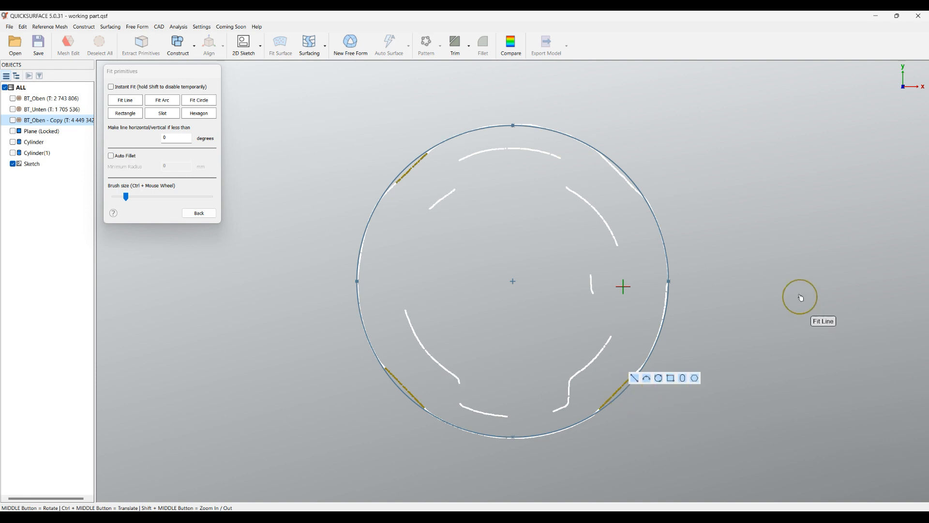
{"action": "left_click_drag", "start_coordinate": [630, 178], "coordinate": [604, 156]}
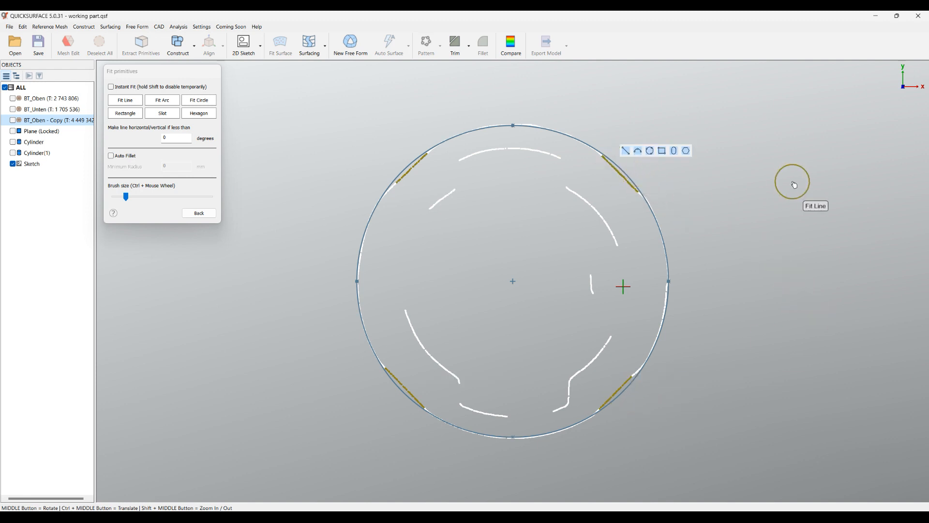
{"action": "left_click", "coordinate": [662, 150]}
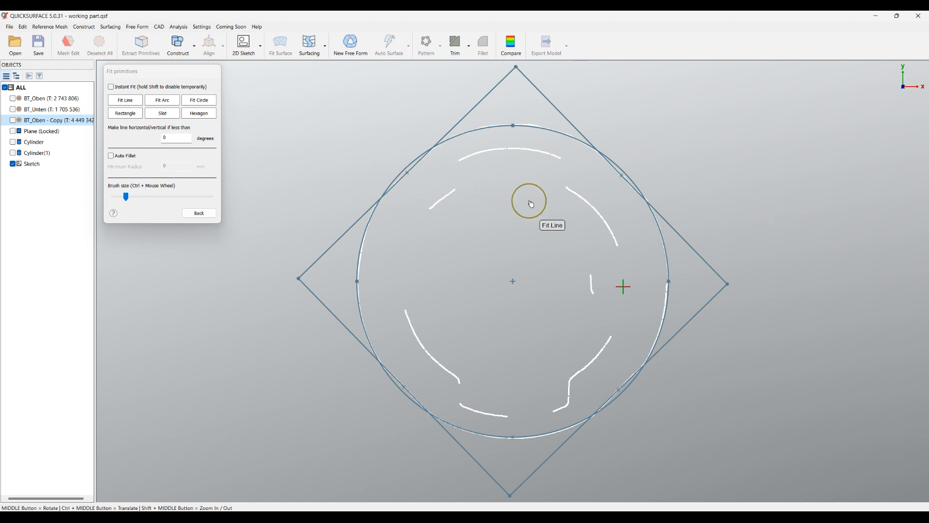
- Trim the circle arcs outside the flats and the rectangle's projecting corners to leave one closed outline with four flats
{"action": "left_click", "coordinate": [199, 213]}
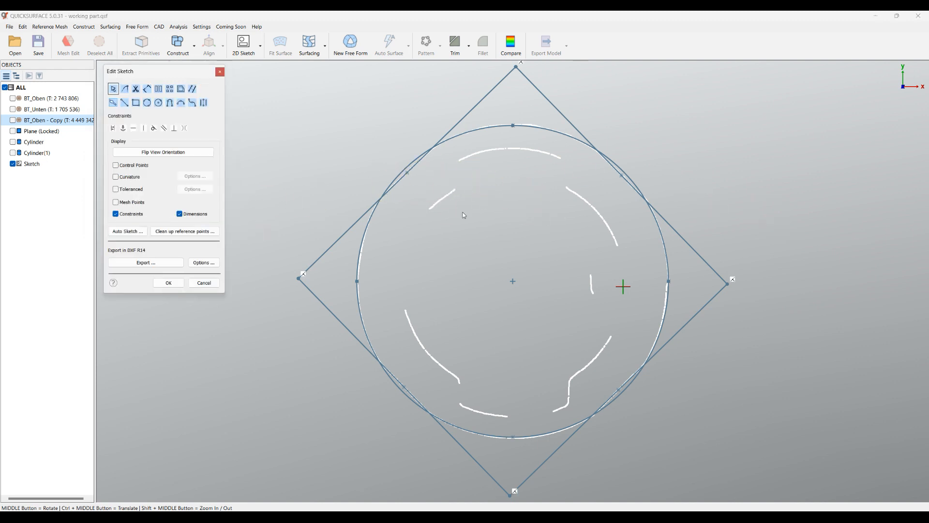
{"action": "left_click", "coordinate": [135, 89]}
{"action": "scroll", "coordinate": [386, 174], "scroll_direction": "up", "scroll_amount": 5}
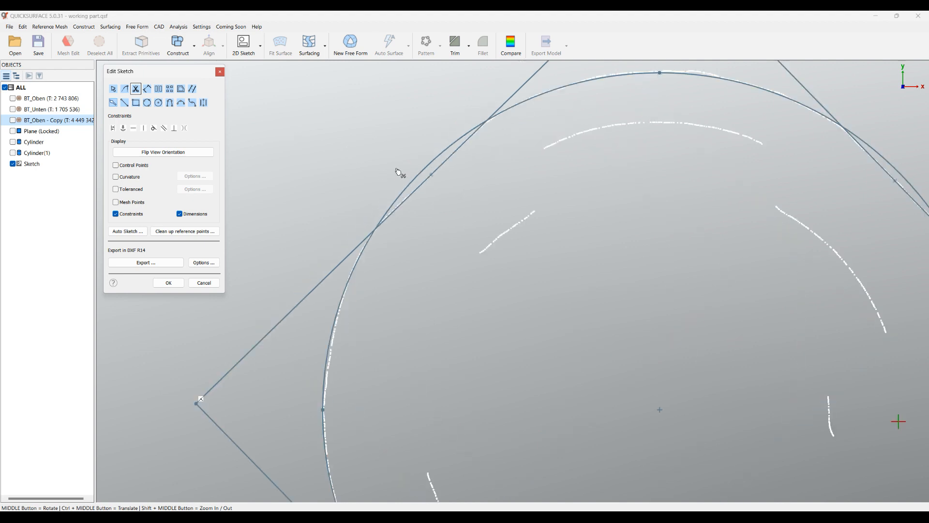
{"action": "left_click", "coordinate": [412, 184]}
{"action": "scroll", "coordinate": [376, 186], "scroll_direction": "down", "scroll_amount": 3}
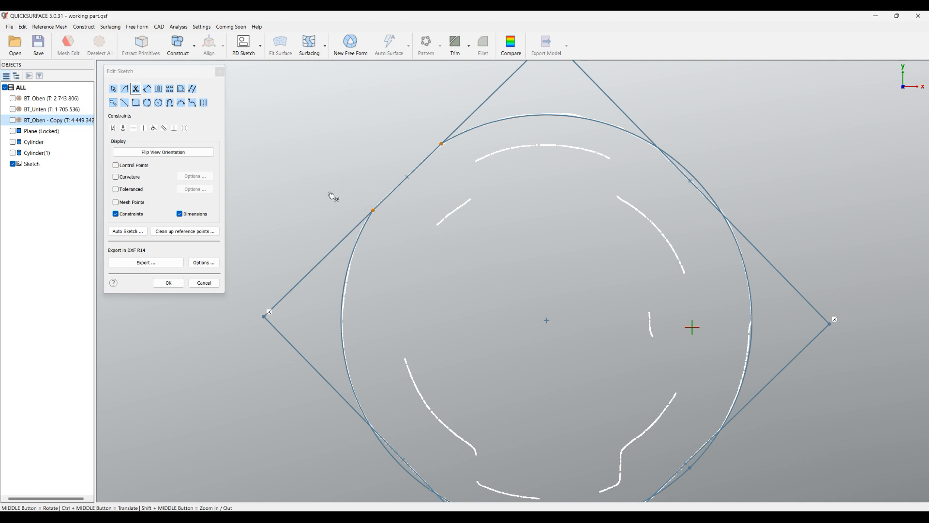
{"action": "mouse_move", "coordinate": [333, 195]}
{"action": "left_mouse_down"}
{"action": "mouse_move", "coordinate": [309, 327]}
{"action": "mouse_move", "coordinate": [313, 390]}
{"action": "left_mouse_up"}
{"action": "scroll", "coordinate": [297, 290], "scroll_direction": "down", "scroll_amount": 2}
{"action": "left_click_drag", "start_coordinate": [399, 158], "coordinate": [509, 162]}
{"action": "scroll", "coordinate": [551, 218], "scroll_direction": "up", "scroll_amount": 3}
{"action": "left_click_drag", "start_coordinate": [520, 222], "coordinate": [505, 240]}
{"action": "scroll", "coordinate": [562, 215], "scroll_direction": "down", "scroll_amount": 4}
{"action": "scroll", "coordinate": [556, 348], "scroll_direction": "up", "scroll_amount": 5}
{"action": "left_click_drag", "start_coordinate": [526, 326], "coordinate": [507, 289]}
{"action": "scroll", "coordinate": [584, 309], "scroll_direction": "down", "scroll_amount": 5}
{"action": "left_click_drag", "start_coordinate": [547, 348], "coordinate": [386, 371]}
{"action": "scroll", "coordinate": [341, 286], "scroll_direction": "up", "scroll_amount": 4}
{"action": "left_click_drag", "start_coordinate": [373, 270], "coordinate": [380, 290]}
{"action": "scroll", "coordinate": [340, 326], "scroll_direction": "down", "scroll_amount": 5}
{"action": "scroll", "coordinate": [334, 302], "scroll_direction": "up", "scroll_amount": 4}
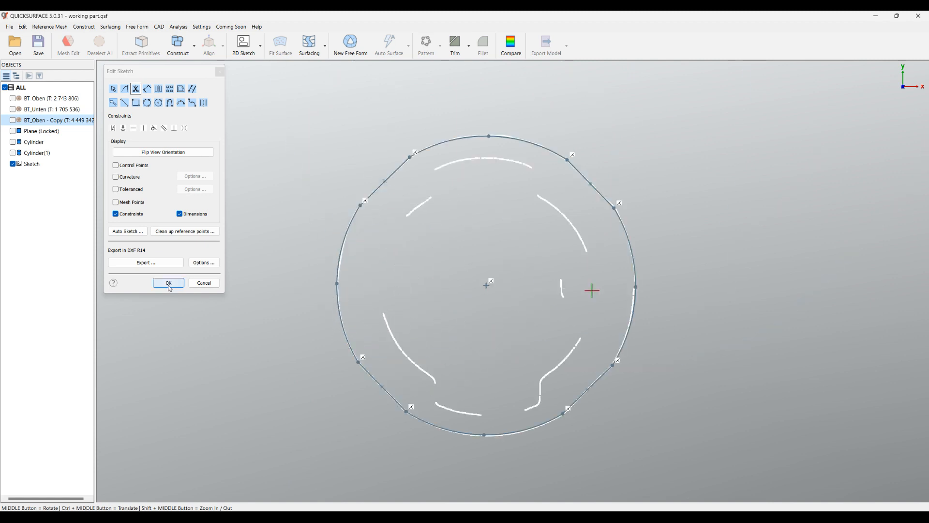
- Accept the shaft profile sketch and show the BT_Oben - Copy mesh to check it against the shaft
{"action": "left_click", "coordinate": [168, 283]}
{"action": "middle_click_drag", "start_coordinate": [448, 340], "coordinate": [436, 350]}
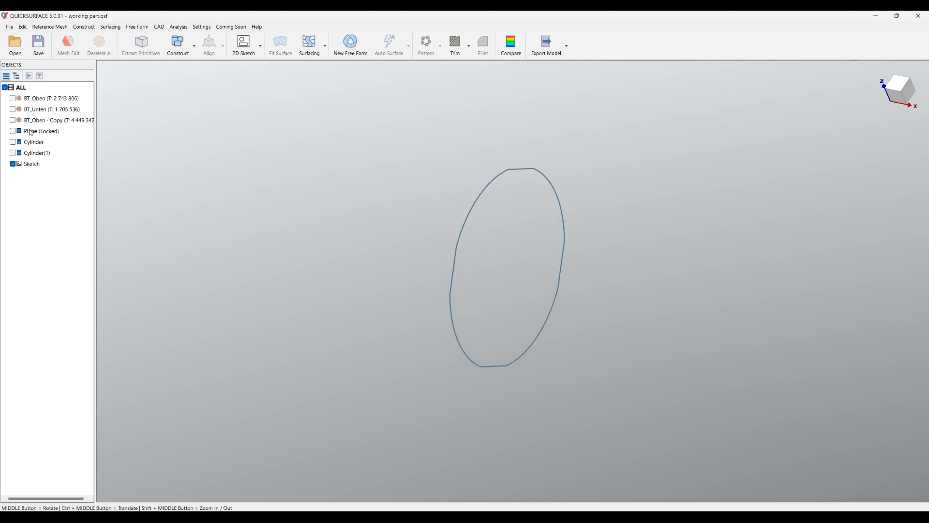
{"action": "left_click", "coordinate": [14, 121]}
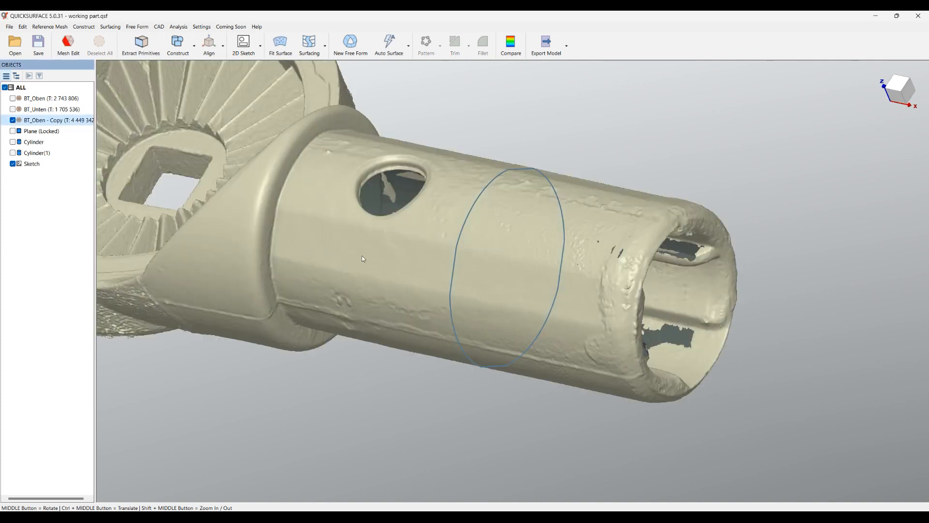
- Extrude the shaft profile sketch as a solid in both directions, with Depth 1 about 26.7 mm and Depth 2 about 20.9 mm reaching the collar
{"action": "left_click", "coordinate": [455, 263]}
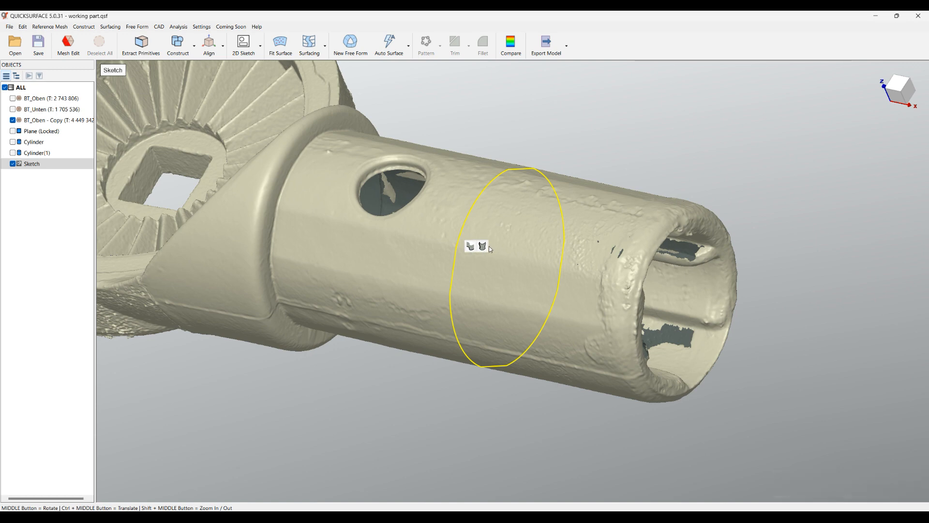
{"action": "right_click", "coordinate": [35, 167]}
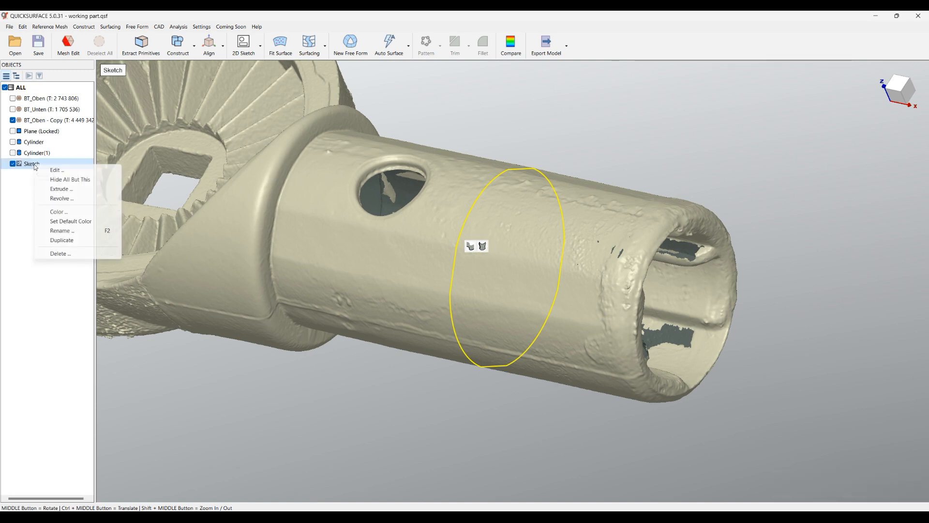
{"action": "left_click", "coordinate": [54, 190]}
{"action": "middle_click_drag", "start_coordinate": [404, 349], "coordinate": [453, 399]}
{"action": "left_click_drag", "start_coordinate": [603, 197], "coordinate": [778, 274]}
{"action": "left_click_drag", "start_coordinate": [551, 180], "coordinate": [315, 140]}
{"action": "middle_click_drag", "start_coordinate": [315, 140], "coordinate": [493, 247]}
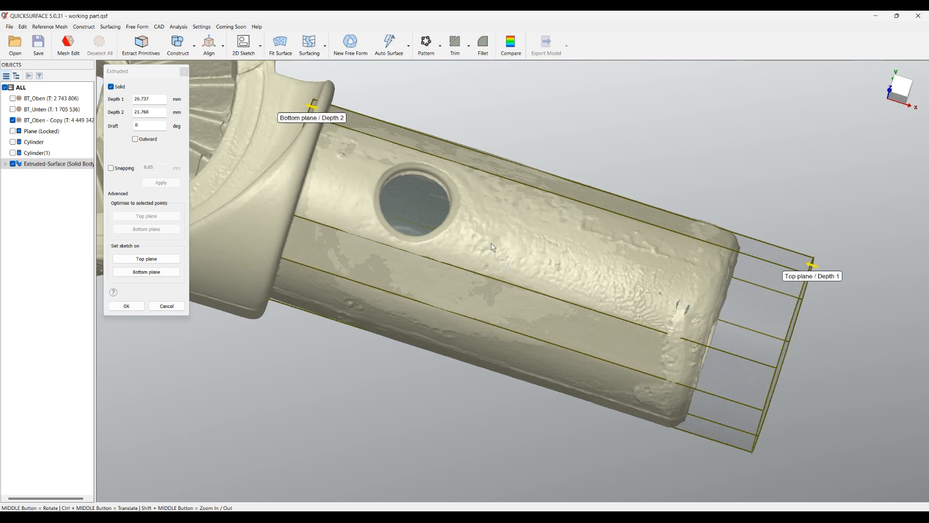
{"action": "left_click_drag", "start_coordinate": [311, 109], "coordinate": [319, 113]}
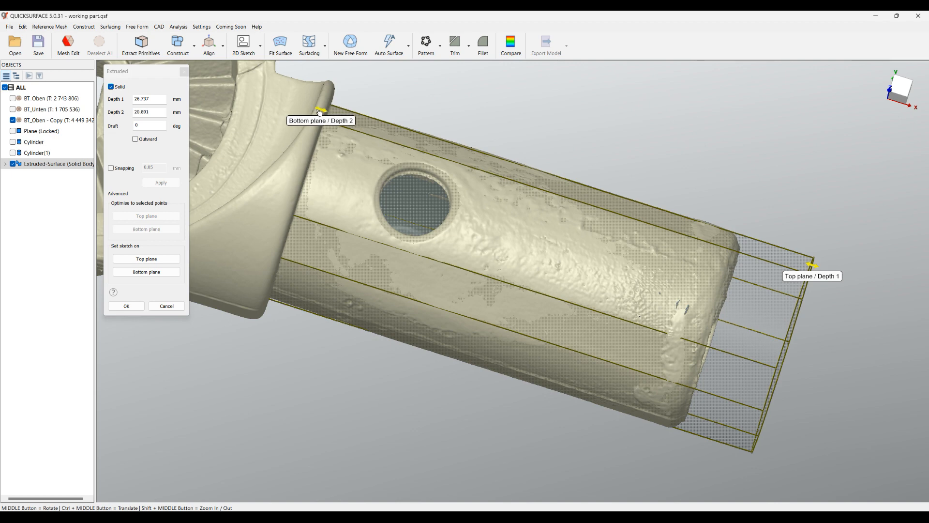
- Shorten Depth 1 of the extrusion to about 19.9 mm, bringing its top plane down to the shaft's open end rim
{"action": "middle_click_drag", "start_coordinate": [544, 238], "coordinate": [533, 220]}
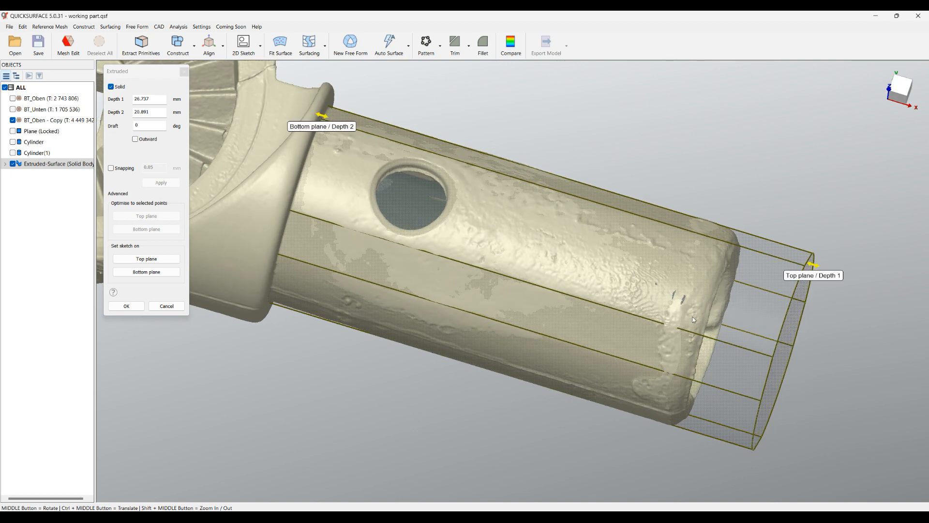
{"action": "middle_click_drag", "start_coordinate": [615, 328], "coordinate": [550, 255]}
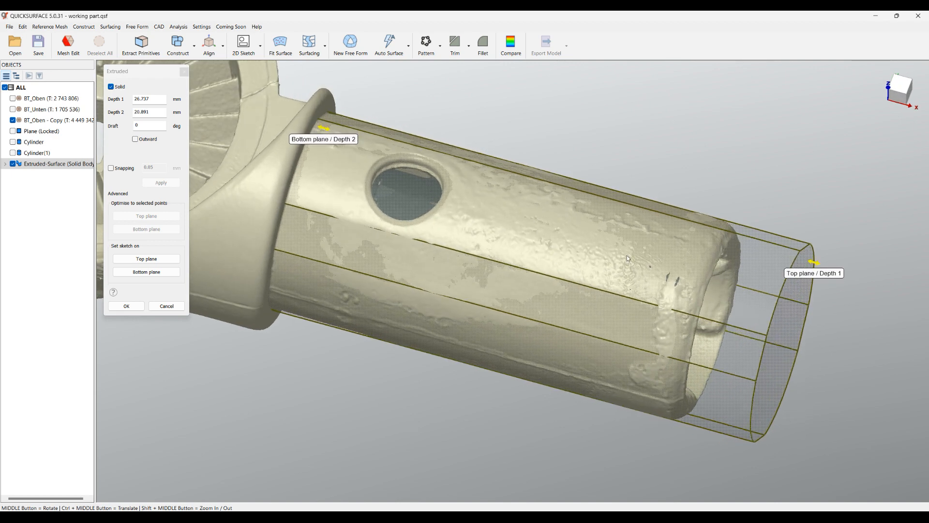
{"action": "scroll", "coordinate": [628, 258], "scroll_direction": "down", "scroll_amount": 2}
{"action": "middle_click_drag", "start_coordinate": [600, 298], "coordinate": [417, 124]}
{"action": "scroll", "coordinate": [523, 194], "scroll_direction": "down", "scroll_amount": 2}
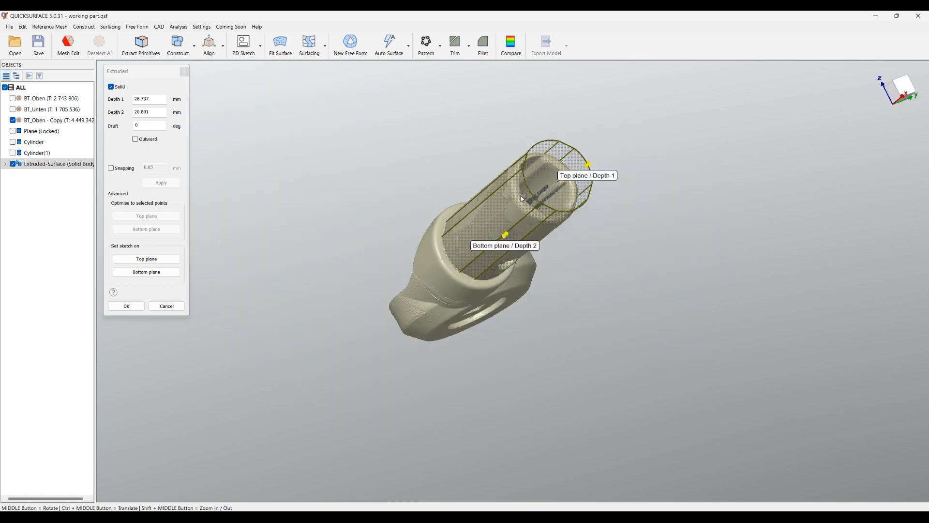
{"action": "scroll", "coordinate": [544, 168], "scroll_direction": "up", "scroll_amount": 5}
{"action": "middle_click_drag", "start_coordinate": [544, 168], "coordinate": [480, 131]}
{"action": "scroll", "coordinate": [504, 208], "scroll_direction": "down", "scroll_amount": 5}
{"action": "middle_click_drag", "start_coordinate": [503, 208], "coordinate": [448, 121]}
{"action": "scroll", "coordinate": [507, 155], "scroll_direction": "up", "scroll_amount": 5}
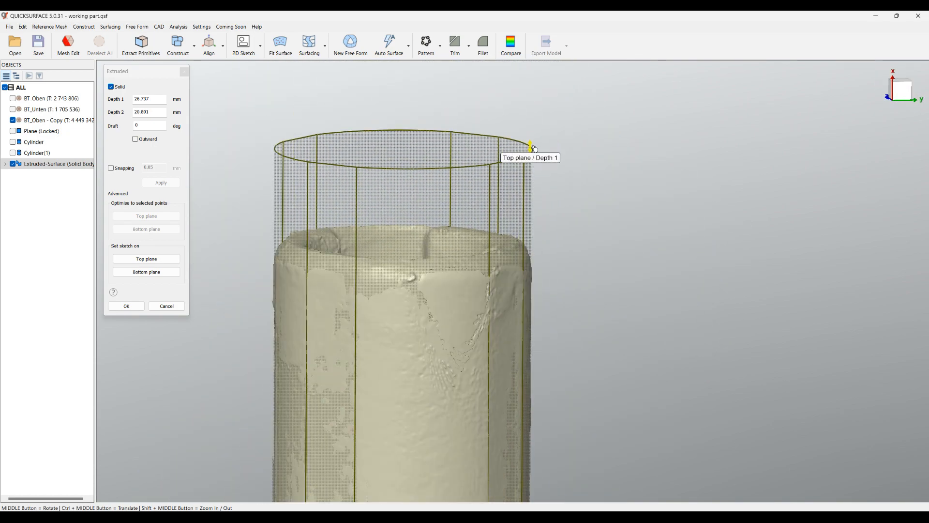
{"action": "left_click_drag", "start_coordinate": [535, 149], "coordinate": [533, 241]}
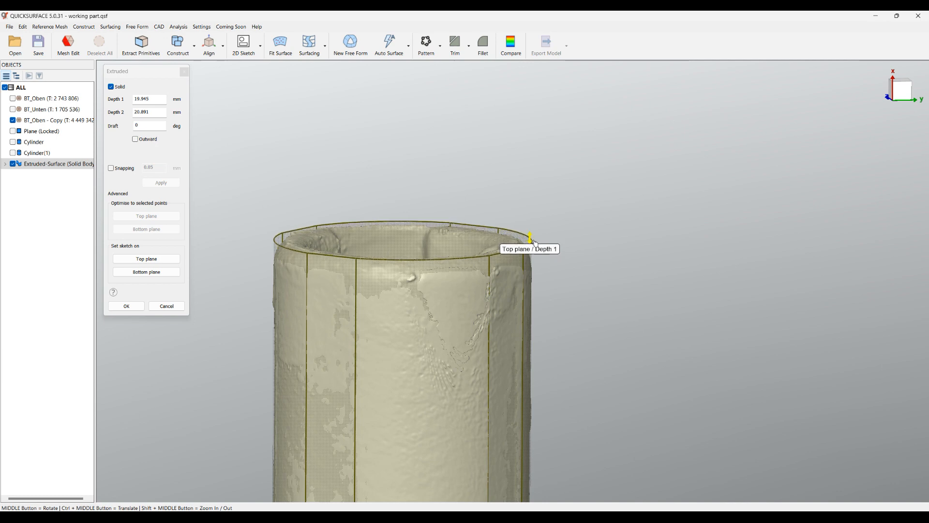
- Enable snapping at 0.05 mm, refine Depth 1 to about 20 mm against the rim's deviation colors, and accept the extrusion
{"action": "middle_click_drag", "start_coordinate": [459, 239], "coordinate": [438, 202]}
{"action": "scroll", "coordinate": [490, 300], "scroll_direction": "up", "scroll_amount": 4}
{"action": "middle_click_drag", "start_coordinate": [541, 338], "coordinate": [542, 408]}
{"action": "scroll", "coordinate": [599, 321], "scroll_direction": "down", "scroll_amount": 3}
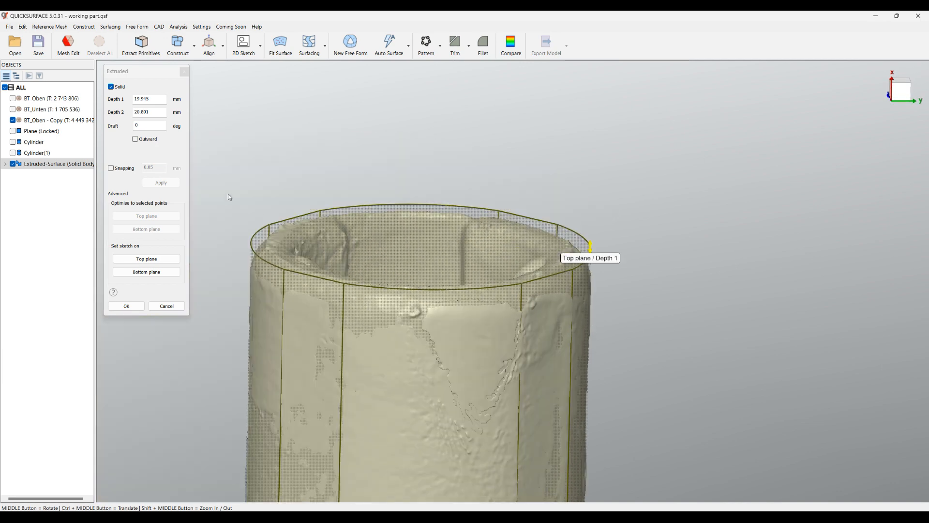
{"action": "left_click", "coordinate": [123, 168]}
{"action": "left_click_drag", "start_coordinate": [586, 244], "coordinate": [566, 263]}
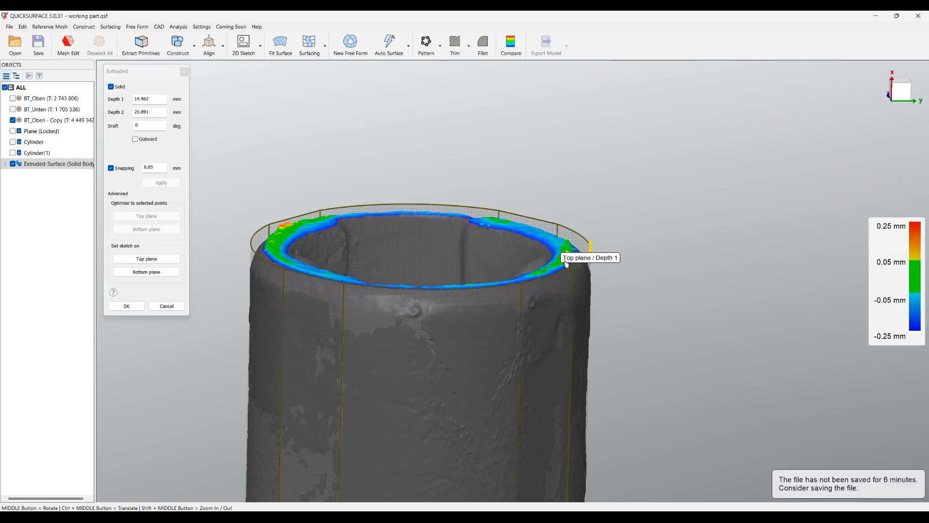
{"action": "mouse_move", "coordinate": [566, 264]}
{"action": "left_mouse_down"}
{"action": "mouse_move", "coordinate": [394, 272]}
{"action": "mouse_move", "coordinate": [274, 243]}
{"action": "mouse_move", "coordinate": [571, 255]}
{"action": "left_mouse_up"}
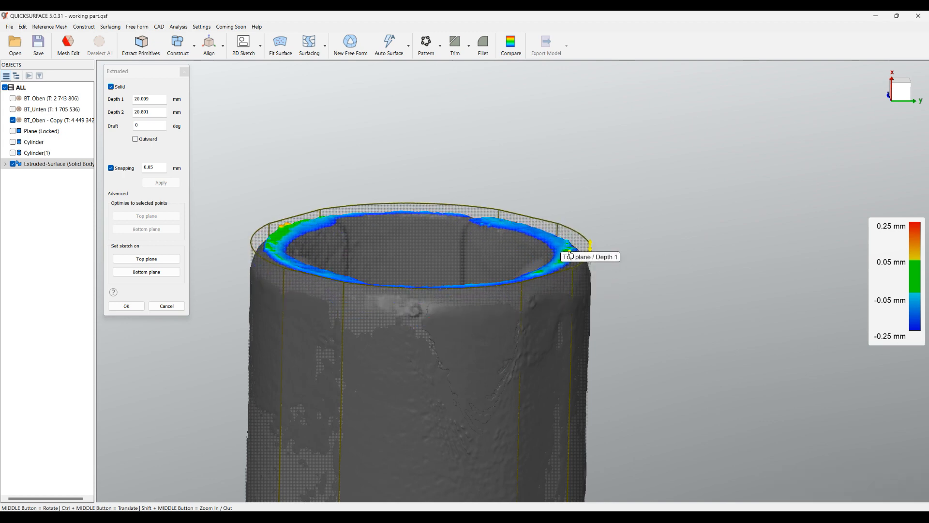
{"action": "middle_click_drag", "start_coordinate": [470, 185], "coordinate": [454, 128]}
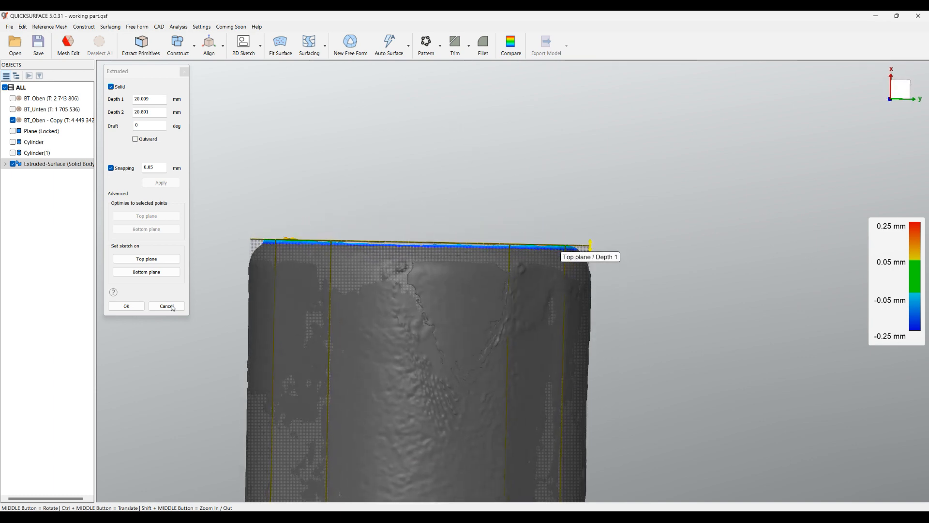
{"action": "left_click", "coordinate": [127, 306]}
- Show the fitted cylinder on the toothed head, compare it with the scan at 0.05 mm tolerance, and hide it again
{"action": "scroll", "coordinate": [441, 179], "scroll_direction": "down", "scroll_amount": 5}
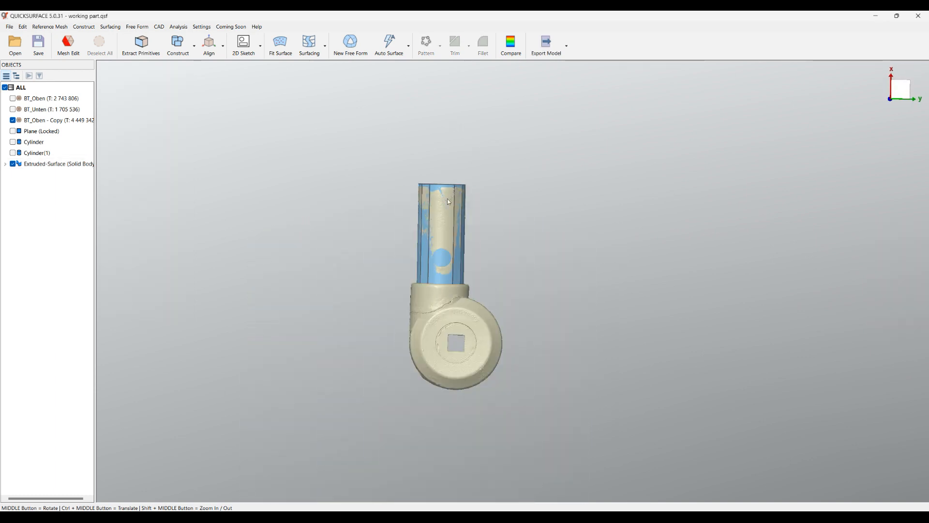
{"action": "scroll", "coordinate": [458, 275], "scroll_direction": "up", "scroll_amount": 4}
{"action": "middle_click_drag", "start_coordinate": [554, 256], "coordinate": [611, 328]}
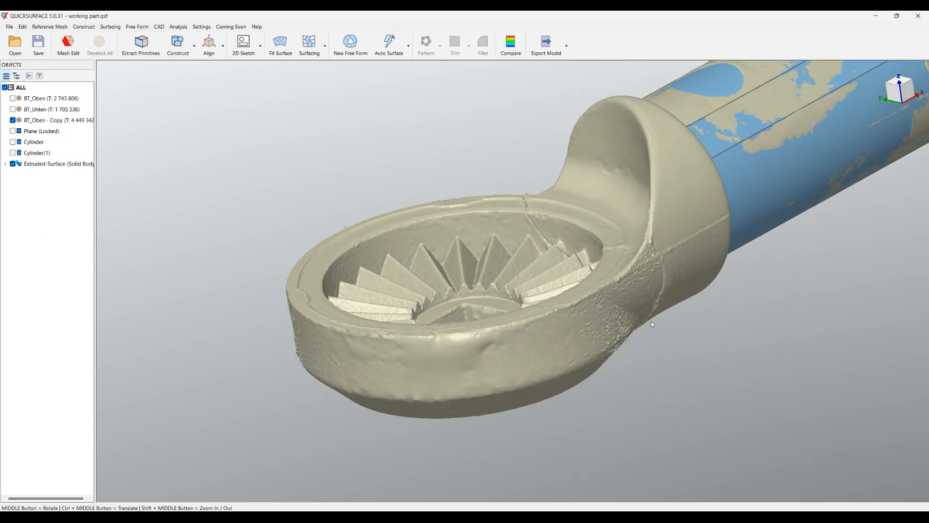
{"action": "middle_click_drag", "start_coordinate": [589, 328], "coordinate": [516, 229]}
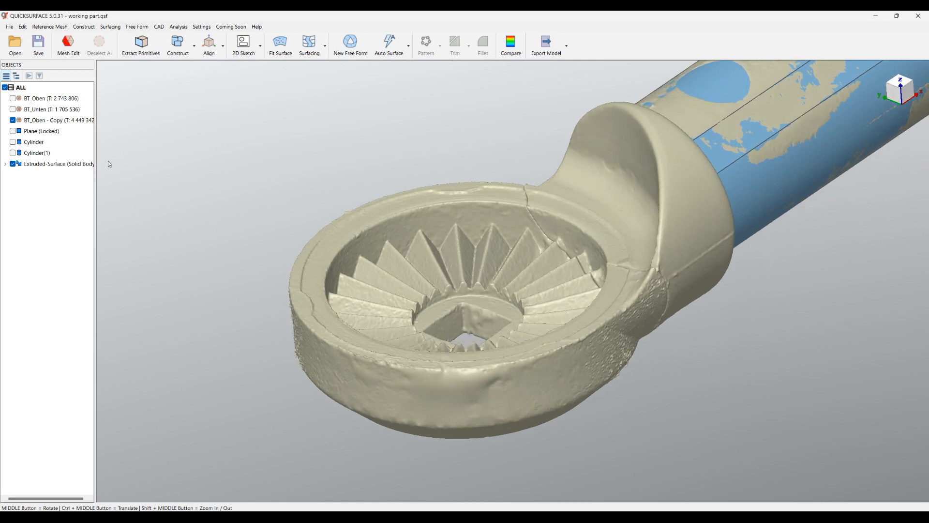
{"action": "left_click", "coordinate": [13, 143]}
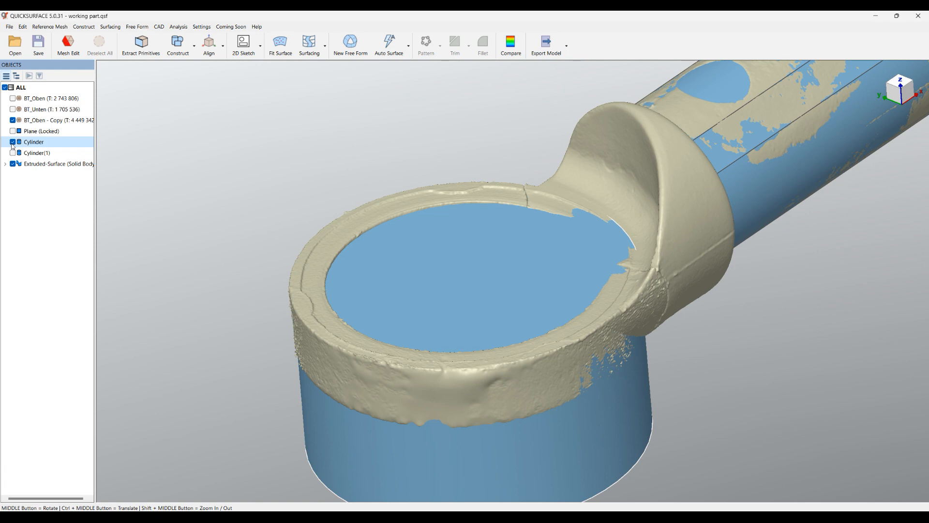
{"action": "left_click", "coordinate": [511, 48]}
{"action": "middle_click_drag", "start_coordinate": [520, 328], "coordinate": [532, 231]}
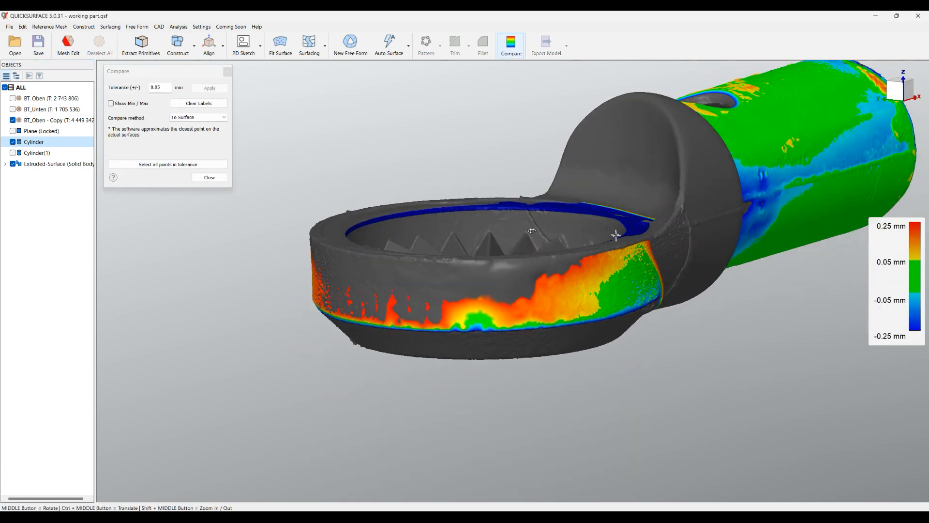
{"action": "left_click", "coordinate": [209, 178]}
{"action": "middle_click_drag", "start_coordinate": [634, 380], "coordinate": [614, 430]}
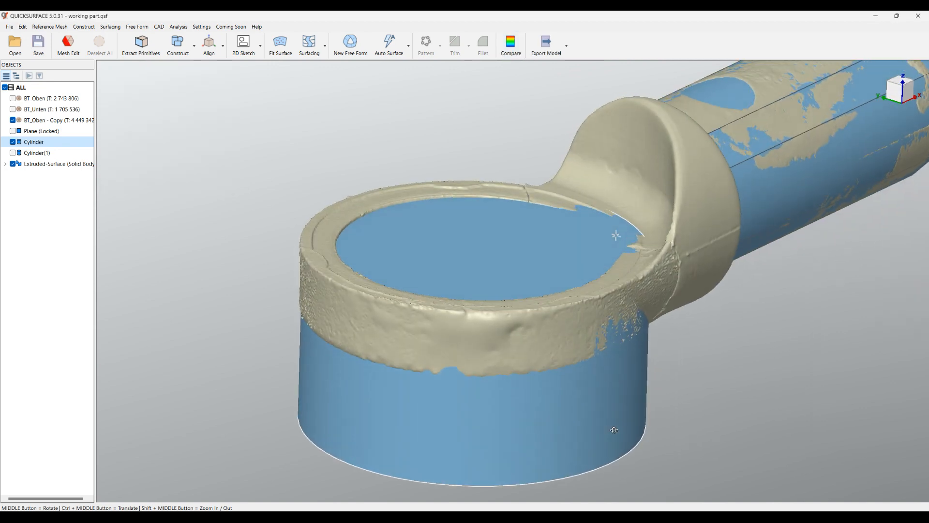
{"action": "left_click", "coordinate": [13, 141]}
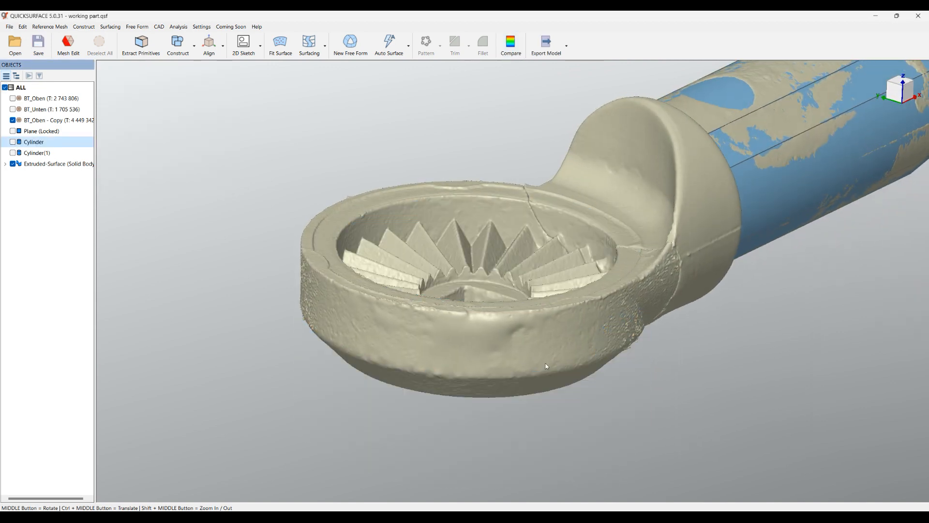
- Show the toothed head's outer cylinder and set its diameter to 37.5 mm
{"action": "middle_click_drag", "start_coordinate": [576, 234], "coordinate": [529, 221]}
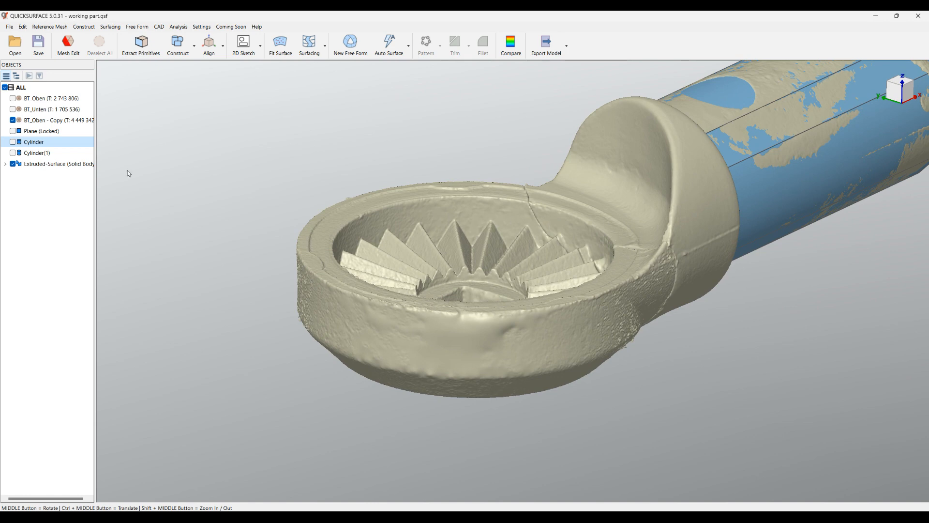
{"action": "right_click", "coordinate": [28, 143]}
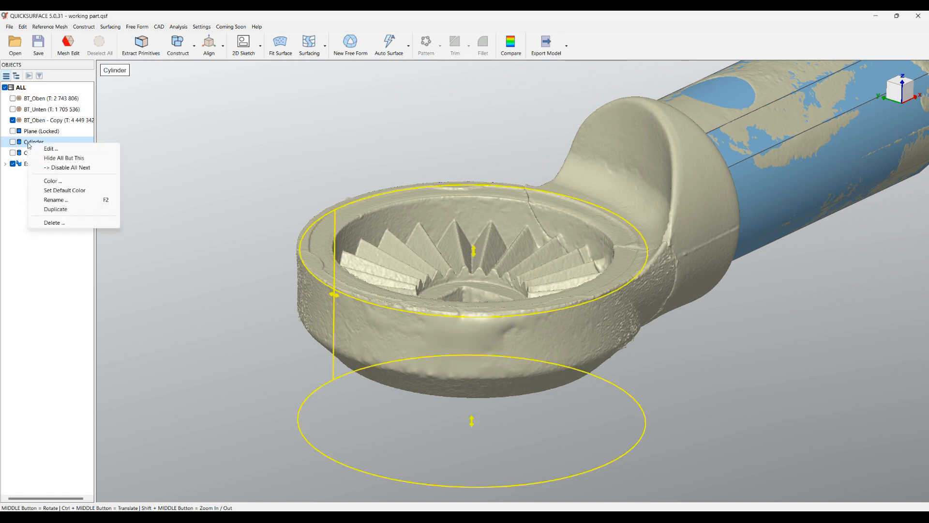
{"action": "left_click", "coordinate": [185, 139]}
{"action": "middle_click_drag", "start_coordinate": [426, 213], "coordinate": [388, 145]}
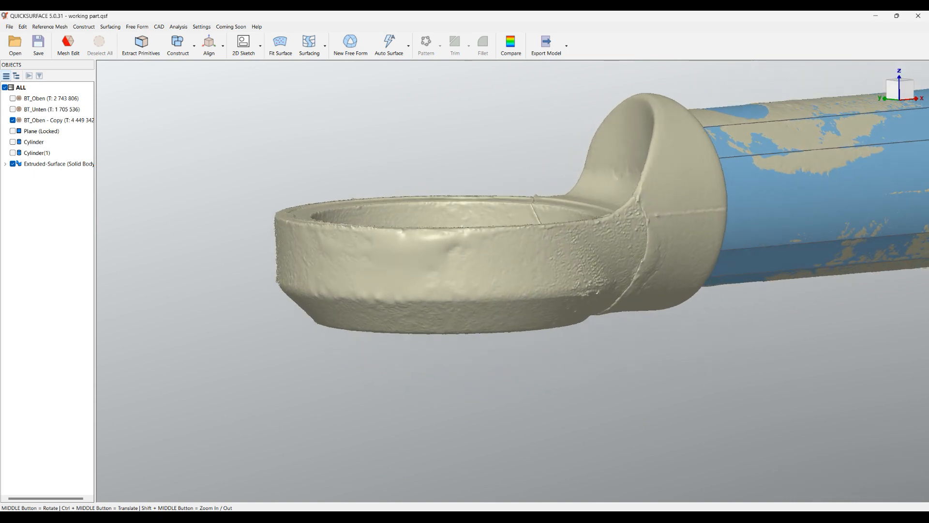
{"action": "left_click", "coordinate": [13, 142]}
{"action": "right_click", "coordinate": [37, 142]}
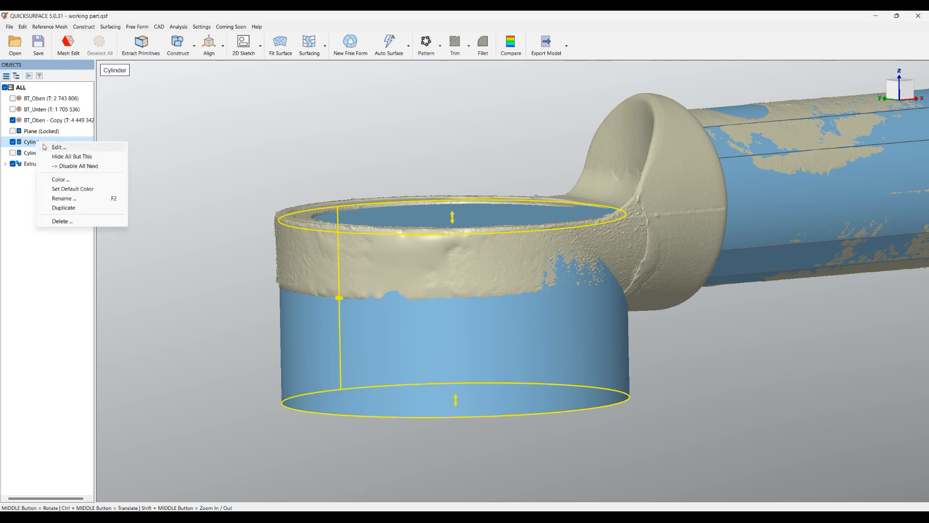
{"action": "left_click", "coordinate": [56, 148]}
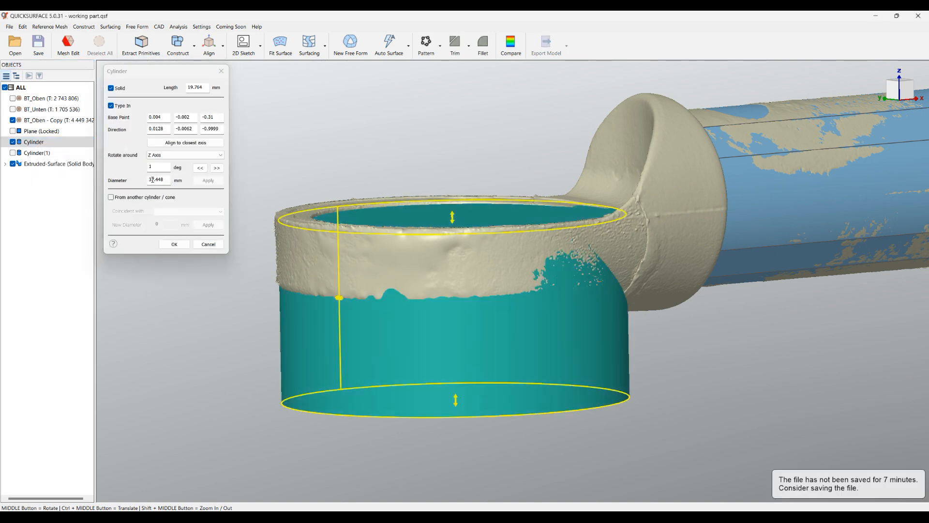
{"action": "left_click_drag", "start_coordinate": [155, 179], "coordinate": [170, 180]}
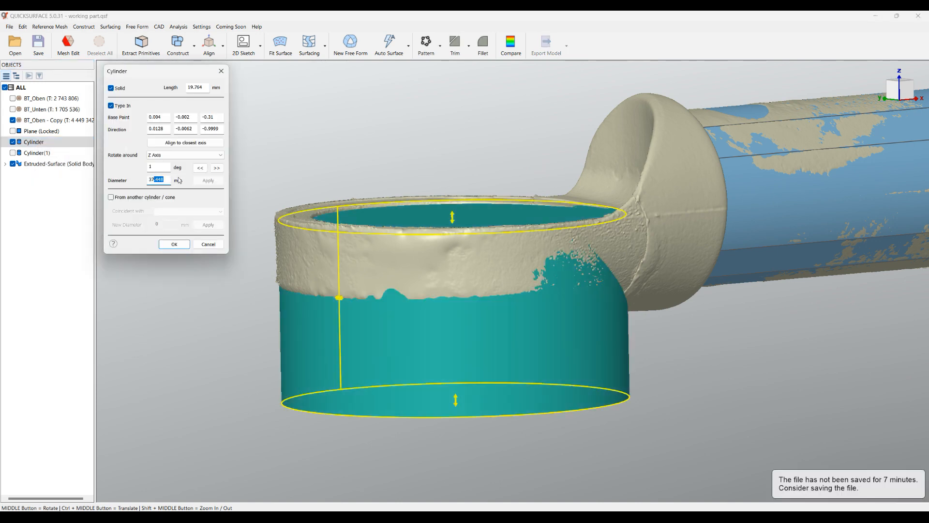
{"action": "type", "text": "."}
{"action": "left_click", "coordinate": [208, 180]}
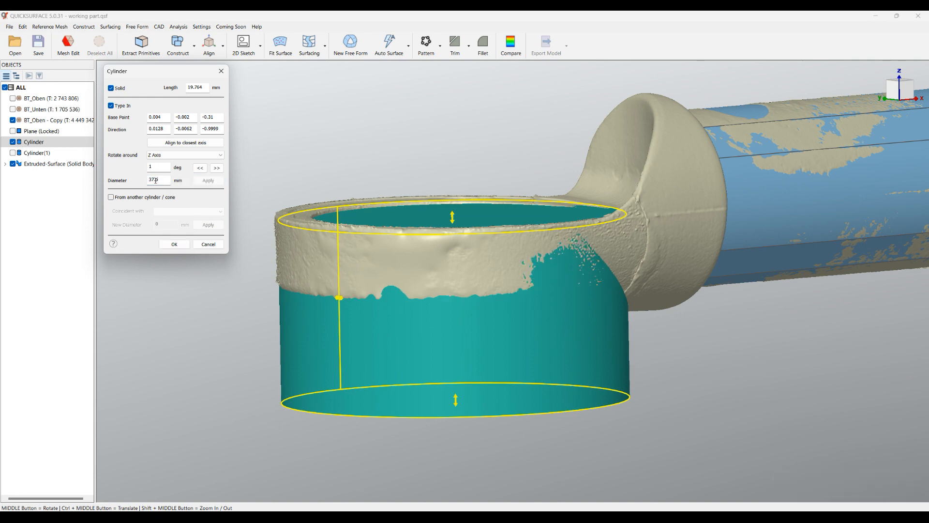
{"action": "left_click", "coordinate": [174, 244]}
{"action": "middle_click_drag", "start_coordinate": [515, 225], "coordinate": [546, 236]}
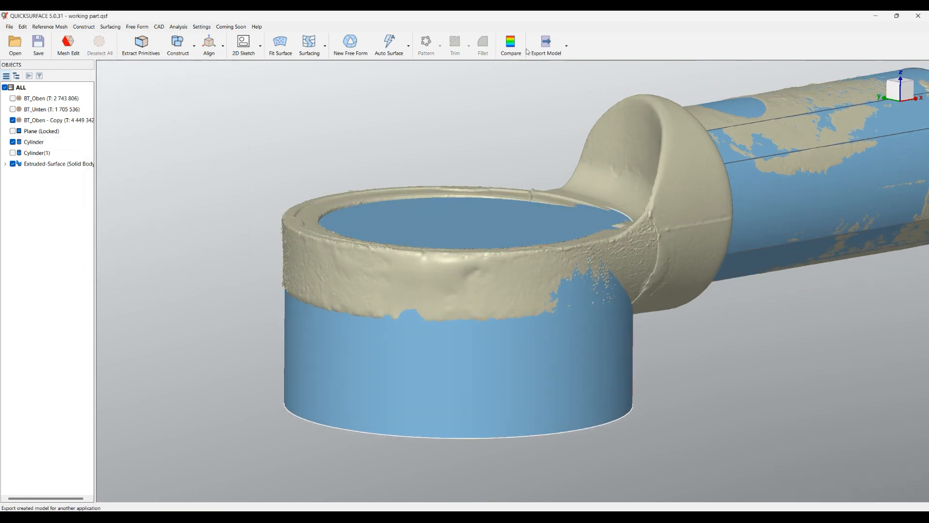
{"action": "middle_click_drag", "start_coordinate": [533, 188], "coordinate": [384, 218]}
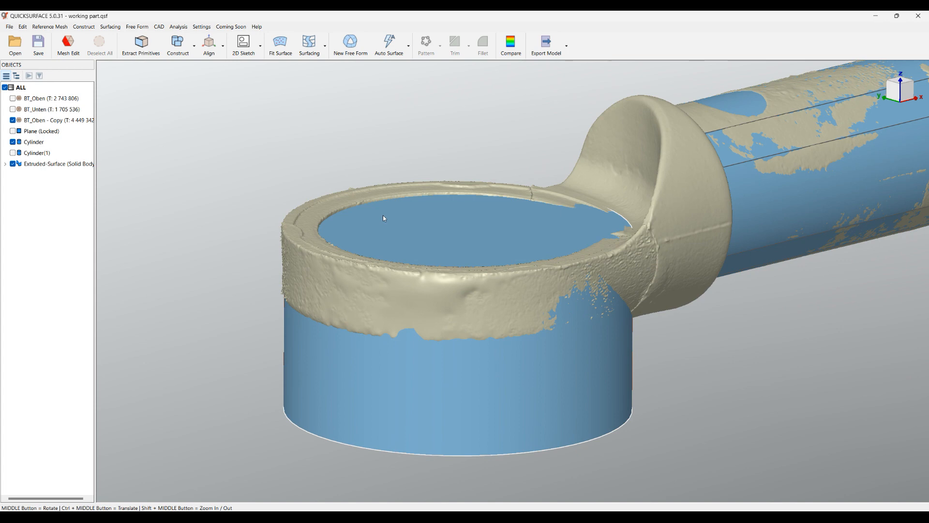
- Hide the cylinder and create a revolved-surface section sketch about the Z axis, rotated about 91.5° to slice the toothed head's wall
{"action": "left_click", "coordinate": [13, 142]}
{"action": "left_click", "coordinate": [249, 57]}
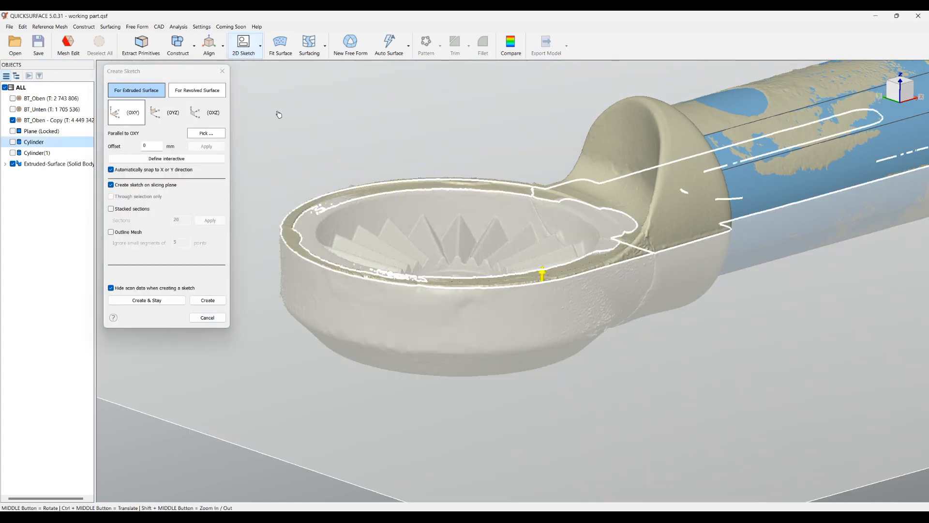
{"action": "left_click", "coordinate": [202, 95]}
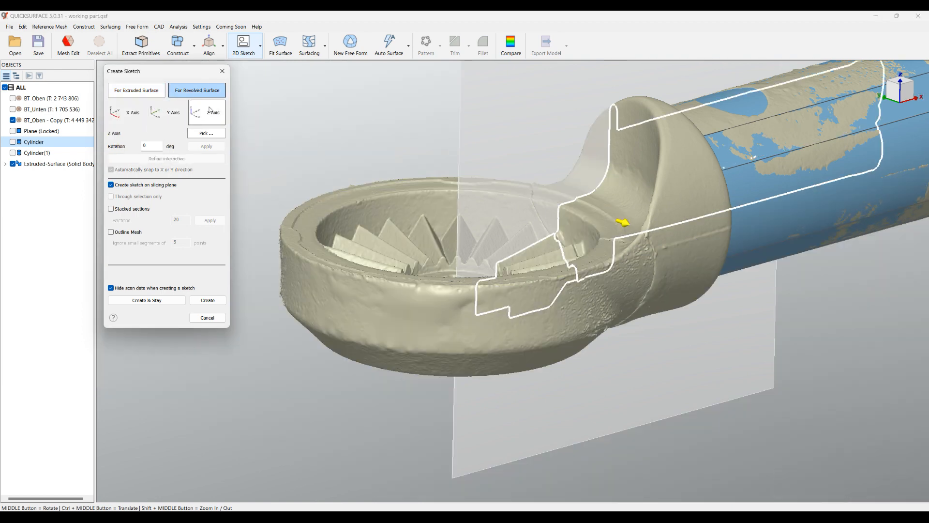
{"action": "left_click_drag", "start_coordinate": [623, 222], "coordinate": [523, 345]}
{"action": "left_click_drag", "start_coordinate": [578, 248], "coordinate": [613, 387]}
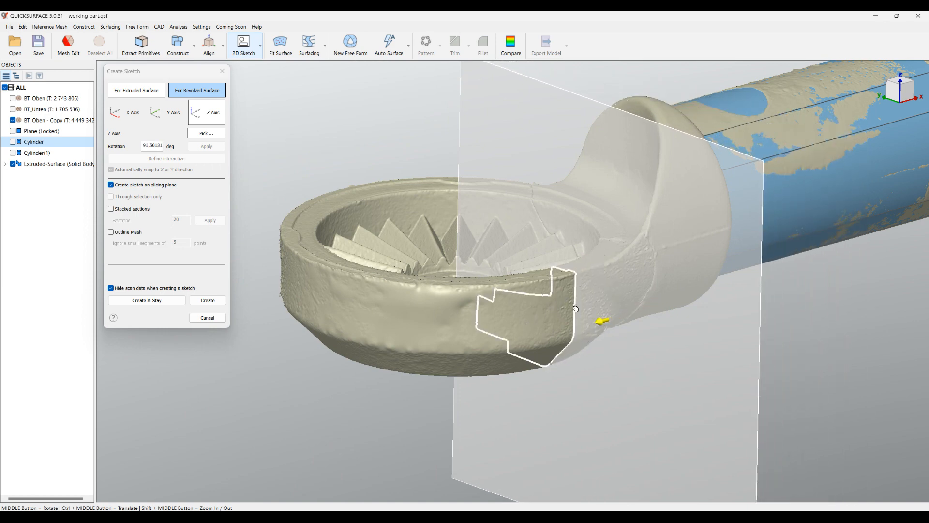
{"action": "left_click", "coordinate": [212, 301]}
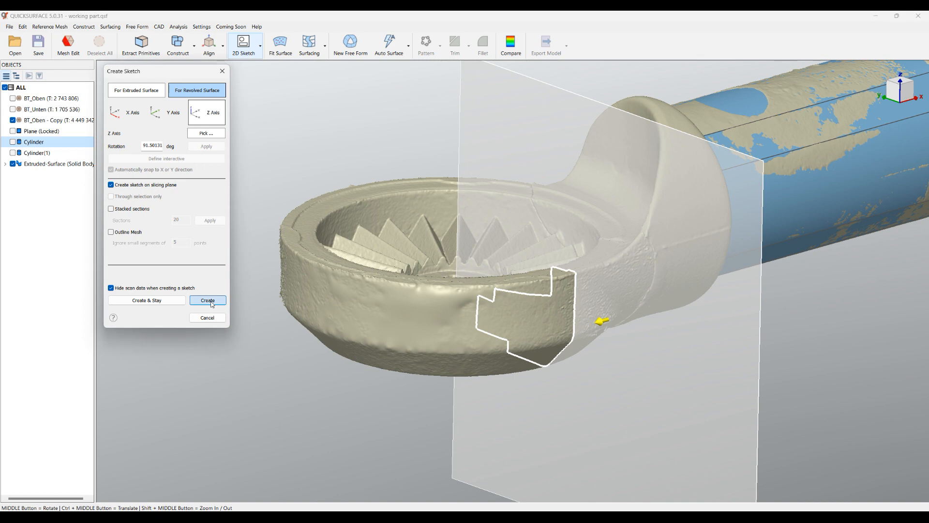
{"action": "left_click", "coordinate": [212, 302]}
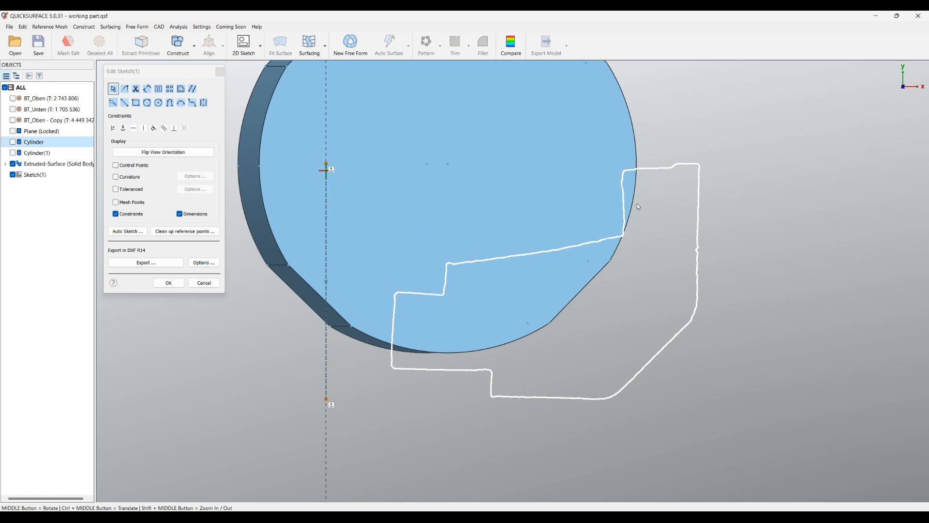
{"action": "left_click", "coordinate": [15, 124]}
{"action": "left_click", "coordinate": [14, 124]}
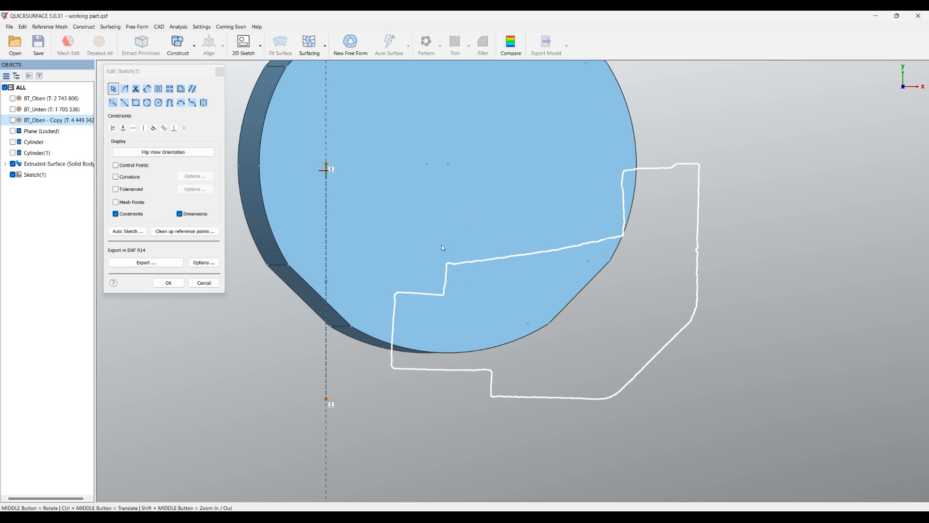
- Hide the extruded solid and instant-fit lines to the section's outer wall, lowest edge and slanted edge
{"action": "left_click", "coordinate": [13, 163]}
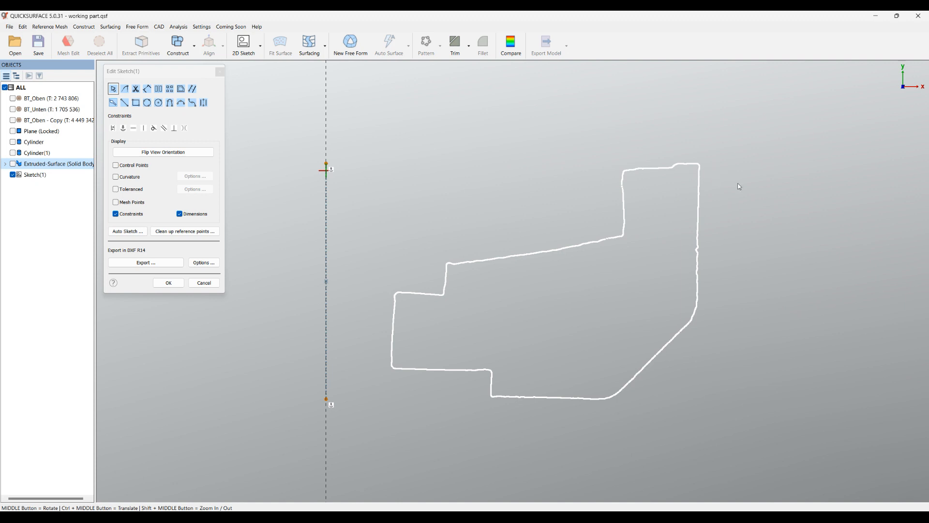
{"action": "left_click", "coordinate": [114, 103]}
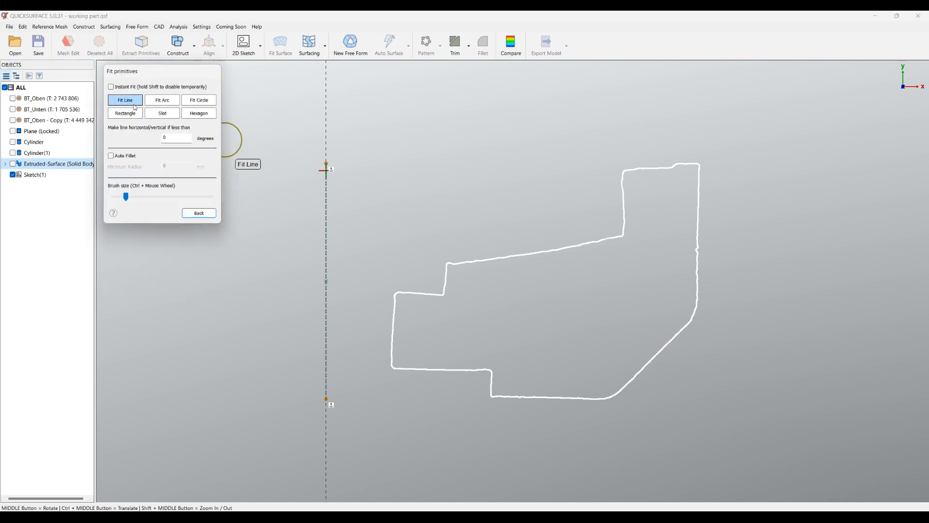
{"action": "left_click", "coordinate": [111, 88]}
{"action": "left_click_drag", "start_coordinate": [700, 198], "coordinate": [698, 279]}
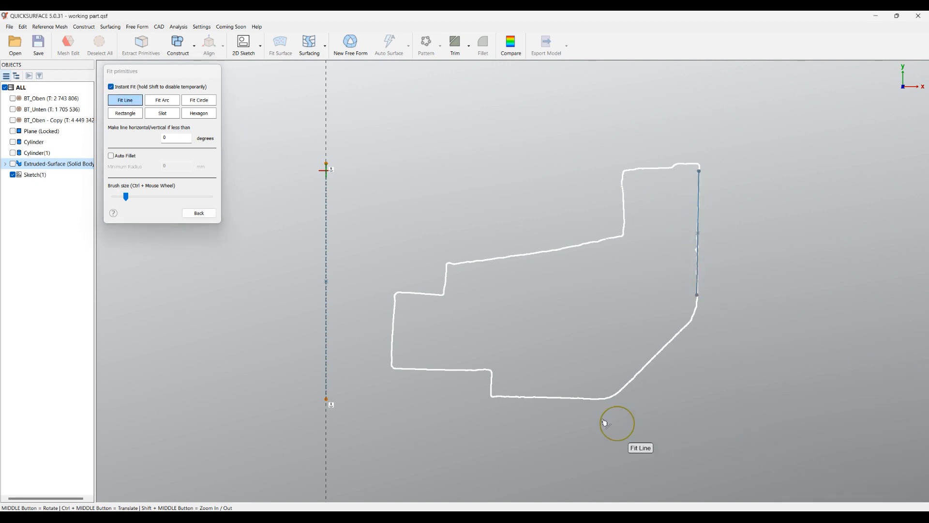
{"action": "left_click_drag", "start_coordinate": [594, 399], "coordinate": [506, 398]}
{"action": "left_click_drag", "start_coordinate": [628, 415], "coordinate": [693, 323]}
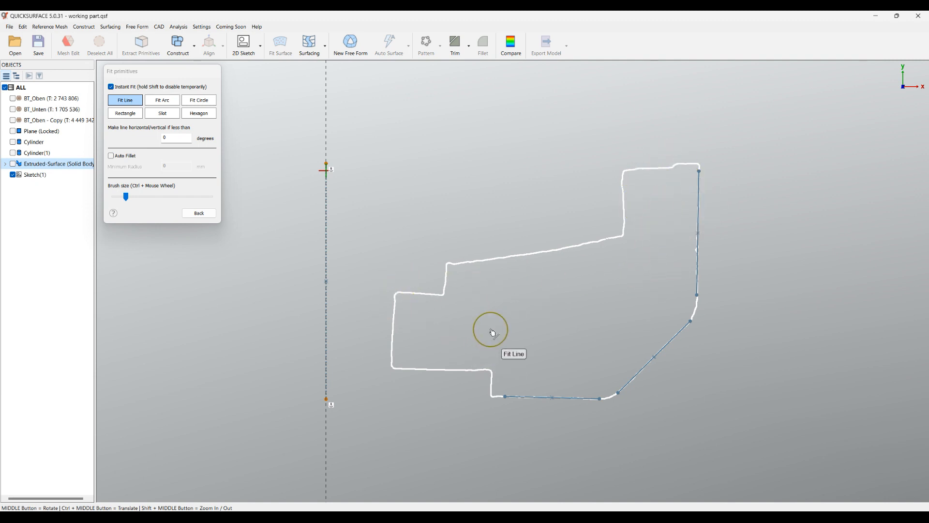
- Fit lines to the short step wall and the inner lower edge of the section, and finish fitting
{"action": "scroll", "coordinate": [498, 379], "scroll_direction": "up", "scroll_amount": 5}
{"action": "left_click_drag", "start_coordinate": [488, 405], "coordinate": [479, 365]}
{"action": "left_click_drag", "start_coordinate": [440, 342], "coordinate": [223, 340]}
{"action": "scroll", "coordinate": [440, 297], "scroll_direction": "down", "scroll_amount": 2}
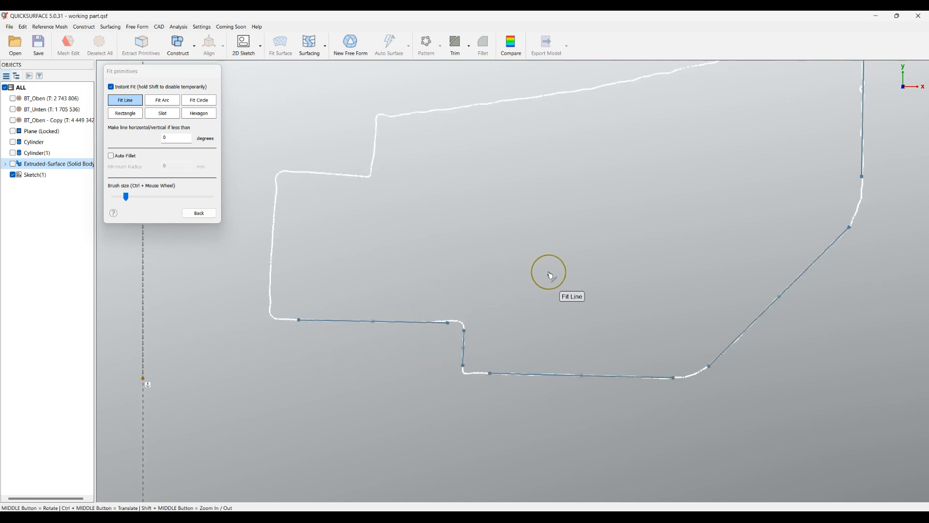
{"action": "middle_click_drag", "start_coordinate": [506, 223], "coordinate": [479, 283], "text": "ctrl"}
{"action": "scroll", "coordinate": [476, 285], "scroll_direction": "down", "scroll_amount": 2}
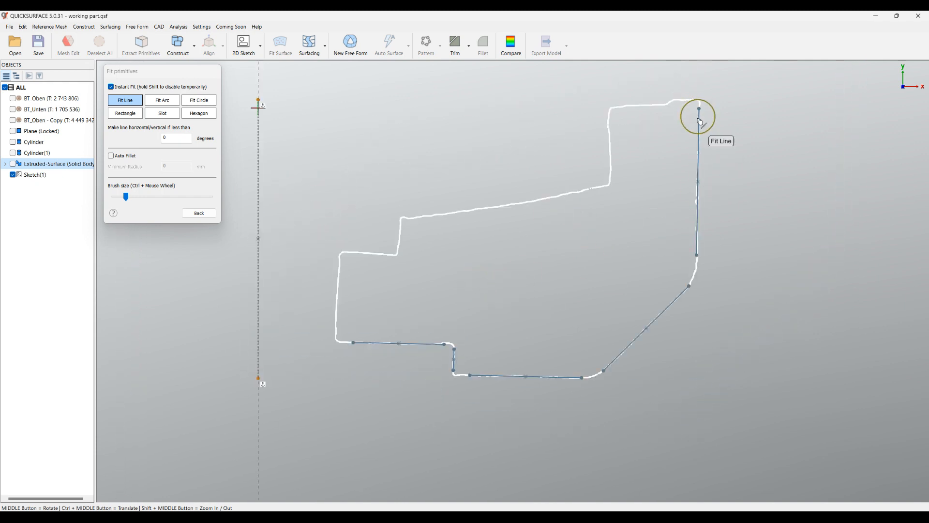
{"action": "left_click", "coordinate": [199, 214]}
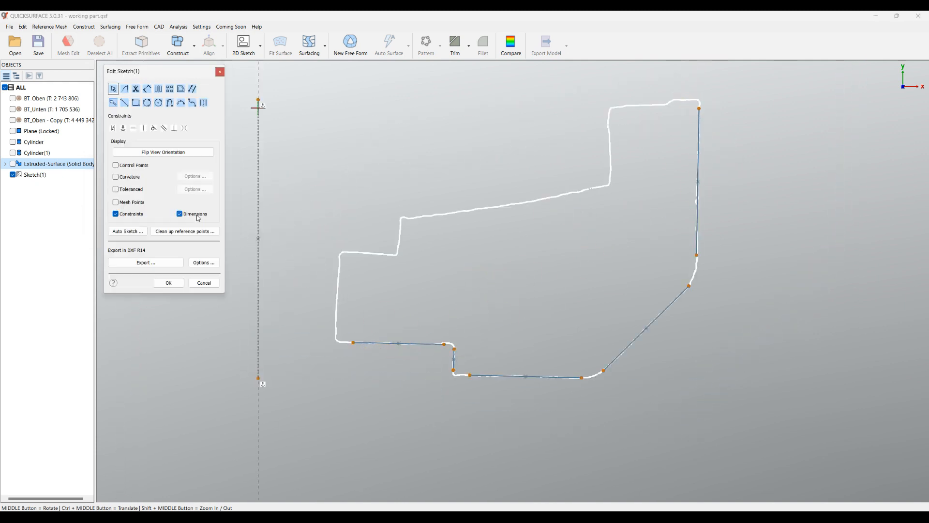
- Constrain the inner lower line to horizontal and the short step line to vertical
{"action": "left_click", "coordinate": [420, 347]}
{"action": "left_click", "coordinate": [428, 332]}
{"action": "scroll", "coordinate": [397, 358], "scroll_direction": "up", "scroll_amount": 2}
{"action": "left_click", "coordinate": [457, 331]}
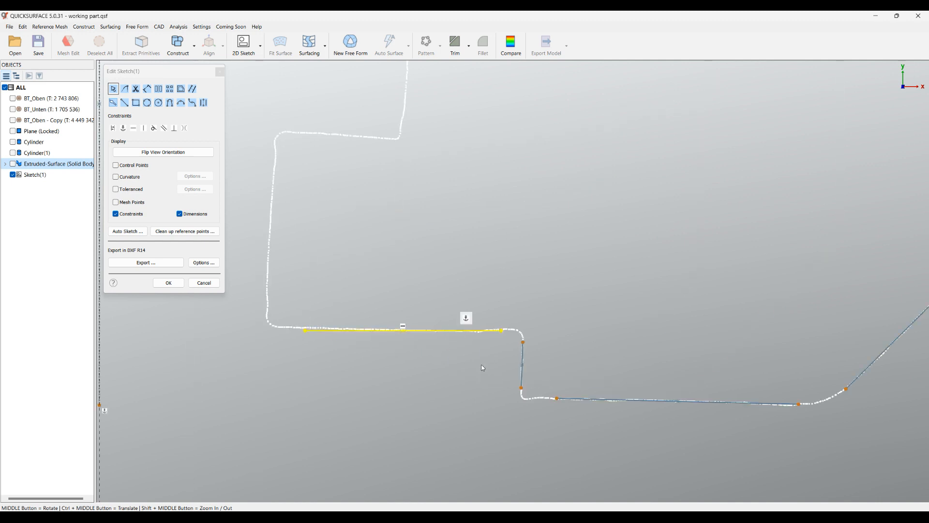
{"action": "left_click", "coordinate": [522, 365]}
{"action": "left_click", "coordinate": [532, 347]}
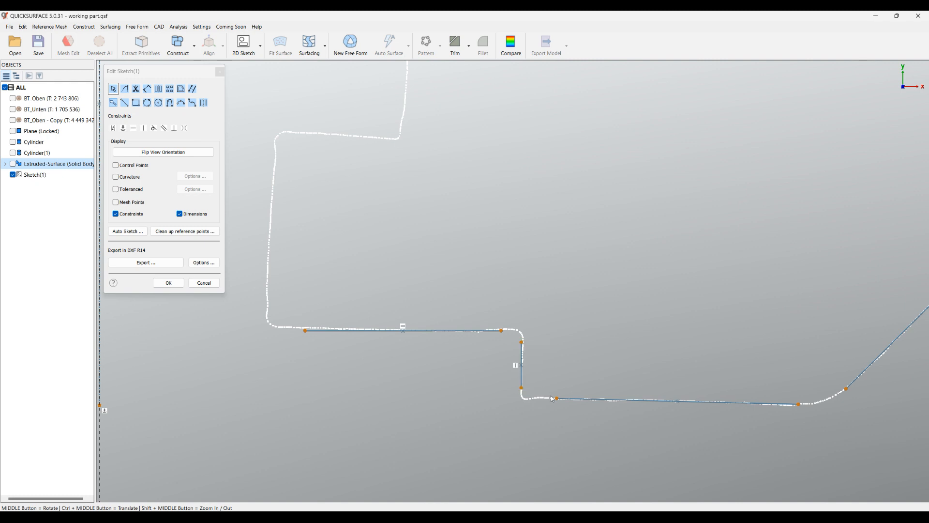
- Constrain the lowest line to horizontal and the outer wall line to vertical
{"action": "left_click", "coordinate": [616, 404]}
{"action": "left_click", "coordinate": [626, 386]}
{"action": "mouse_move", "coordinate": [683, 387]}
{"action": "middle_mouse_down", "text": "ctrl"}
{"action": "mouse_move", "coordinate": [602, 364]}
{"action": "mouse_move", "coordinate": [594, 324]}
{"action": "middle_mouse_up", "text": "ctrl"}
{"action": "left_click_drag", "start_coordinate": [561, 339], "coordinate": [562, 337]}
{"action": "scroll", "coordinate": [565, 355], "scroll_direction": "down", "scroll_amount": 5}
{"action": "middle_click_drag", "start_coordinate": [749, 231], "coordinate": [651, 262], "text": "ctrl"}
{"action": "left_click", "coordinate": [621, 245]}
{"action": "left_click", "coordinate": [630, 231]}
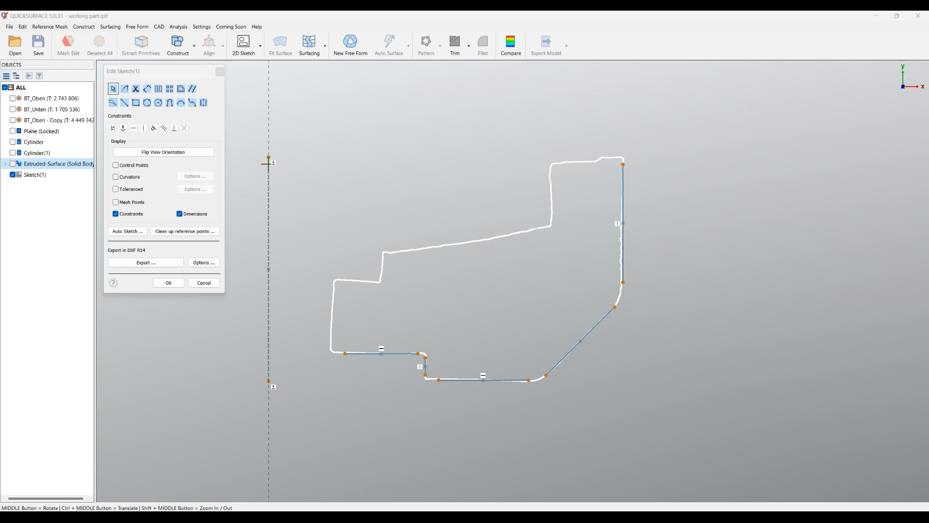
- Dimension the outer wall line at 18.75 mm from the revolve axis and delete its vertical constraint
{"action": "left_click", "coordinate": [147, 89]}
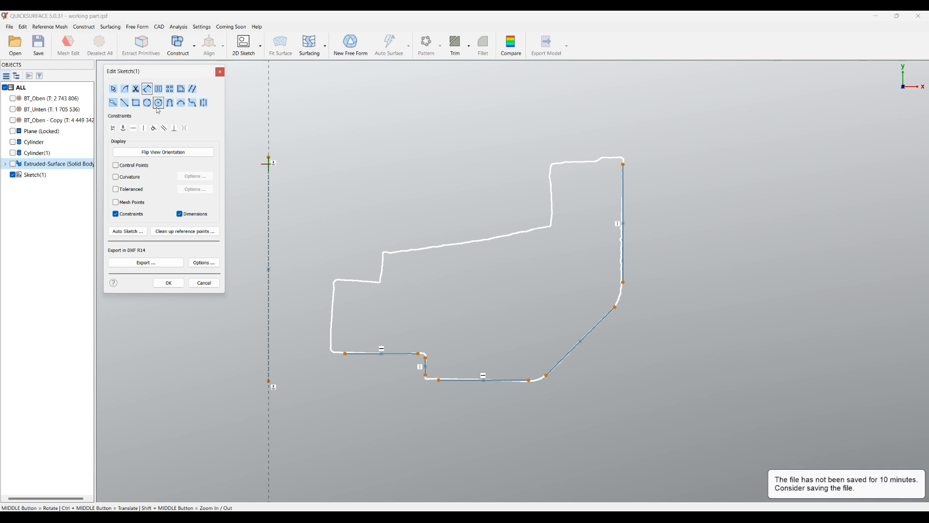
{"action": "left_click", "coordinate": [270, 198]}
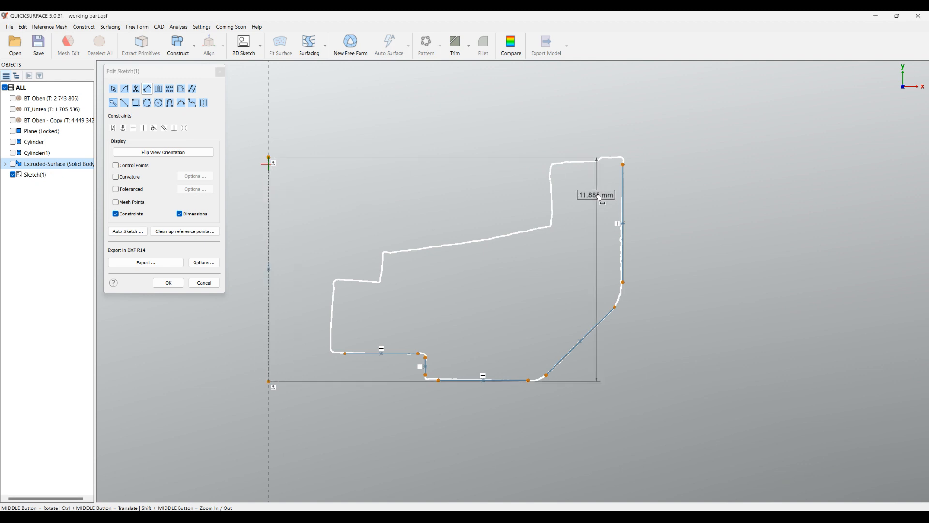
{"action": "left_click", "coordinate": [625, 202]}
{"action": "left_click", "coordinate": [499, 118]}
{"action": "left_click_drag", "start_coordinate": [476, 118], "coordinate": [503, 118]}
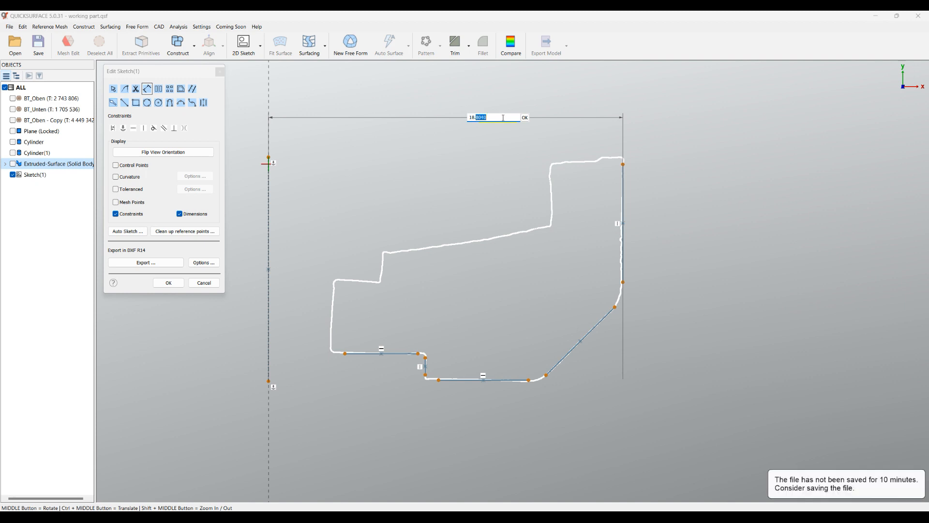
{"action": "type", "text": "75"}
{"action": "key", "text": "Return"}
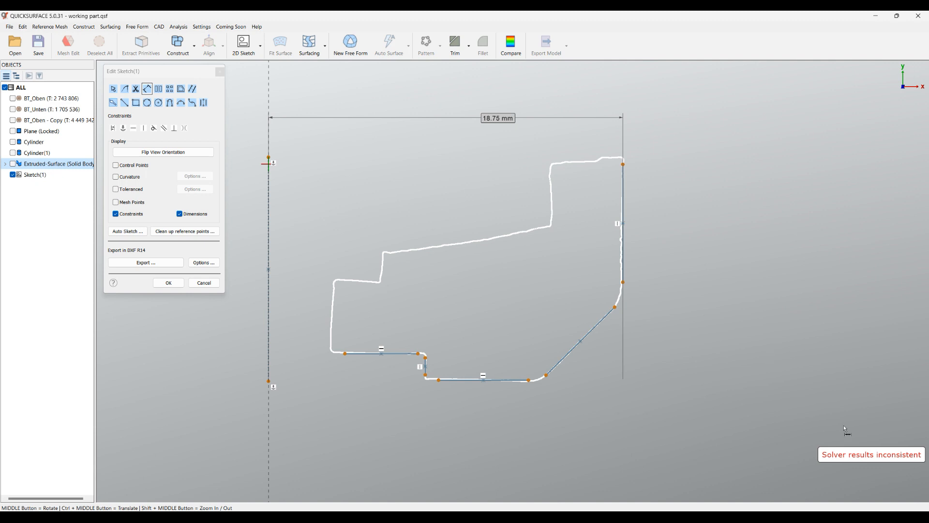
{"action": "left_click", "coordinate": [616, 225]}
{"action": "key", "text": "Delete"}
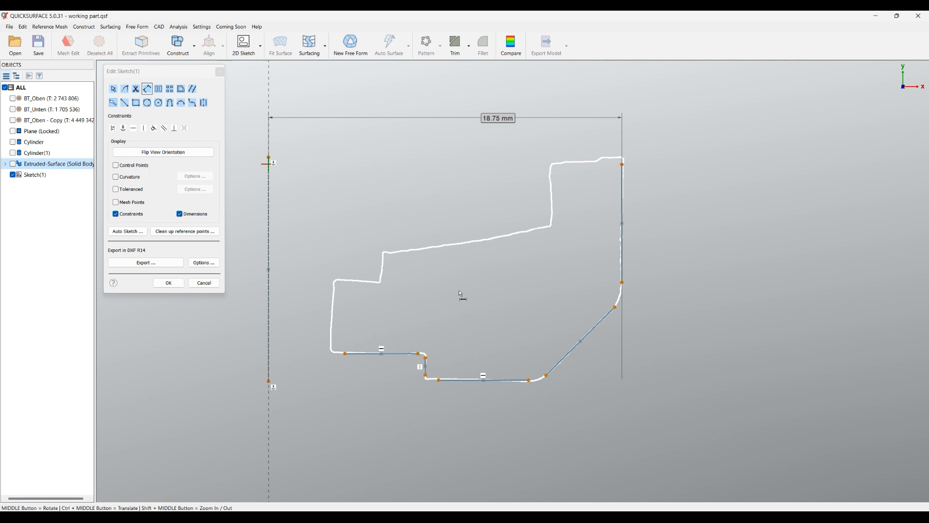
- Join the step lines at sharp corners and round both ends of the slanted line, the upper with radius about 2.2 mm
{"action": "left_click", "coordinate": [114, 89]}
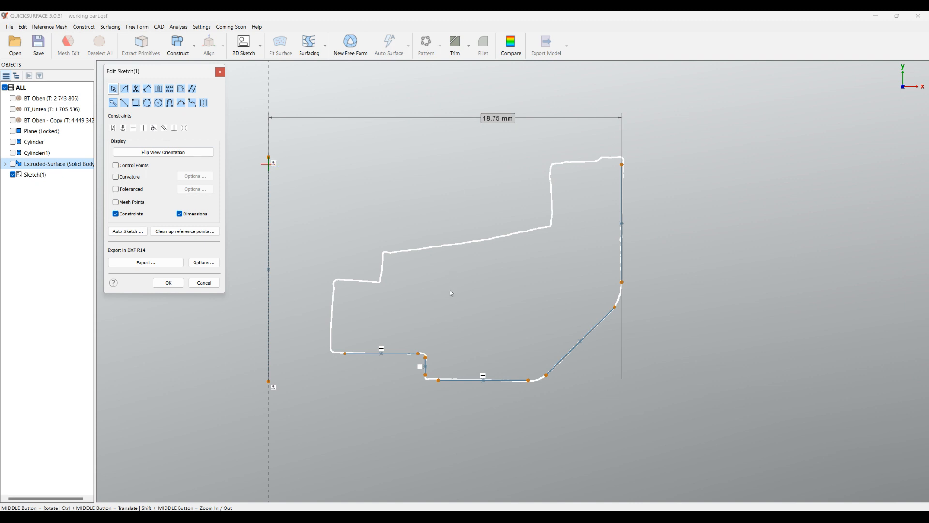
{"action": "mouse_move", "coordinate": [411, 319]}
{"action": "left_mouse_down"}
{"action": "mouse_move", "coordinate": [405, 337]}
{"action": "mouse_move", "coordinate": [432, 361]}
{"action": "mouse_move", "coordinate": [441, 342]}
{"action": "mouse_move", "coordinate": [400, 387]}
{"action": "mouse_move", "coordinate": [453, 399]}
{"action": "left_mouse_up"}
{"action": "scroll", "coordinate": [437, 379], "scroll_direction": "up", "scroll_amount": 5}
{"action": "mouse_move", "coordinate": [763, 375]}
{"action": "left_mouse_down"}
{"action": "mouse_move", "coordinate": [684, 381]}
{"action": "mouse_move", "coordinate": [629, 407]}
{"action": "left_mouse_up"}
{"action": "mouse_move", "coordinate": [743, 423]}
{"action": "left_mouse_down"}
{"action": "mouse_move", "coordinate": [639, 390]}
{"action": "mouse_move", "coordinate": [677, 431]}
{"action": "left_mouse_up"}
{"action": "middle_click_drag", "start_coordinate": [733, 338], "coordinate": [463, 361], "text": "ctrl"}
{"action": "mouse_move", "coordinate": [568, 282]}
{"action": "left_mouse_down"}
{"action": "mouse_move", "coordinate": [523, 219]}
{"action": "mouse_move", "coordinate": [601, 280]}
{"action": "left_mouse_up"}
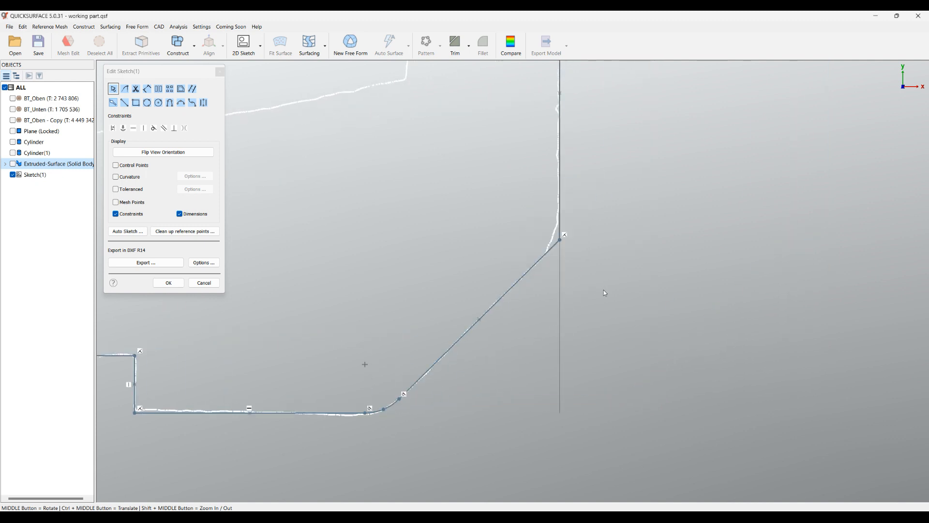
{"action": "mouse_move", "coordinate": [602, 186]}
{"action": "left_mouse_down"}
{"action": "mouse_move", "coordinate": [554, 267]}
{"action": "mouse_move", "coordinate": [588, 281]}
{"action": "left_mouse_up"}
{"action": "key", "text": "Return"}
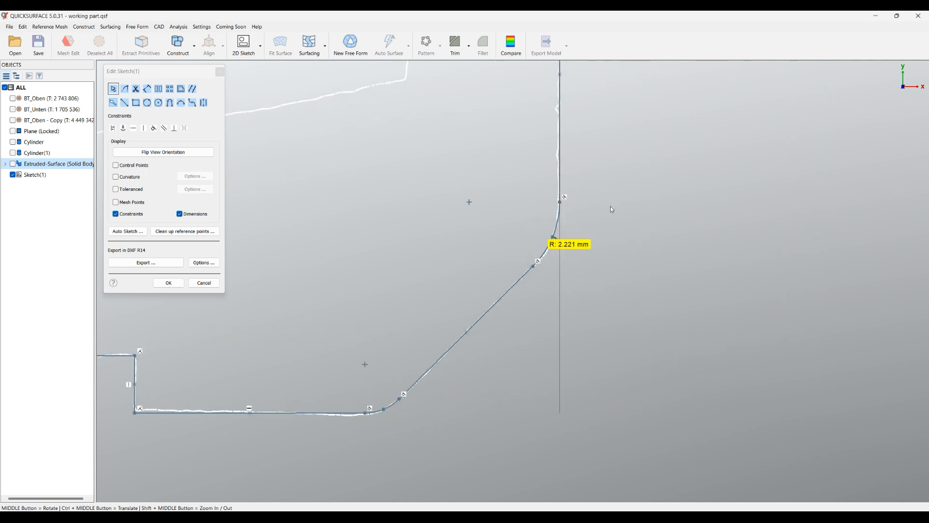
- Extend the outer wall line upward past the scan section and draw a horizontal line from its end toward the axis
{"action": "scroll", "coordinate": [643, 339], "scroll_direction": "down", "scroll_amount": 5}
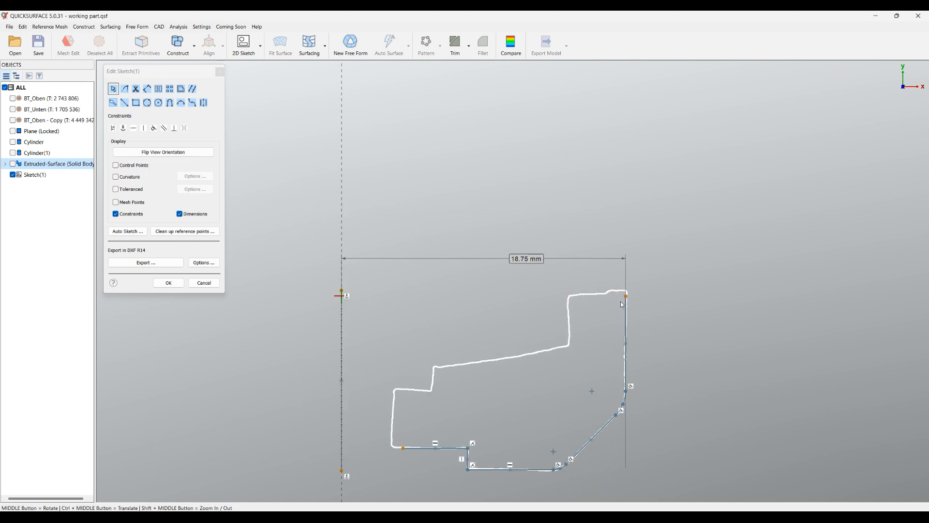
{"action": "left_click_drag", "start_coordinate": [627, 297], "coordinate": [626, 218]}
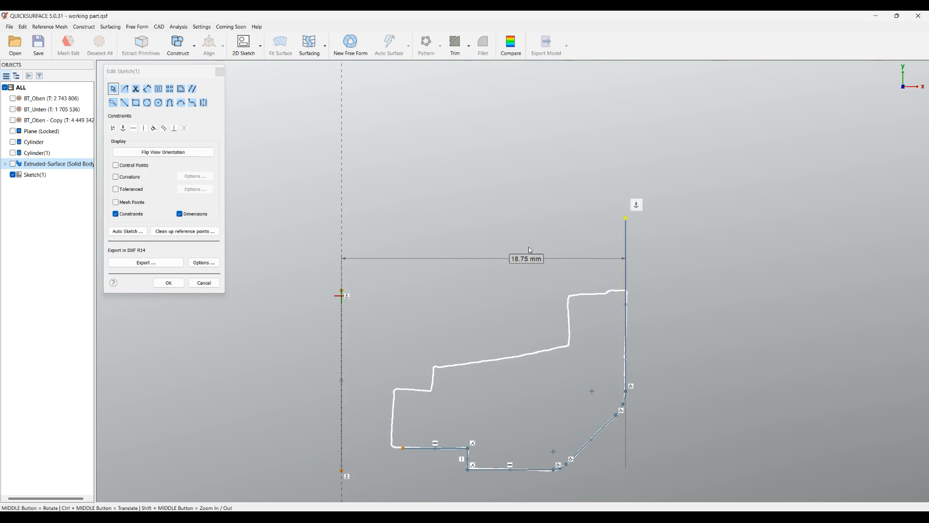
{"action": "left_click", "coordinate": [343, 289]}
{"action": "left_click", "coordinate": [124, 103]}
{"action": "left_click", "coordinate": [626, 219]}
{"action": "left_click", "coordinate": [382, 218]}
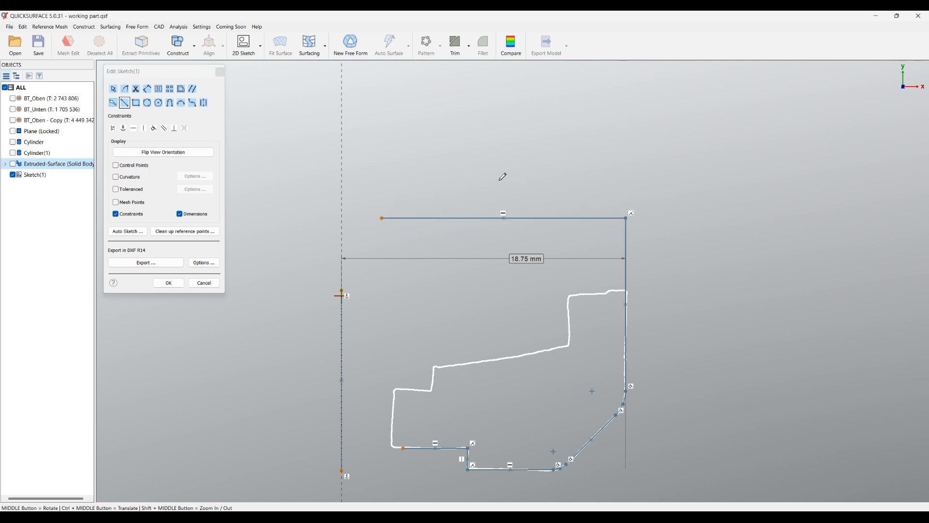
{"action": "key", "text": "Escape"}
- Close the profile by joining its upper and lower horizontal lines to the axis, and revolve it into a solid
{"action": "left_click_drag", "start_coordinate": [405, 190], "coordinate": [391, 313]}
{"action": "mouse_move", "coordinate": [385, 426]}
{"action": "left_mouse_down"}
{"action": "mouse_move", "coordinate": [373, 428]}
{"action": "mouse_move", "coordinate": [410, 482]}
{"action": "mouse_move", "coordinate": [412, 436]}
{"action": "left_mouse_up"}
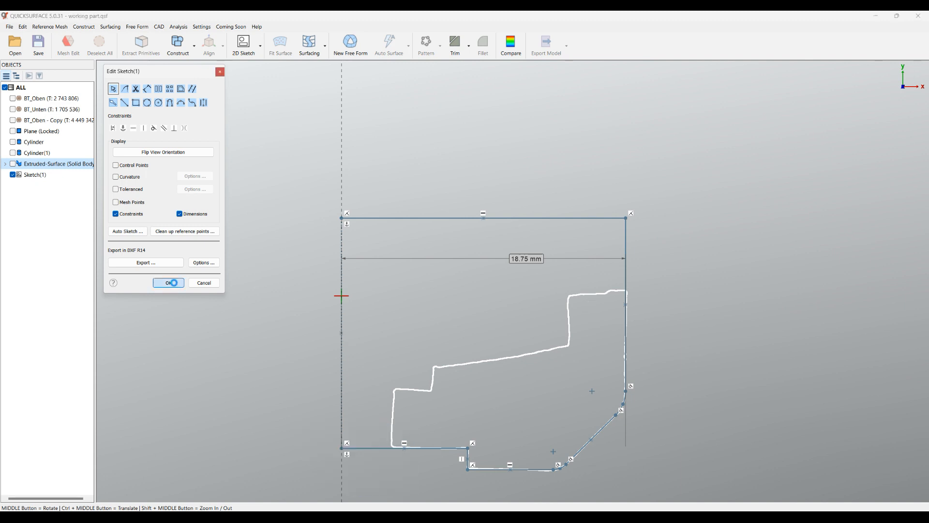
{"action": "left_click", "coordinate": [168, 283]}
{"action": "left_click", "coordinate": [458, 274]}
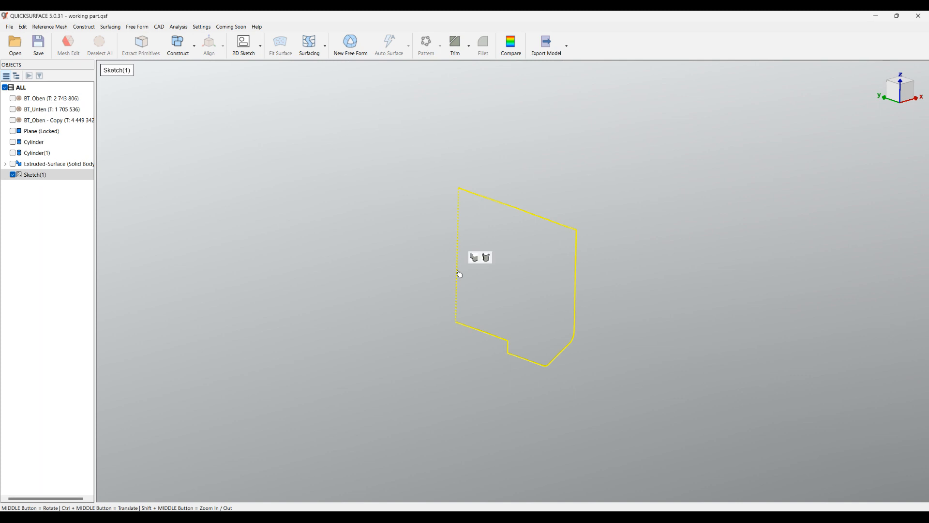
{"action": "left_click", "coordinate": [487, 260]}
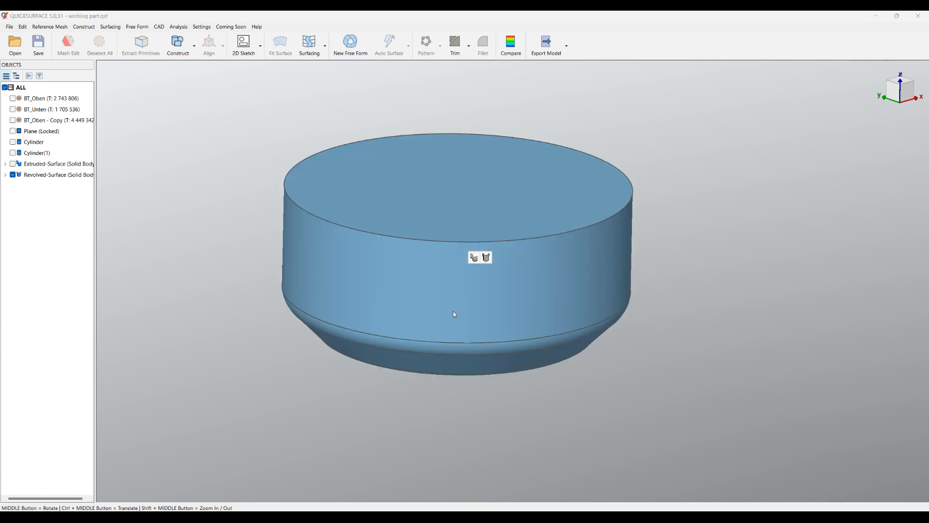
- Show the merged scan mesh with the revolved solid and examine how the head meets the shaft collar
{"action": "left_click", "coordinate": [13, 120]}
{"action": "middle_click_drag", "start_coordinate": [484, 290], "coordinate": [529, 345]}
{"action": "scroll", "coordinate": [529, 343], "scroll_direction": "down", "scroll_amount": 3}
{"action": "middle_click_drag", "start_coordinate": [366, 234], "coordinate": [401, 416]}
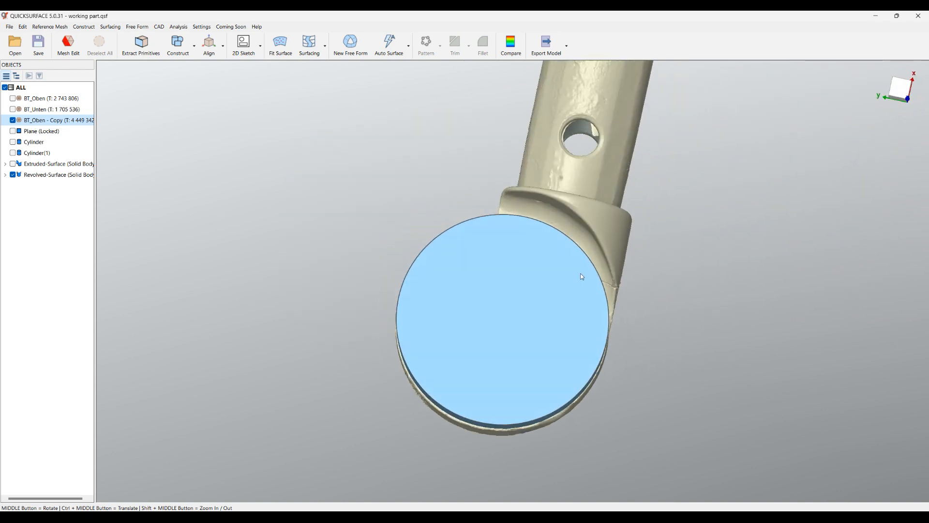
{"action": "middle_click_drag", "start_coordinate": [582, 276], "coordinate": [600, 263]}
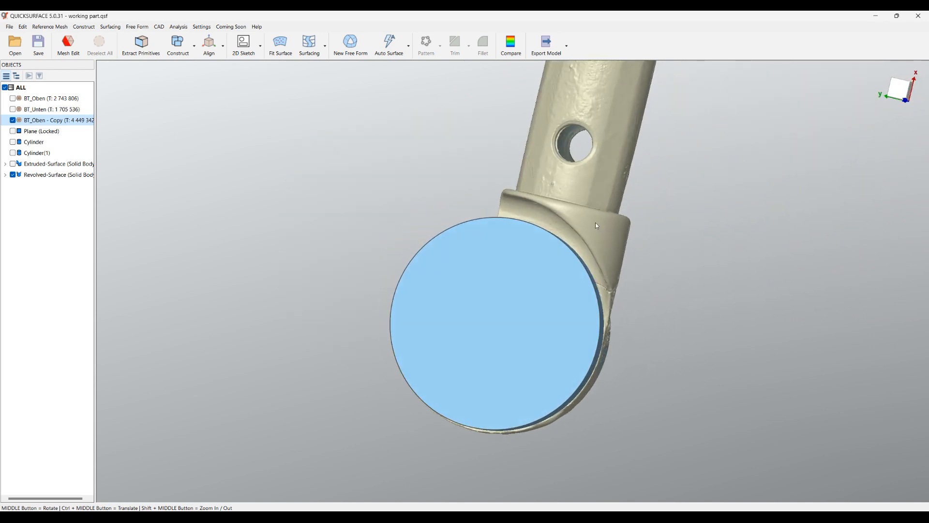
{"action": "middle_click_drag", "start_coordinate": [615, 232], "coordinate": [582, 318]}
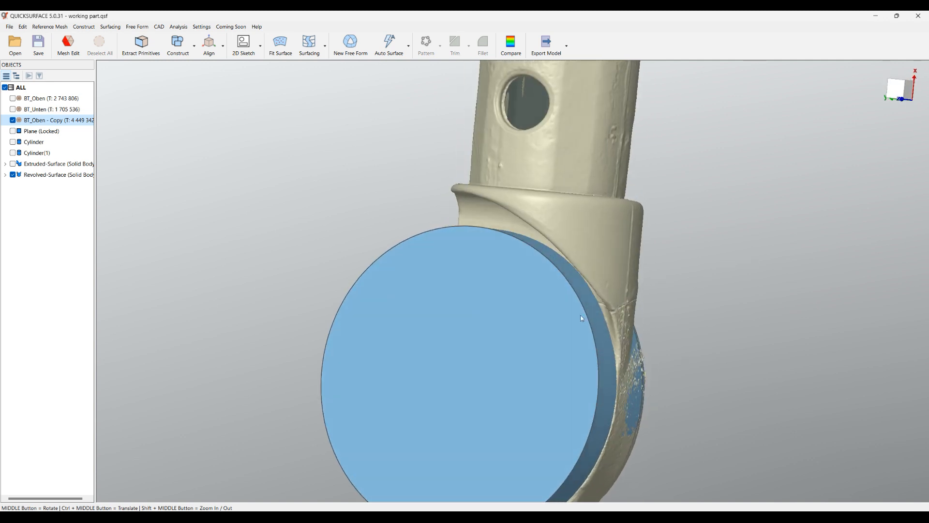
- Start extracting primitives and select the collar's outer surface with the Magic Wand at 1.6 degrees sensitivity
{"action": "left_click", "coordinate": [143, 48]}
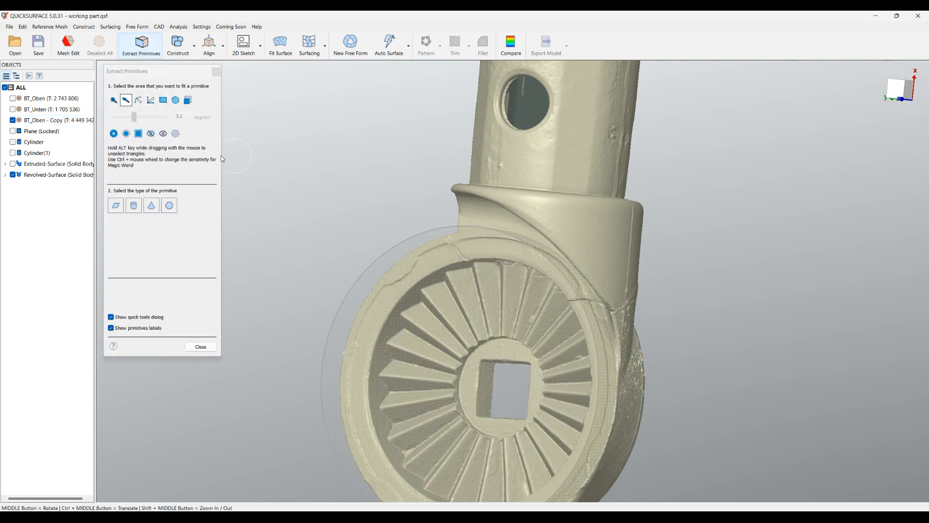
{"action": "left_click", "coordinate": [113, 100]}
{"action": "left_click", "coordinate": [604, 245]}
{"action": "left_click_drag", "start_coordinate": [134, 117], "coordinate": [128, 121]}
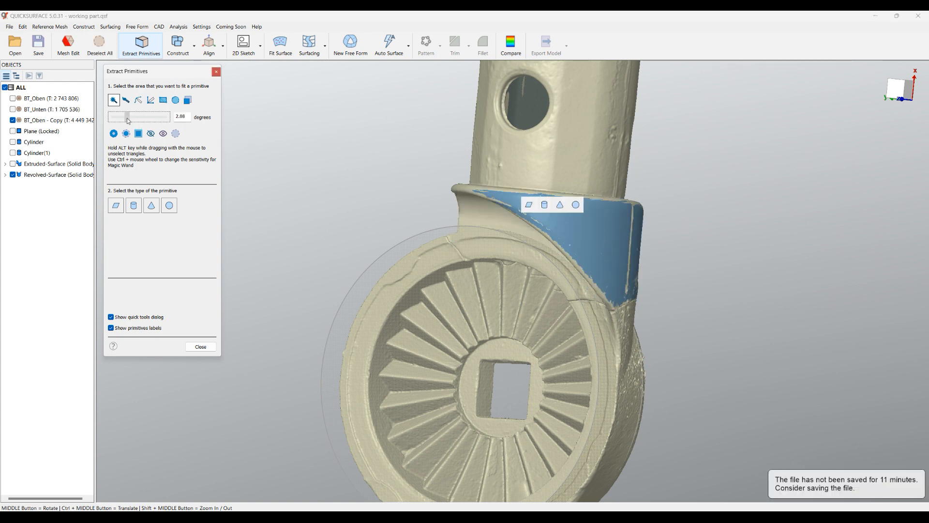
{"action": "middle_click_drag", "start_coordinate": [509, 279], "coordinate": [460, 205]}
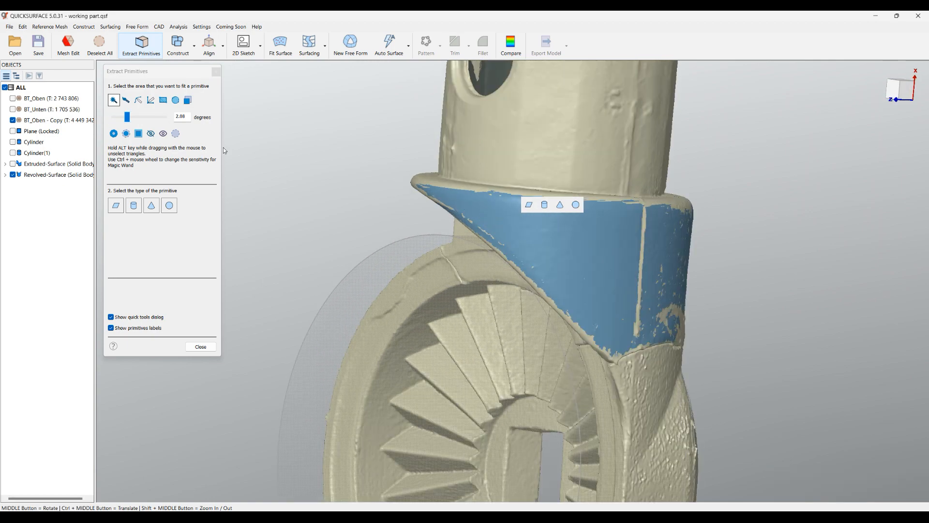
{"action": "left_click_drag", "start_coordinate": [127, 117], "coordinate": [124, 117]}
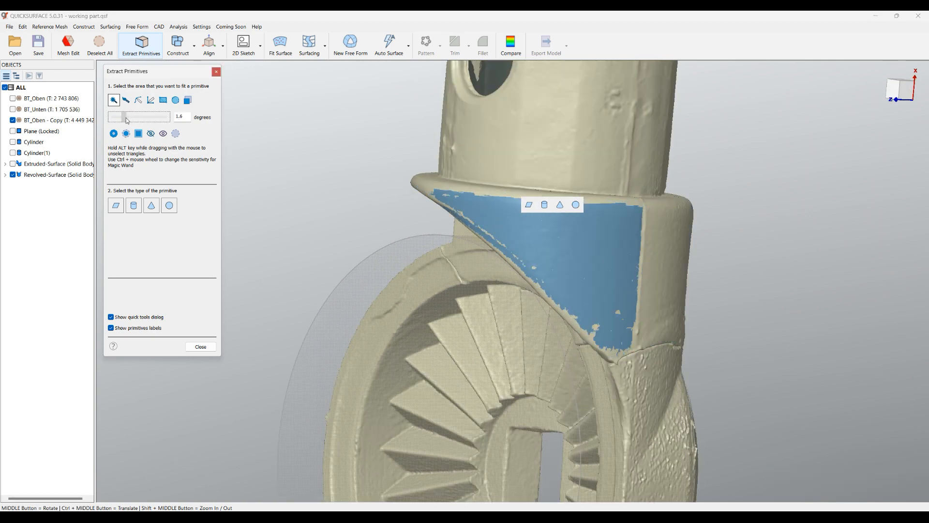
- Check the collar selection's edges and tighten the Magic Wand sensitivity to 1 degree
{"action": "middle_click_drag", "start_coordinate": [569, 329], "coordinate": [629, 276]}
{"action": "scroll", "coordinate": [550, 152], "scroll_direction": "up", "scroll_amount": 3}
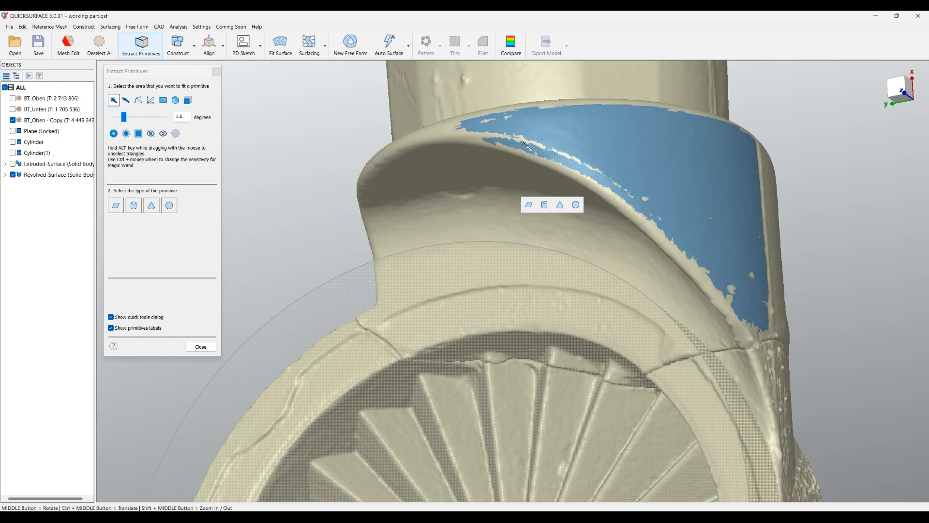
{"action": "middle_click_drag", "start_coordinate": [571, 171], "coordinate": [480, 230]}
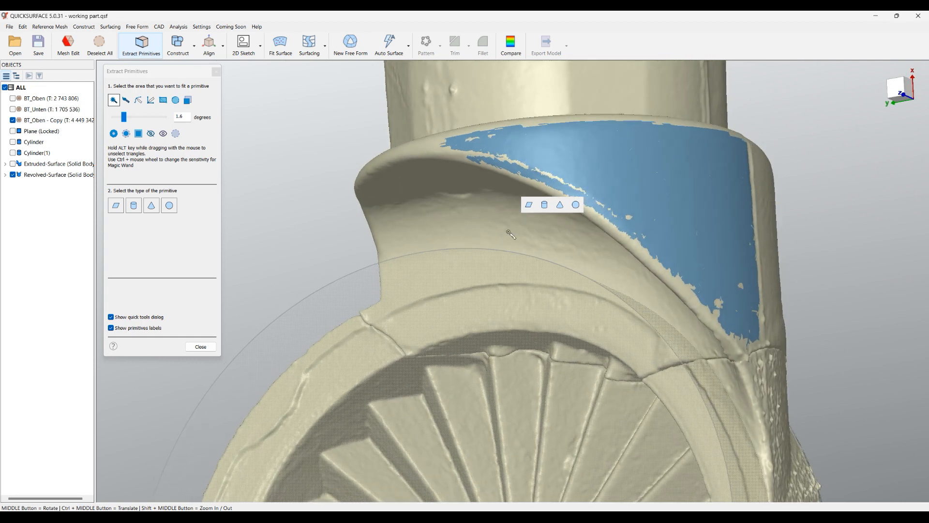
{"action": "left_click", "coordinate": [180, 117]}
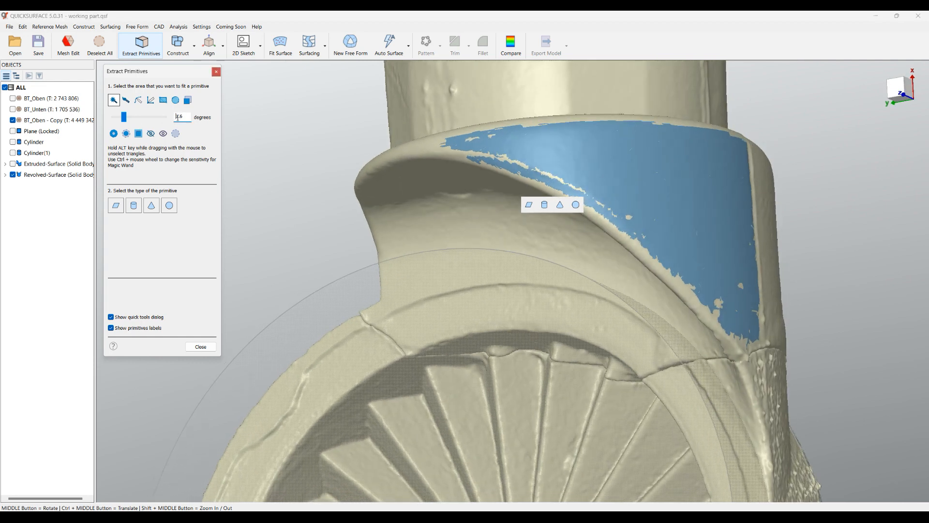
{"action": "type", "text": "1"}
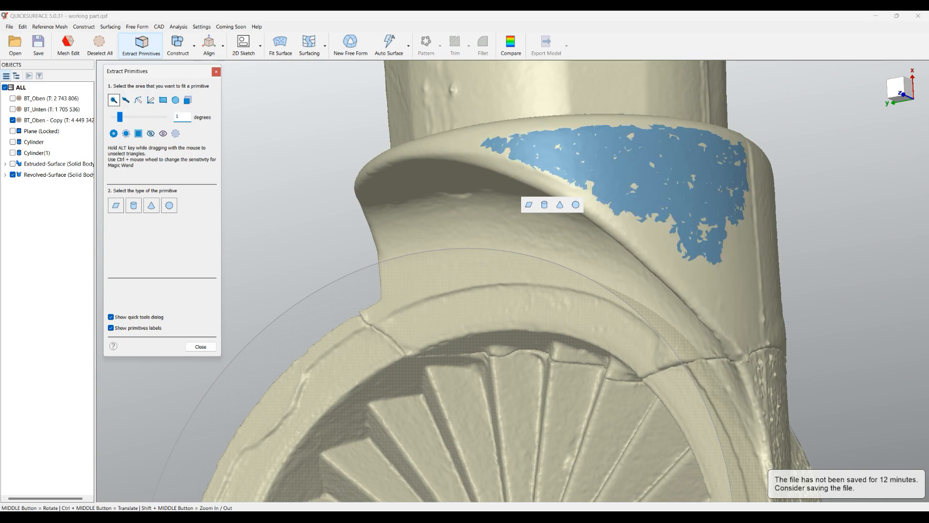
- Extend the collar selection down its smooth face with the Magic Wand and try picking the rough outer side
{"action": "left_click", "coordinate": [740, 280]}
{"action": "middle_click_drag", "start_coordinate": [659, 286], "coordinate": [465, 305]}
{"action": "left_click", "coordinate": [127, 100]}
{"action": "mouse_move", "coordinate": [421, 220]}
{"action": "left_mouse_down"}
{"action": "mouse_move", "coordinate": [436, 314]}
{"action": "mouse_move", "coordinate": [484, 236]}
{"action": "mouse_move", "coordinate": [490, 239]}
{"action": "left_mouse_up"}
{"action": "mouse_move", "coordinate": [517, 237]}
{"action": "middle_mouse_down"}
{"action": "mouse_move", "coordinate": [426, 215]}
{"action": "mouse_move", "coordinate": [370, 228]}
{"action": "middle_mouse_up"}
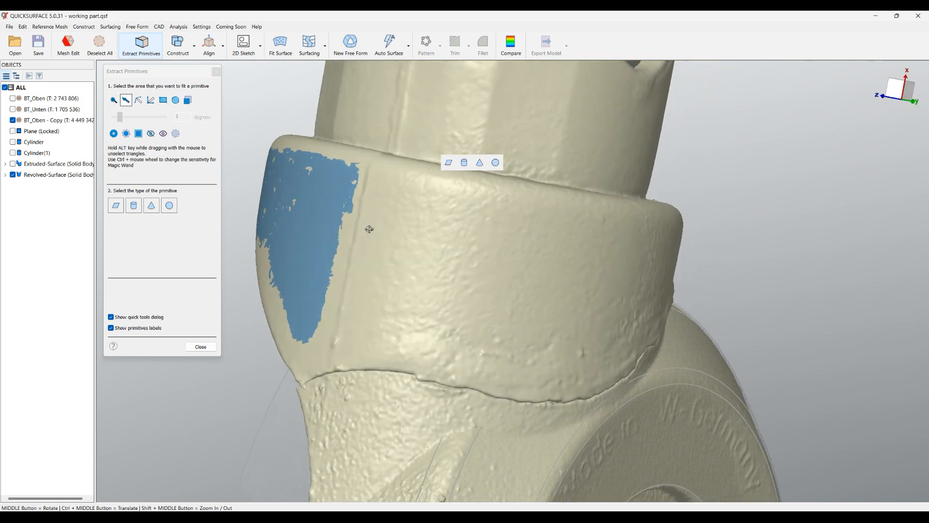
{"action": "left_click", "coordinate": [114, 100]}
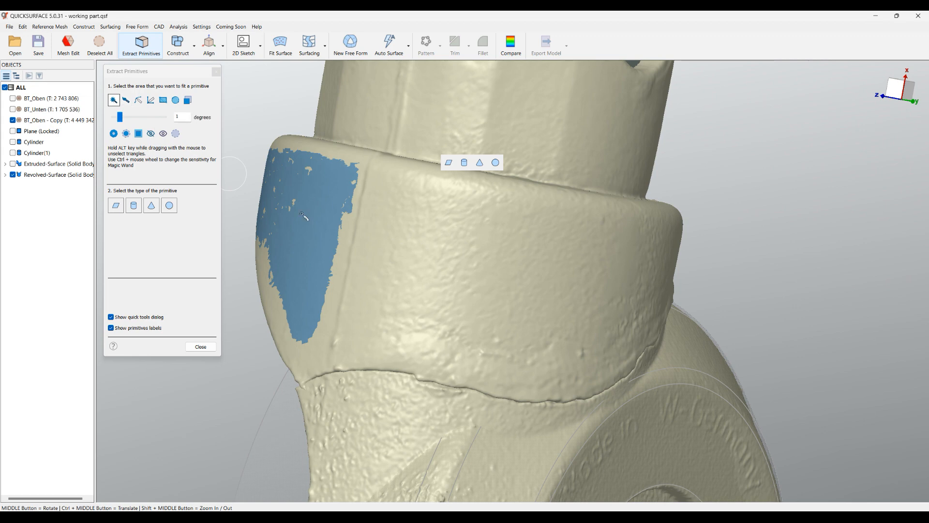
{"action": "left_click", "coordinate": [555, 302]}
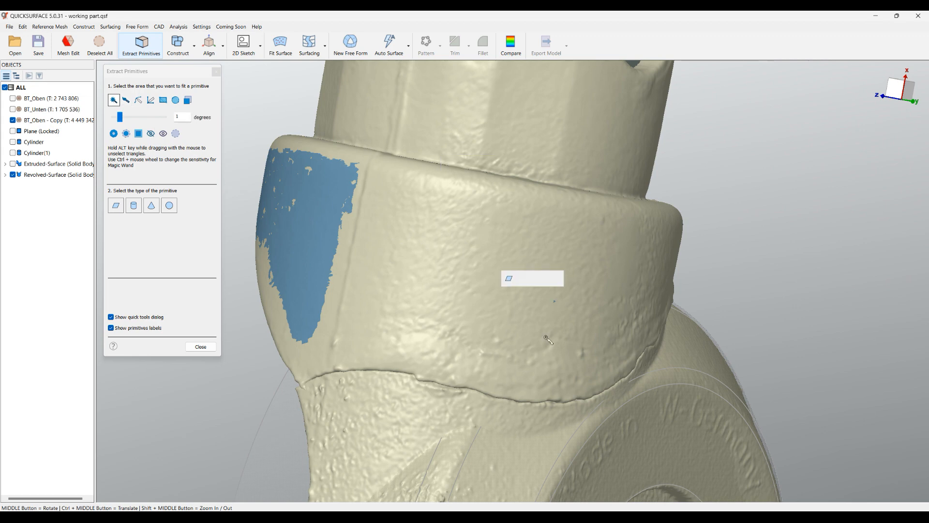
- Brush-select the collar's rough outer side around to the other face, and unselect the triangles near its upper rim
{"action": "left_click", "coordinate": [126, 100]}
{"action": "mouse_move", "coordinate": [398, 198]}
{"action": "left_mouse_down"}
{"action": "mouse_move", "coordinate": [379, 307]}
{"action": "mouse_move", "coordinate": [466, 332]}
{"action": "mouse_move", "coordinate": [596, 348]}
{"action": "mouse_move", "coordinate": [626, 256]}
{"action": "left_mouse_up"}
{"action": "mouse_move", "coordinate": [448, 230]}
{"action": "middle_mouse_down"}
{"action": "mouse_move", "coordinate": [424, 286]}
{"action": "mouse_move", "coordinate": [465, 228]}
{"action": "middle_mouse_up"}
{"action": "mouse_move", "coordinate": [469, 219]}
{"action": "left_mouse_down"}
{"action": "mouse_move", "coordinate": [470, 207]}
{"action": "mouse_move", "coordinate": [376, 229]}
{"action": "mouse_move", "coordinate": [341, 225]}
{"action": "left_mouse_up"}
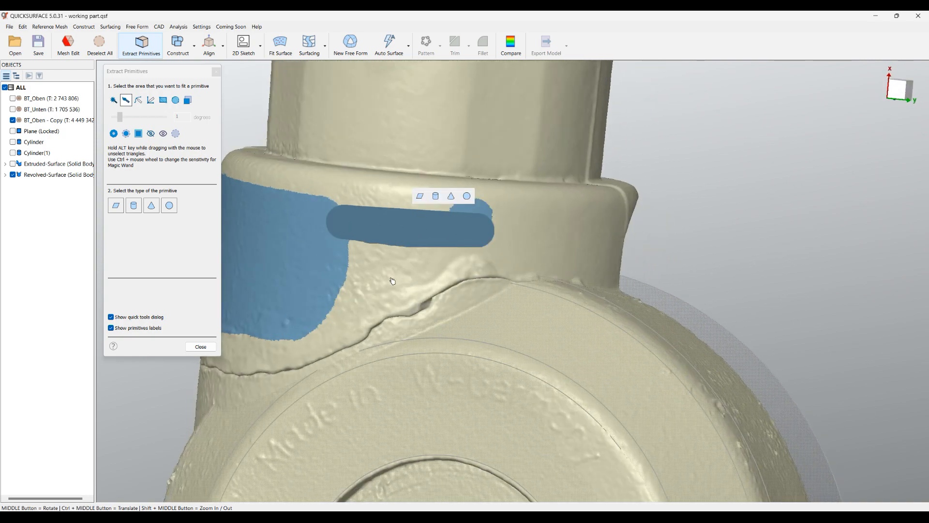
{"action": "mouse_move", "coordinate": [443, 242]}
{"action": "left_mouse_down"}
{"action": "mouse_move", "coordinate": [356, 290]}
{"action": "mouse_move", "coordinate": [337, 258]}
{"action": "left_mouse_up"}
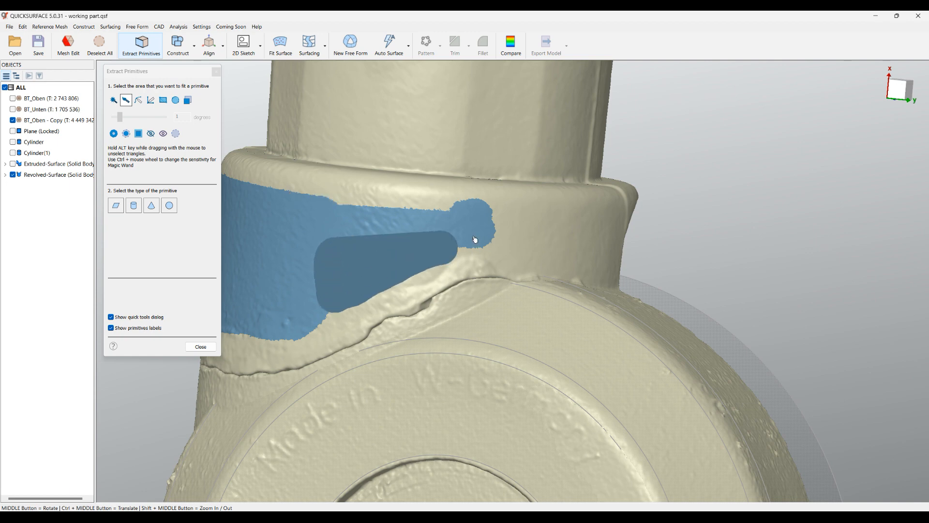
{"action": "left_click_drag", "start_coordinate": [448, 191], "coordinate": [510, 193], "text": "alt"}
{"action": "mouse_move", "coordinate": [521, 253]}
{"action": "middle_mouse_down"}
{"action": "mouse_move", "coordinate": [503, 240]}
{"action": "mouse_move", "coordinate": [513, 217]}
{"action": "middle_mouse_up"}
{"action": "mouse_move", "coordinate": [515, 215]}
{"action": "left_mouse_down"}
{"action": "mouse_move", "coordinate": [437, 242]}
{"action": "mouse_move", "coordinate": [380, 224]}
{"action": "mouse_move", "coordinate": [479, 260]}
{"action": "mouse_move", "coordinate": [537, 246]}
{"action": "left_mouse_up"}
{"action": "mouse_move", "coordinate": [537, 247]}
{"action": "middle_mouse_down"}
{"action": "mouse_move", "coordinate": [456, 281]}
{"action": "mouse_move", "coordinate": [484, 273]}
{"action": "mouse_move", "coordinate": [467, 274]}
{"action": "middle_mouse_up"}
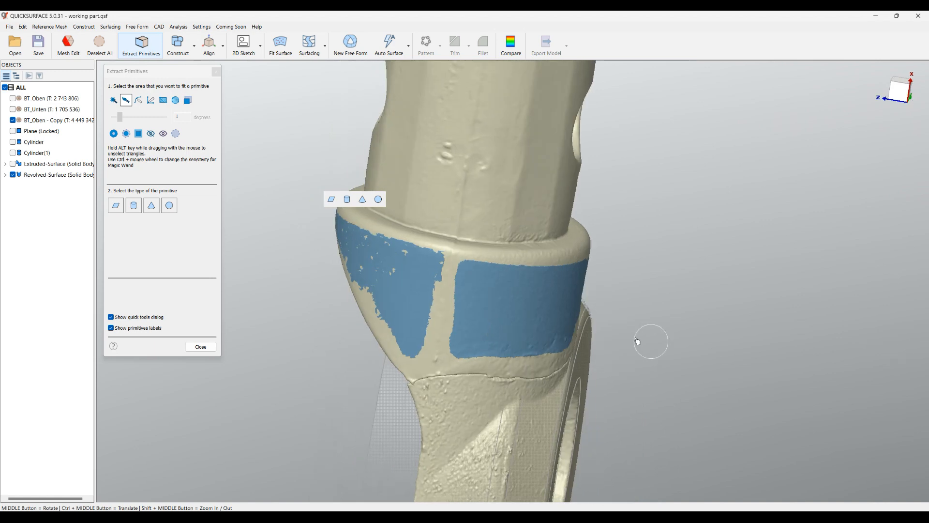
- Fit a cylinder primitive to the selected collar areas and turn on its deviation analysis
{"action": "left_click", "coordinate": [346, 199]}
{"action": "middle_click_drag", "start_coordinate": [467, 317], "coordinate": [479, 300]}
{"action": "left_click", "coordinate": [111, 286]}
{"action": "mouse_move", "coordinate": [413, 367]}
{"action": "middle_mouse_down"}
{"action": "mouse_move", "coordinate": [620, 399]}
{"action": "mouse_move", "coordinate": [586, 318]}
{"action": "mouse_move", "coordinate": [503, 310]}
{"action": "mouse_move", "coordinate": [414, 323]}
{"action": "middle_mouse_up"}
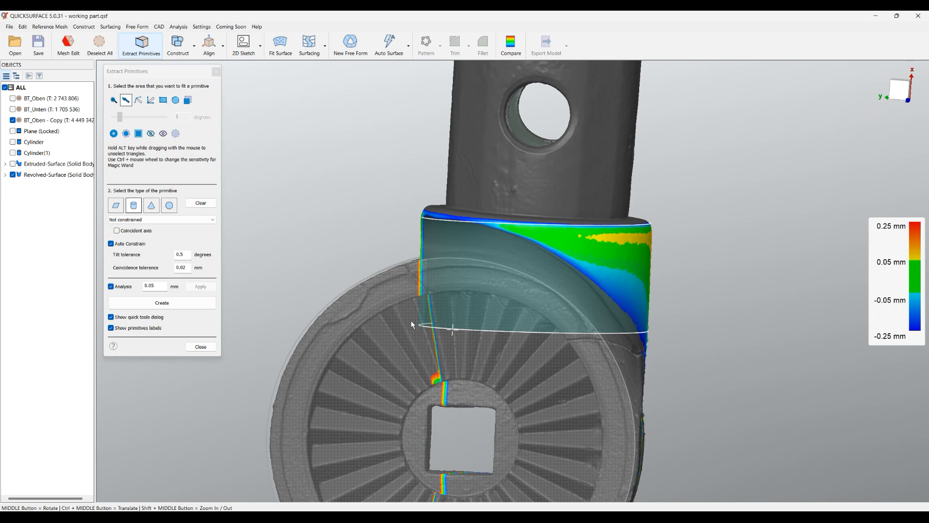
{"action": "mouse_move", "coordinate": [520, 181]}
{"action": "middle_mouse_down"}
{"action": "mouse_move", "coordinate": [509, 235]}
{"action": "mouse_move", "coordinate": [540, 213]}
{"action": "middle_mouse_up"}
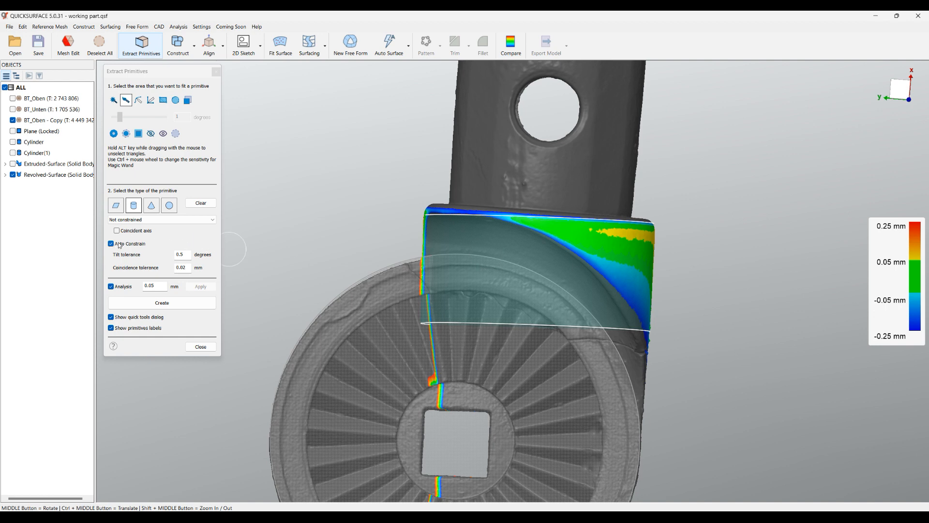
- Constrain the fitted collar cylinder parallel to the X axis, check its deviation, and add it to the scene
{"action": "left_click", "coordinate": [132, 220]}
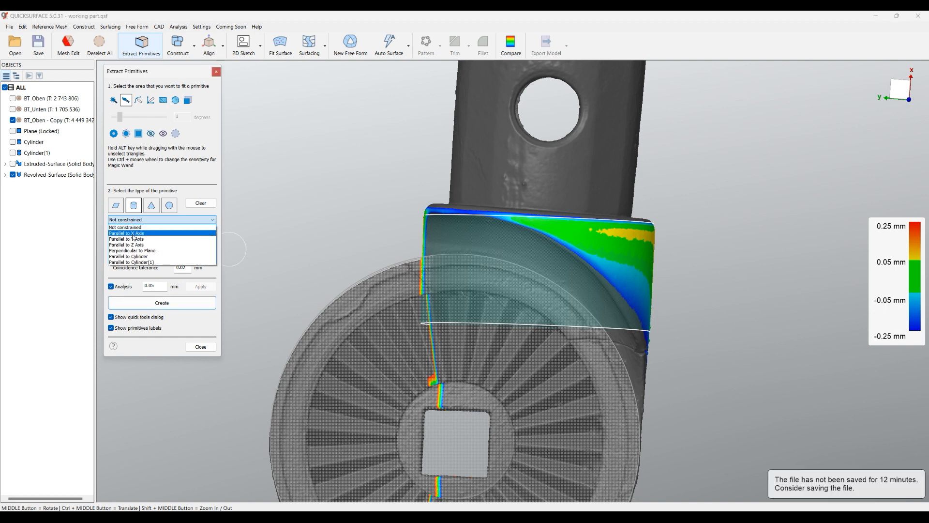
{"action": "left_click", "coordinate": [133, 234]}
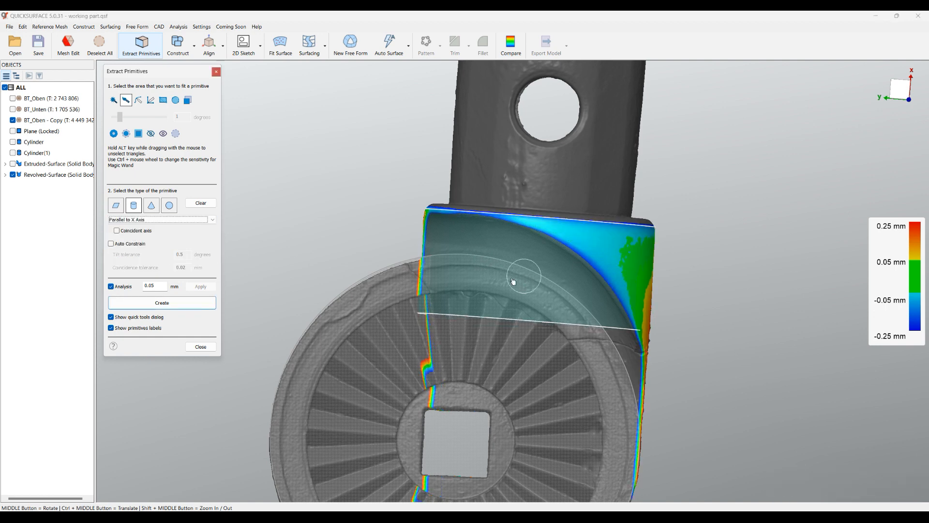
{"action": "middle_click_drag", "start_coordinate": [556, 251], "coordinate": [309, 199]}
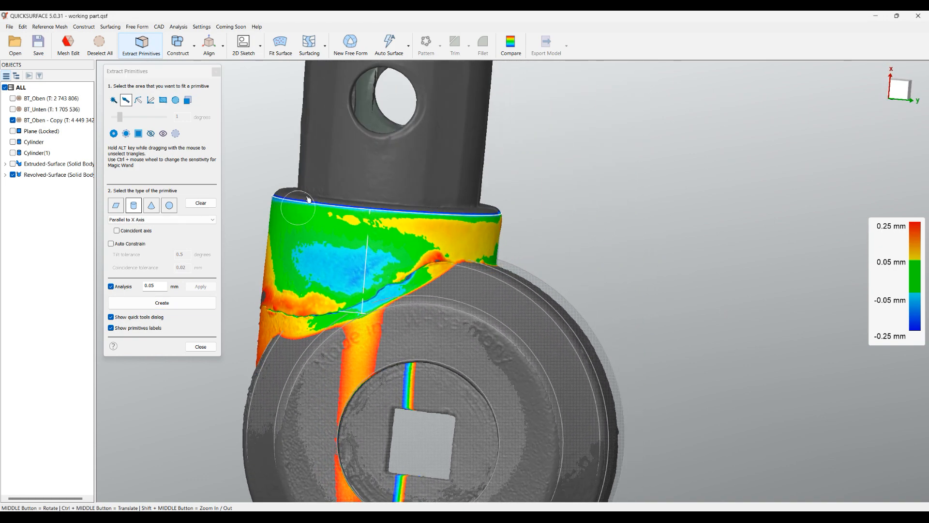
{"action": "scroll", "coordinate": [309, 199], "scroll_direction": "up", "scroll_amount": 5}
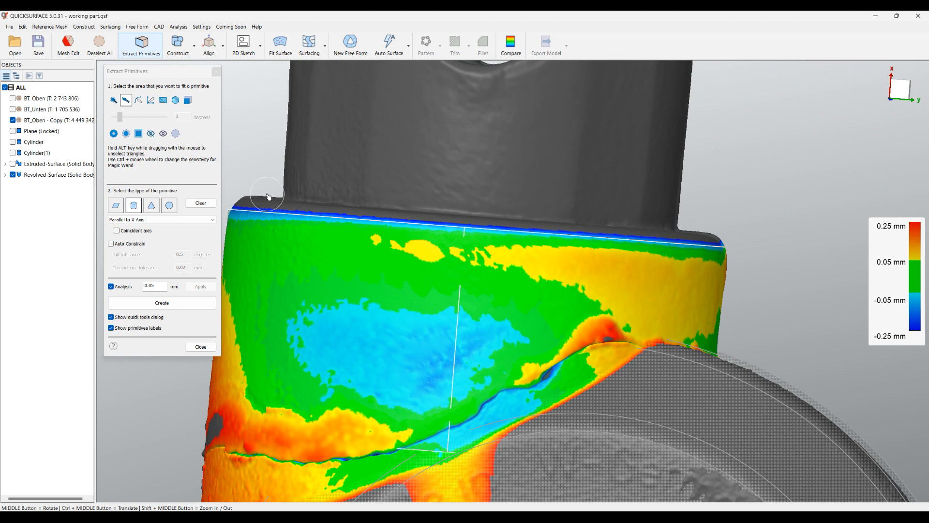
{"action": "middle_click_drag", "start_coordinate": [524, 270], "coordinate": [526, 281], "text": "ctrl"}
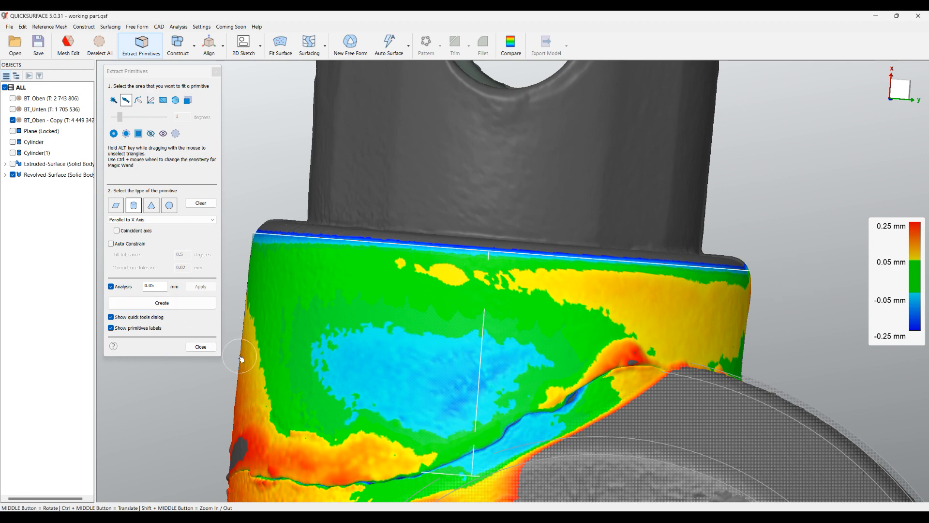
{"action": "left_click", "coordinate": [200, 347]}
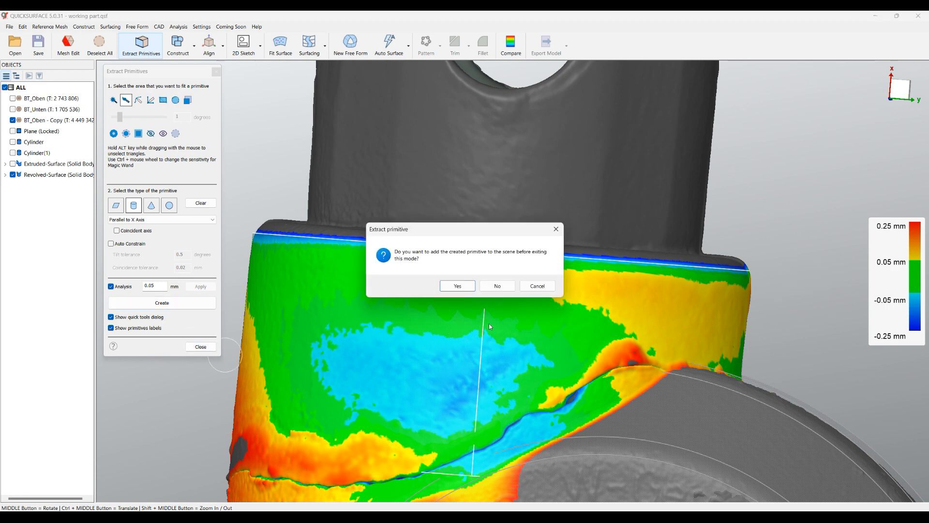
{"action": "left_click", "coordinate": [458, 287]}
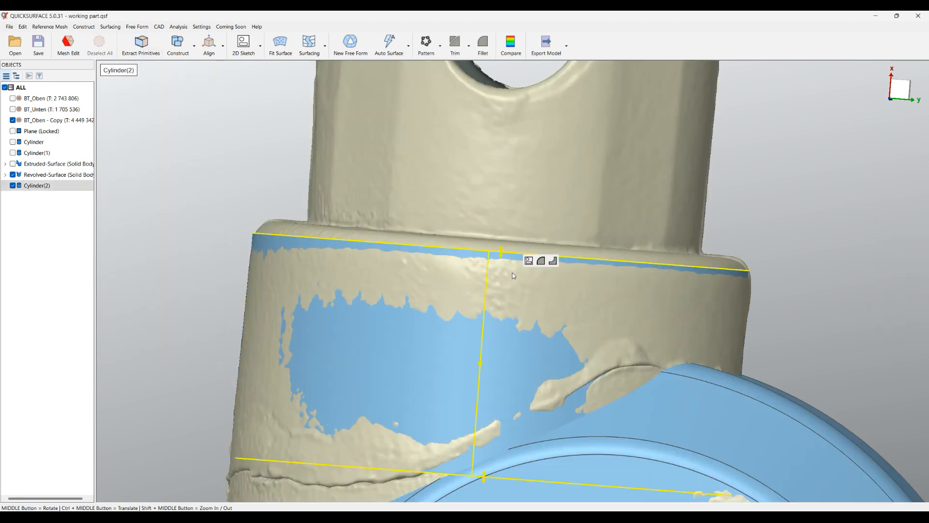
- Adjust the collar cylinder's upper end to the height of the collar's shoulder below the shaft
{"action": "left_click_drag", "start_coordinate": [504, 253], "coordinate": [506, 218]}
{"action": "middle_click_drag", "start_coordinate": [515, 226], "coordinate": [500, 248]}
{"action": "mouse_move", "coordinate": [502, 219]}
{"action": "left_mouse_down"}
{"action": "mouse_move", "coordinate": [494, 270]}
{"action": "mouse_move", "coordinate": [499, 236]}
{"action": "left_mouse_up"}
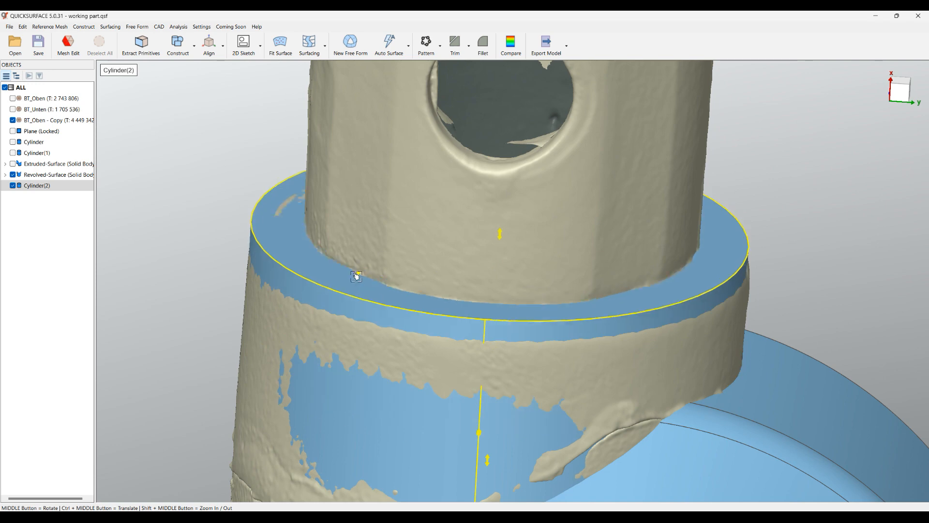
{"action": "left_click_drag", "start_coordinate": [327, 269], "coordinate": [524, 318]}
{"action": "middle_click_drag", "start_coordinate": [541, 366], "coordinate": [594, 308]}
- Extend the collar cylinder's lower end into the revolved head
{"action": "scroll", "coordinate": [489, 311], "scroll_direction": "down", "scroll_amount": 5}
{"action": "middle_click_drag", "start_coordinate": [620, 218], "coordinate": [525, 344]}
{"action": "middle_click_drag", "start_coordinate": [650, 212], "coordinate": [526, 332]}
{"action": "left_click_drag", "start_coordinate": [494, 352], "coordinate": [376, 349]}
{"action": "middle_click_drag", "start_coordinate": [410, 446], "coordinate": [480, 401]}
{"action": "scroll", "coordinate": [518, 387], "scroll_direction": "up", "scroll_amount": 4}
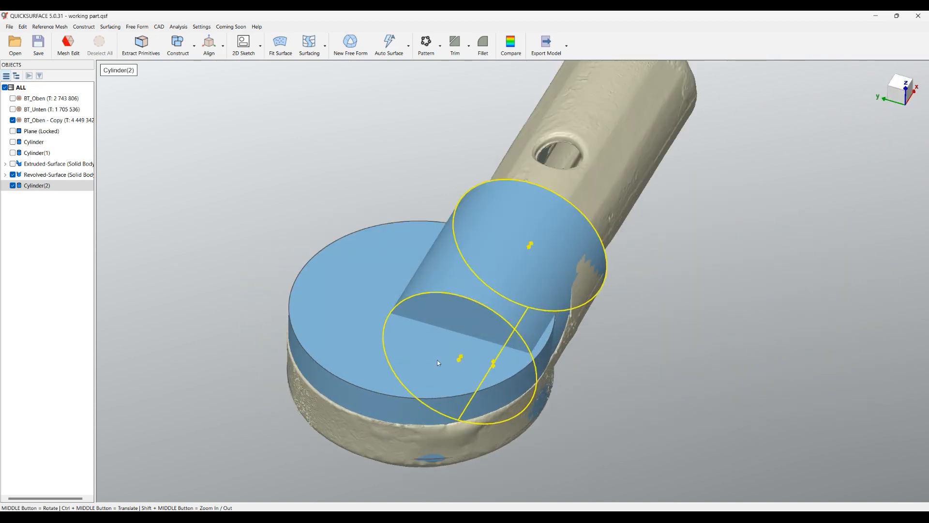
- Compare the cylinder and revolved solid with the scan mesh and examine the deviations around the collar
{"action": "middle_click_drag", "start_coordinate": [345, 287], "coordinate": [335, 387]}
{"action": "left_click", "coordinate": [511, 44]}
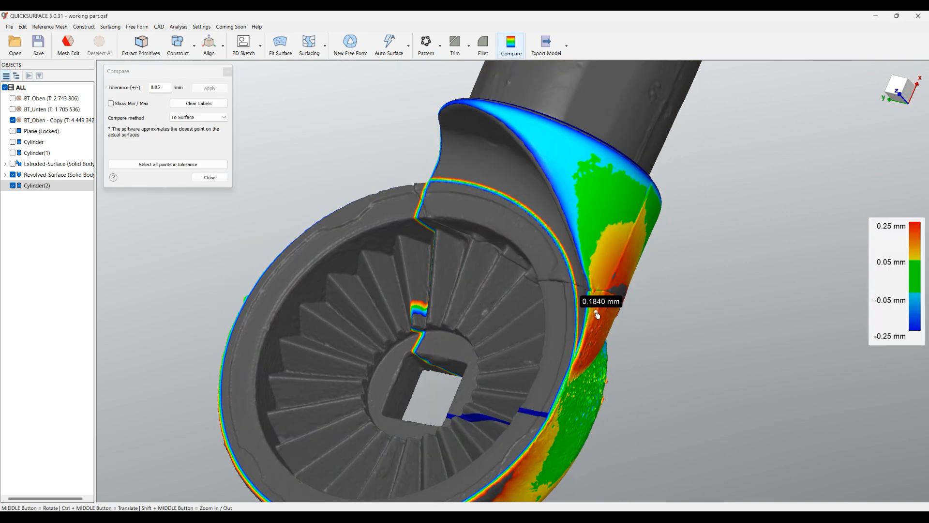
{"action": "middle_click_drag", "start_coordinate": [585, 364], "coordinate": [455, 300]}
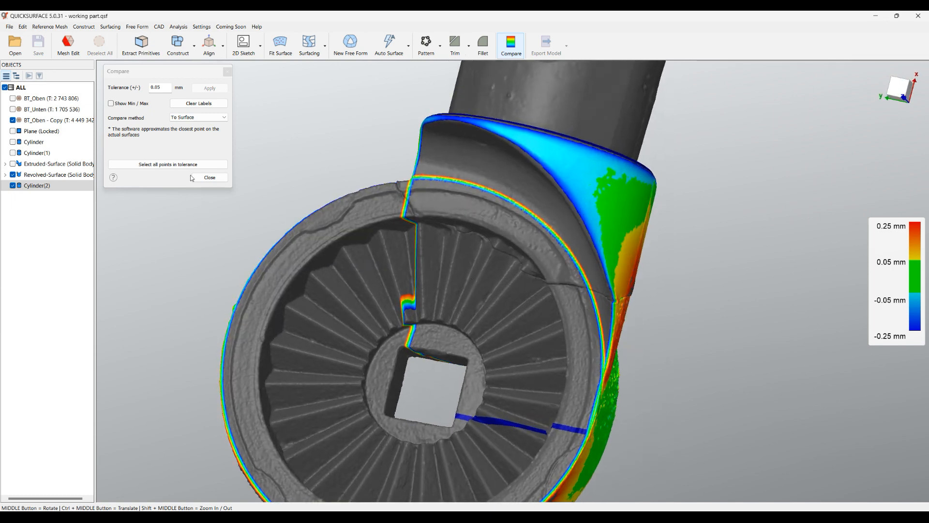
{"action": "left_click", "coordinate": [209, 177]}
- Hide the revolved head solid so only the collar cylinder is shown with the scan mesh
{"action": "middle_click_drag", "start_coordinate": [500, 305], "coordinate": [688, 384]}
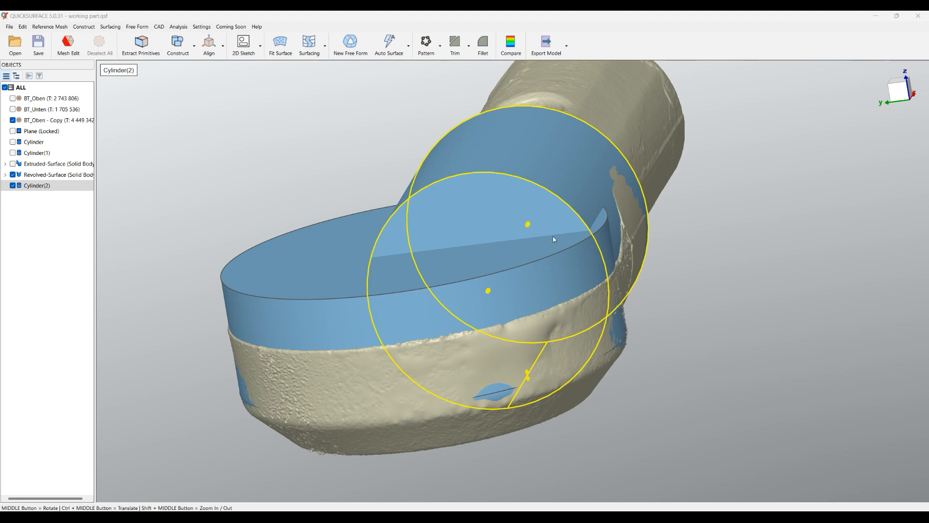
{"action": "left_click", "coordinate": [12, 174]}
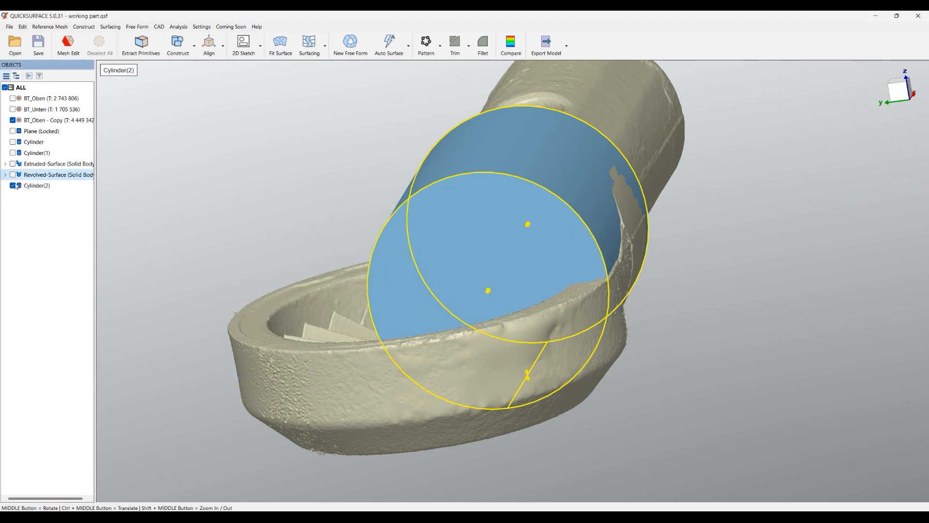
- Hide Cylinder(2) and start a 2D sketch for a revolved surface around the Z axis
{"action": "left_click", "coordinate": [13, 185]}
{"action": "middle_click_drag", "start_coordinate": [605, 271], "coordinate": [703, 265]}
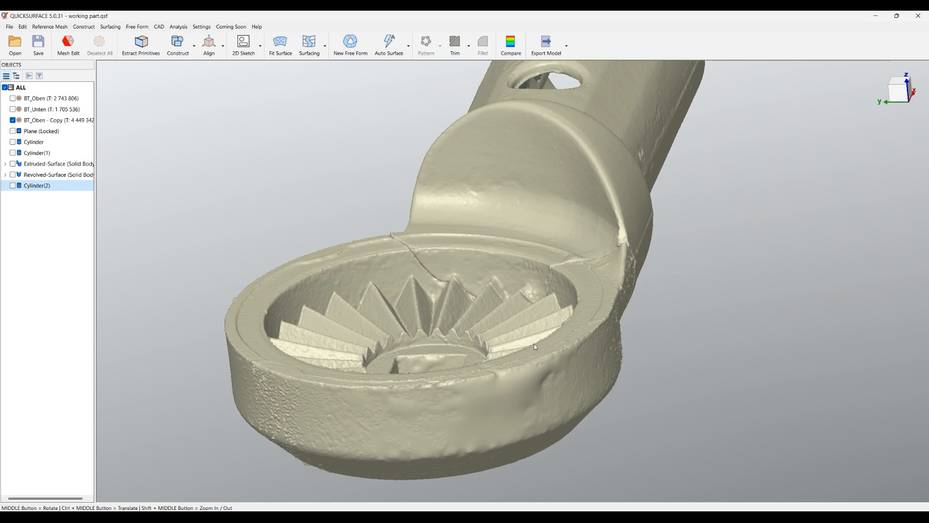
{"action": "middle_click_drag", "start_coordinate": [577, 232], "coordinate": [672, 277]}
{"action": "left_click", "coordinate": [243, 43]}
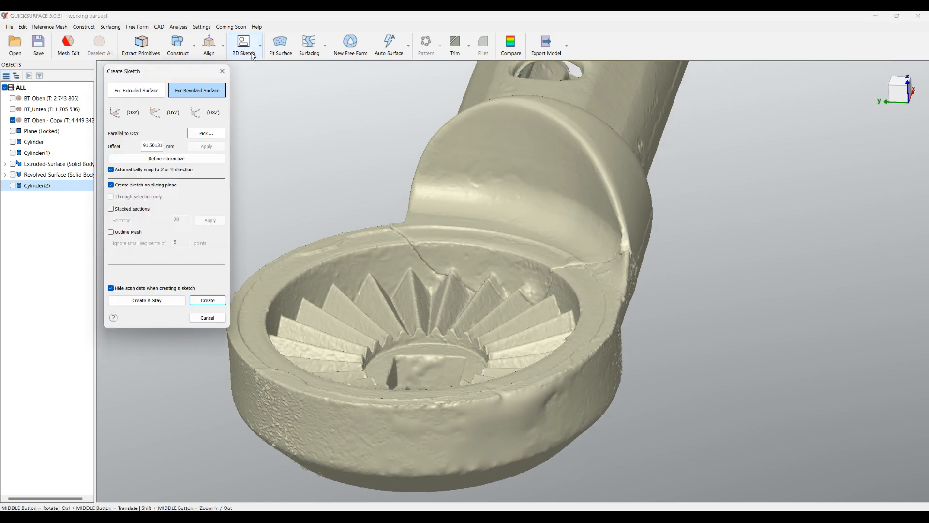
{"action": "left_click", "coordinate": [203, 94]}
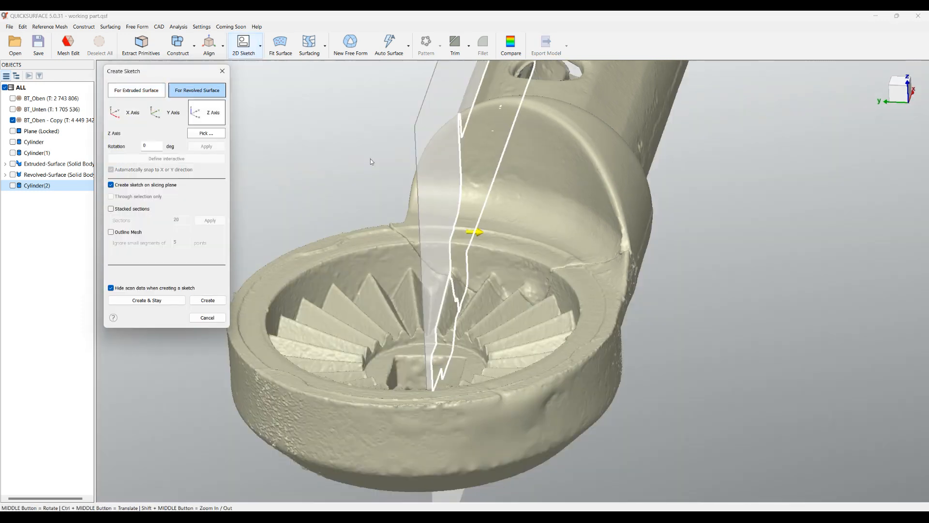
- Rotate the slicing plane to about 40° so it cuts the curved shoulder beside the toothed head, and create the sketch
{"action": "left_click_drag", "start_coordinate": [474, 231], "coordinate": [582, 302]}
{"action": "scroll", "coordinate": [545, 264], "scroll_direction": "down", "scroll_amount": 3}
{"action": "middle_click_drag", "start_coordinate": [416, 139], "coordinate": [618, 225]}
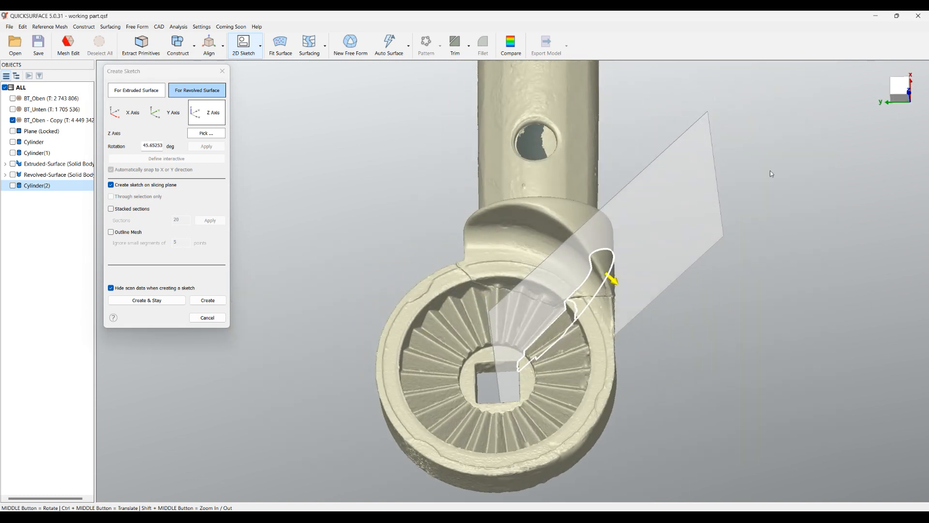
{"action": "left_click", "coordinate": [897, 90]}
{"action": "scroll", "coordinate": [491, 311], "scroll_direction": "up", "scroll_amount": 3}
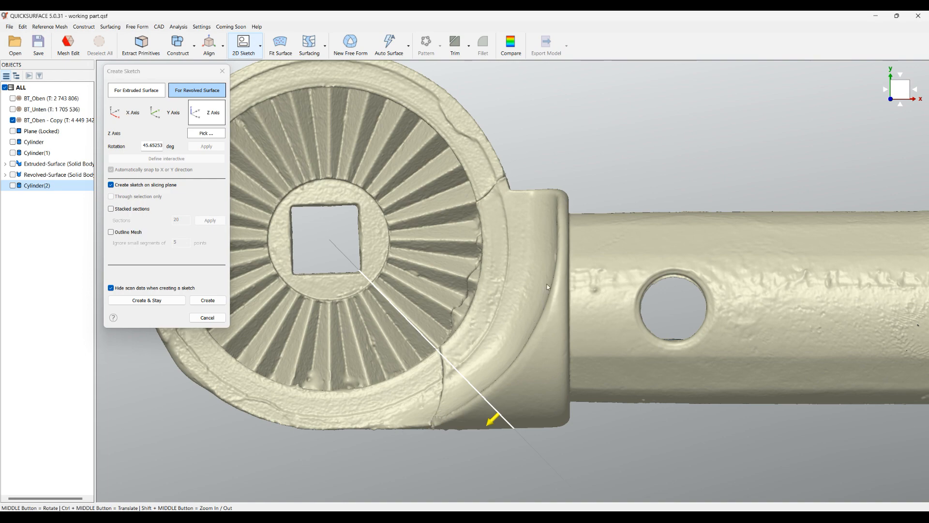
{"action": "middle_click_drag", "start_coordinate": [717, 435], "coordinate": [646, 420]}
{"action": "left_click_drag", "start_coordinate": [647, 420], "coordinate": [644, 395]}
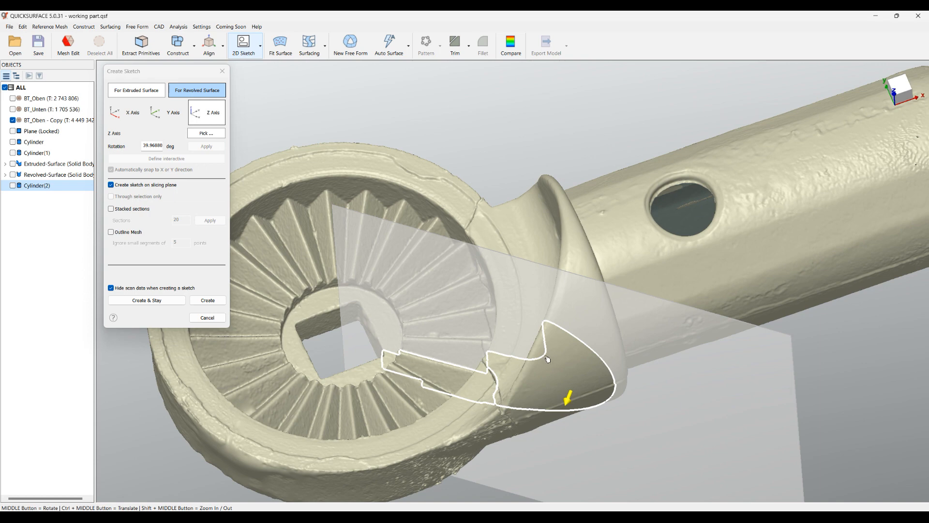
{"action": "left_click", "coordinate": [218, 302]}
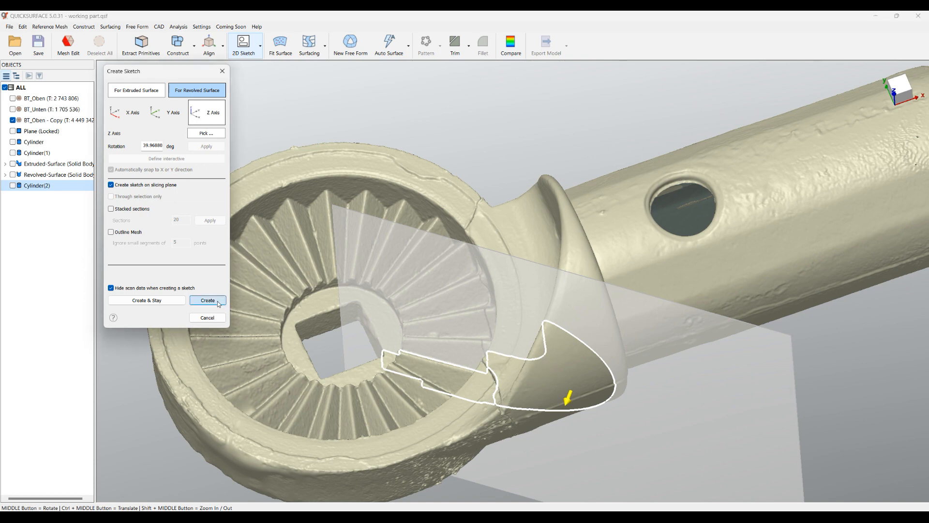
- Fit a horizontal line to the short ledge and a vertical line to the steep flank of the section outline
{"action": "scroll", "coordinate": [595, 253], "scroll_direction": "up", "scroll_amount": 2}
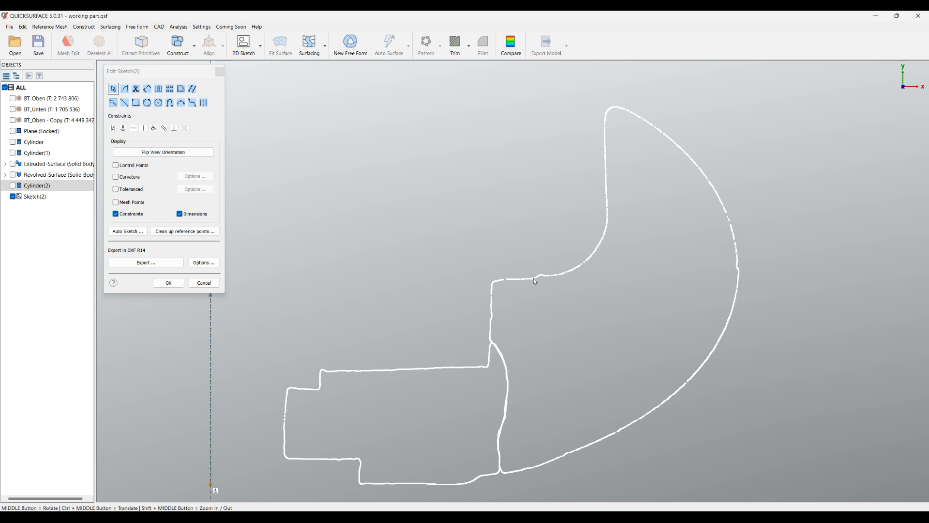
{"action": "scroll", "coordinate": [535, 281], "scroll_direction": "up", "scroll_amount": 2}
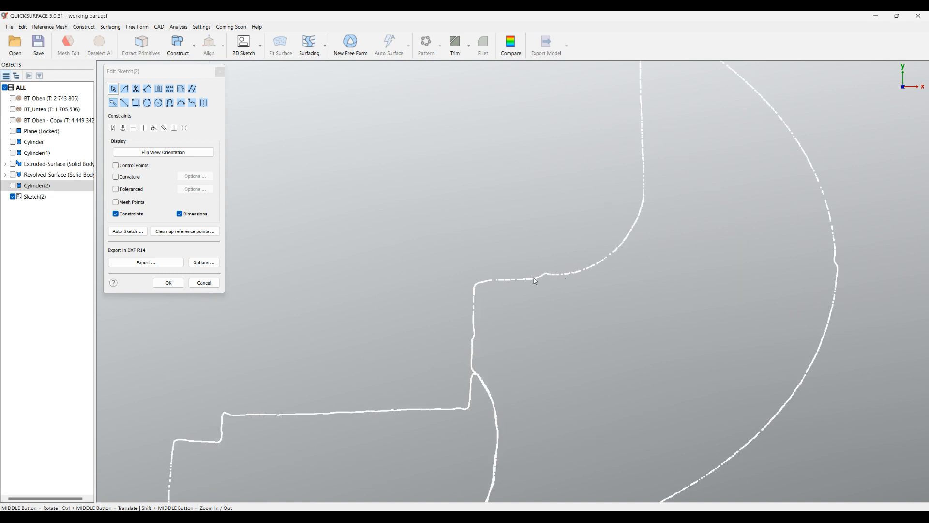
{"action": "left_click_drag", "start_coordinate": [534, 279], "coordinate": [492, 280]}
{"action": "left_click", "coordinate": [536, 272]}
{"action": "left_click", "coordinate": [13, 120]}
{"action": "left_click", "coordinate": [13, 120]}
{"action": "middle_click_drag", "start_coordinate": [573, 238], "coordinate": [447, 315], "text": "ctrl"}
{"action": "mouse_move", "coordinate": [538, 245]}
{"action": "left_mouse_down"}
{"action": "mouse_move", "coordinate": [505, 148]}
{"action": "mouse_move", "coordinate": [512, 98]}
{"action": "left_mouse_up"}
{"action": "left_click", "coordinate": [516, 148]}
{"action": "left_click", "coordinate": [525, 136]}
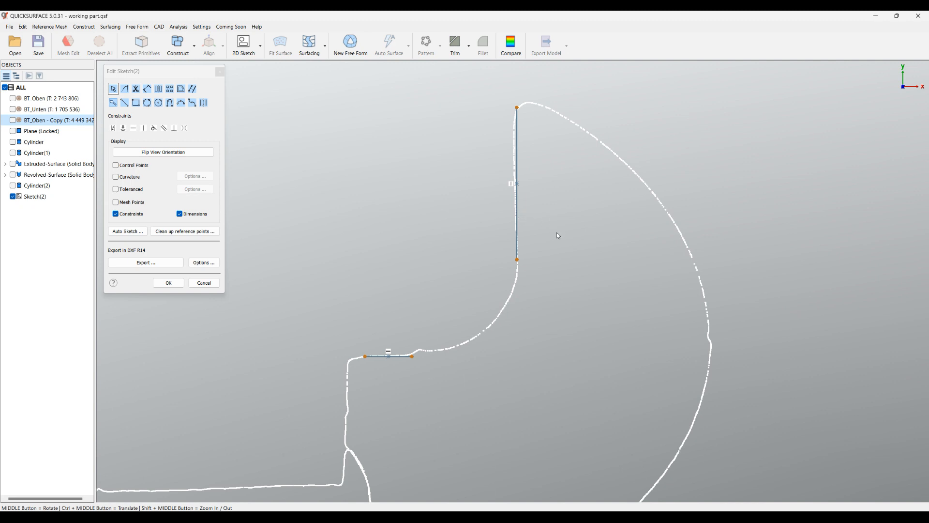
- Join the horizontal and vertical lines at a corner and round it with an arc of about 3.7 mm radius
{"action": "mouse_move", "coordinate": [570, 244]}
{"action": "left_mouse_down"}
{"action": "mouse_move", "coordinate": [428, 300]}
{"action": "mouse_move", "coordinate": [416, 380]}
{"action": "left_mouse_up"}
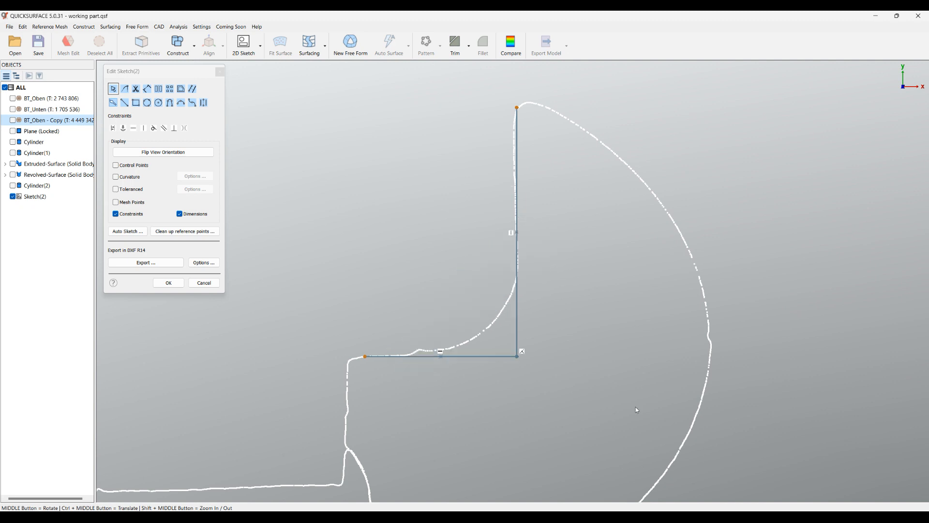
{"action": "mouse_move", "coordinate": [578, 264]}
{"action": "left_mouse_down"}
{"action": "mouse_move", "coordinate": [602, 334]}
{"action": "mouse_move", "coordinate": [505, 434]}
{"action": "mouse_move", "coordinate": [417, 416]}
{"action": "left_mouse_up"}
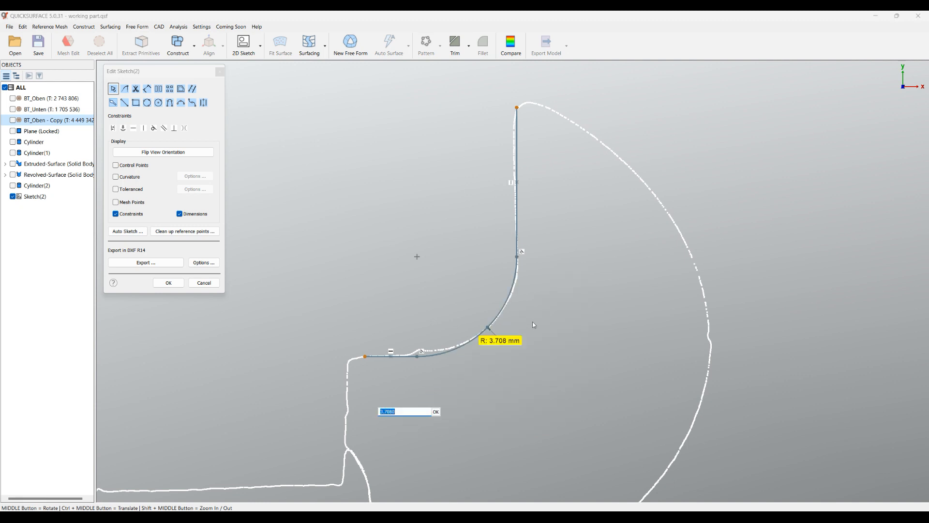
- Extend the horizontal line to the rotation axis and align its end with the sketch origin
{"action": "scroll", "coordinate": [426, 272], "scroll_direction": "down", "scroll_amount": 3}
{"action": "middle_click_drag", "start_coordinate": [426, 271], "coordinate": [533, 272], "text": "ctrl"}
{"action": "left_click_drag", "start_coordinate": [528, 313], "coordinate": [266, 311]}
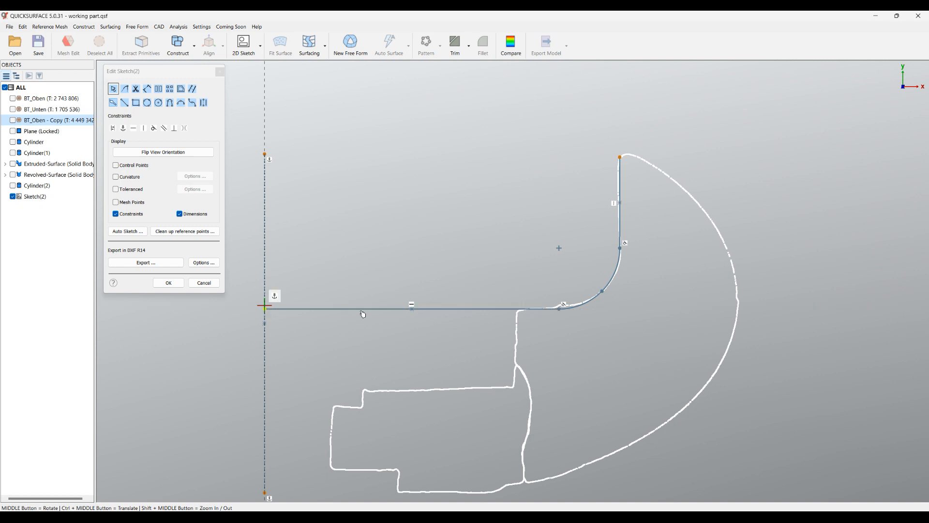
{"action": "left_click_drag", "start_coordinate": [266, 310], "coordinate": [265, 306]}
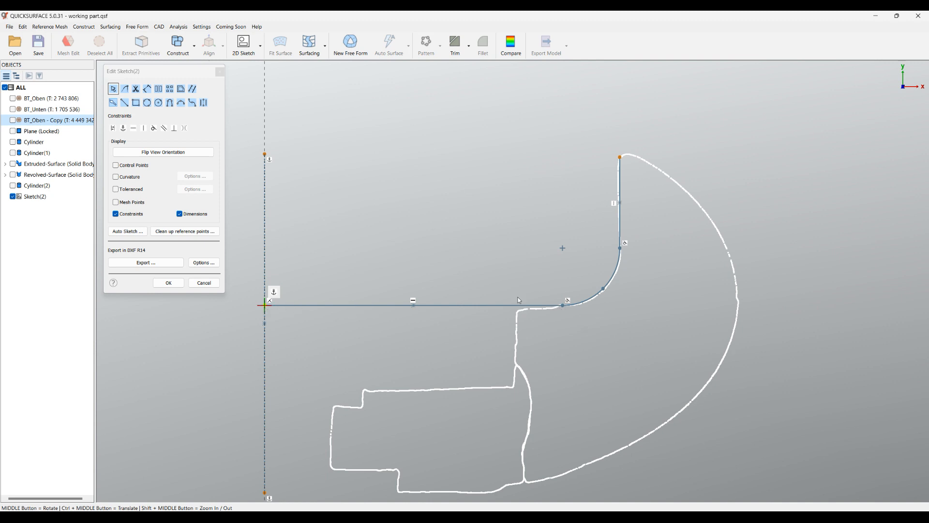
- Extend the vertical line above the section and connect its upper end to the rotation axis with a horizontal line
{"action": "middle_click_drag", "start_coordinate": [612, 198], "coordinate": [623, 271], "text": "ctrl"}
{"action": "left_click_drag", "start_coordinate": [630, 276], "coordinate": [630, 155]}
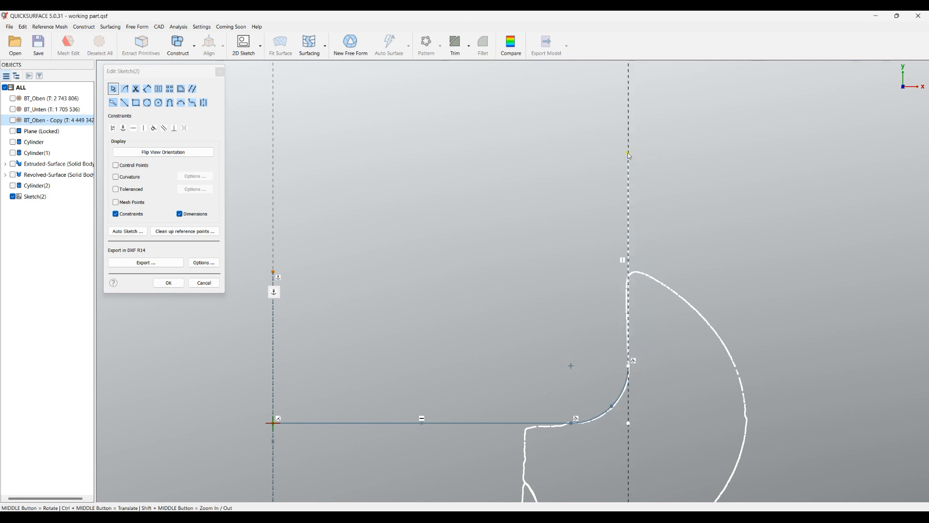
{"action": "left_click_drag", "start_coordinate": [630, 156], "coordinate": [629, 156]}
{"action": "left_click", "coordinate": [125, 102]}
{"action": "left_click", "coordinate": [629, 152]}
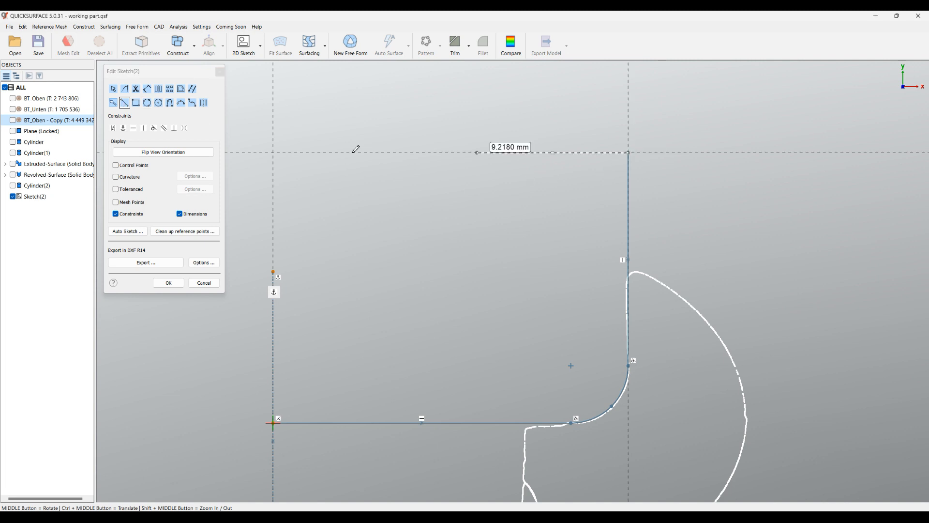
{"action": "left_click", "coordinate": [331, 152]}
{"action": "middle_click_drag", "start_coordinate": [395, 251], "coordinate": [465, 233], "text": "ctrl"}
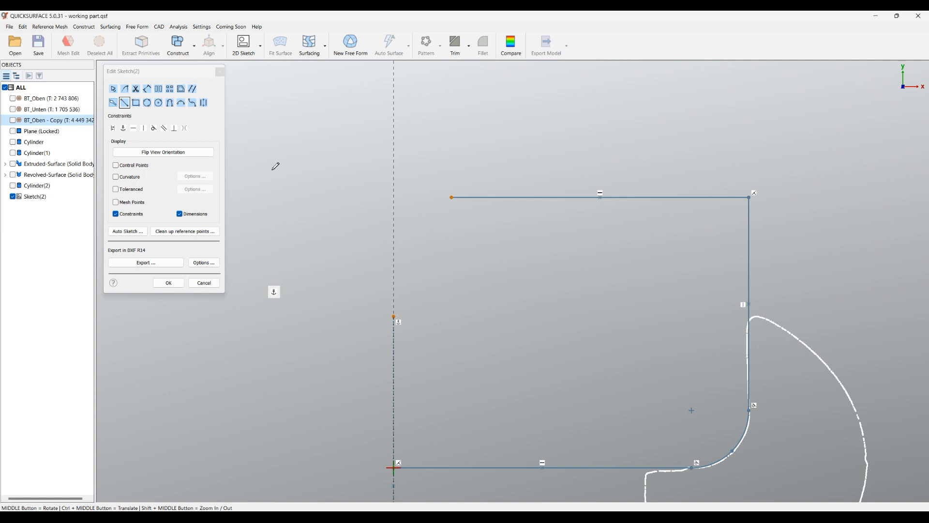
{"action": "left_click", "coordinate": [113, 89]}
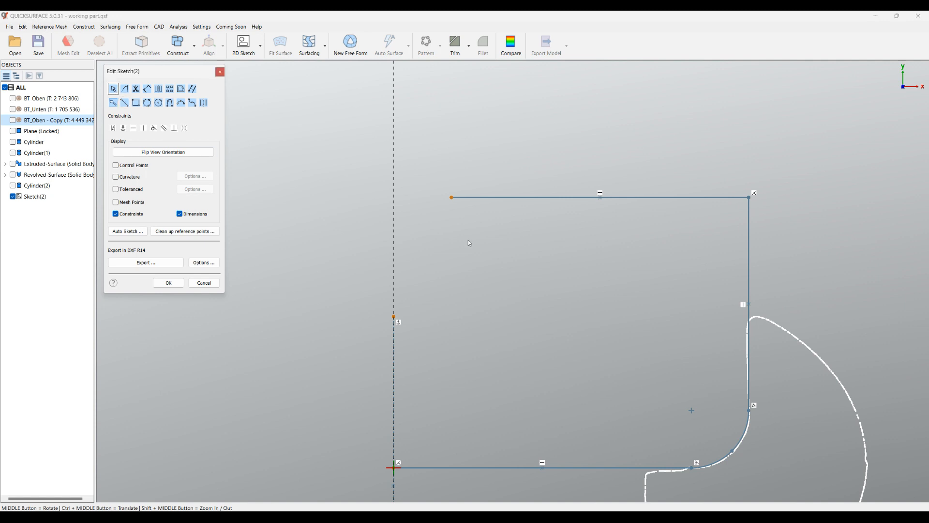
{"action": "mouse_move", "coordinate": [470, 146]}
{"action": "left_mouse_down"}
{"action": "mouse_move", "coordinate": [377, 382]}
{"action": "mouse_move", "coordinate": [304, 364]}
{"action": "left_mouse_up"}
- Finish the closed profile sketch and revolve it into a solid body
{"action": "left_click", "coordinate": [168, 282]}
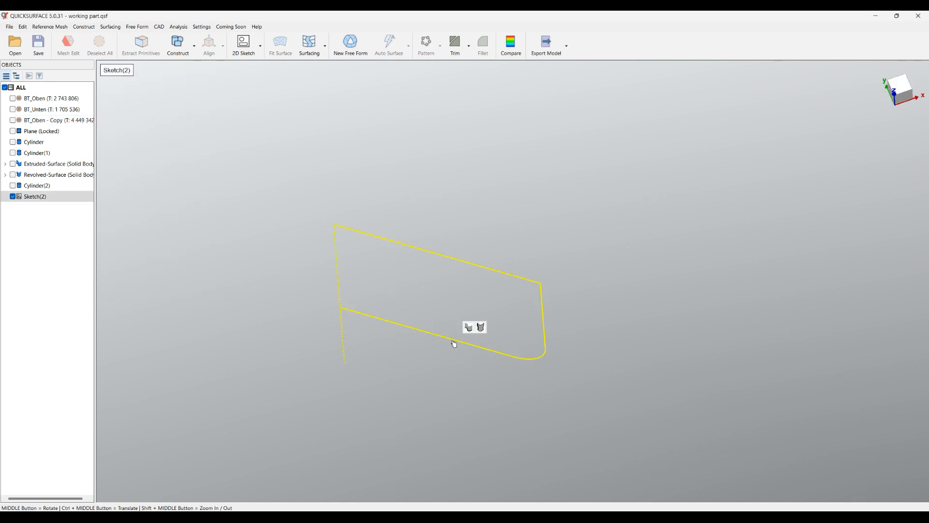
{"action": "left_click", "coordinate": [480, 328]}
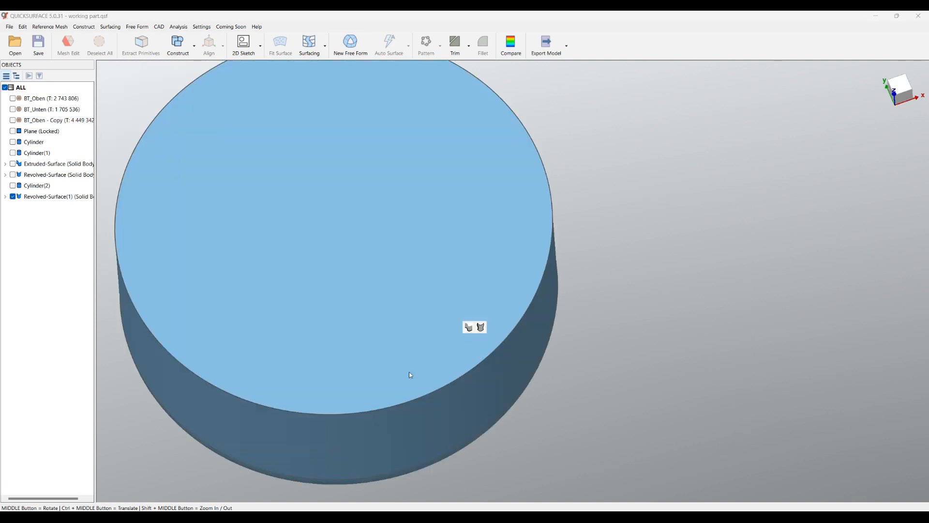
- Show the first Revolved-Surface body and Cylinder(2) together with the new revolved body
{"action": "left_click", "coordinate": [13, 174]}
{"action": "middle_click_drag", "start_coordinate": [216, 239], "coordinate": [279, 260]}
{"action": "left_click", "coordinate": [13, 186]}
{"action": "middle_click_drag", "start_coordinate": [251, 301], "coordinate": [523, 285]}
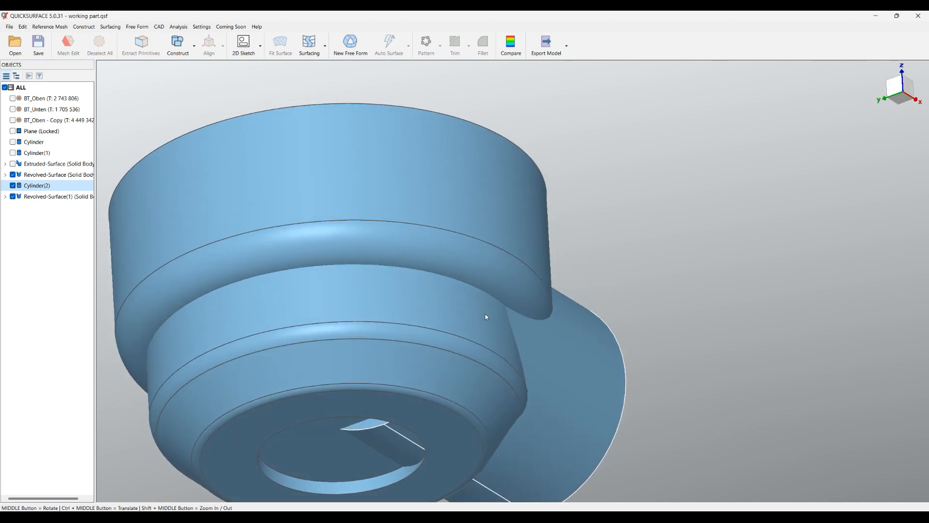
{"action": "scroll", "coordinate": [514, 298], "scroll_direction": "down", "scroll_amount": 3}
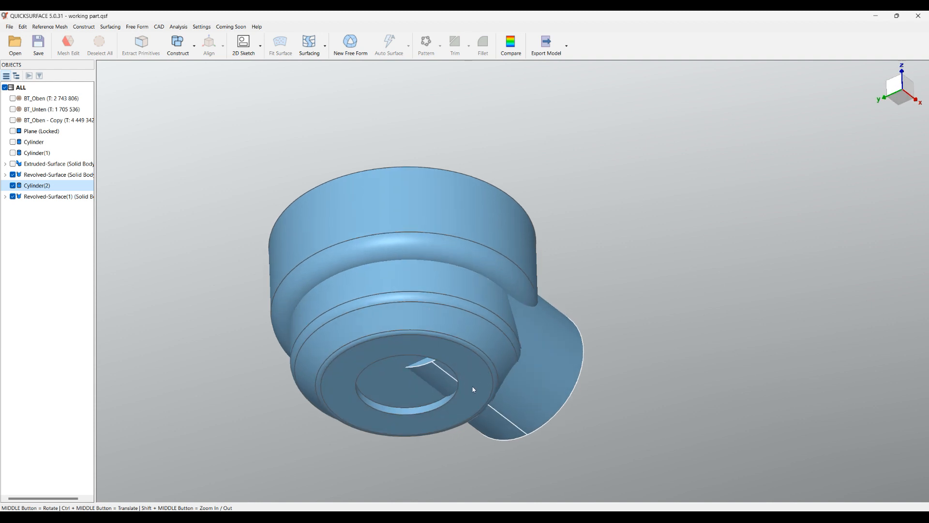
- Combine the first Revolved-Surface body with Cylinder(2)
{"action": "scroll", "coordinate": [493, 387], "scroll_direction": "up", "scroll_amount": 2}
{"action": "left_click", "coordinate": [496, 347]}
{"action": "left_click", "coordinate": [574, 367]}
{"action": "left_click", "coordinate": [613, 353]}
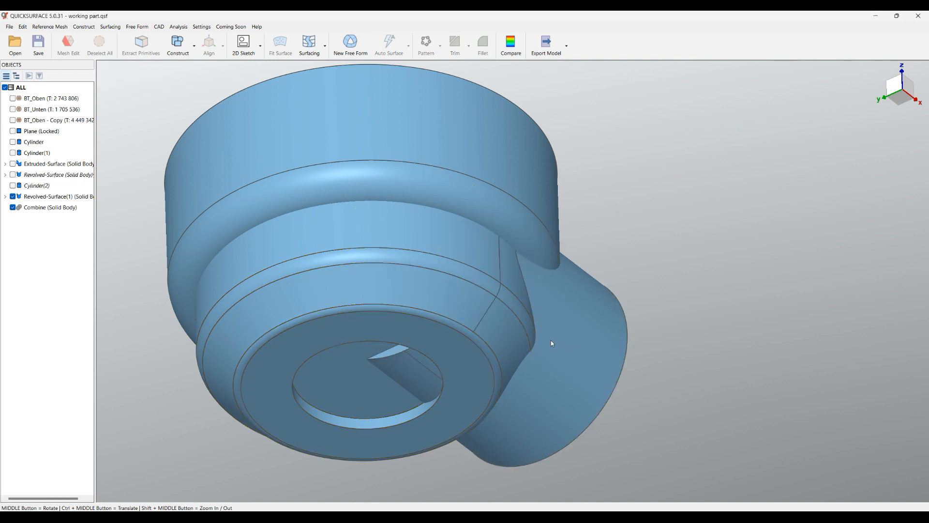
- Delete the Combine body to separate the revolved body and Cylinder(2) again
{"action": "right_click", "coordinate": [35, 209]}
{"action": "left_click", "coordinate": [68, 271]}
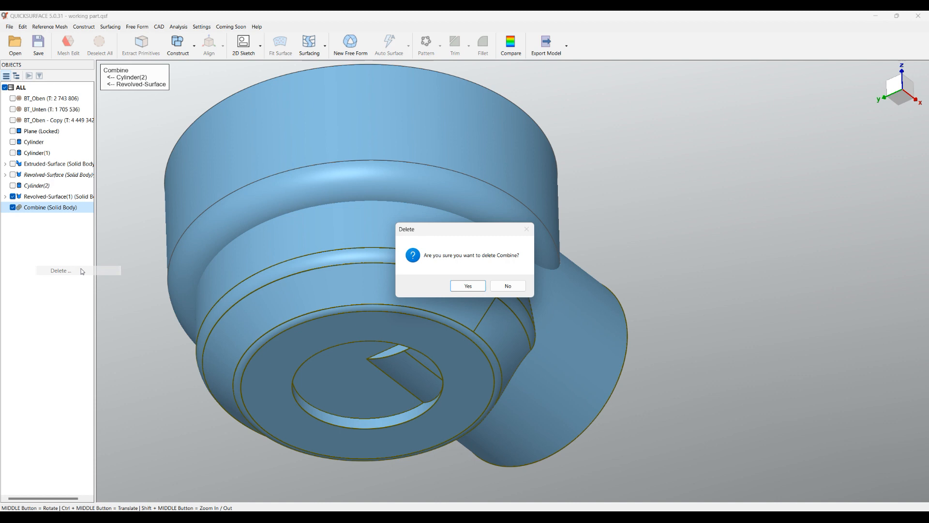
{"action": "left_click", "coordinate": [468, 286]}
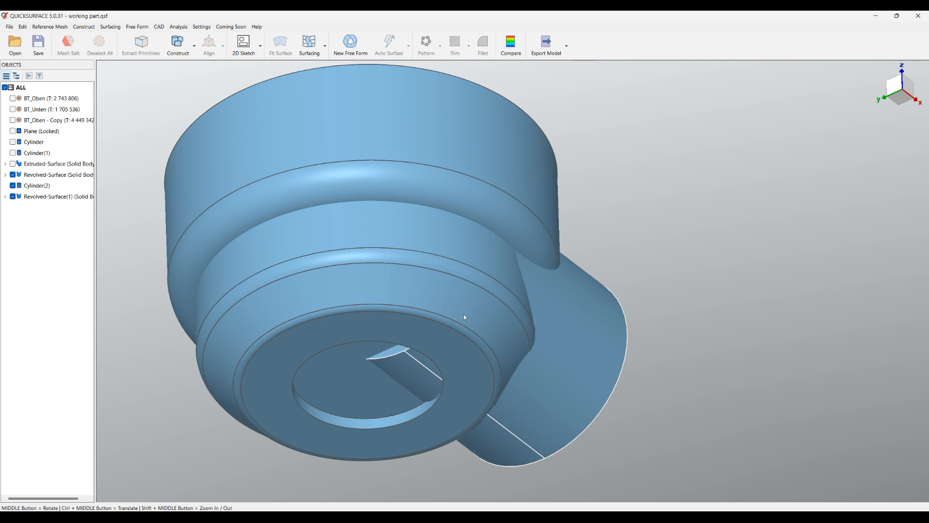
- Edit Sketch(1) of the first Revolved-Surface and delete the two lines forming the bottom recess
{"action": "middle_click_drag", "start_coordinate": [366, 273], "coordinate": [331, 255]}
{"action": "left_click", "coordinate": [331, 255]}
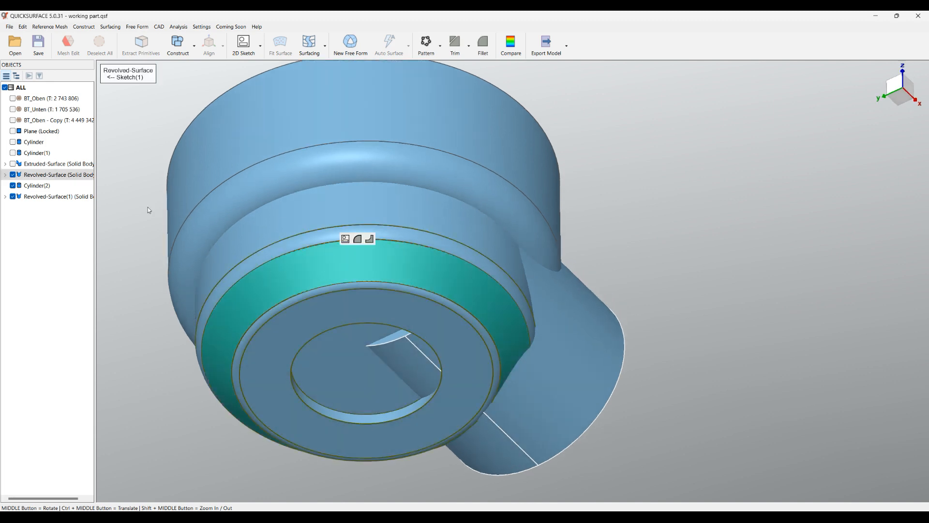
{"action": "left_click", "coordinate": [5, 174]}
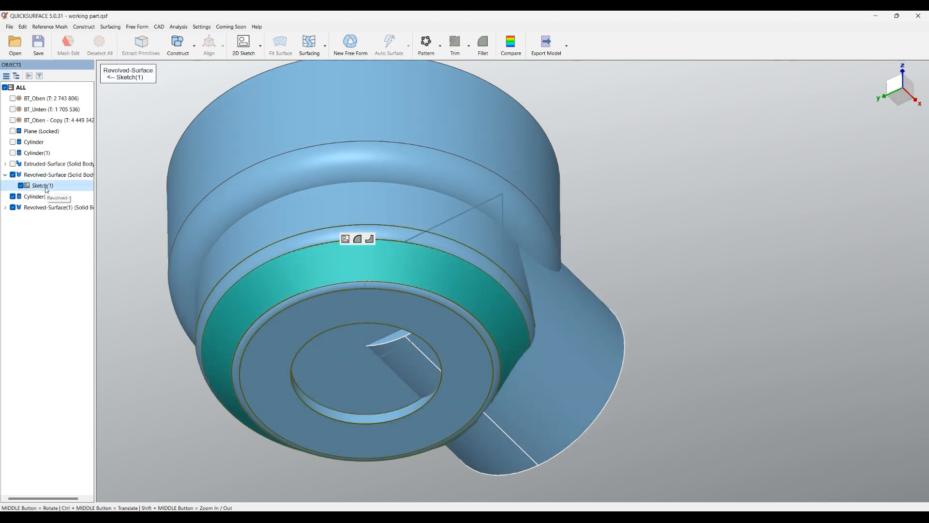
{"action": "double_click", "coordinate": [42, 187]}
{"action": "middle_click_drag", "start_coordinate": [461, 435], "coordinate": [475, 375], "text": "ctrl"}
{"action": "scroll", "coordinate": [425, 363], "scroll_direction": "up", "scroll_amount": 4}
{"action": "left_click_drag", "start_coordinate": [586, 316], "coordinate": [527, 345]}
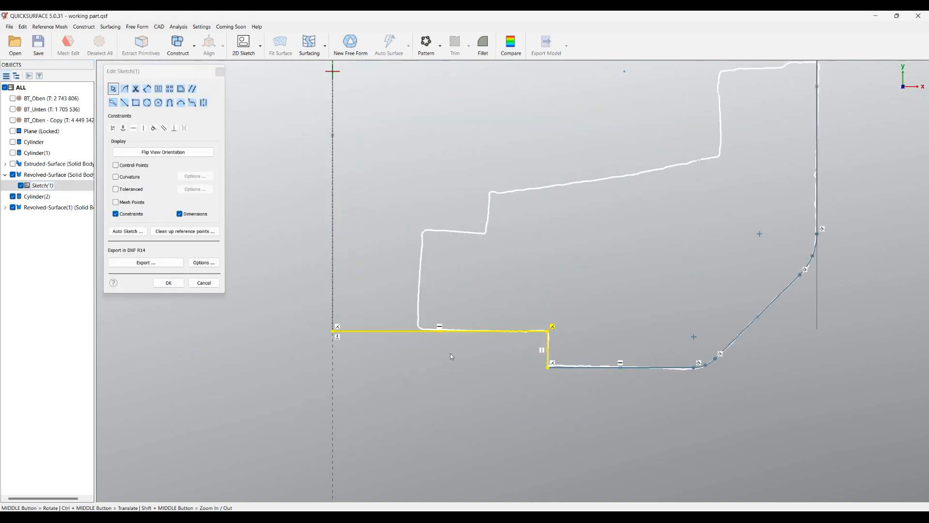
{"action": "key", "text": "Delete"}
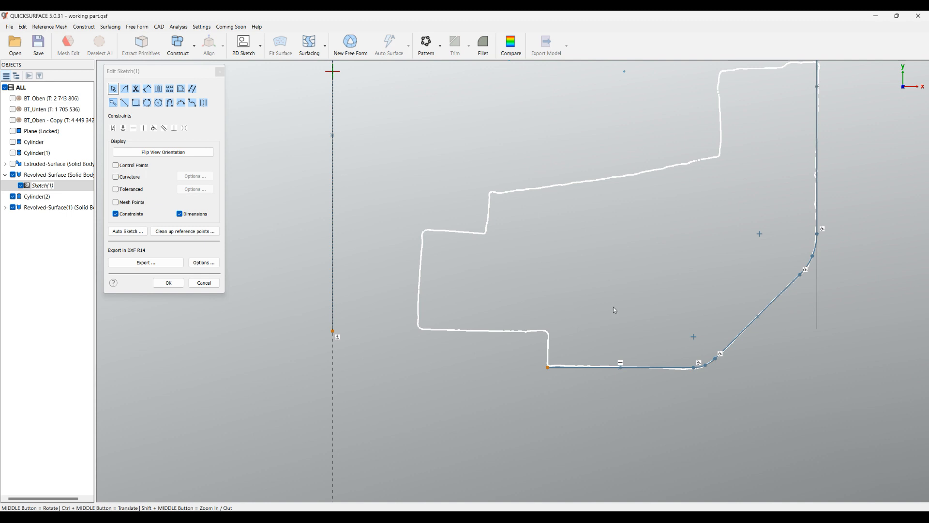
- Extend the bottom horizontal line of Sketch(1) to the rotation axis and accept the sketch
{"action": "left_click_drag", "start_coordinate": [238, 308], "coordinate": [609, 437]}
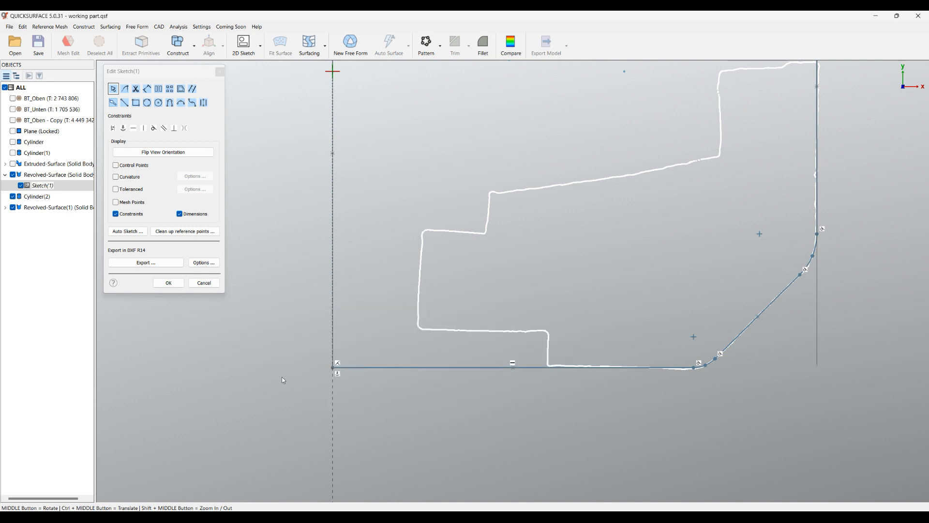
{"action": "left_click", "coordinate": [169, 283]}
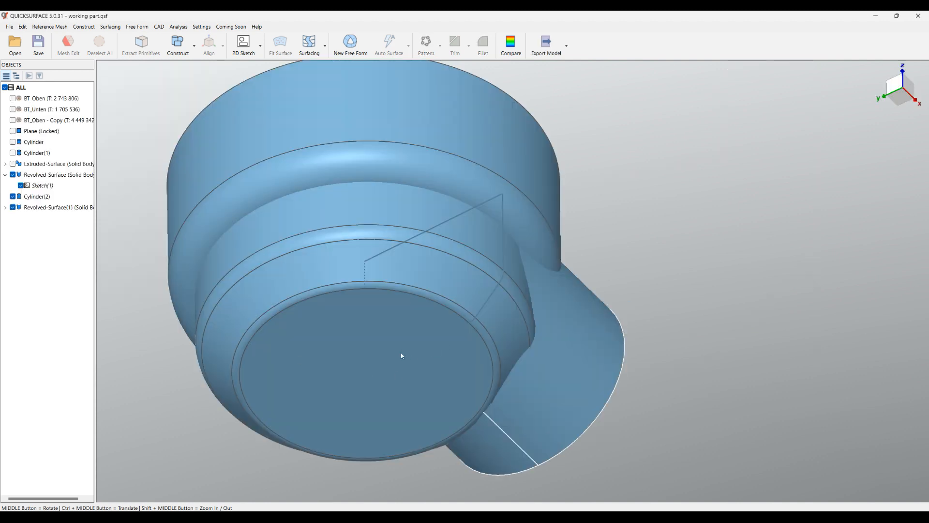
- Hide Sketch(1) and combine the edited Revolved-Surface body with Cylinder(2) into one solid
{"action": "mouse_move", "coordinate": [415, 368]}
{"action": "middle_mouse_down"}
{"action": "mouse_move", "coordinate": [460, 374]}
{"action": "mouse_move", "coordinate": [465, 285]}
{"action": "mouse_move", "coordinate": [455, 194]}
{"action": "mouse_move", "coordinate": [431, 363]}
{"action": "mouse_move", "coordinate": [300, 357]}
{"action": "middle_mouse_up"}
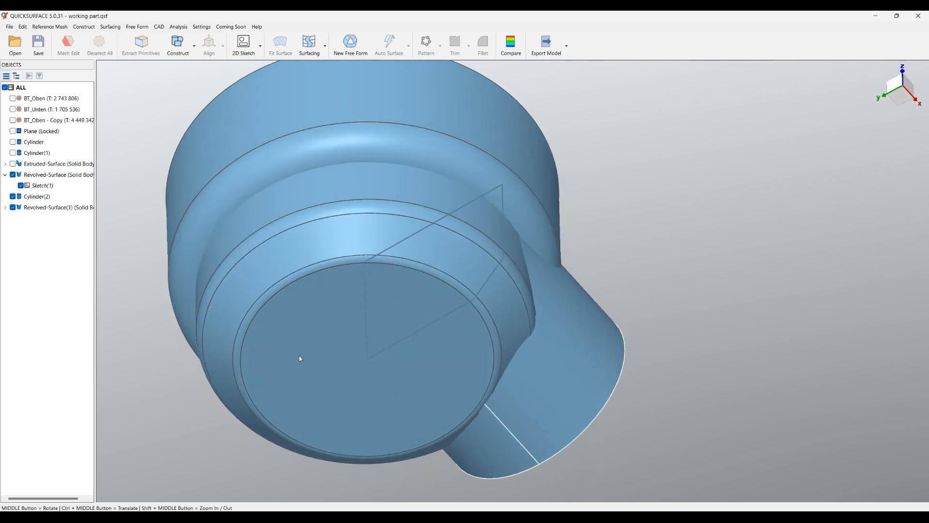
{"action": "left_click", "coordinate": [21, 185]}
{"action": "left_click", "coordinate": [475, 280]}
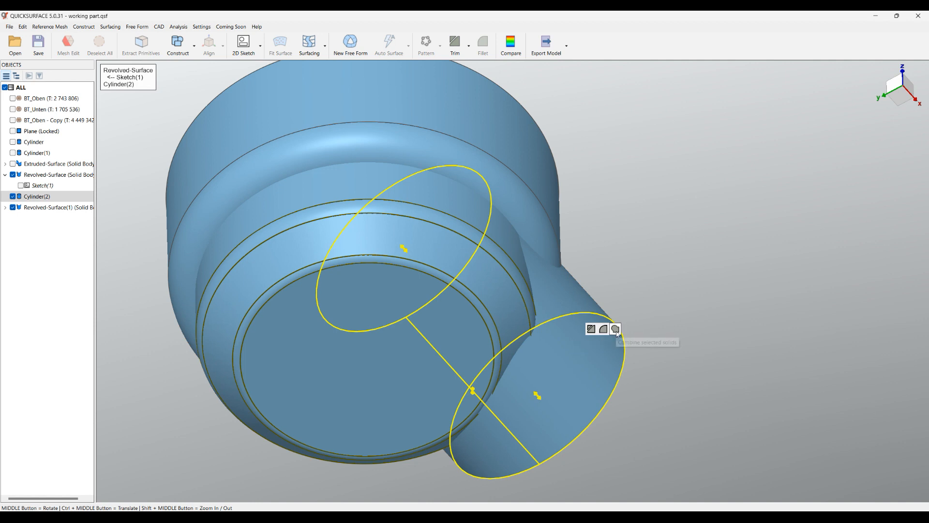
{"action": "left_click", "coordinate": [616, 329]}
- Cut Revolved-Surface(1) from the combined solid and show the BT_Oben - Copy mesh over it
{"action": "middle_click_drag", "start_coordinate": [428, 320], "coordinate": [401, 374]}
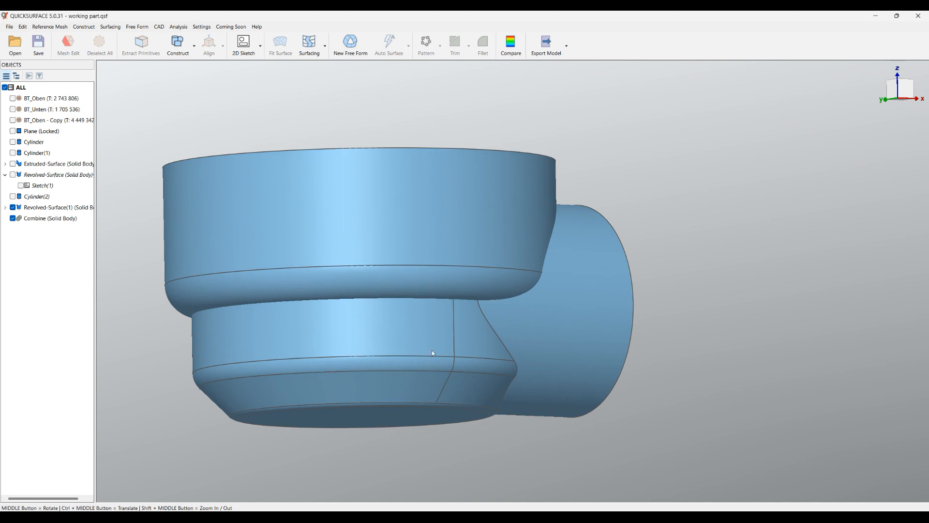
{"action": "left_click", "coordinate": [568, 307]}
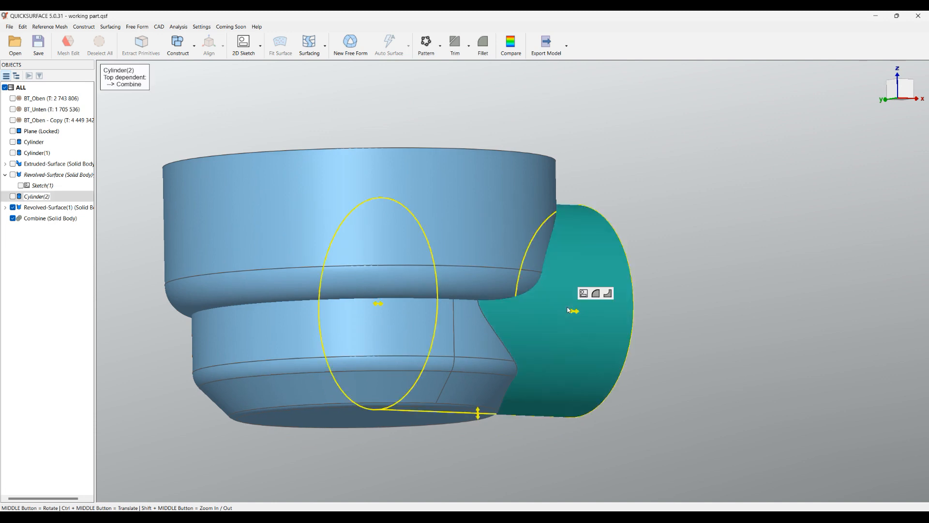
{"action": "left_click", "coordinate": [607, 293]}
{"action": "middle_click_drag", "start_coordinate": [413, 245], "coordinate": [502, 320]}
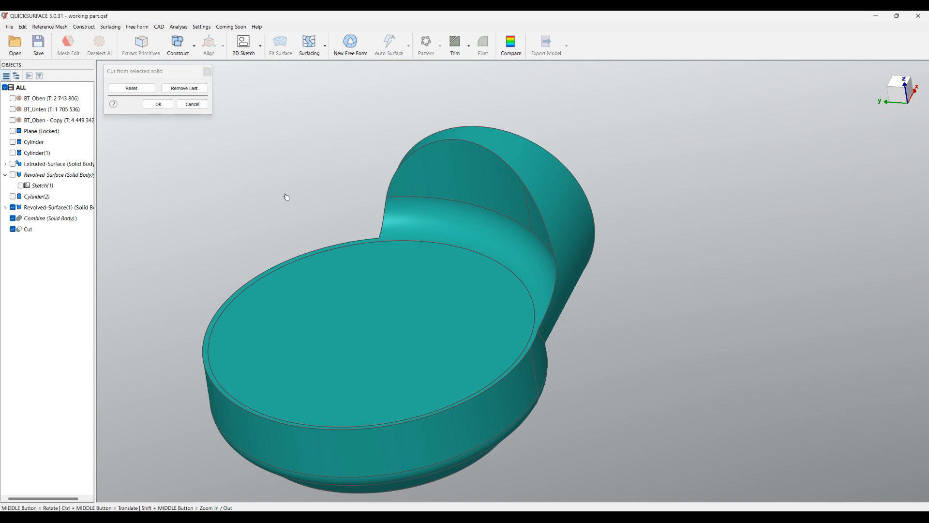
{"action": "left_click", "coordinate": [13, 120]}
{"action": "middle_click_drag", "start_coordinate": [353, 262], "coordinate": [365, 203]}
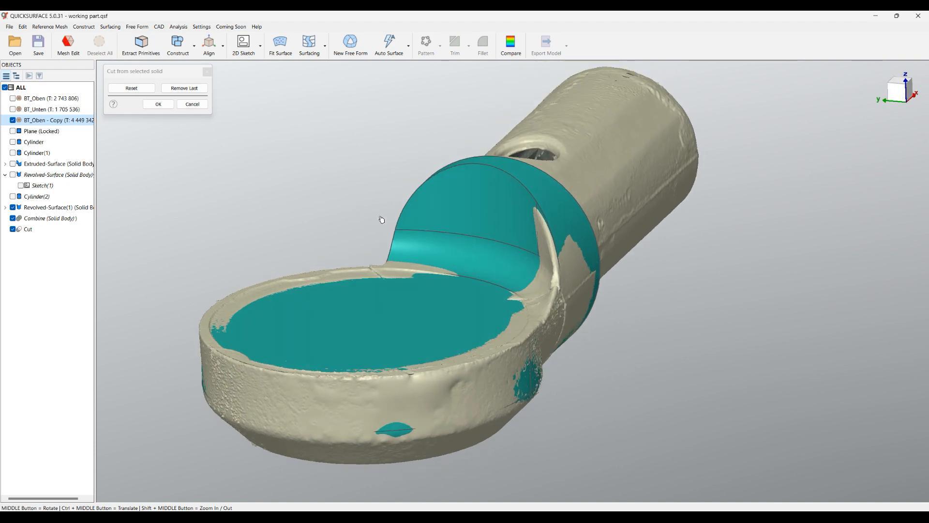
{"action": "left_click", "coordinate": [158, 104]}
- Compare the cut solid with the BT_Oben - Copy mesh at a 0.1 mm tolerance and inspect the deviations around the head
{"action": "middle_click_drag", "start_coordinate": [410, 339], "coordinate": [414, 309]}
{"action": "left_click", "coordinate": [512, 47]}
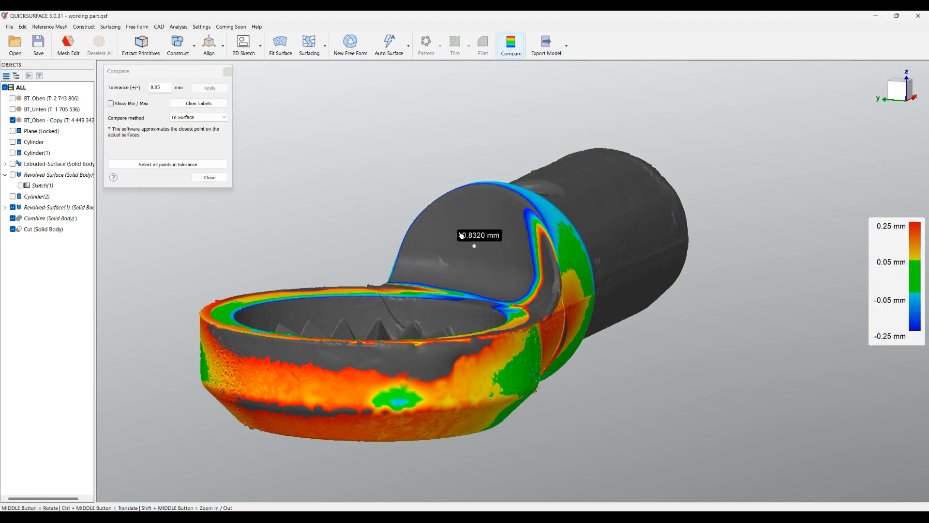
{"action": "left_click_drag", "start_coordinate": [155, 88], "coordinate": [184, 88]}
{"action": "type", "text": "1"}
{"action": "left_click", "coordinate": [207, 89]}
{"action": "middle_click_drag", "start_coordinate": [444, 307], "coordinate": [501, 324]}
{"action": "mouse_move", "coordinate": [479, 181]}
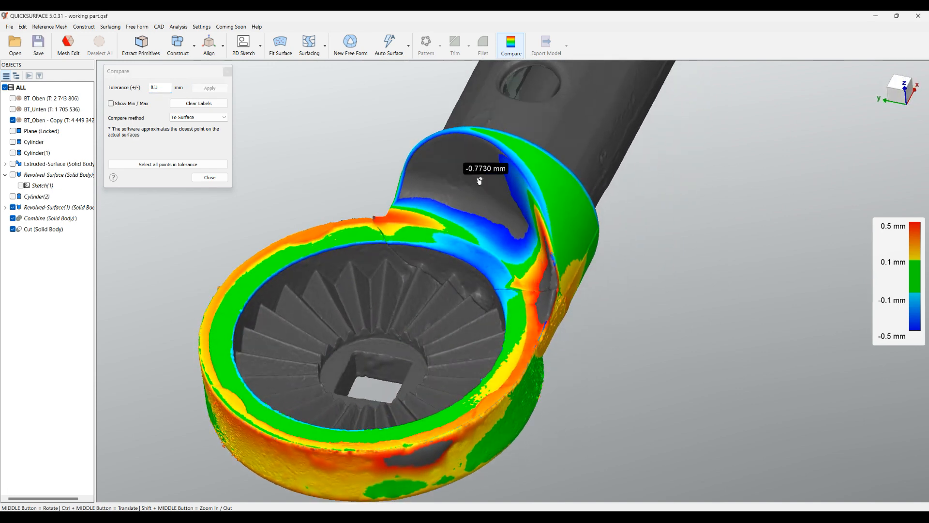
{"action": "middle_click_drag", "start_coordinate": [408, 185], "coordinate": [465, 310]}
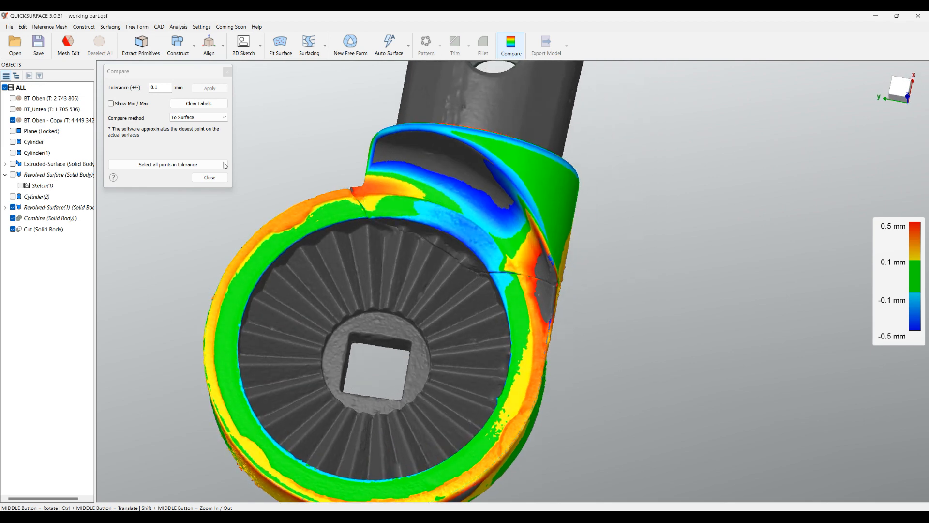
{"action": "left_click", "coordinate": [203, 177]}
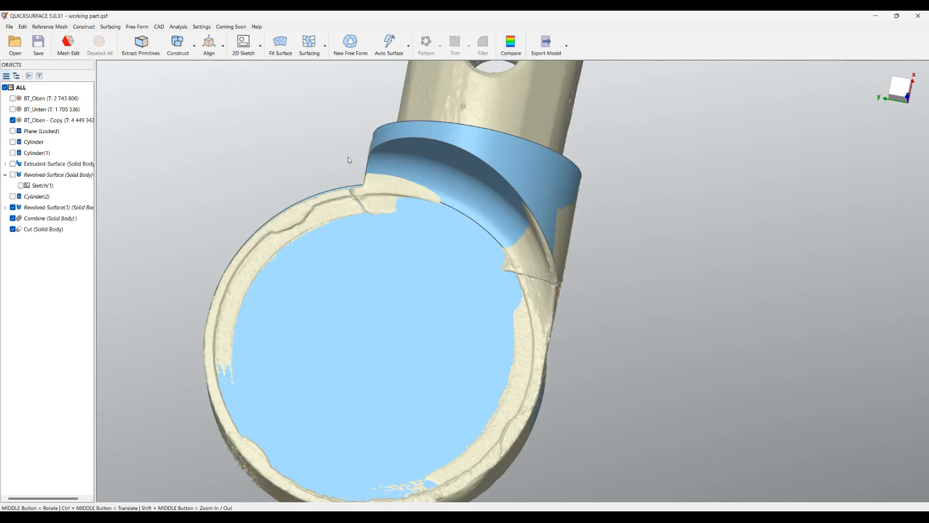
- Hide the Cut solid body so that only the BT_Oben - Copy mesh of the toothed head is shown
{"action": "mouse_move", "coordinate": [495, 307]}
{"action": "middle_mouse_down"}
{"action": "mouse_move", "coordinate": [444, 339]}
{"action": "mouse_move", "coordinate": [341, 321]}
{"action": "middle_mouse_up"}
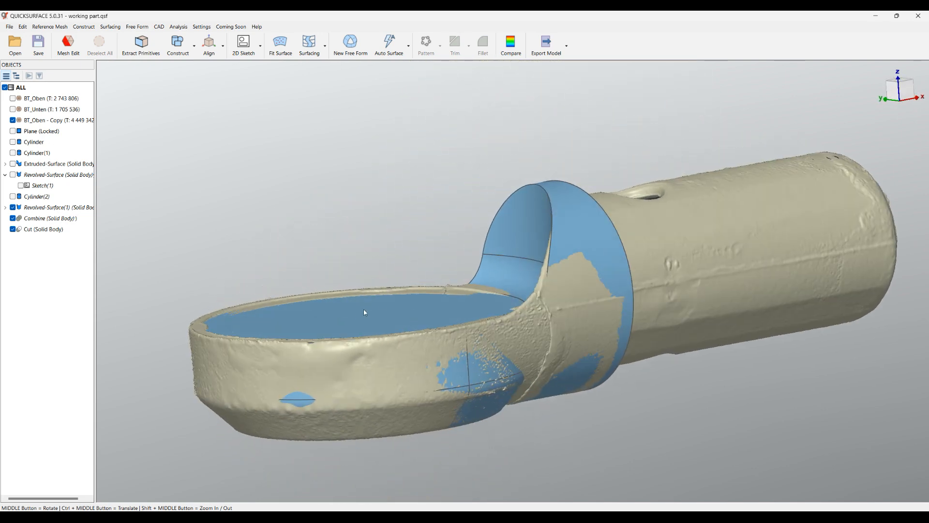
{"action": "middle_click_drag", "start_coordinate": [517, 312], "coordinate": [568, 384]}
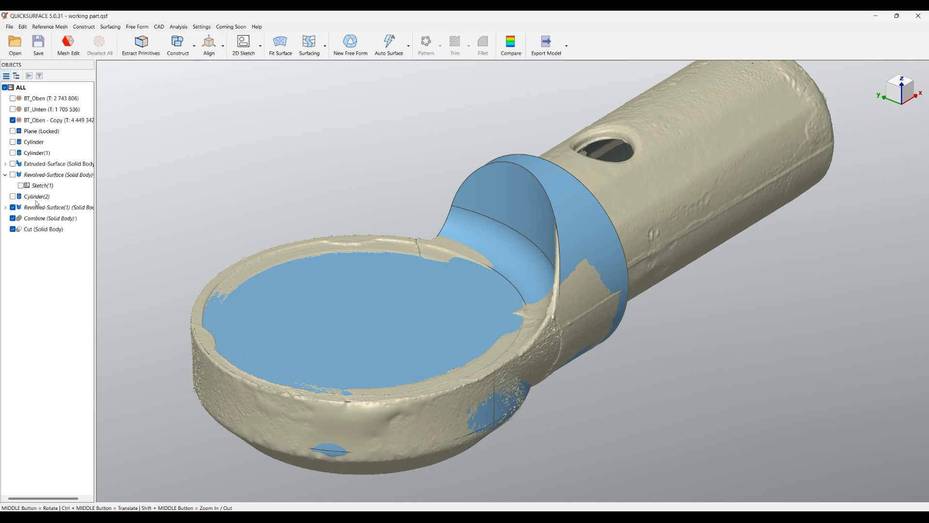
{"action": "left_click", "coordinate": [12, 228]}
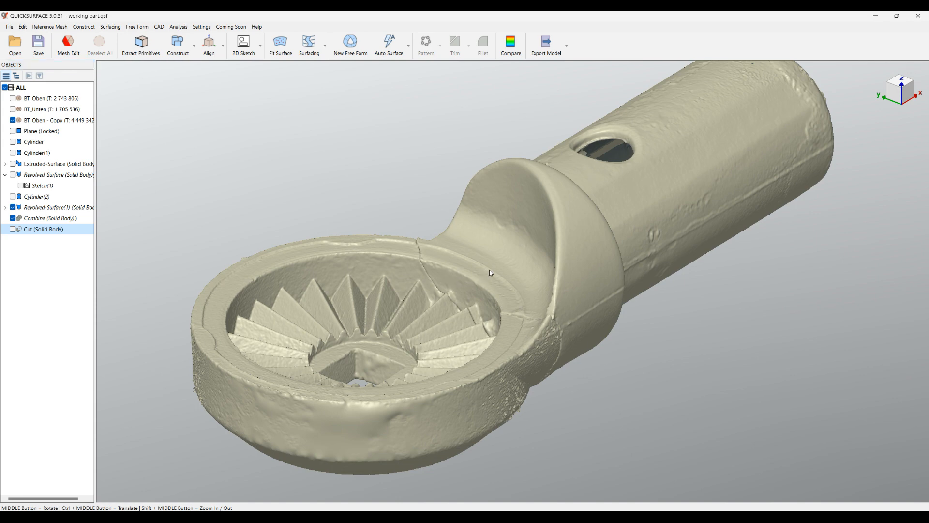
{"action": "left_click", "coordinate": [12, 229]}
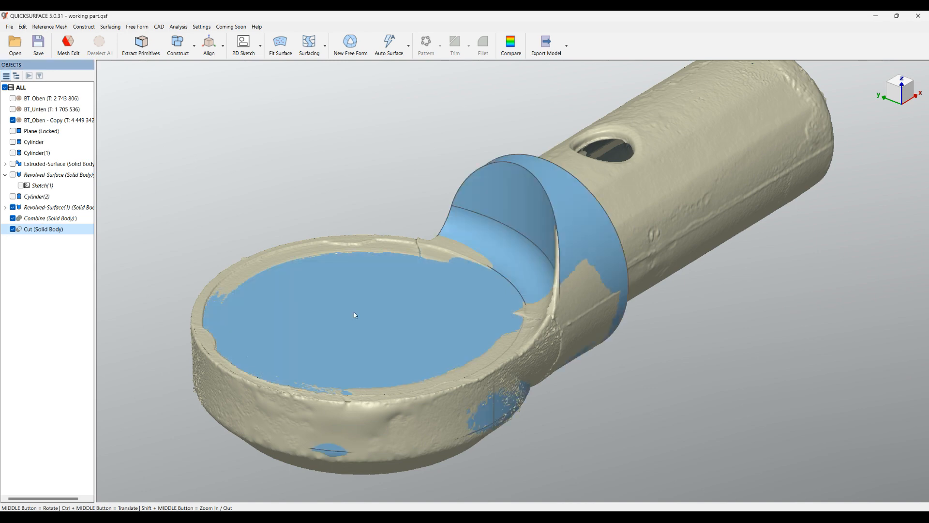
{"action": "left_click", "coordinate": [12, 229]}
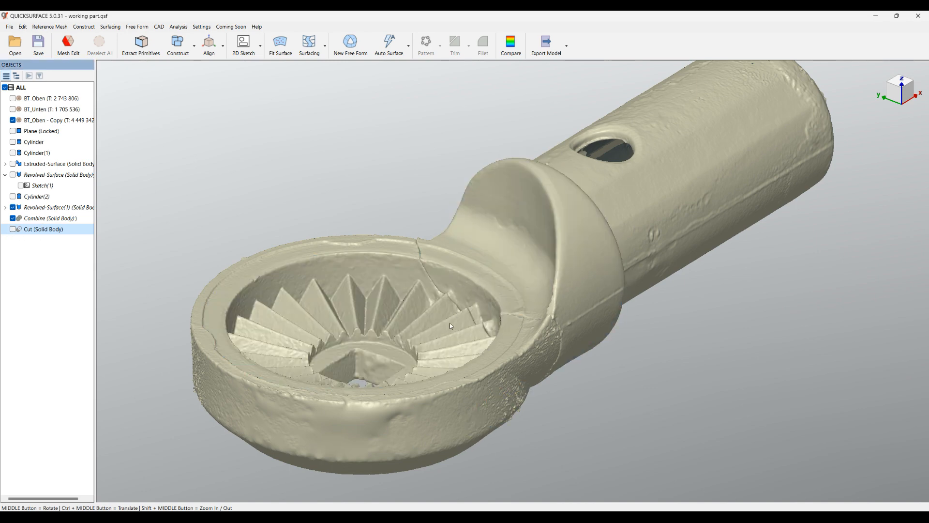
- Create a 2D sketch for a revolved surface about the Z axis with 0 degrees rotation
{"action": "scroll", "coordinate": [366, 358], "scroll_direction": "up", "scroll_amount": 3}
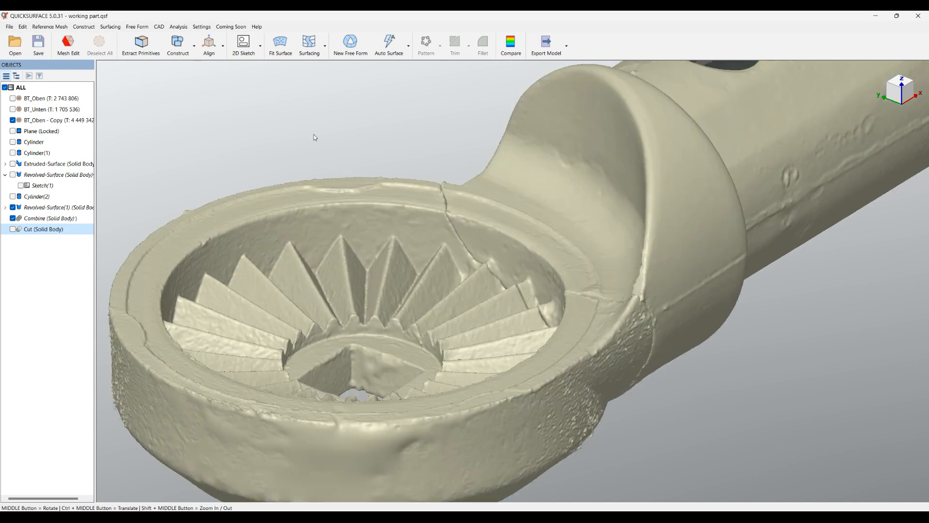
{"action": "left_click", "coordinate": [243, 50]}
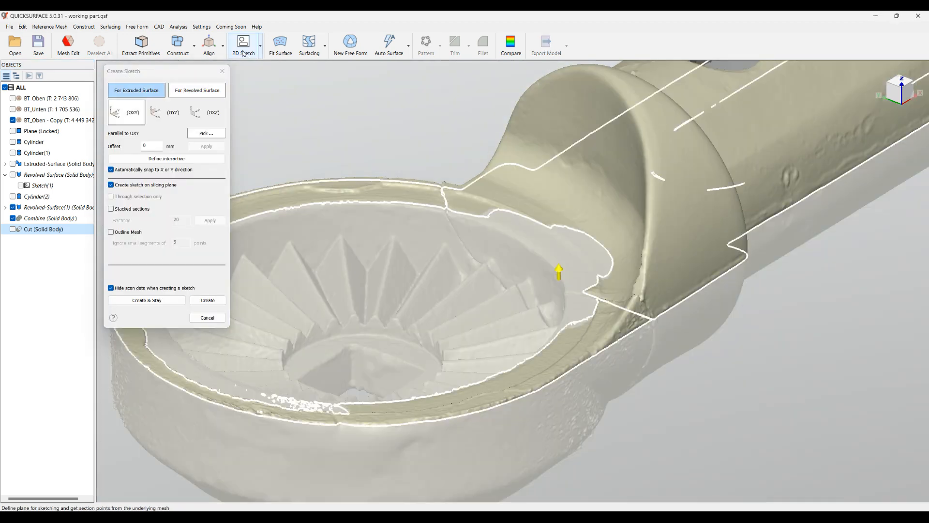
{"action": "left_click", "coordinate": [216, 93]}
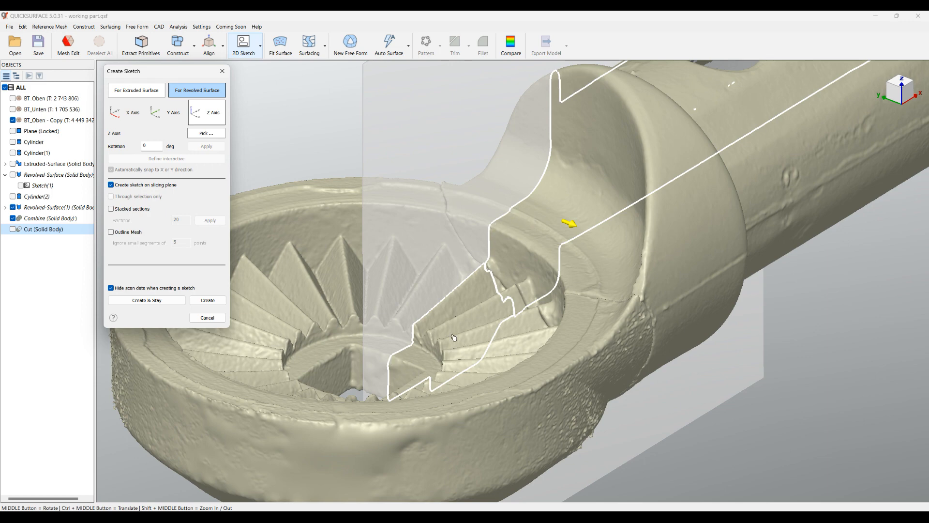
{"action": "left_click", "coordinate": [208, 300]}
- Fit a horizontal line to the short upper ledge of the mesh section beside the recess wall
{"action": "scroll", "coordinate": [396, 292], "scroll_direction": "up", "scroll_amount": 8}
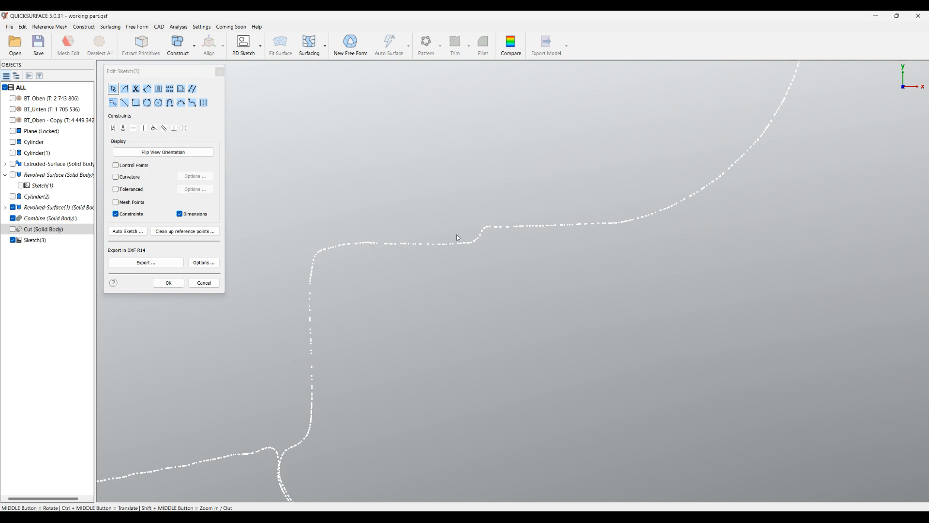
{"action": "mouse_move", "coordinate": [465, 239]}
{"action": "left_mouse_down"}
{"action": "mouse_move", "coordinate": [409, 264]}
{"action": "mouse_move", "coordinate": [336, 242]}
{"action": "left_mouse_up"}
{"action": "middle_click_drag", "start_coordinate": [510, 262], "coordinate": [566, 248], "text": "ctrl"}
{"action": "scroll", "coordinate": [392, 252], "scroll_direction": "down", "scroll_amount": 5}
{"action": "scroll", "coordinate": [401, 252], "scroll_direction": "down", "scroll_amount": 3}
{"action": "middle_click_drag", "start_coordinate": [390, 270], "coordinate": [501, 264], "text": "ctrl"}
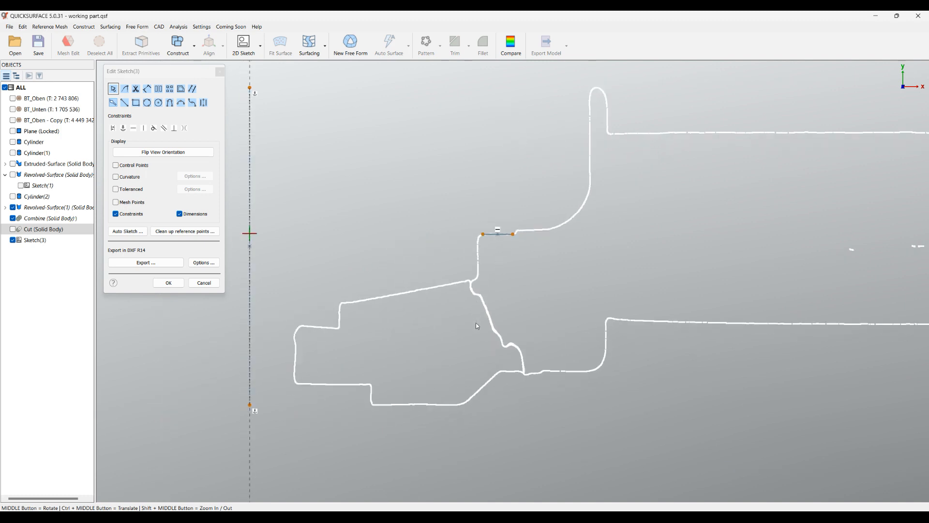
- Fit a line to the lower inner ledge near the rotation axis and constrain it horizontal
{"action": "scroll", "coordinate": [314, 334], "scroll_direction": "up", "scroll_amount": 2}
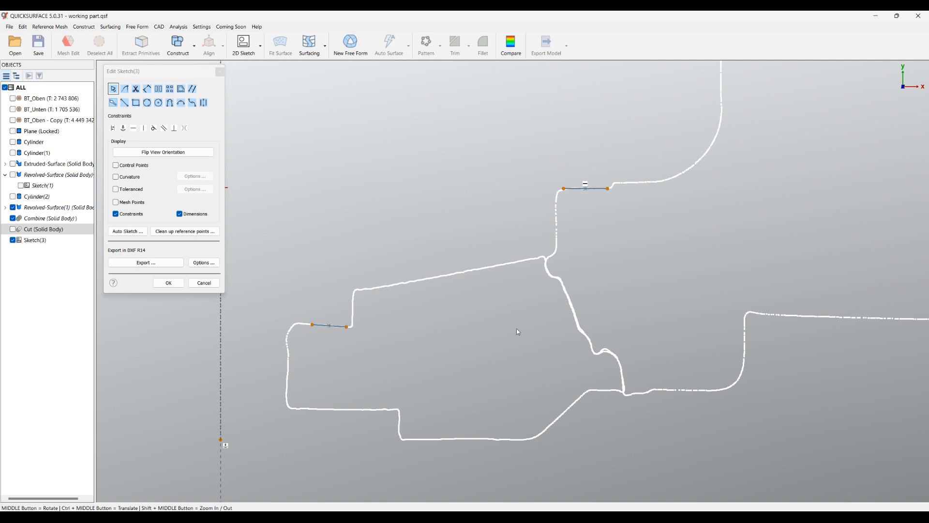
{"action": "scroll", "coordinate": [331, 329], "scroll_direction": "up", "scroll_amount": 5}
{"action": "left_click", "coordinate": [328, 315]}
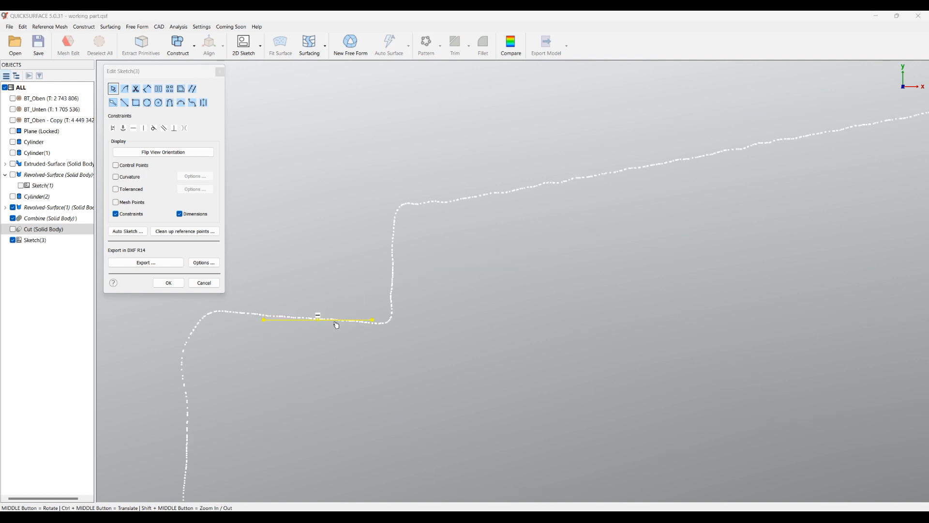
- Fit a line to the recess side wall of the section and constrain it vertical
{"action": "scroll", "coordinate": [390, 344], "scroll_direction": "down", "scroll_amount": 3}
{"action": "middle_click_drag", "start_coordinate": [606, 305], "coordinate": [501, 316], "text": "ctrl"}
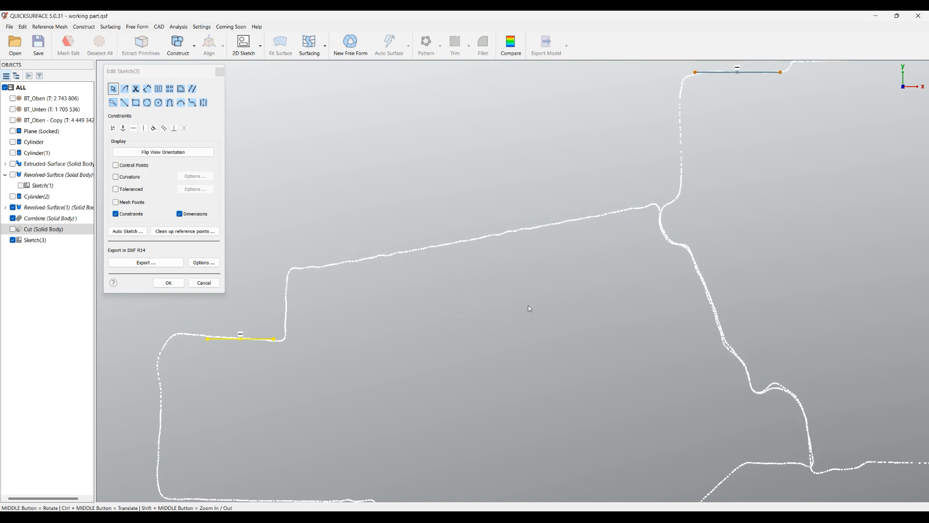
{"action": "left_click_drag", "start_coordinate": [685, 99], "coordinate": [681, 169]}
{"action": "left_click", "coordinate": [679, 138]}
{"action": "left_click", "coordinate": [692, 125]}
{"action": "middle_click_drag", "start_coordinate": [732, 144], "coordinate": [512, 285], "text": "ctrl"}
{"action": "scroll", "coordinate": [474, 278], "scroll_direction": "up", "scroll_amount": 4}
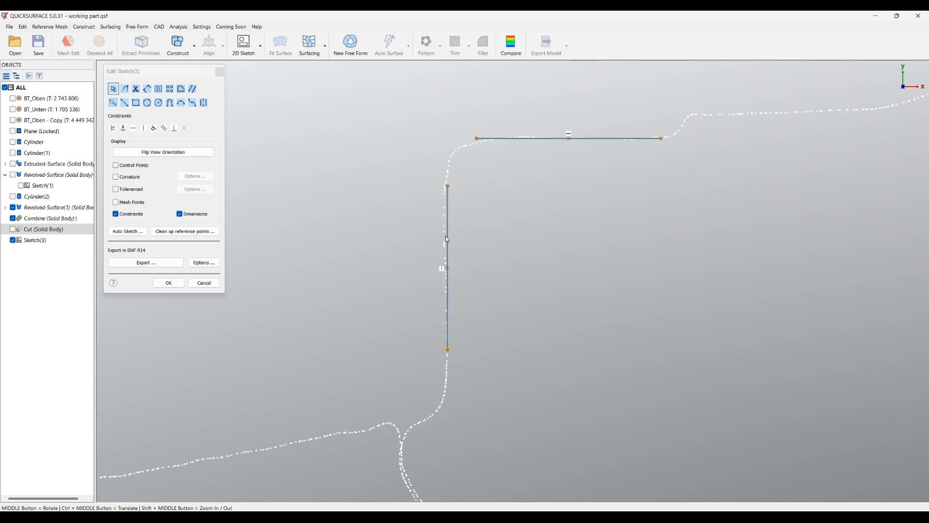
- Join the wall line to the upper and lower horizontal lines at sharp corners and extend the lower line to the rotation axis
{"action": "scroll", "coordinate": [493, 220], "scroll_direction": "down", "scroll_amount": 8}
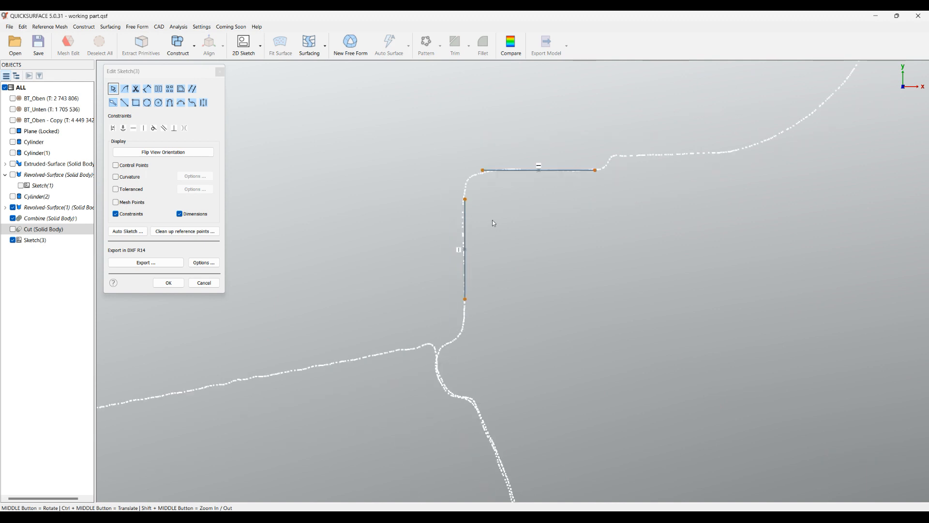
{"action": "middle_click_drag", "start_coordinate": [411, 250], "coordinate": [567, 273], "text": "ctrl"}
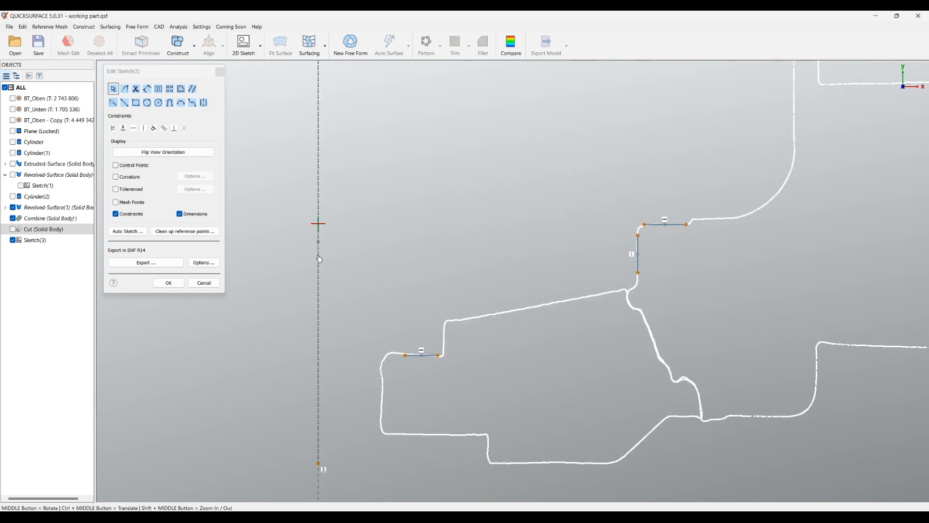
{"action": "mouse_move", "coordinate": [659, 198]}
{"action": "left_mouse_down"}
{"action": "mouse_move", "coordinate": [632, 229]}
{"action": "mouse_move", "coordinate": [646, 240]}
{"action": "mouse_move", "coordinate": [529, 286]}
{"action": "mouse_move", "coordinate": [424, 344]}
{"action": "mouse_move", "coordinate": [629, 288]}
{"action": "left_mouse_up"}
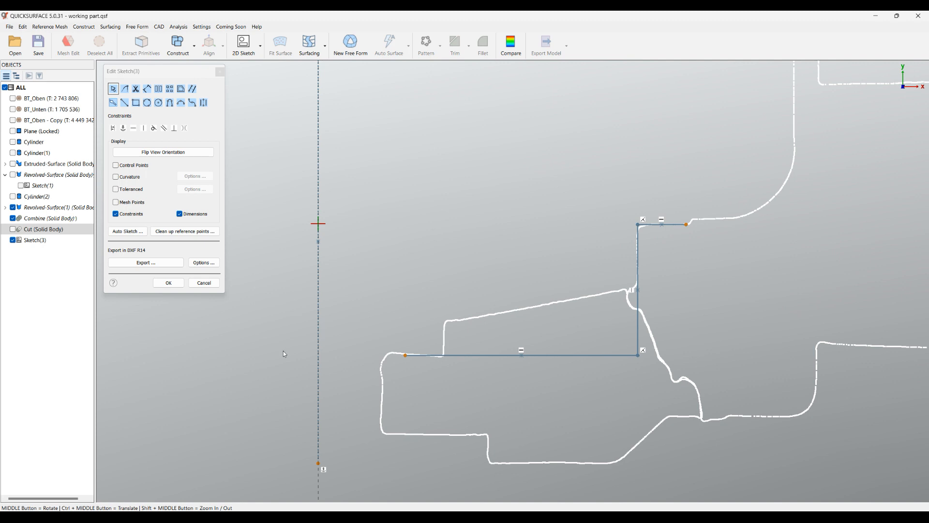
{"action": "mouse_move", "coordinate": [383, 455]}
{"action": "left_mouse_down"}
{"action": "mouse_move", "coordinate": [286, 446]}
{"action": "mouse_move", "coordinate": [436, 325]}
{"action": "mouse_move", "coordinate": [438, 334]}
{"action": "left_mouse_up"}
- Draw a vertical line at the small step beyond the upper ledge and join it to the ledge line at a corner
{"action": "scroll", "coordinate": [528, 241], "scroll_direction": "down", "scroll_amount": 4}
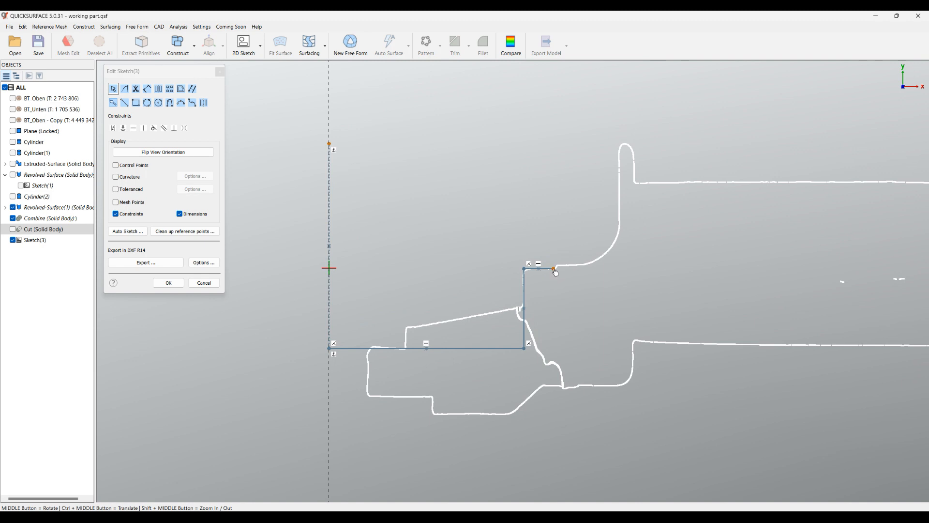
{"action": "scroll", "coordinate": [555, 272], "scroll_direction": "up", "scroll_amount": 5}
{"action": "scroll", "coordinate": [558, 260], "scroll_direction": "up", "scroll_amount": 10}
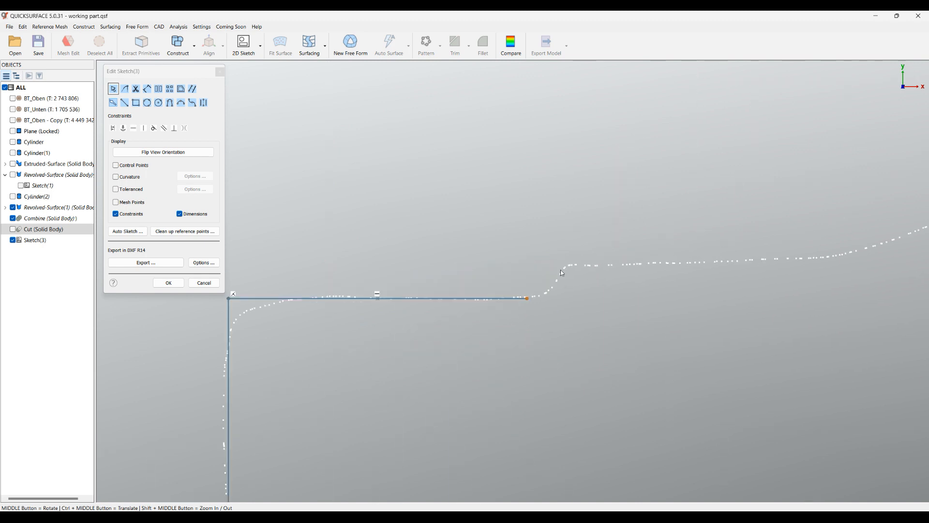
{"action": "left_click", "coordinate": [125, 102]}
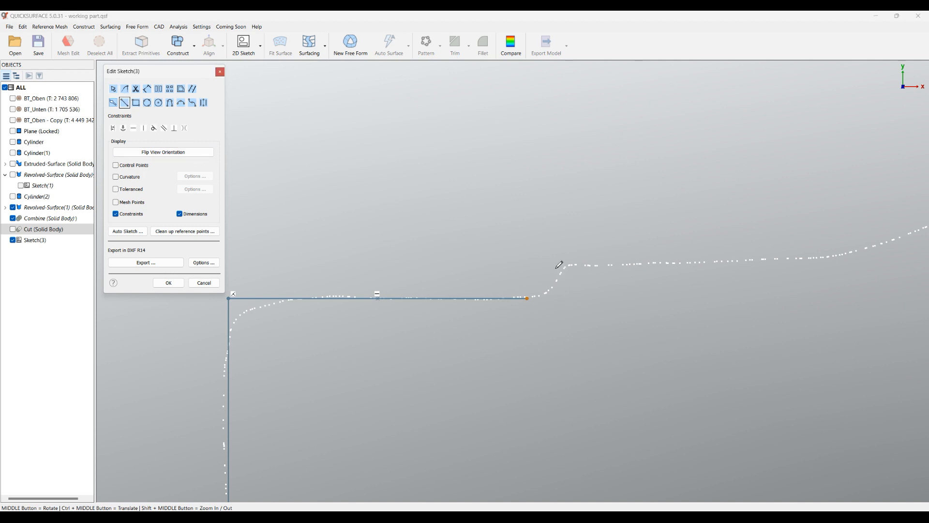
{"action": "scroll", "coordinate": [566, 277], "scroll_direction": "up", "scroll_amount": 2}
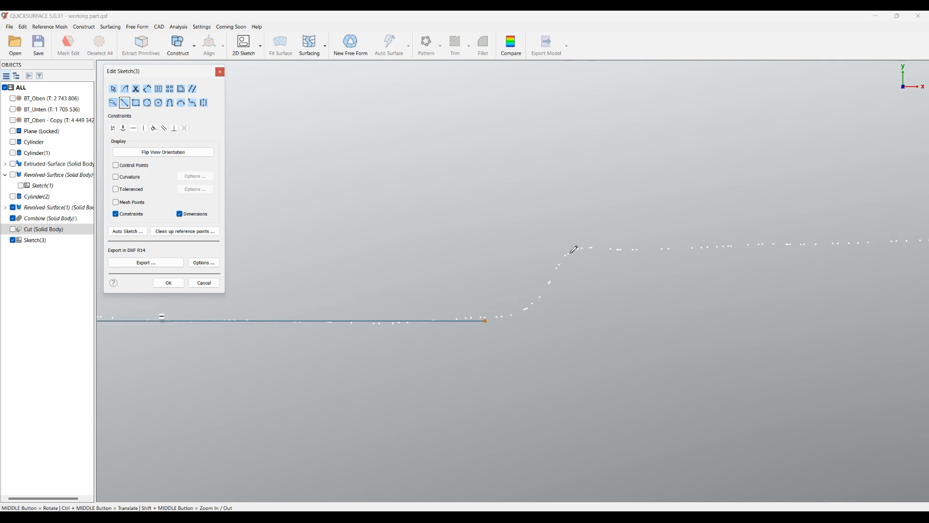
{"action": "left_click", "coordinate": [550, 251]}
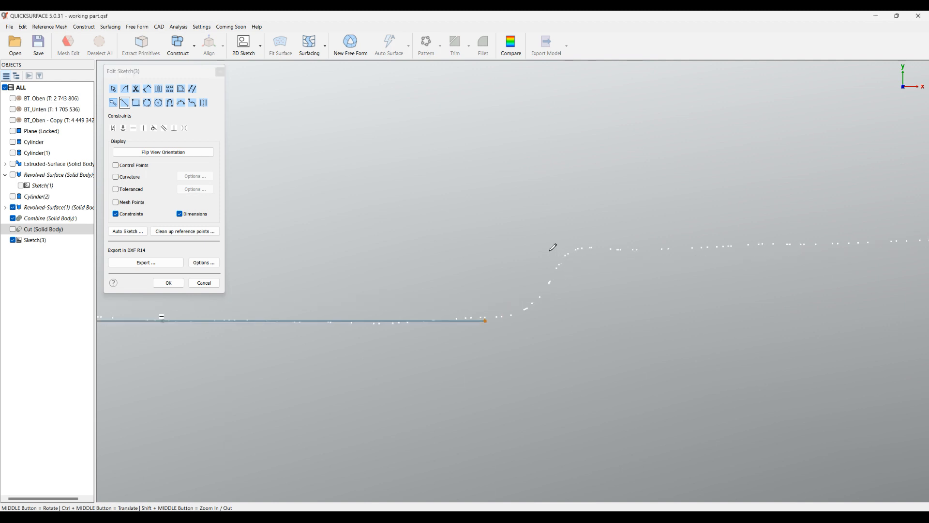
{"action": "left_click", "coordinate": [552, 317]}
{"action": "key", "text": "Escape"}
{"action": "mouse_move", "coordinate": [638, 303]}
{"action": "left_mouse_down"}
{"action": "mouse_move", "coordinate": [611, 306]}
{"action": "mouse_move", "coordinate": [586, 354]}
{"action": "mouse_move", "coordinate": [593, 349]}
{"action": "left_mouse_up"}
- Lengthen the outer vertical line upward well above the ledge
{"action": "left_click_drag", "start_coordinate": [549, 251], "coordinate": [549, 89]}
{"action": "scroll", "coordinate": [611, 208], "scroll_direction": "down", "scroll_amount": 10}
{"action": "middle_click_drag", "start_coordinate": [607, 226], "coordinate": [747, 275], "text": "ctrl"}
{"action": "left_click_drag", "start_coordinate": [753, 249], "coordinate": [753, 175]}
{"action": "scroll", "coordinate": [542, 215], "scroll_direction": "down", "scroll_amount": 4}
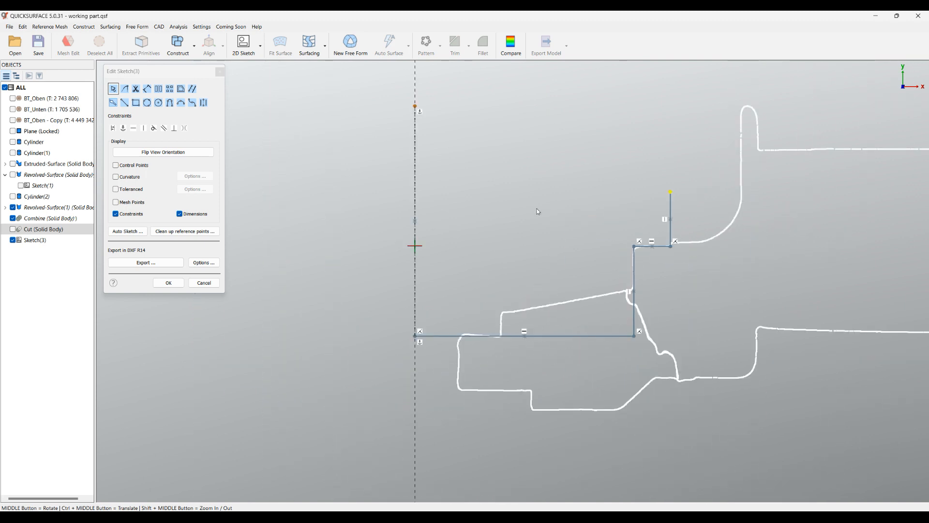
- Draw a horizontal line from the outer vertical line's upper end to the rotation axis, closing the profile
{"action": "left_click", "coordinate": [124, 103]}
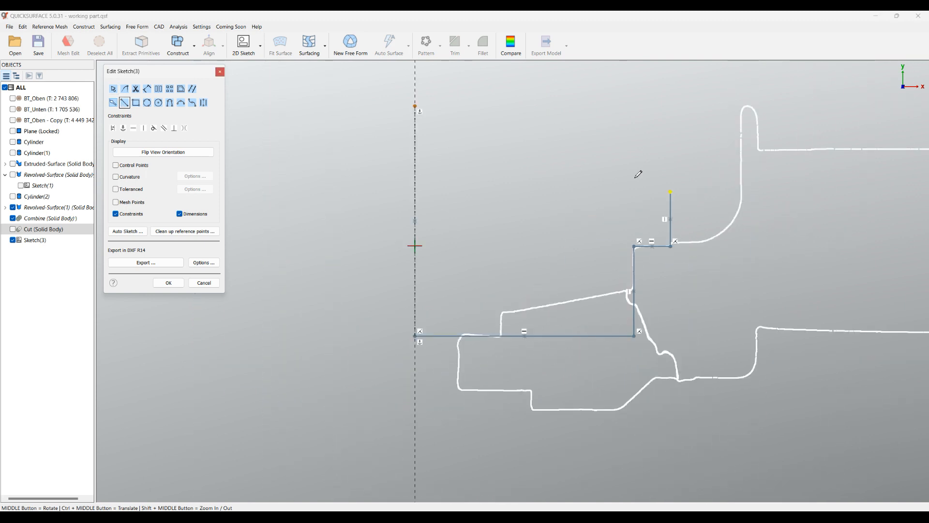
{"action": "left_click", "coordinate": [671, 192]}
{"action": "left_click", "coordinate": [424, 191]}
{"action": "key", "text": "Escape"}
{"action": "mouse_move", "coordinate": [455, 96]}
{"action": "left_mouse_down"}
{"action": "mouse_move", "coordinate": [441, 237]}
{"action": "mouse_move", "coordinate": [460, 217]}
{"action": "left_mouse_up"}
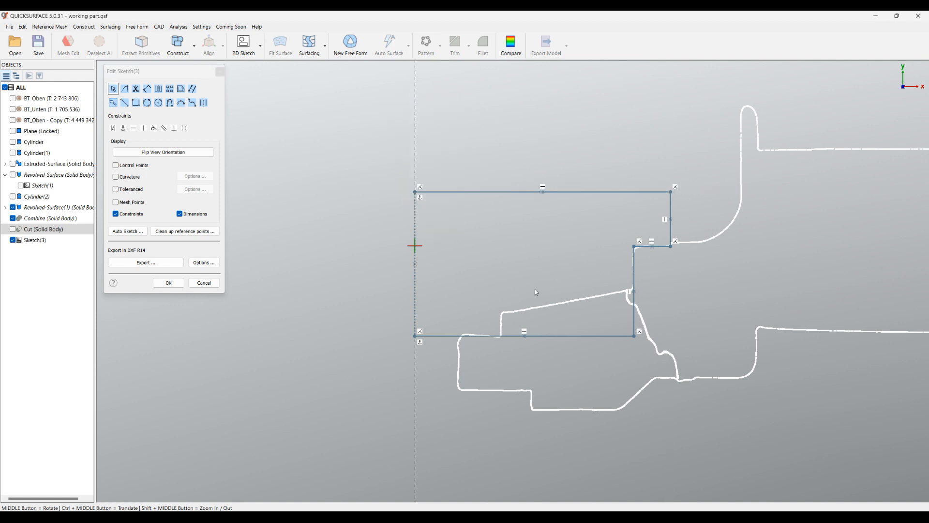
- Finish the stepped profile sketch and revolve it around the vertical axis into a solid body
{"action": "left_click", "coordinate": [182, 284]}
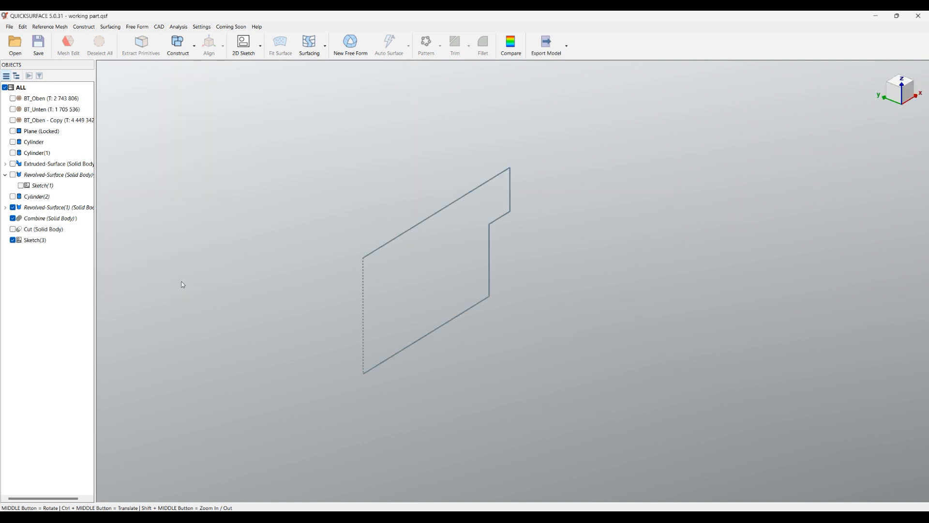
{"action": "left_click", "coordinate": [396, 245]}
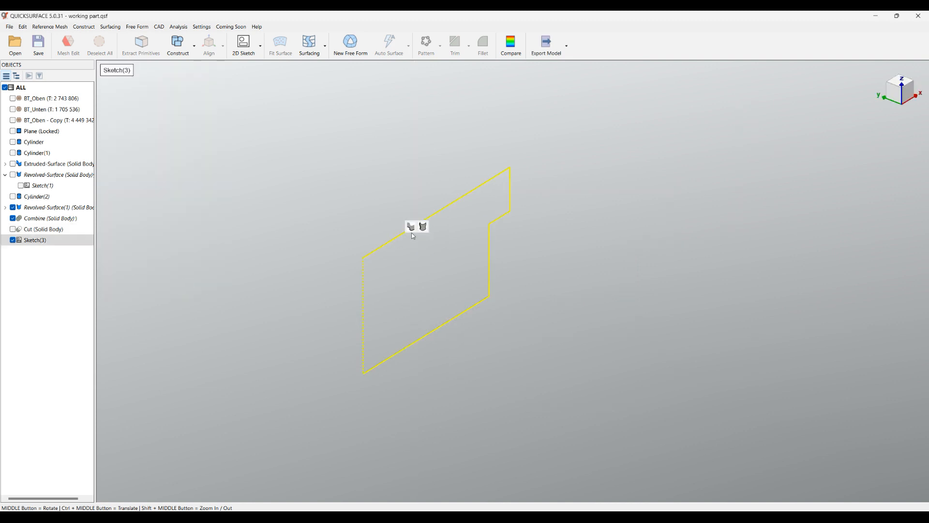
{"action": "left_click", "coordinate": [423, 226]}
{"action": "middle_click_drag", "start_coordinate": [448, 328], "coordinate": [345, 269]}
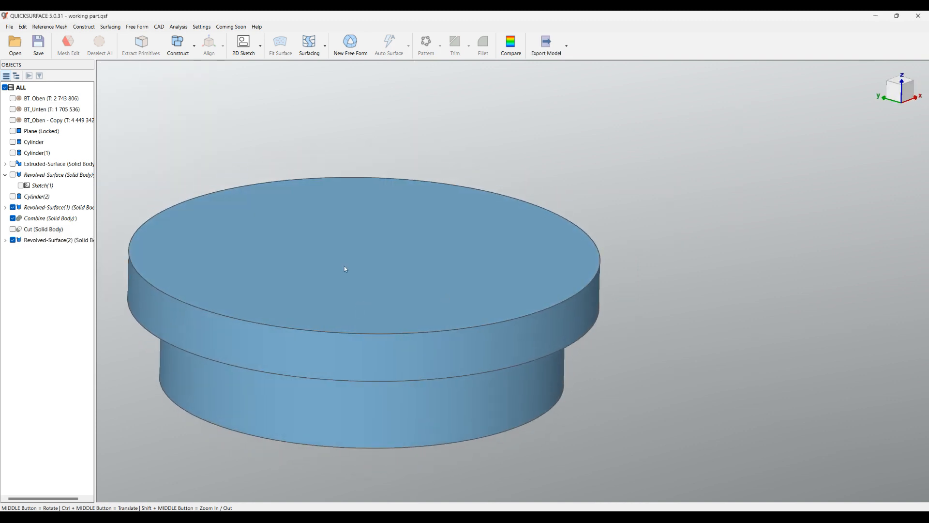
- Show the existing cut solid and cut the new revolved body out of it to form the stepped recess
{"action": "left_click", "coordinate": [12, 228]}
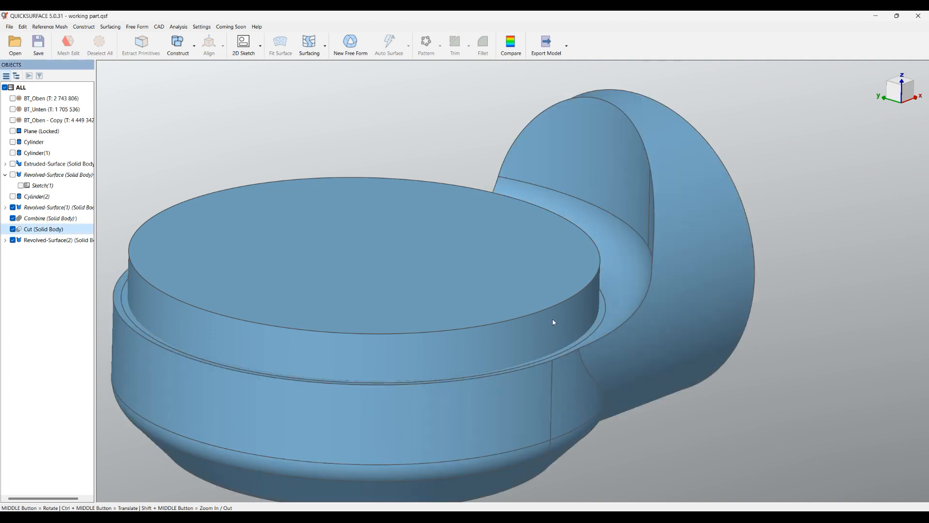
{"action": "left_click", "coordinate": [652, 297]}
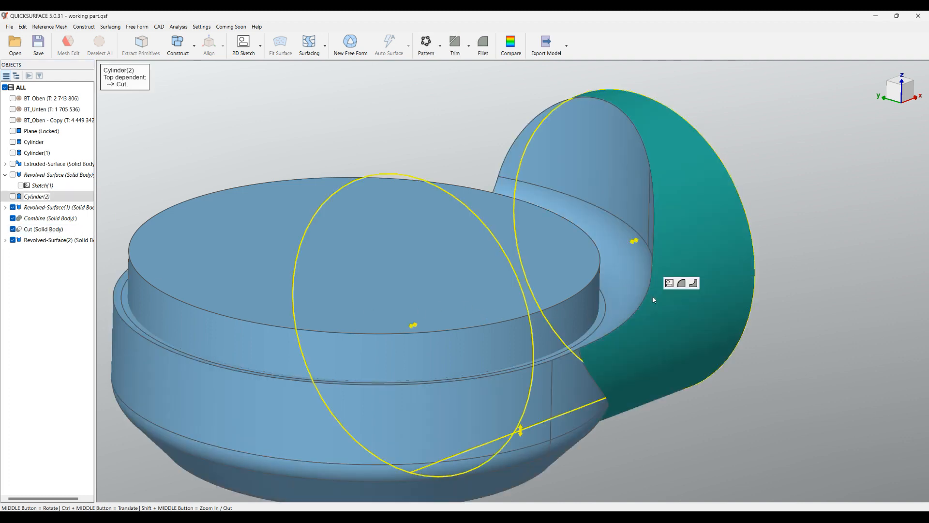
{"action": "left_click", "coordinate": [693, 283]}
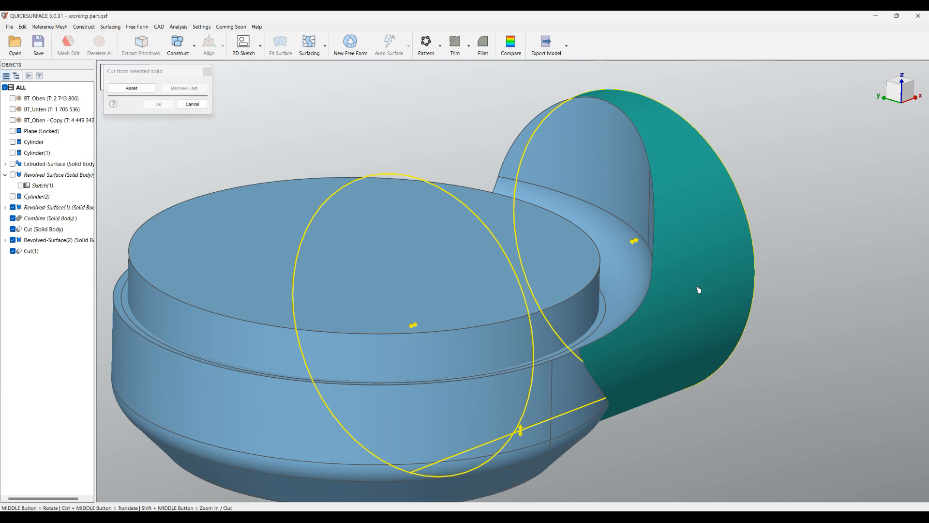
{"action": "left_click", "coordinate": [492, 275]}
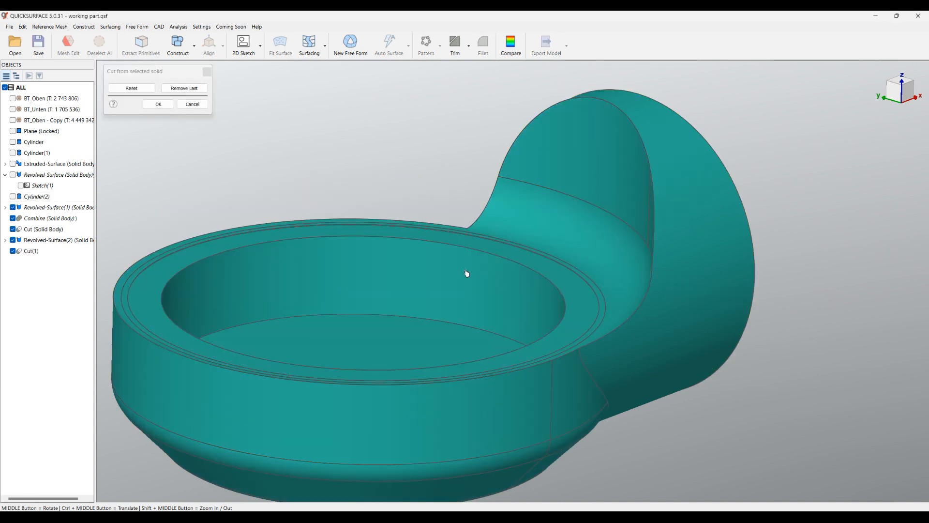
{"action": "middle_click_drag", "start_coordinate": [465, 270], "coordinate": [459, 326]}
{"action": "left_click", "coordinate": [158, 104]}
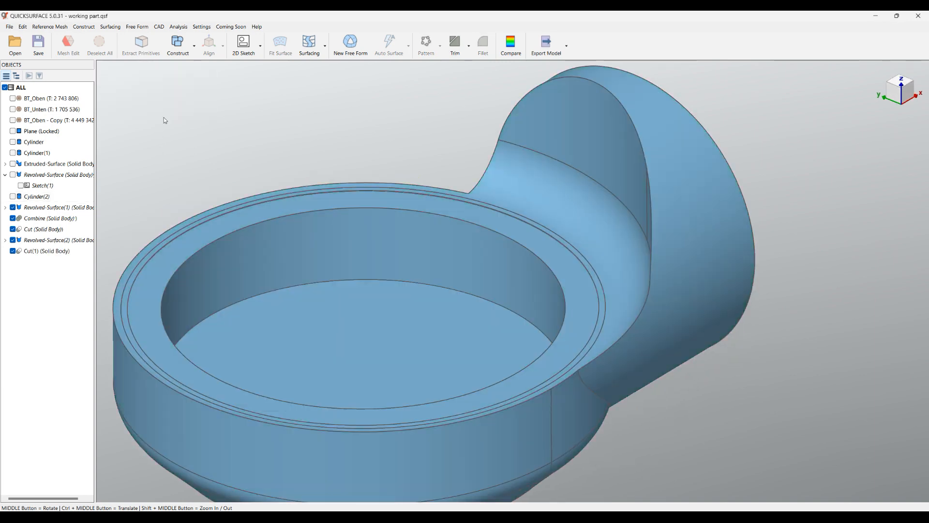
{"action": "middle_click_drag", "start_coordinate": [443, 286], "coordinate": [454, 311]}
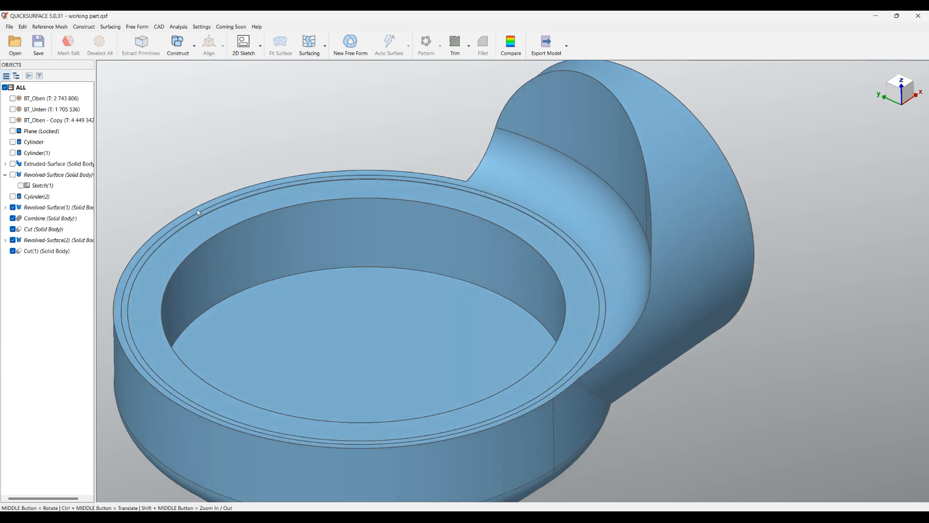
- Show the BT_Oben - Copy mesh over the solid and examine the toothed recess from above and at an angle
{"action": "left_click", "coordinate": [13, 120]}
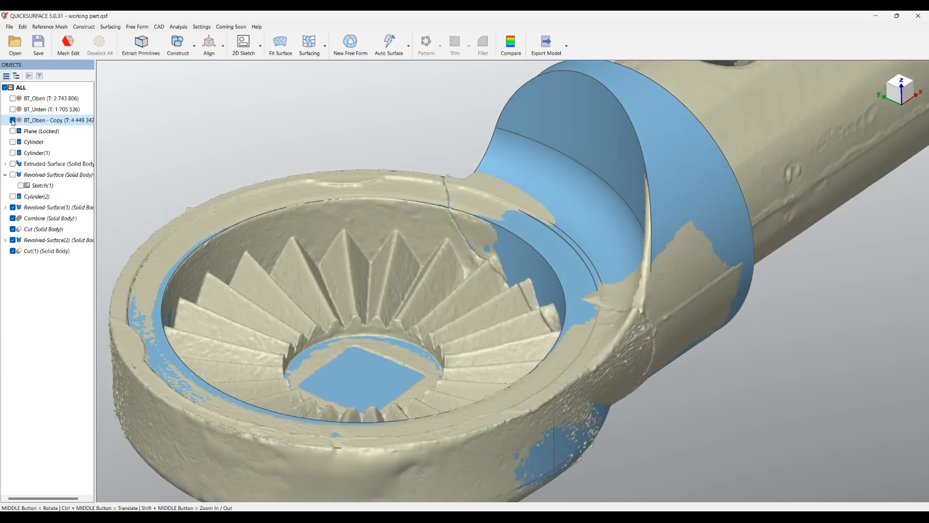
{"action": "left_click", "coordinate": [12, 120]}
{"action": "left_click", "coordinate": [13, 120]}
{"action": "middle_click_drag", "start_coordinate": [435, 339], "coordinate": [442, 347]}
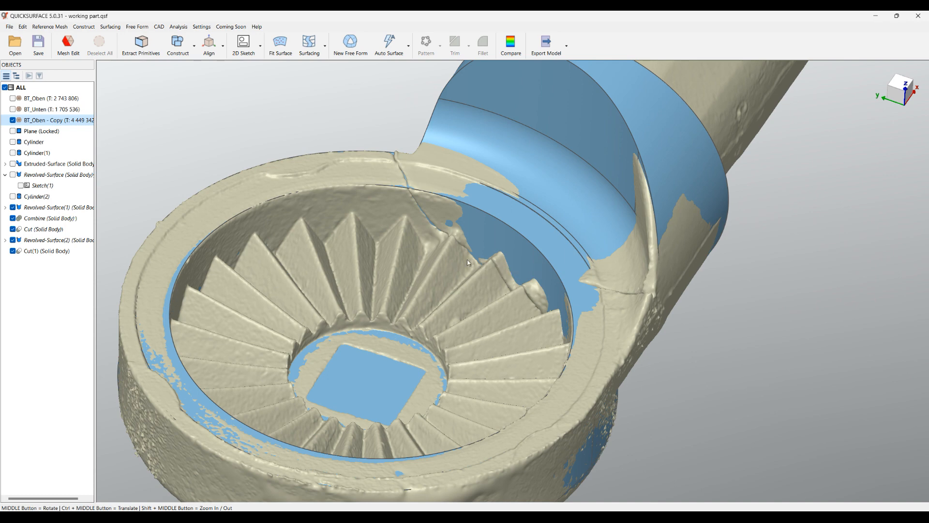
{"action": "right_click", "coordinate": [858, 120]}
{"action": "left_click", "coordinate": [872, 143]}
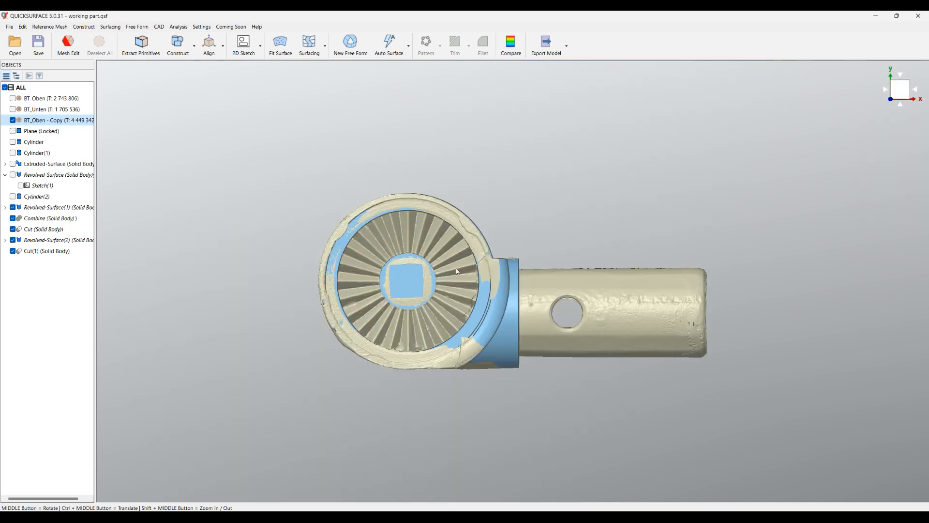
{"action": "scroll", "coordinate": [464, 282], "scroll_direction": "up", "scroll_amount": 5}
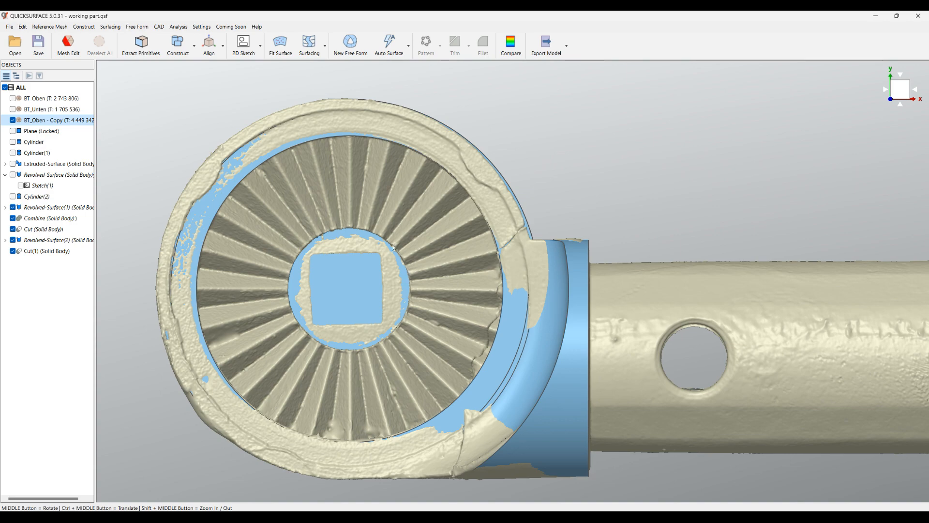
{"action": "scroll", "coordinate": [536, 342], "scroll_direction": "up", "scroll_amount": 10}
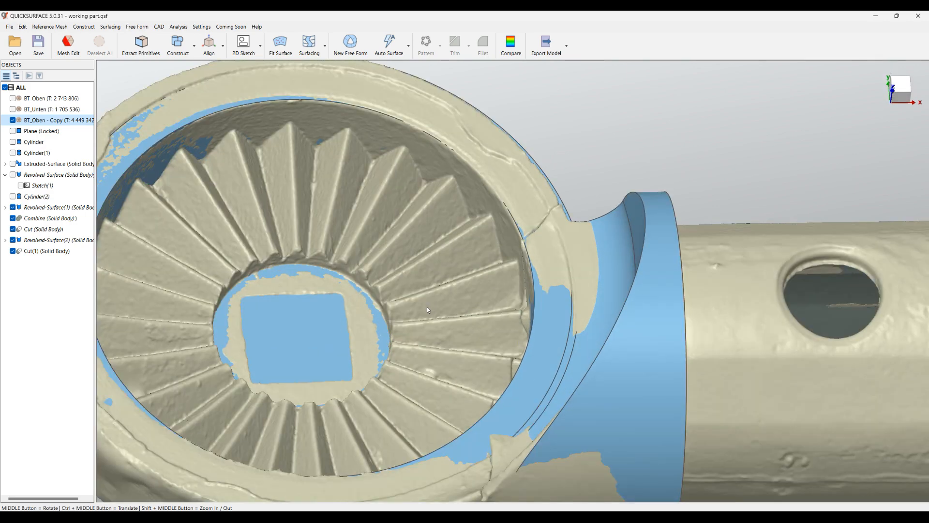
- Create a sketch for an extruded surface on the recess floor, with the slicing plane offset about 0.37 mm
{"action": "left_click", "coordinate": [331, 349]}
{"action": "left_click", "coordinate": [347, 335]}
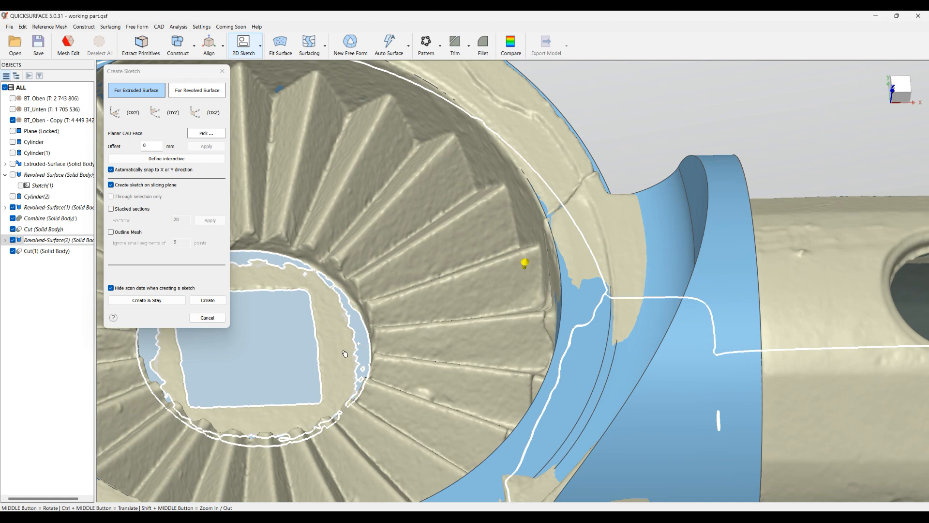
{"action": "left_click_drag", "start_coordinate": [345, 353], "coordinate": [337, 347]}
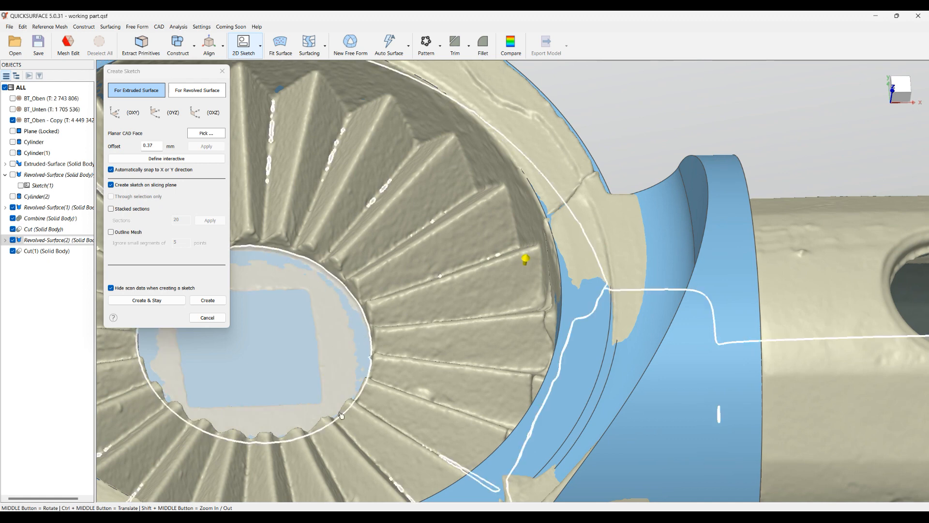
{"action": "scroll", "coordinate": [459, 288], "scroll_direction": "down", "scroll_amount": 5}
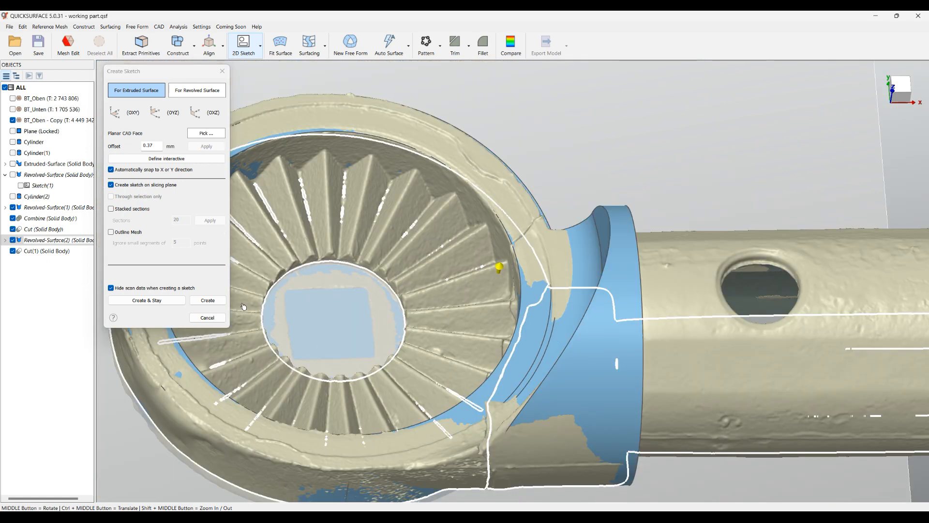
{"action": "left_click", "coordinate": [208, 300]}
- Fit a circle to the inner round mesh section and make its centre coincident with the origin
{"action": "scroll", "coordinate": [408, 279], "scroll_direction": "up", "scroll_amount": 5}
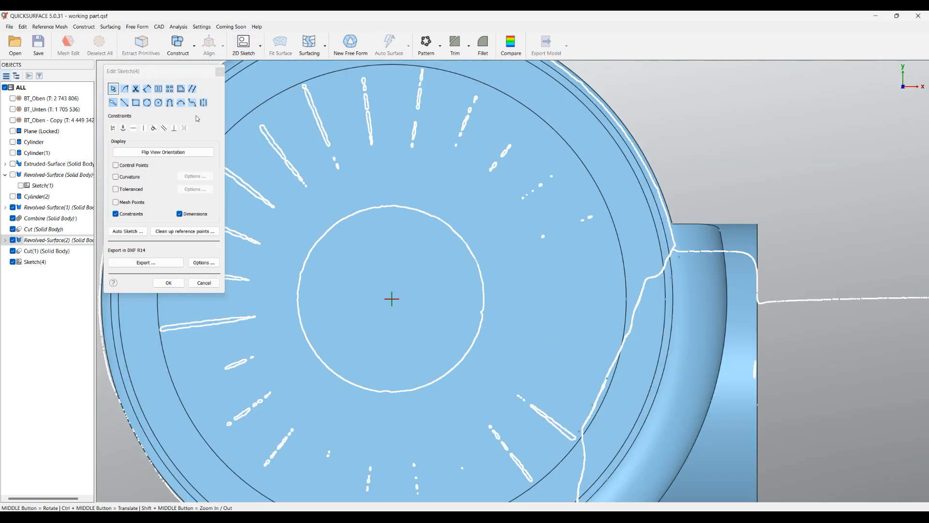
{"action": "left_click", "coordinate": [113, 102]}
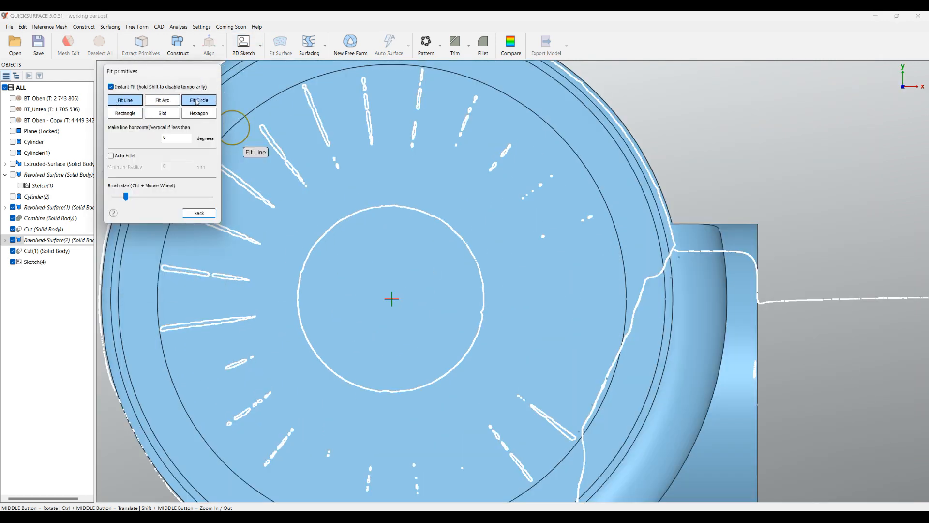
{"action": "left_click", "coordinate": [197, 101]}
{"action": "mouse_move", "coordinate": [465, 264]}
{"action": "left_mouse_down"}
{"action": "mouse_move", "coordinate": [455, 227]}
{"action": "mouse_move", "coordinate": [333, 248]}
{"action": "mouse_move", "coordinate": [362, 384]}
{"action": "mouse_move", "coordinate": [489, 317]}
{"action": "mouse_move", "coordinate": [481, 310]}
{"action": "left_mouse_up"}
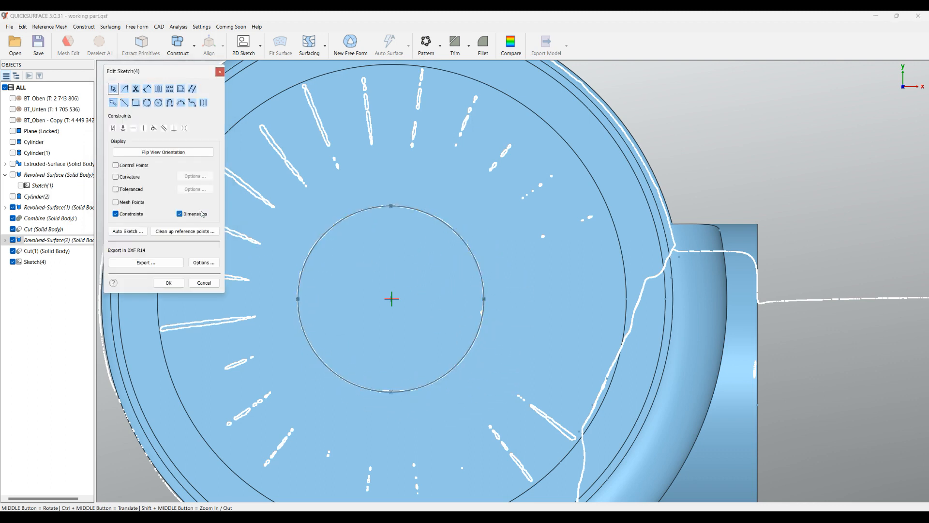
{"action": "scroll", "coordinate": [371, 287], "scroll_direction": "up", "scroll_amount": 2}
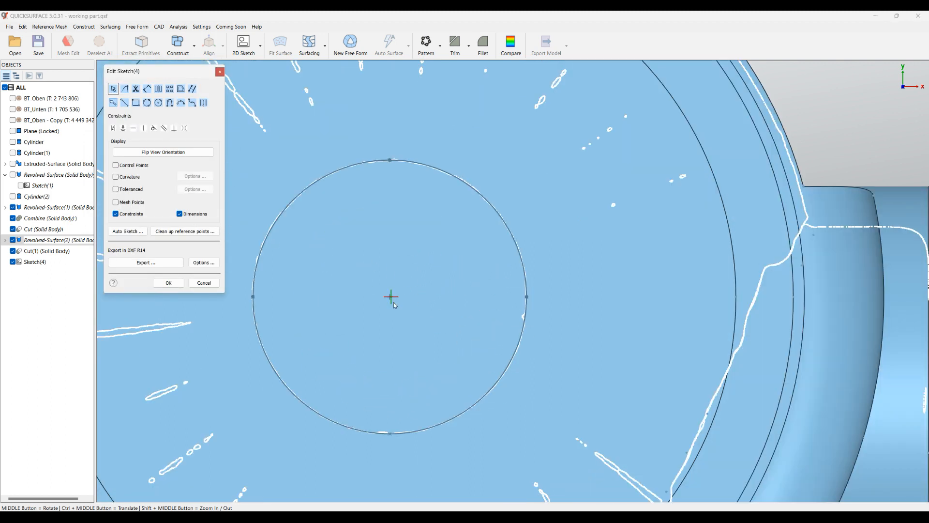
{"action": "left_click", "coordinate": [392, 297]}
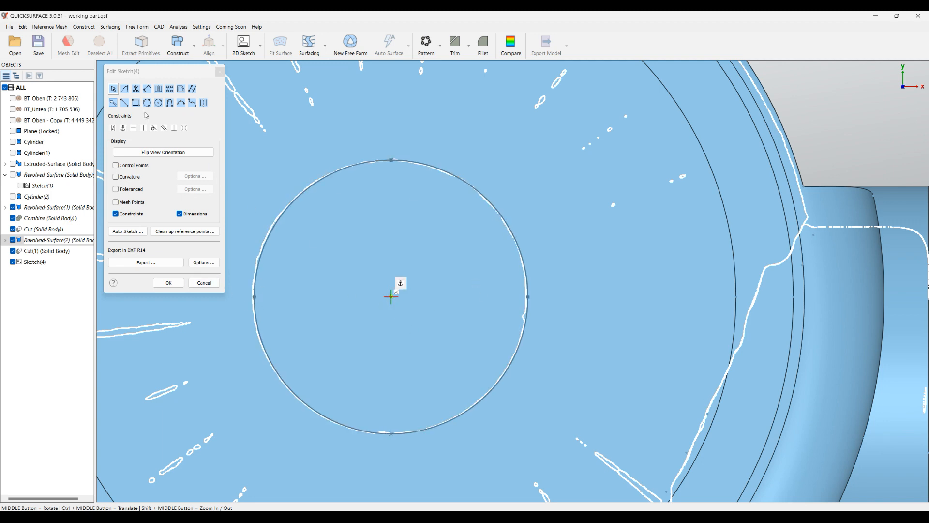
- Dimension the fitted circle with a diameter of 12 mm and finish the sketch
{"action": "left_click", "coordinate": [147, 89]}
{"action": "left_click", "coordinate": [423, 169]}
{"action": "left_click", "coordinate": [482, 143]}
{"action": "double_click", "coordinate": [464, 143]}
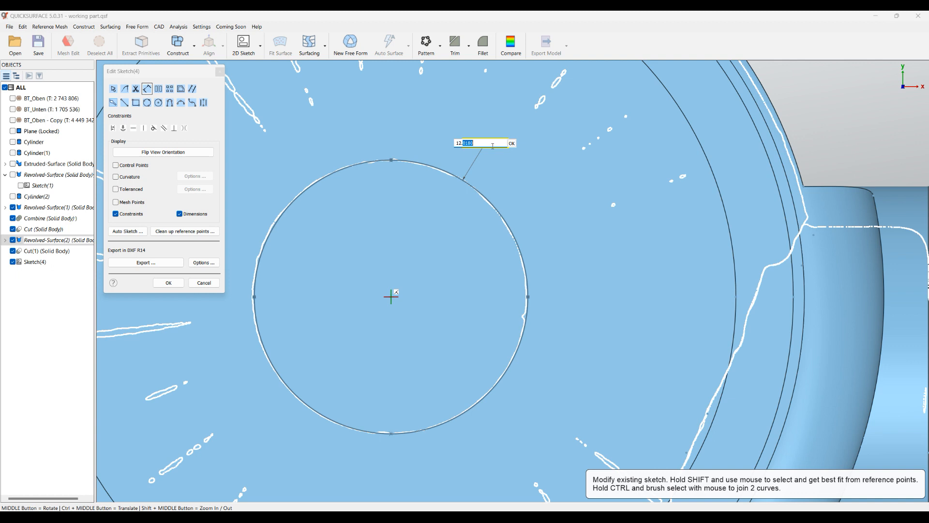
{"action": "key", "text": "Return"}
{"action": "double_click", "coordinate": [499, 148]}
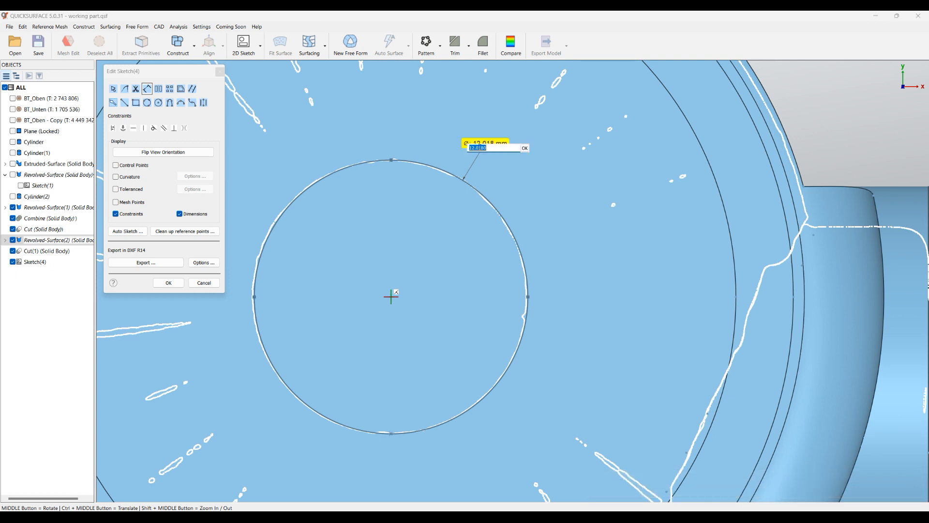
{"action": "double_click", "coordinate": [495, 146]}
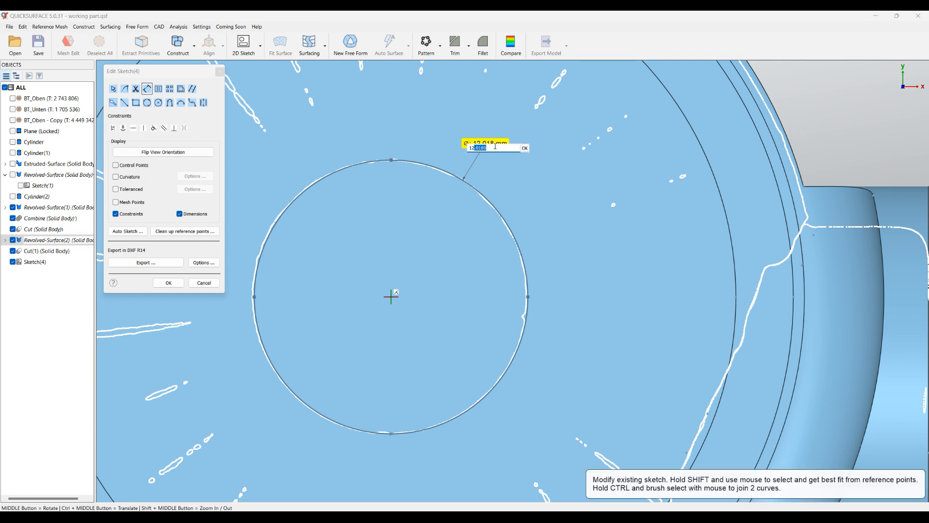
{"action": "key", "text": "BackSpace"}
{"action": "left_click", "coordinate": [524, 149]}
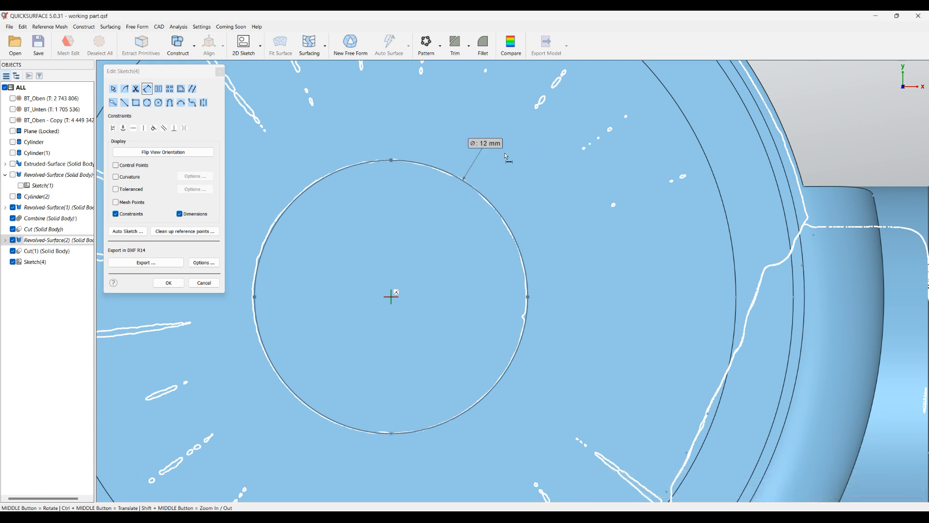
{"action": "left_click", "coordinate": [168, 283]}
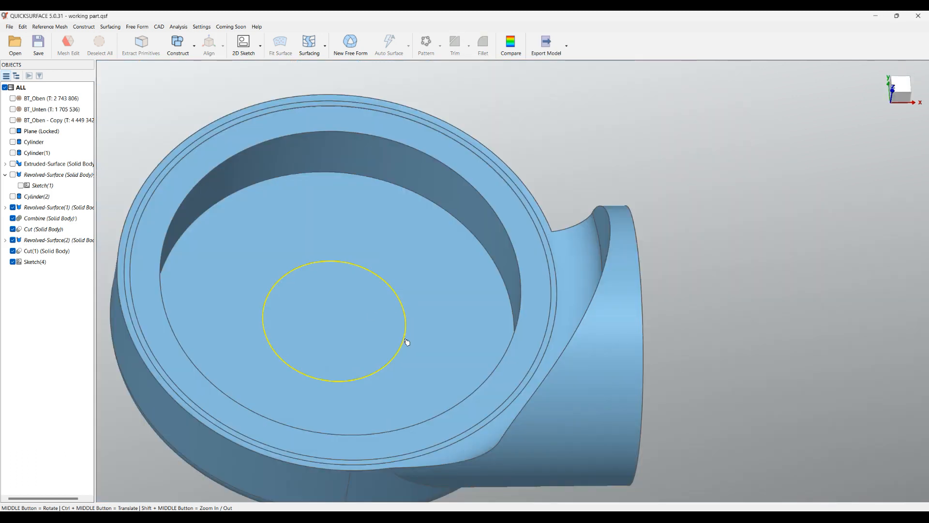
- Extrude the circle as a solid in both directions with snapping off, about 8.59 mm for Depth 1 and 7.28 mm for Depth 2
{"action": "left_click", "coordinate": [405, 339]}
{"action": "left_click", "coordinate": [423, 328]}
{"action": "middle_click_drag", "start_coordinate": [423, 329], "coordinate": [431, 237]}
{"action": "left_click_drag", "start_coordinate": [330, 293], "coordinate": [323, 341]}
{"action": "middle_click_drag", "start_coordinate": [325, 344], "coordinate": [184, 237]}
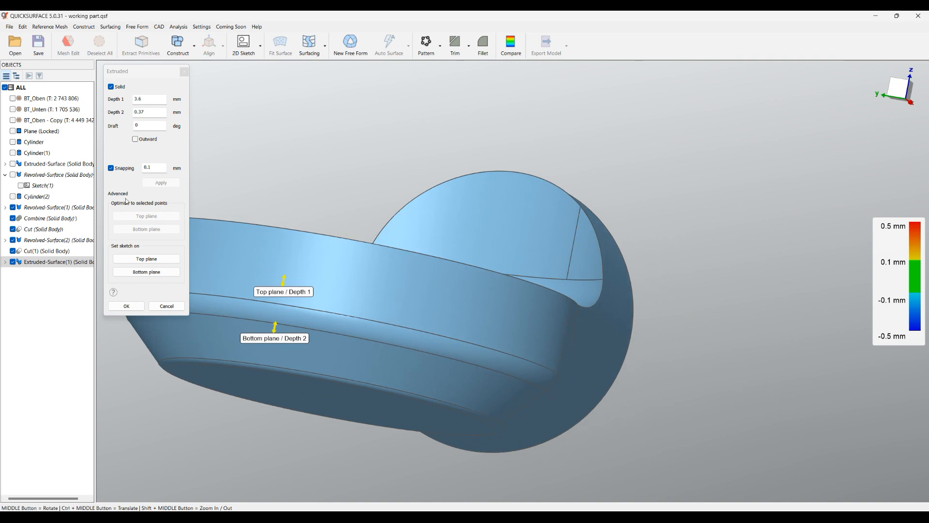
{"action": "left_click", "coordinate": [110, 168]}
{"action": "left_click_drag", "start_coordinate": [274, 330], "coordinate": [248, 422]}
{"action": "left_click_drag", "start_coordinate": [284, 280], "coordinate": [293, 221]}
{"action": "middle_click_drag", "start_coordinate": [539, 272], "coordinate": [489, 374]}
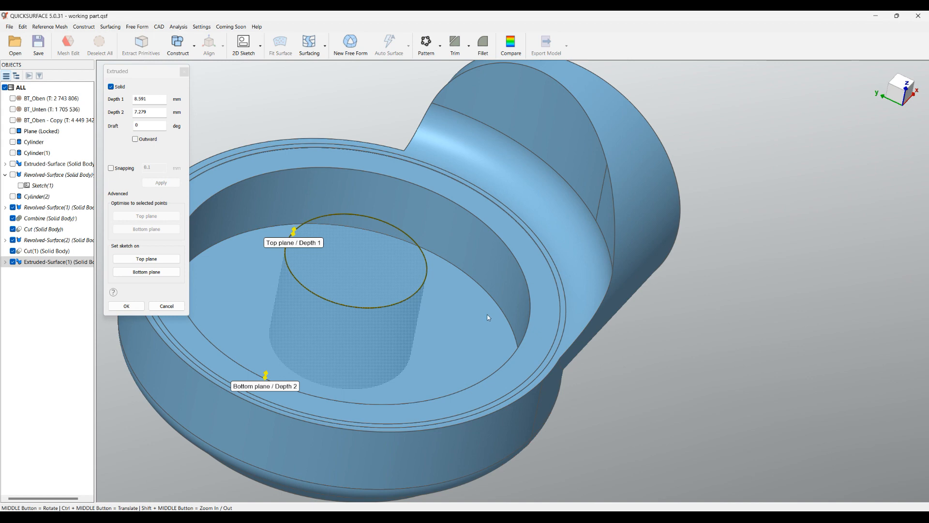
{"action": "left_click", "coordinate": [129, 306]}
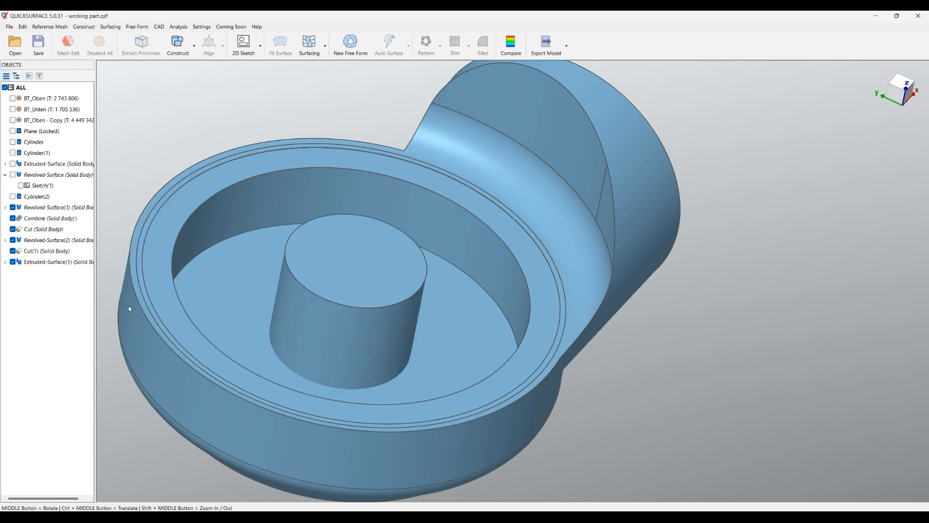
- Create a cylinder primitive from the recess's inner side wall face
{"action": "left_click", "coordinate": [484, 254]}
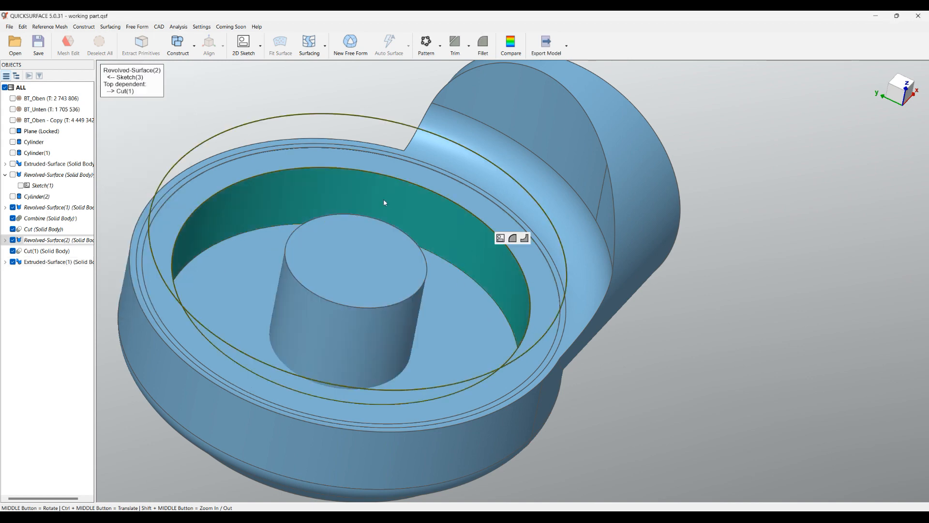
{"action": "left_click", "coordinate": [83, 27]}
{"action": "mouse_move", "coordinate": [94, 51]}
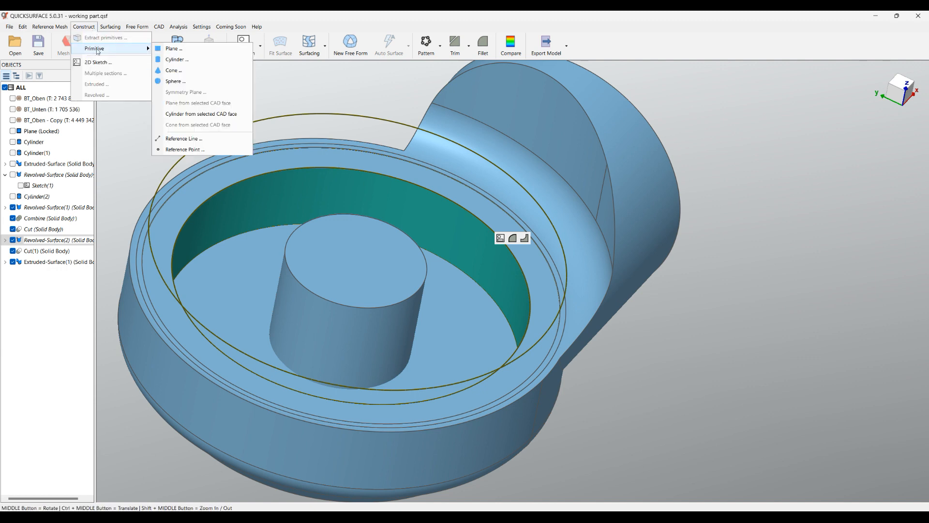
{"action": "left_click", "coordinate": [192, 114]}
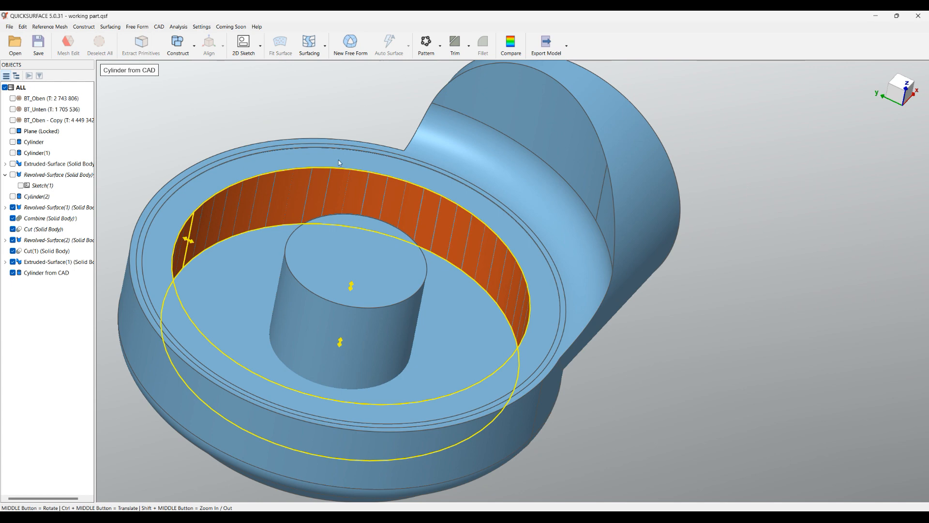
- Hide the Cut(1) solid and show the BT_Oben - Copy mesh around the centre boss and the new cylinder
{"action": "left_click", "coordinate": [13, 252]}
{"action": "middle_click_drag", "start_coordinate": [394, 248], "coordinate": [421, 346]}
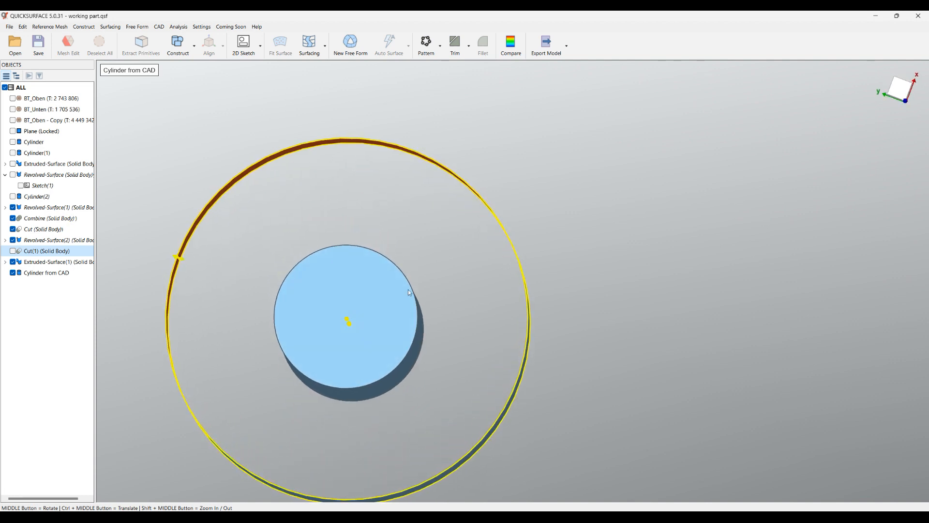
{"action": "left_click", "coordinate": [12, 120]}
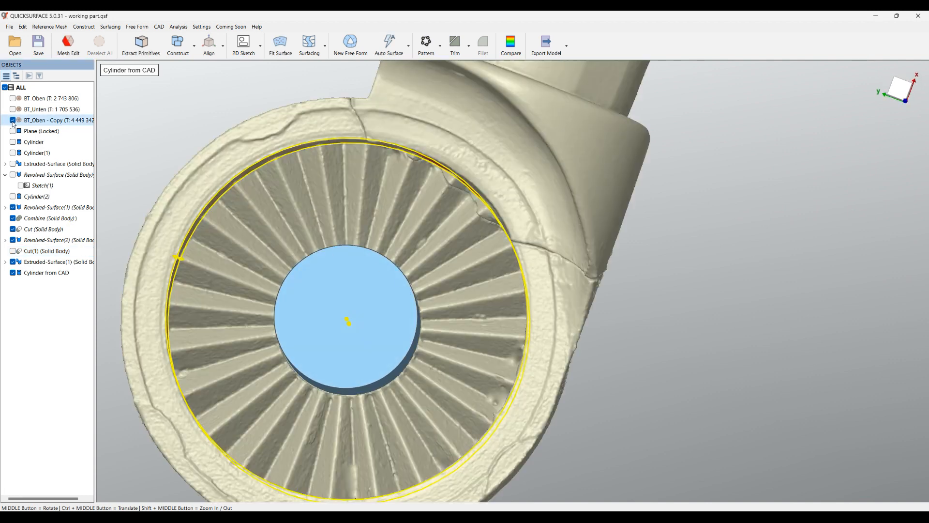
- Create a sketch for an extruded surface parallel to OYZ, offset about 6.45 mm, slicing the teeth just outside the centre boss
{"action": "middle_click_drag", "start_coordinate": [360, 291], "coordinate": [399, 353]}
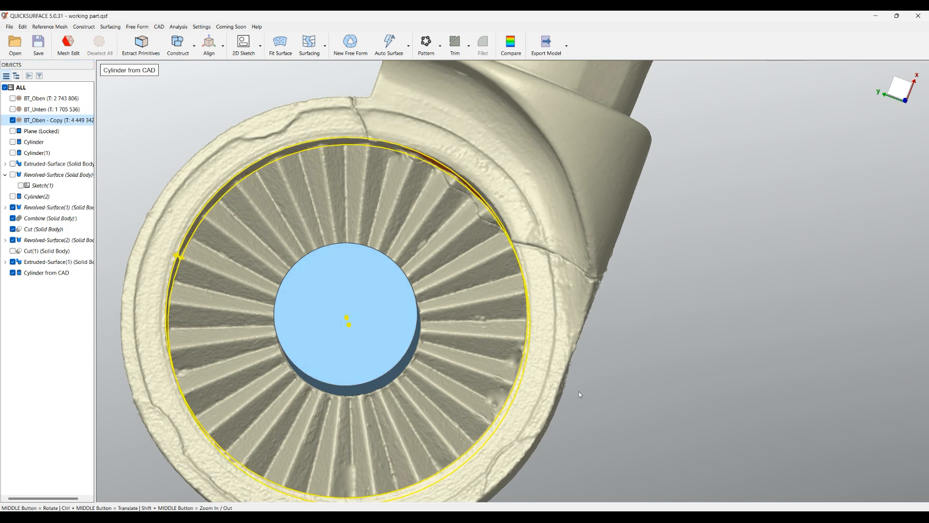
{"action": "middle_click_drag", "start_coordinate": [683, 383], "coordinate": [673, 345]}
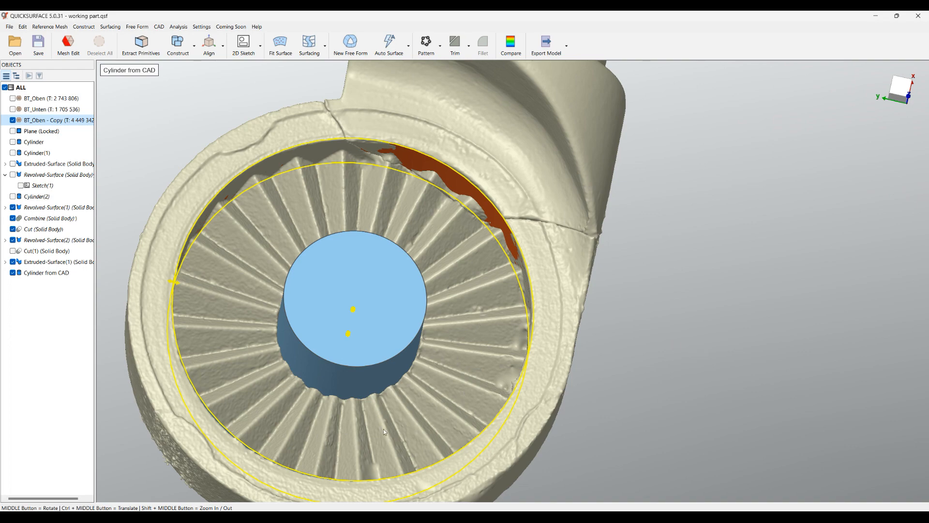
{"action": "middle_click_drag", "start_coordinate": [451, 365], "coordinate": [379, 186]}
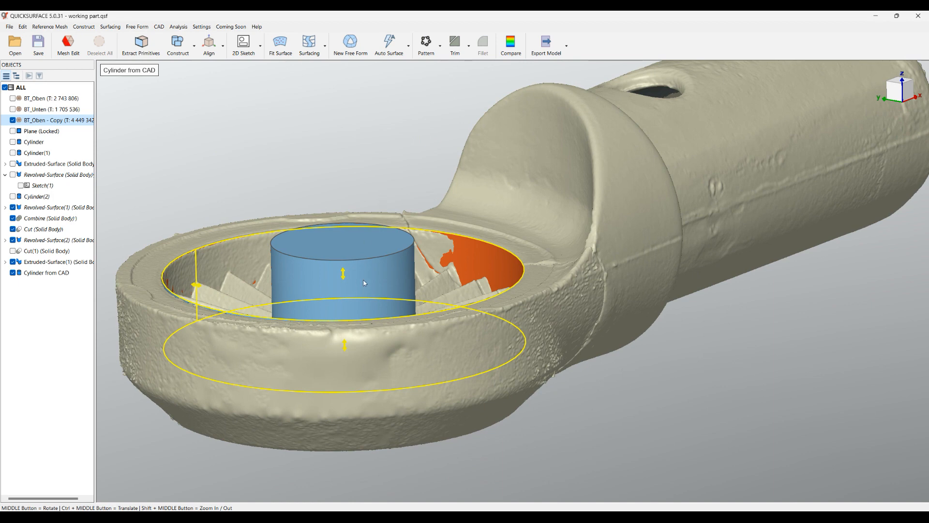
{"action": "left_click", "coordinate": [245, 47]}
{"action": "middle_click_drag", "start_coordinate": [254, 117], "coordinate": [258, 179]}
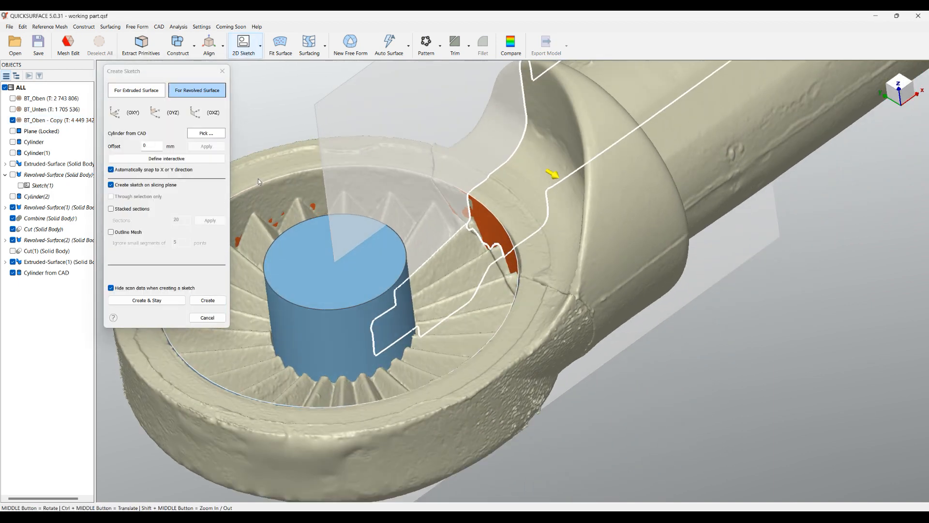
{"action": "left_click", "coordinate": [142, 93]}
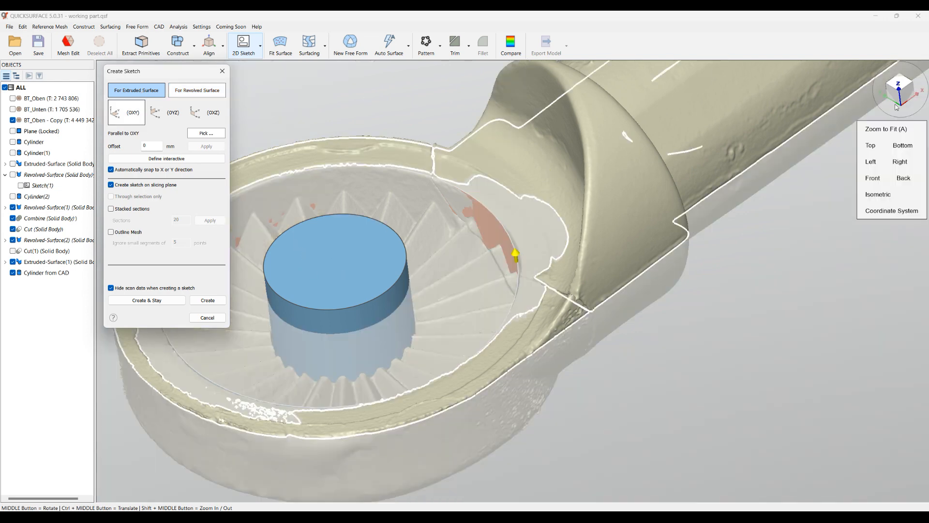
{"action": "left_click", "coordinate": [899, 91]}
{"action": "scroll", "coordinate": [533, 271], "scroll_direction": "up", "scroll_amount": 4}
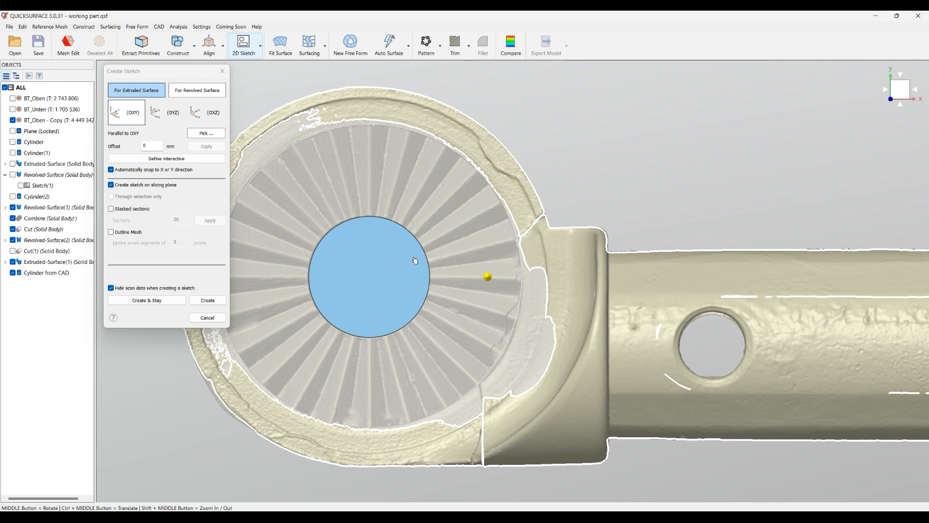
{"action": "left_click", "coordinate": [175, 112]}
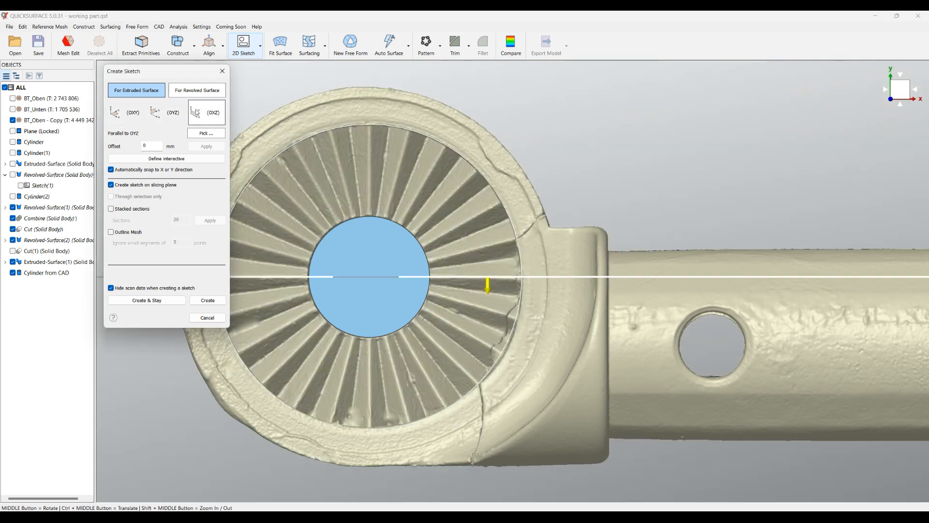
{"action": "scroll", "coordinate": [401, 290], "scroll_direction": "up", "scroll_amount": 4}
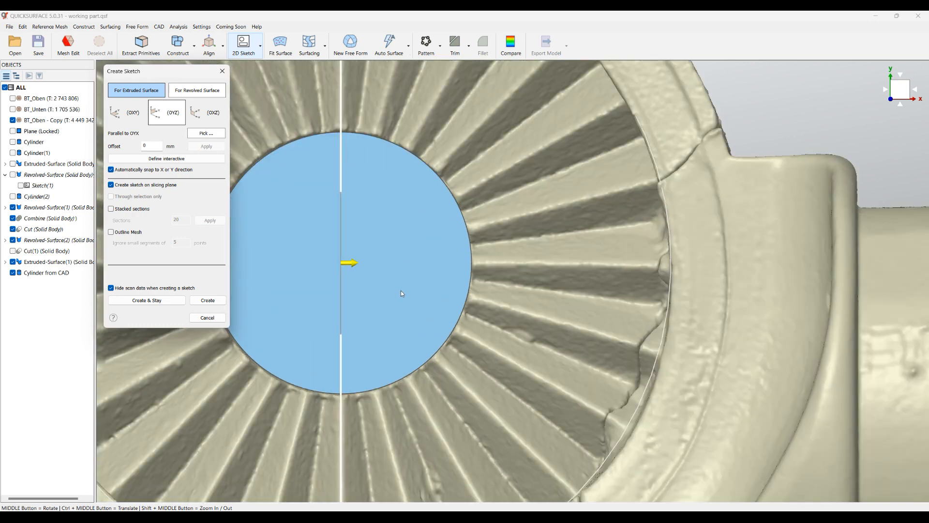
{"action": "left_click_drag", "start_coordinate": [352, 272], "coordinate": [490, 278]}
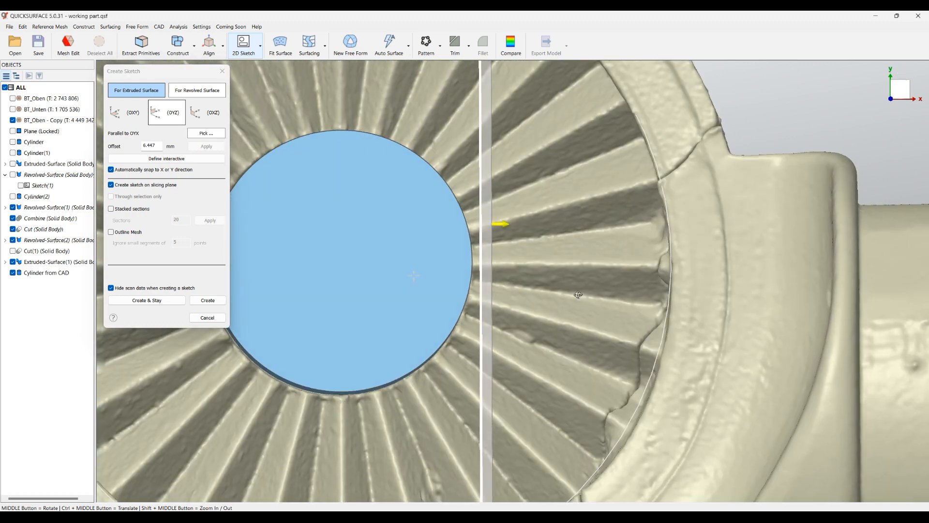
{"action": "left_click", "coordinate": [208, 300]}
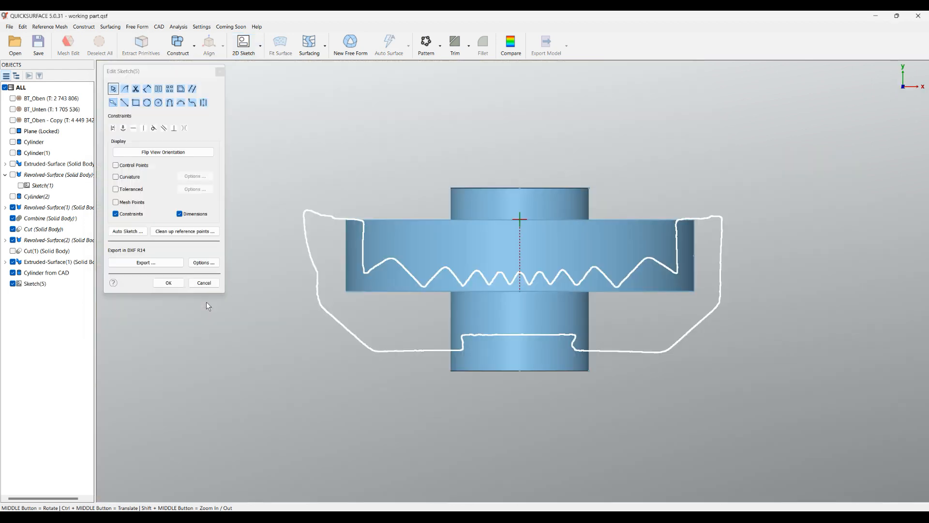
- Fit two flank lines and a rounded tip to the middle tooth section, extend both flanks downward and finish the sketch
{"action": "scroll", "coordinate": [525, 281], "scroll_direction": "up", "scroll_amount": 5}
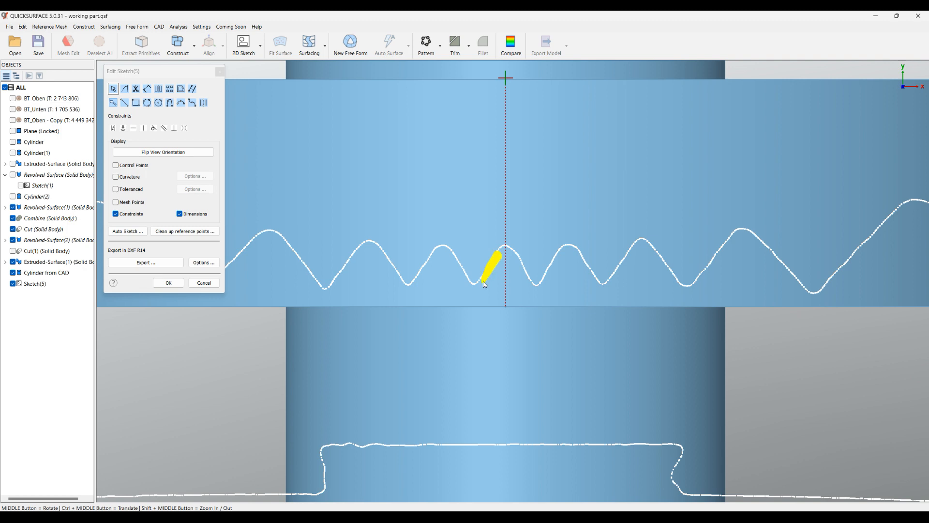
{"action": "mouse_move", "coordinate": [514, 257]}
{"action": "left_mouse_down"}
{"action": "mouse_move", "coordinate": [531, 282]}
{"action": "mouse_move", "coordinate": [523, 262]}
{"action": "left_mouse_up"}
{"action": "left_click", "coordinate": [512, 227]}
{"action": "key", "text": "Return"}
{"action": "left_click_drag", "start_coordinate": [484, 276], "coordinate": [454, 334]}
{"action": "left_click_drag", "start_coordinate": [532, 282], "coordinate": [556, 333]}
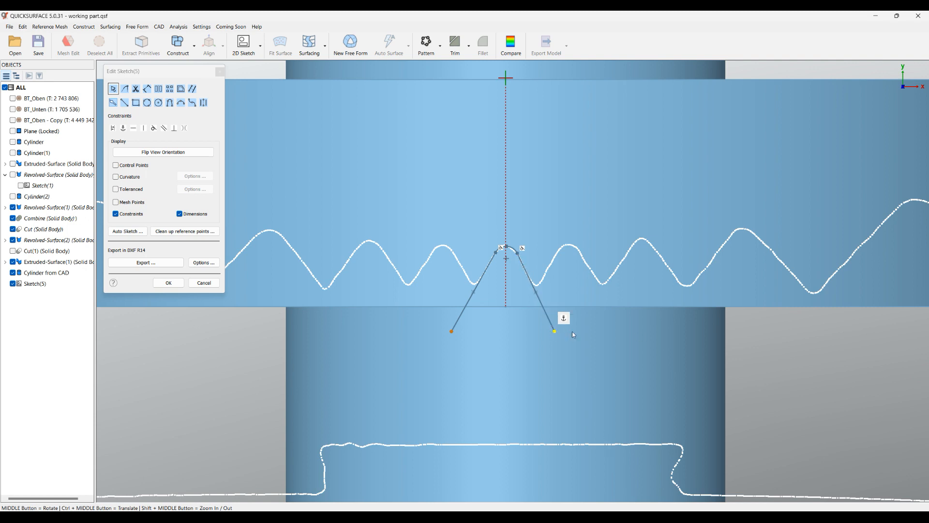
{"action": "left_click", "coordinate": [171, 286]}
- Reopen the inner tooth sketch, close its profile with a base line between the lower flank ends and finish it
{"action": "middle_click_drag", "start_coordinate": [492, 310], "coordinate": [531, 282]}
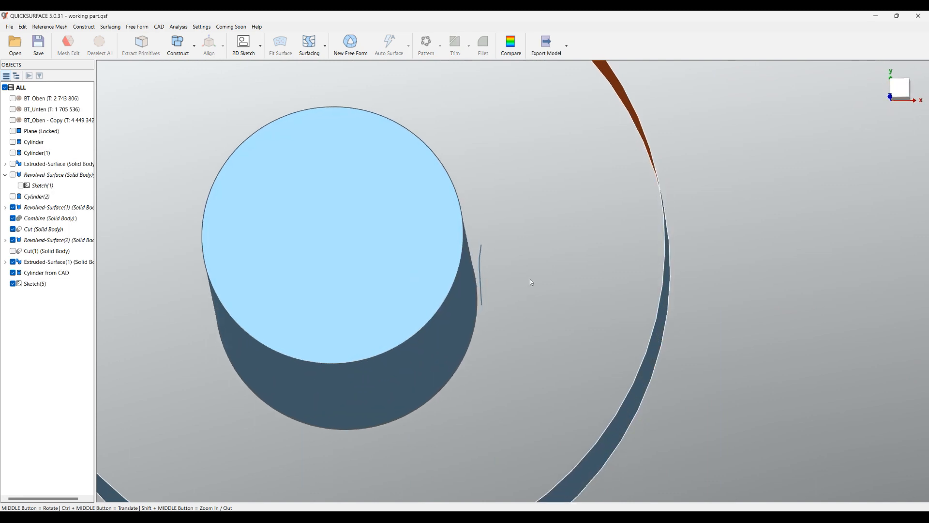
{"action": "double_click", "coordinate": [483, 286]}
{"action": "scroll", "coordinate": [516, 295], "scroll_direction": "up", "scroll_amount": 5}
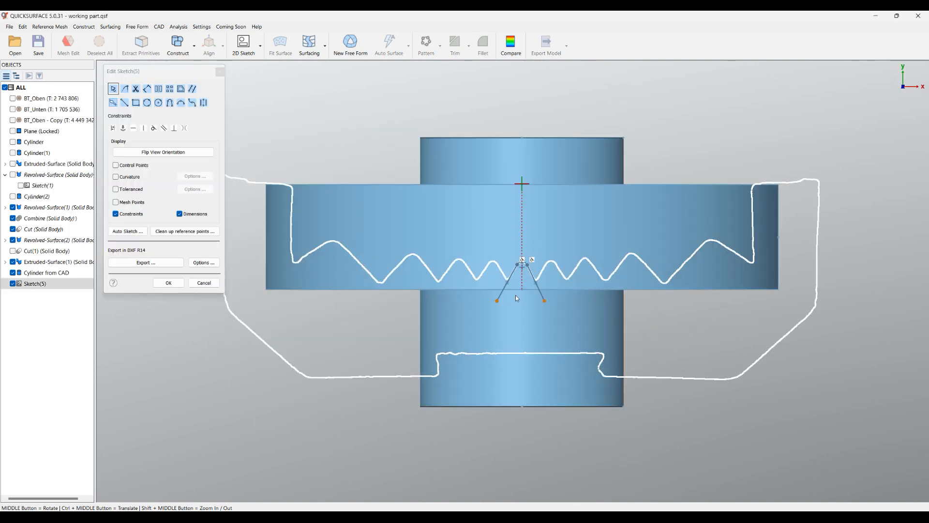
{"action": "left_click", "coordinate": [125, 102]}
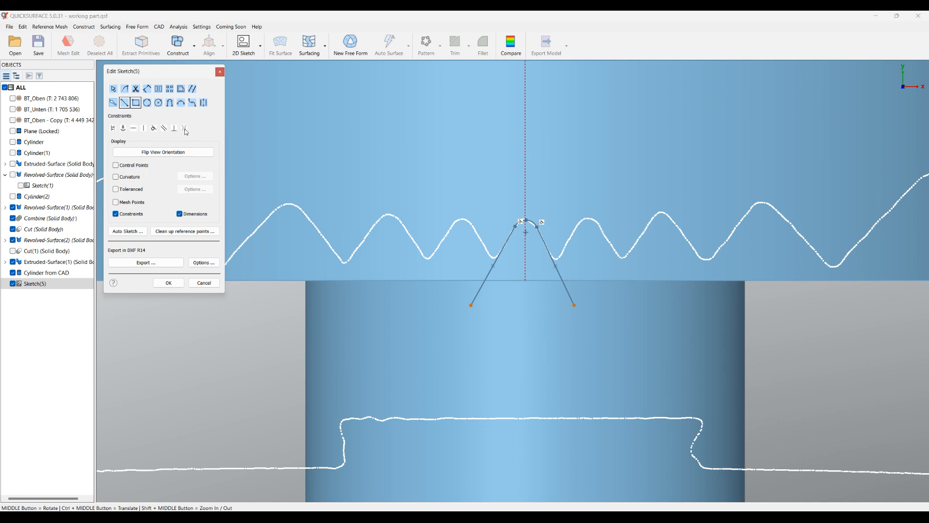
{"action": "left_click", "coordinate": [472, 305]}
{"action": "left_click", "coordinate": [574, 305]}
{"action": "left_click", "coordinate": [168, 283]}
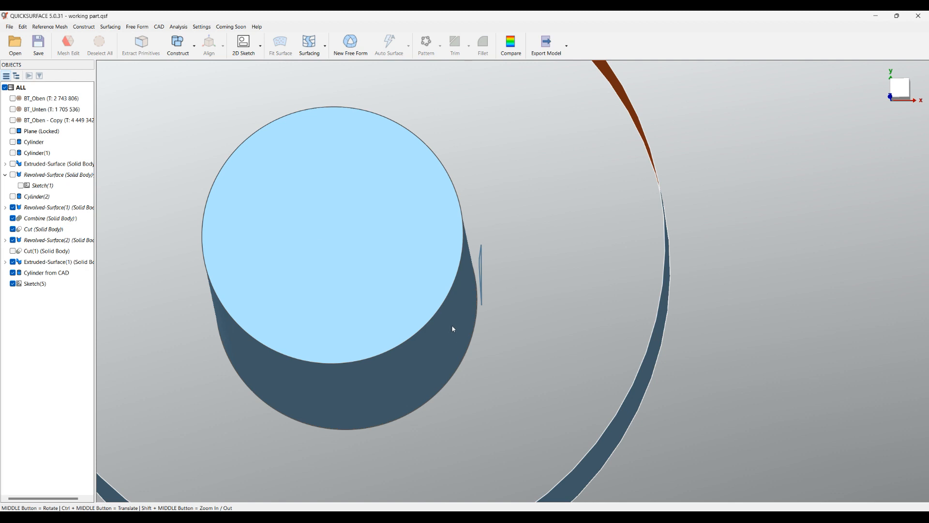
- Show the BT_Oben - Copy mesh and create a second tooth sketch parallel to OYZ, offset about 14.09 mm, near the recess wall
{"action": "left_click", "coordinate": [13, 121]}
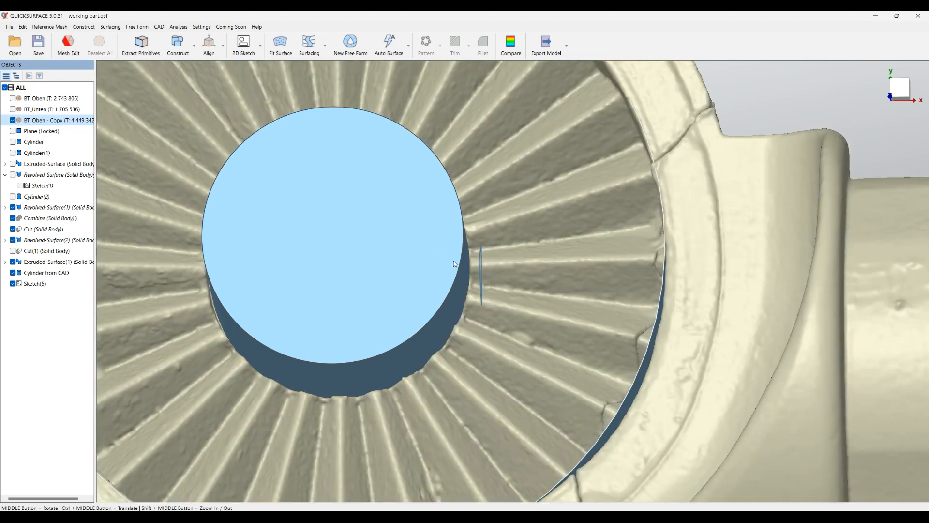
{"action": "left_click", "coordinate": [893, 97]}
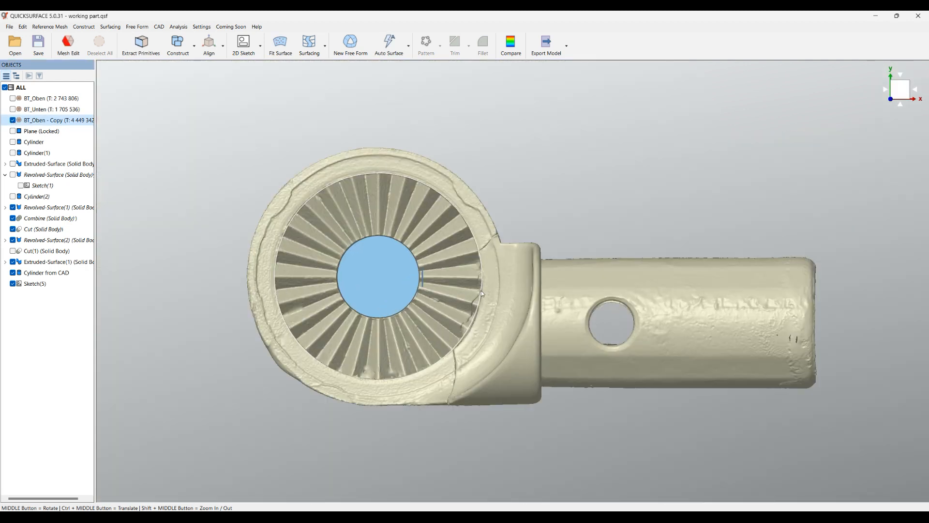
{"action": "left_click", "coordinate": [244, 43]}
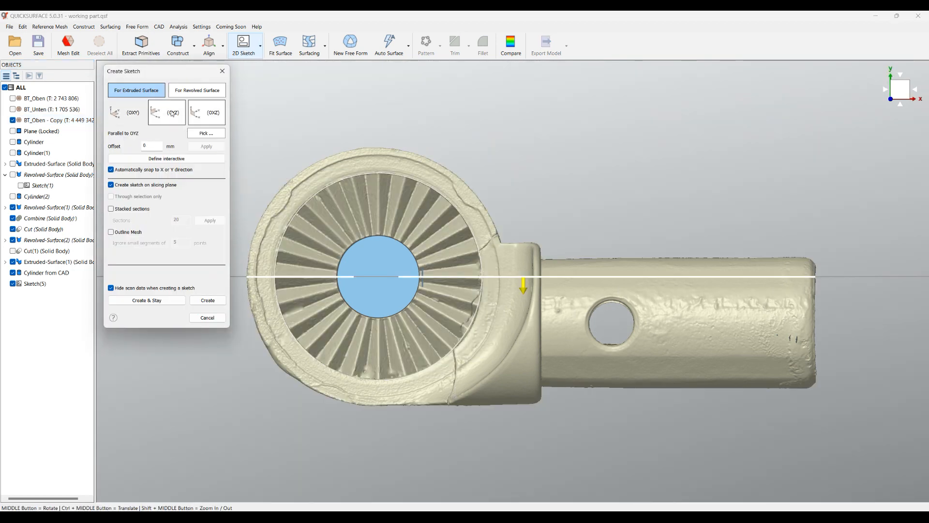
{"action": "left_click", "coordinate": [167, 112]}
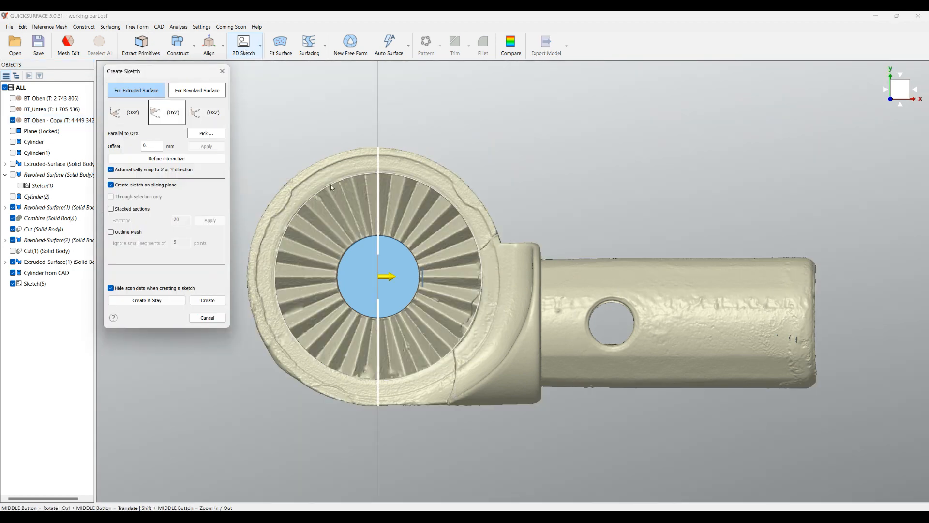
{"action": "left_click_drag", "start_coordinate": [388, 281], "coordinate": [487, 281]}
{"action": "scroll", "coordinate": [486, 280], "scroll_direction": "up", "scroll_amount": 5}
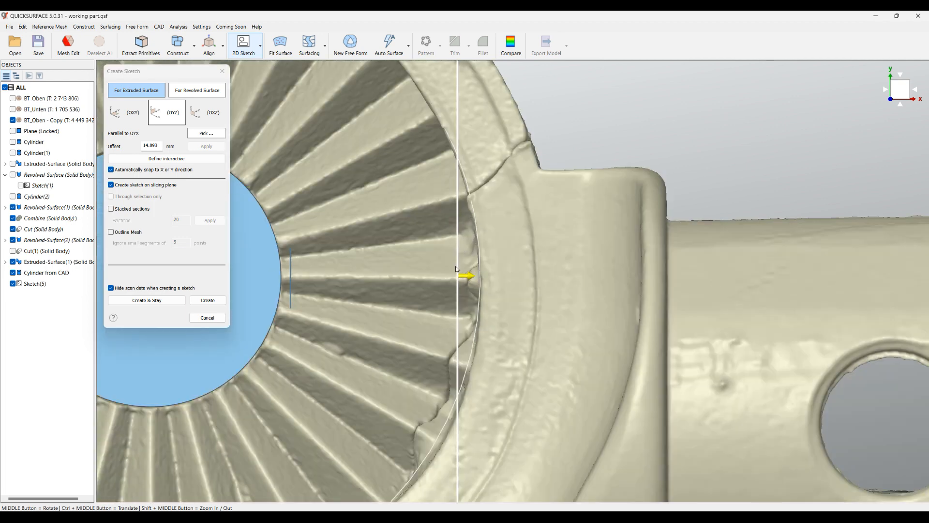
{"action": "left_click", "coordinate": [224, 300]}
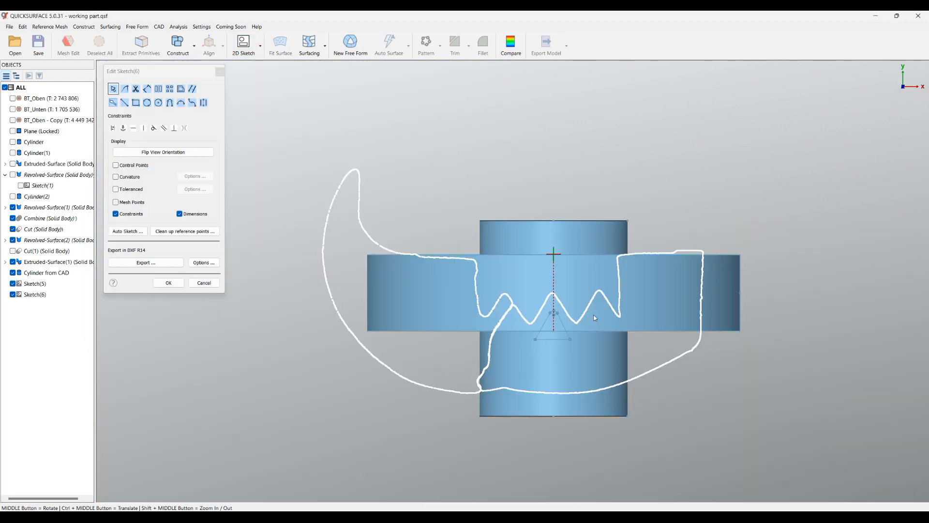
- Fit two flank lines to the middle tooth in the outer section and round their tip with an arc of about 0.291 mm radius
{"action": "scroll", "coordinate": [555, 314], "scroll_direction": "up", "scroll_amount": 4}
{"action": "left_click_drag", "start_coordinate": [536, 277], "coordinate": [504, 330]}
{"action": "left_click_drag", "start_coordinate": [567, 281], "coordinate": [584, 323]}
{"action": "scroll", "coordinate": [576, 273], "scroll_direction": "up", "scroll_amount": 3}
{"action": "mouse_move", "coordinate": [583, 263]}
{"action": "left_mouse_down"}
{"action": "mouse_move", "coordinate": [527, 294]}
{"action": "mouse_move", "coordinate": [566, 286]}
{"action": "left_mouse_up"}
{"action": "mouse_move", "coordinate": [573, 234]}
{"action": "left_mouse_down"}
{"action": "mouse_move", "coordinate": [537, 223]}
{"action": "mouse_move", "coordinate": [561, 230]}
{"action": "left_mouse_up"}
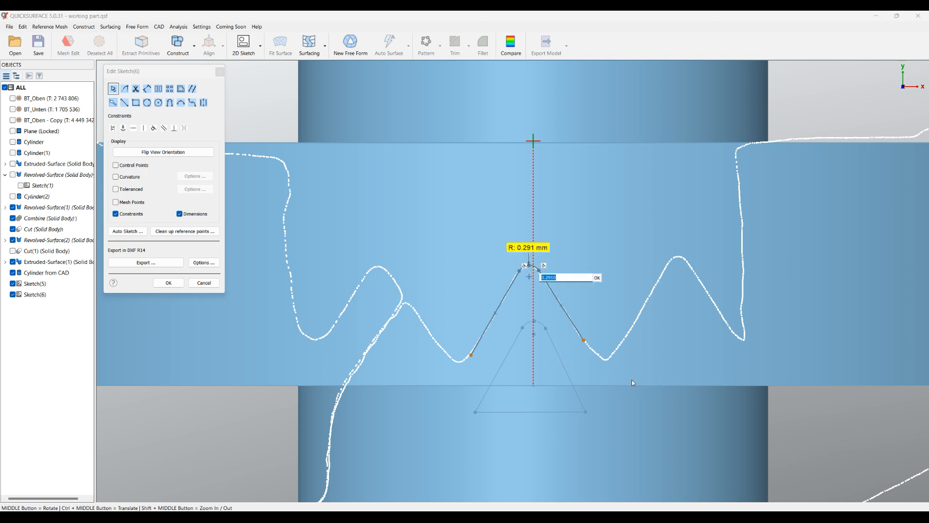
- Draw a base line below the outer tooth between the lower corners of the inner tooth profile
{"action": "middle_click_drag", "start_coordinate": [627, 371], "coordinate": [606, 307], "text": "ctrl"}
{"action": "left_click", "coordinate": [125, 102]}
{"action": "left_click", "coordinate": [454, 348]}
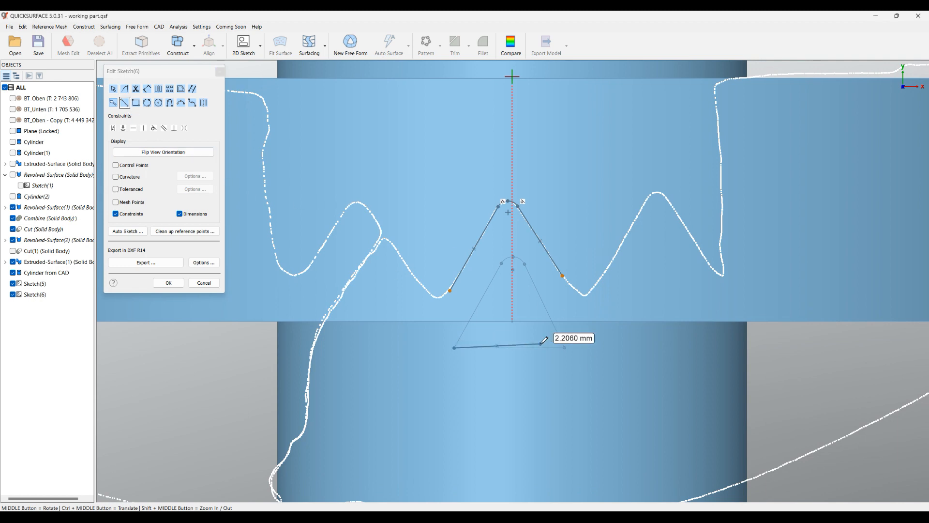
{"action": "left_click", "coordinate": [565, 347]}
{"action": "key", "text": "Escape"}
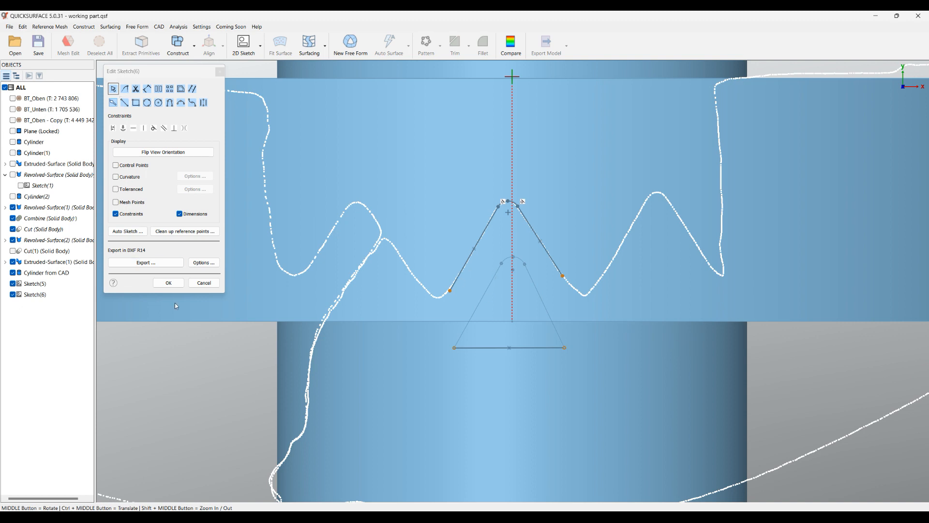
- Hide Sketch(5), join the base line with both flank lines into a closed triangular tooth profile and finish the sketch
{"action": "left_click", "coordinate": [13, 284]}
{"action": "mouse_move", "coordinate": [475, 302]}
{"action": "left_mouse_down"}
{"action": "mouse_move", "coordinate": [429, 356]}
{"action": "mouse_move", "coordinate": [469, 359]}
{"action": "left_mouse_up"}
{"action": "mouse_move", "coordinate": [571, 366]}
{"action": "left_mouse_down"}
{"action": "mouse_move", "coordinate": [552, 257]}
{"action": "mouse_move", "coordinate": [584, 290]}
{"action": "left_mouse_up"}
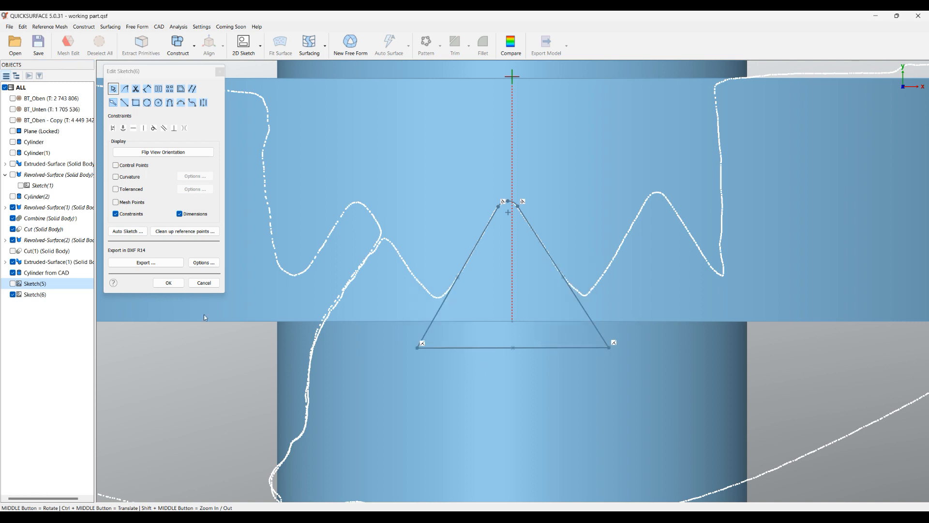
{"action": "left_click", "coordinate": [171, 288]}
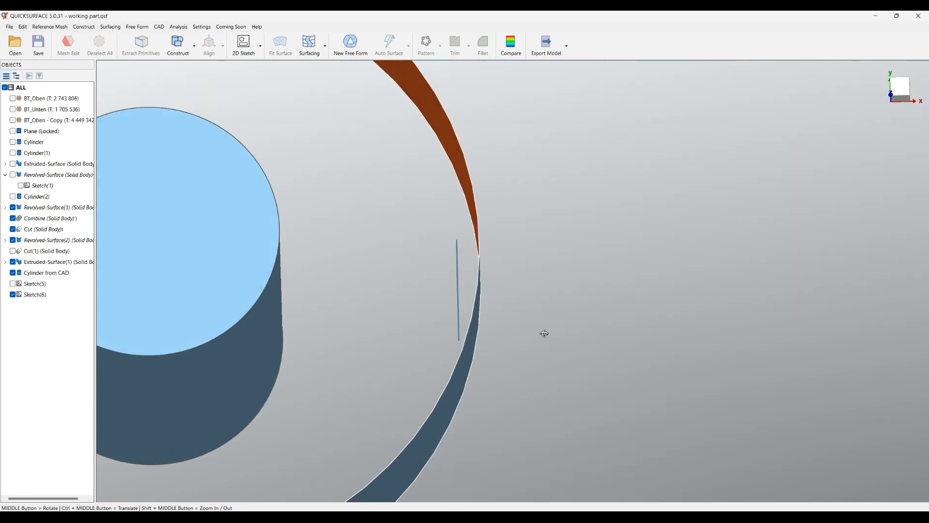
- Show Sketch(5) and the Cut(1) solid around the two tooth profiles
{"action": "left_click", "coordinate": [12, 283]}
{"action": "mouse_move", "coordinate": [399, 383]}
{"action": "middle_mouse_down"}
{"action": "mouse_move", "coordinate": [412, 390]}
{"action": "mouse_move", "coordinate": [397, 381]}
{"action": "mouse_move", "coordinate": [437, 365]}
{"action": "mouse_move", "coordinate": [506, 393]}
{"action": "mouse_move", "coordinate": [629, 327]}
{"action": "mouse_move", "coordinate": [587, 419]}
{"action": "mouse_move", "coordinate": [705, 380]}
{"action": "mouse_move", "coordinate": [594, 386]}
{"action": "middle_mouse_up"}
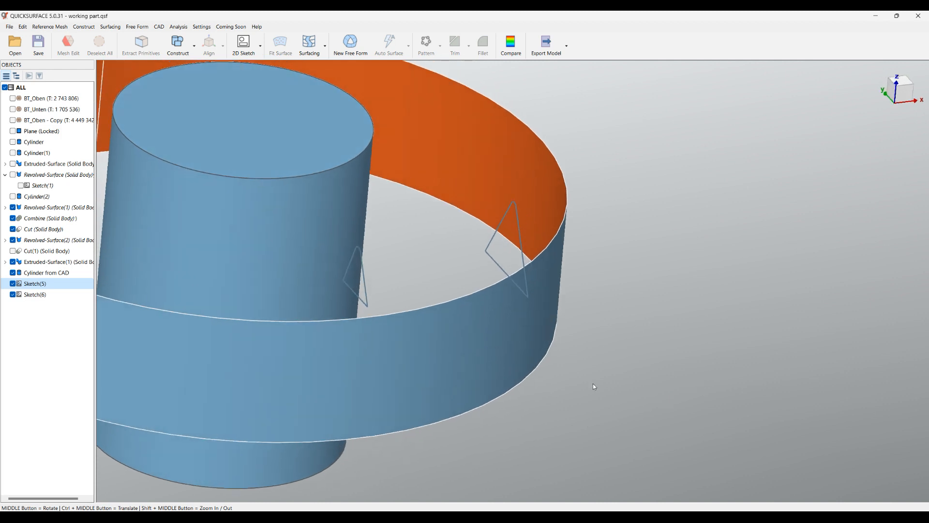
{"action": "left_click", "coordinate": [13, 252]}
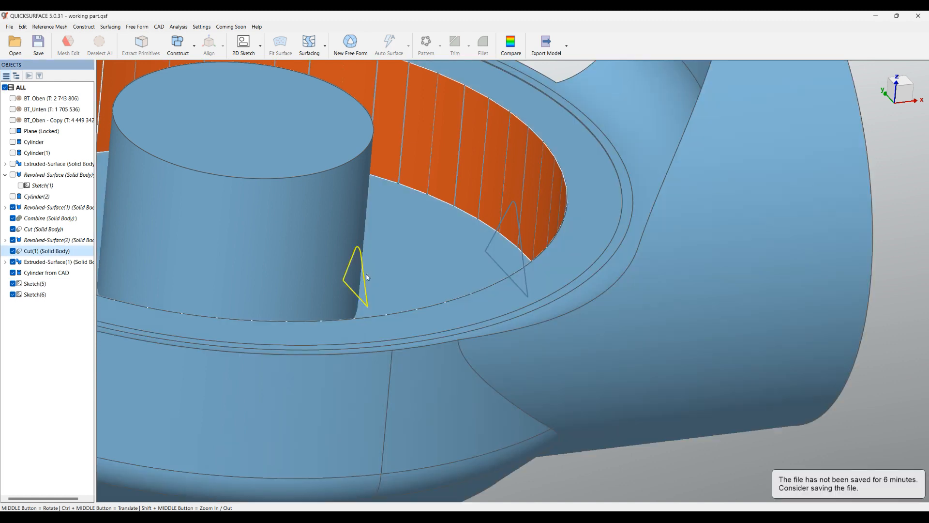
{"action": "middle_click_drag", "start_coordinate": [446, 283], "coordinate": [425, 298]}
- Create a plane primitive from the recess's floor face and hide the Cut(1) solid
{"action": "left_click", "coordinate": [426, 297]}
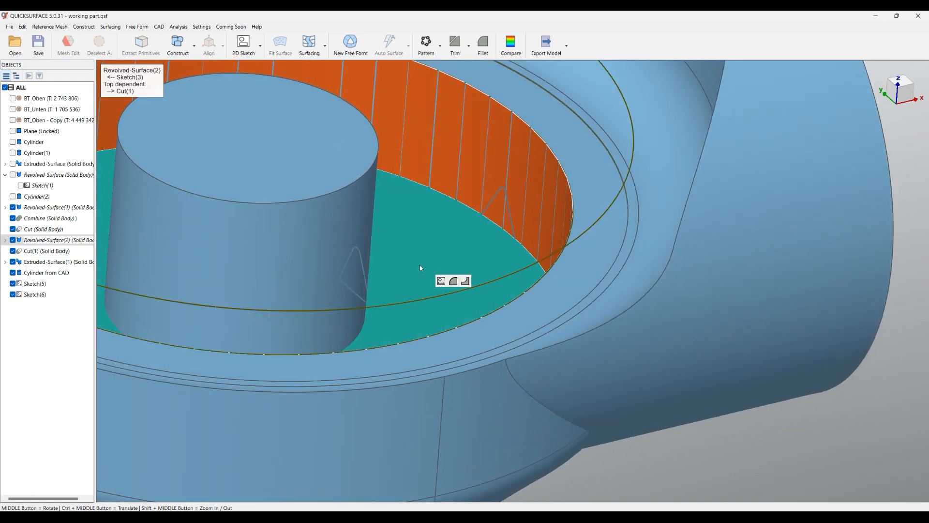
{"action": "left_click", "coordinate": [83, 26]}
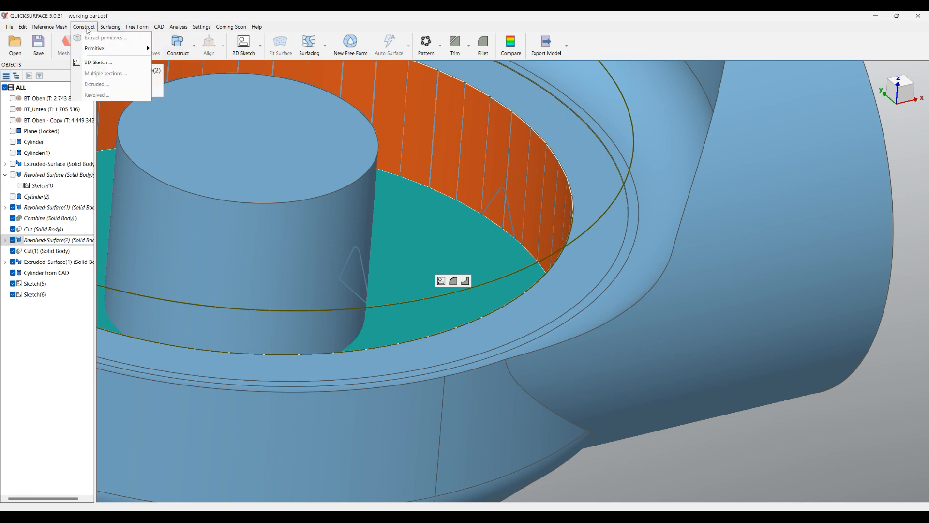
{"action": "mouse_move", "coordinate": [92, 50]}
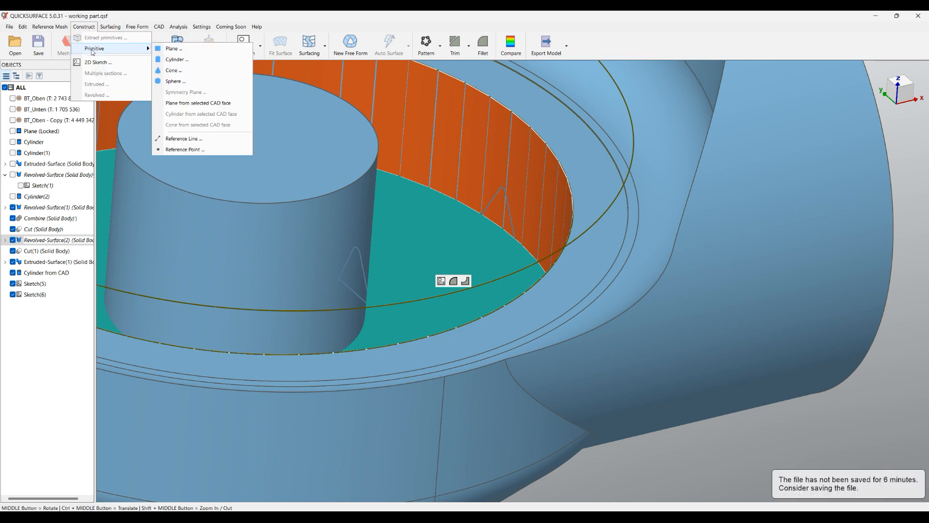
{"action": "left_click", "coordinate": [198, 103]}
{"action": "scroll", "coordinate": [484, 250], "scroll_direction": "down", "scroll_amount": 5}
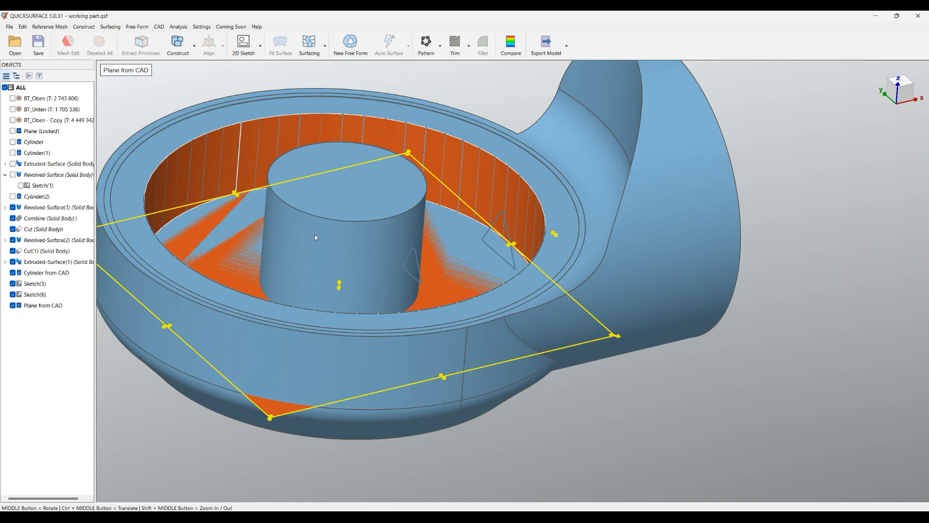
{"action": "left_click", "coordinate": [12, 251]}
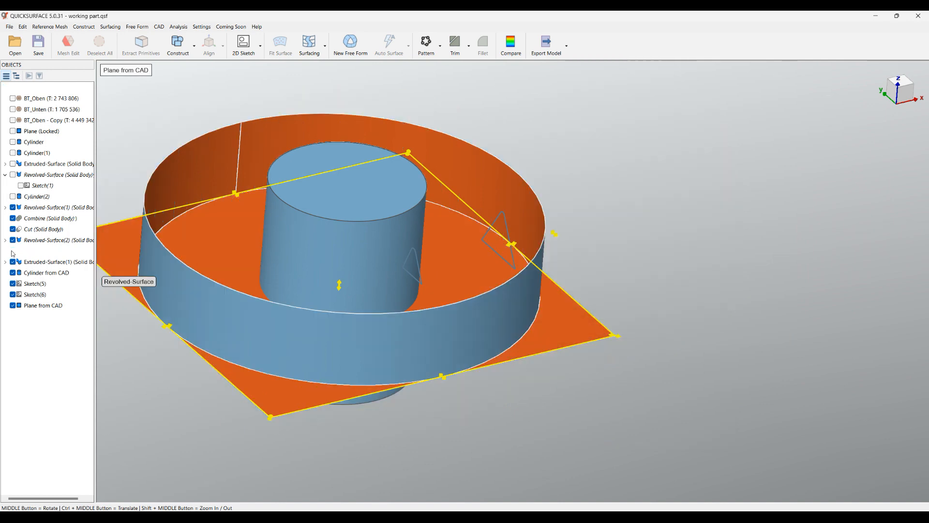
{"action": "middle_click_drag", "start_coordinate": [484, 209], "coordinate": [586, 405]}
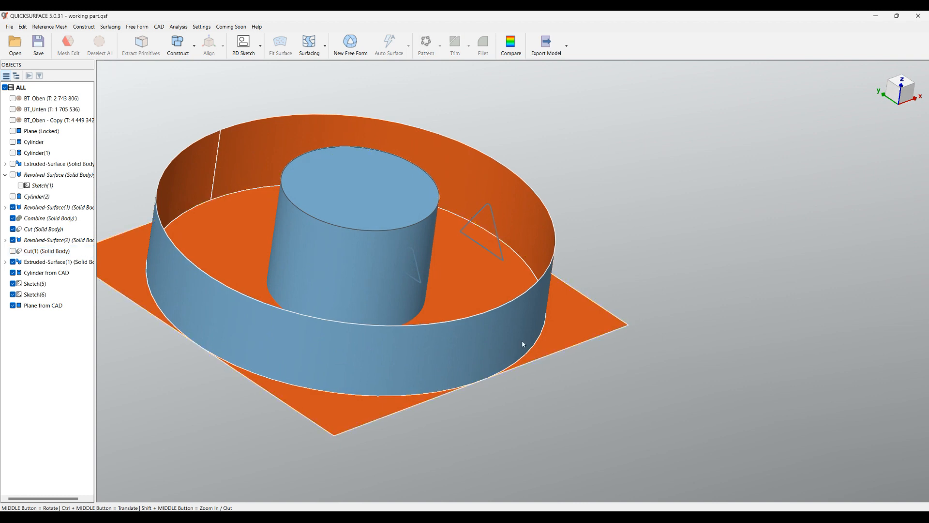
- Extend the edge of the plane primitive farther outward beyond the outer cylinder, on the side next to the outer tooth profile
{"action": "middle_click_drag", "start_coordinate": [547, 352], "coordinate": [389, 429]}
{"action": "left_click", "coordinate": [571, 327]}
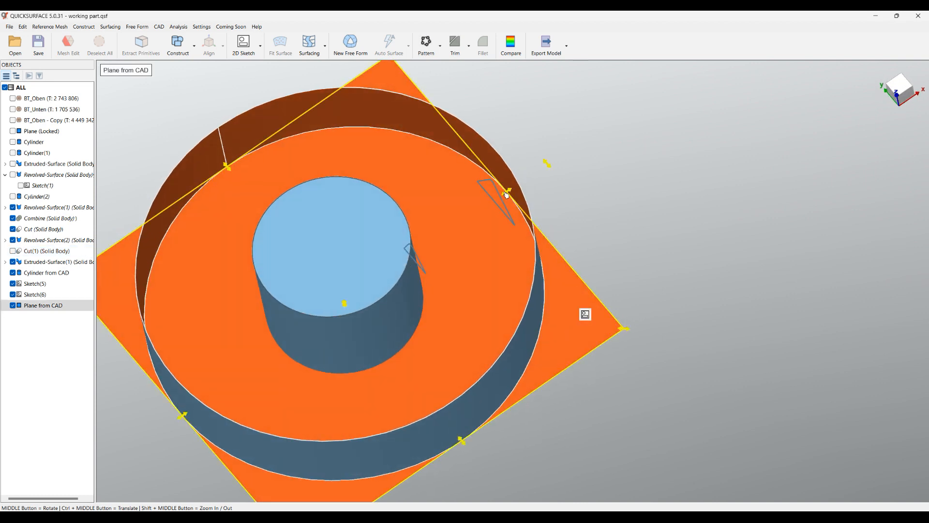
{"action": "left_click_drag", "start_coordinate": [506, 195], "coordinate": [550, 175]}
{"action": "middle_click_drag", "start_coordinate": [523, 381], "coordinate": [531, 374]}
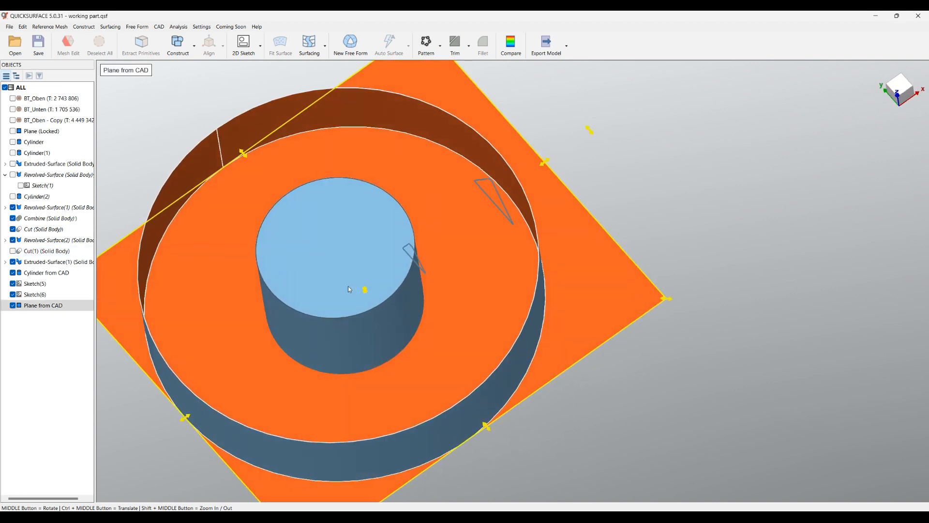
- Enlarge the outer cylinder slightly beyond the recess wall, showing the BT_Oben - Copy scan for reference and hiding it again
{"action": "left_click", "coordinate": [14, 121]}
{"action": "middle_click_drag", "start_coordinate": [343, 262], "coordinate": [349, 317]}
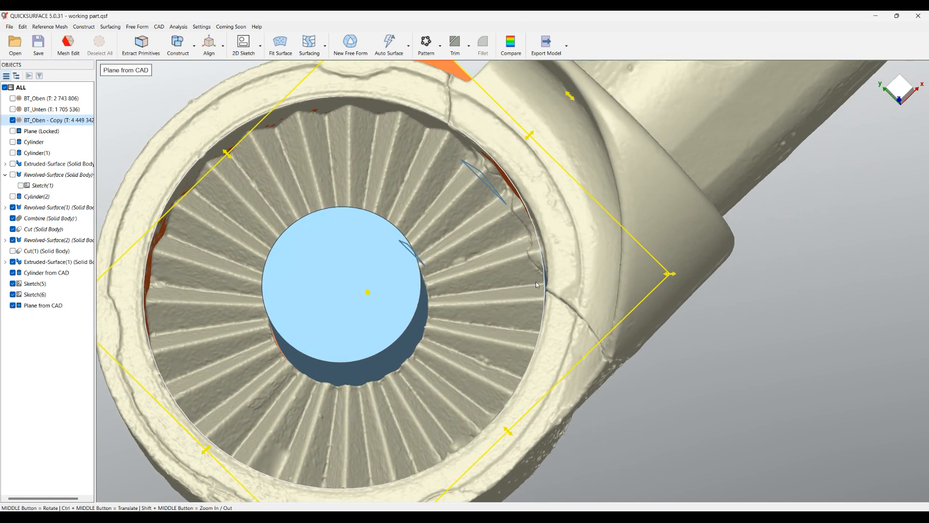
{"action": "middle_click_drag", "start_coordinate": [295, 270], "coordinate": [218, 282]}
{"action": "left_click", "coordinate": [149, 286]}
{"action": "mouse_move", "coordinate": [161, 267]}
{"action": "middle_mouse_down"}
{"action": "mouse_move", "coordinate": [191, 380]}
{"action": "mouse_move", "coordinate": [509, 240]}
{"action": "mouse_move", "coordinate": [231, 220]}
{"action": "middle_mouse_up"}
{"action": "left_click", "coordinate": [188, 213]}
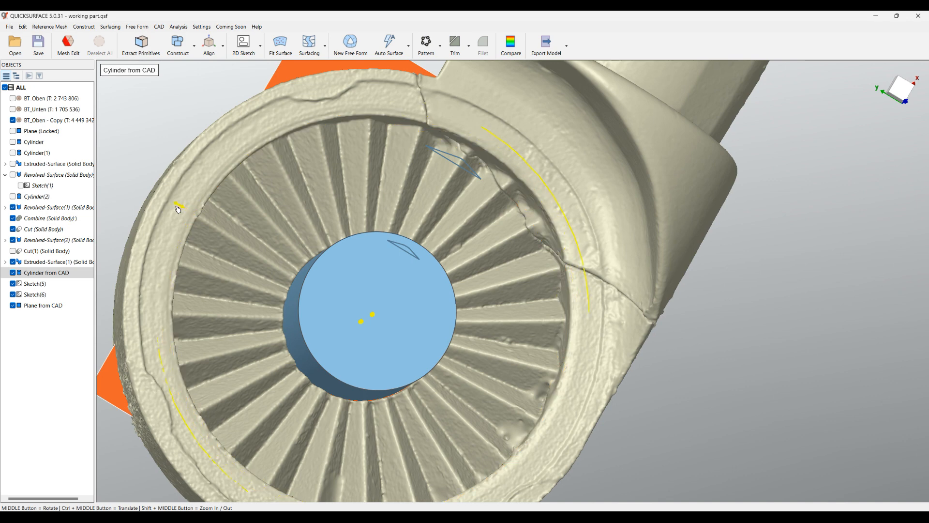
{"action": "middle_click_drag", "start_coordinate": [347, 174], "coordinate": [515, 245]}
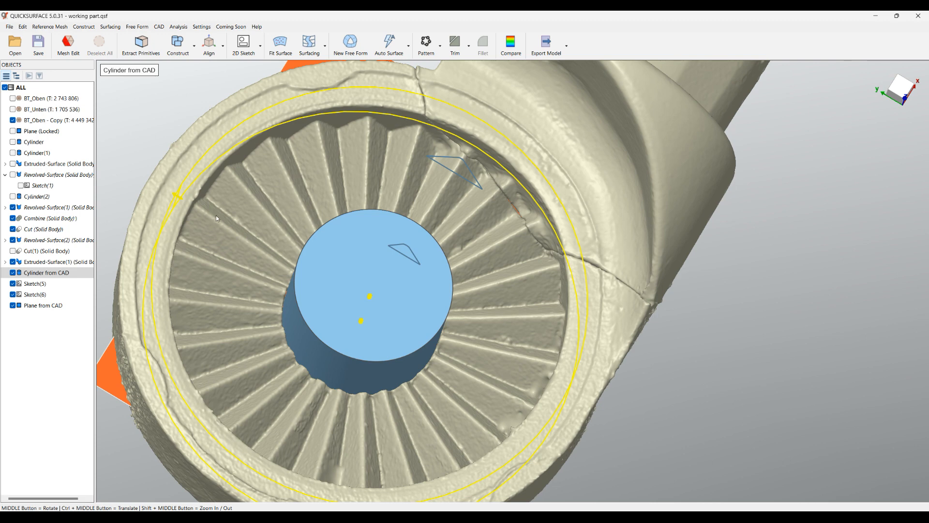
{"action": "left_click", "coordinate": [13, 121]}
- Create a loft between the inner and outer closed tooth profiles
{"action": "middle_click_drag", "start_coordinate": [284, 335], "coordinate": [194, 256]}
{"action": "scroll", "coordinate": [488, 210], "scroll_direction": "up", "scroll_amount": 3}
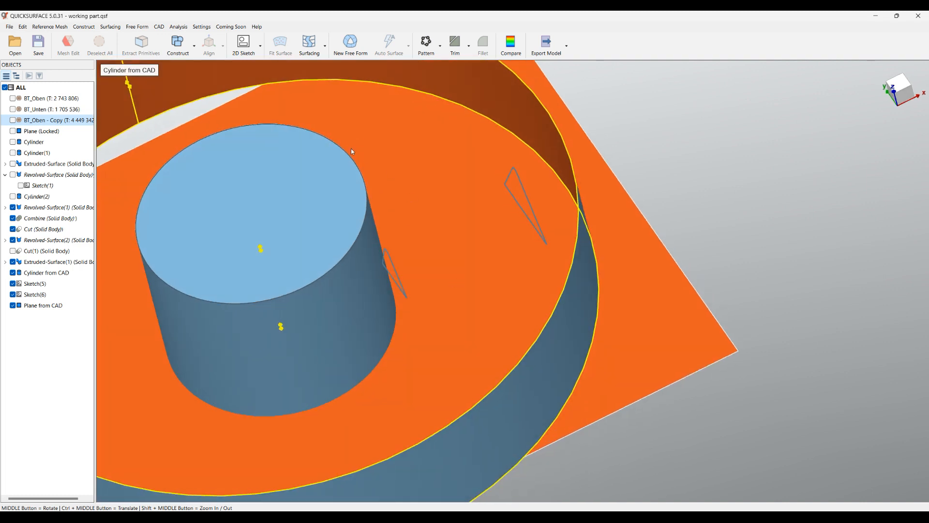
{"action": "left_click", "coordinate": [310, 45]}
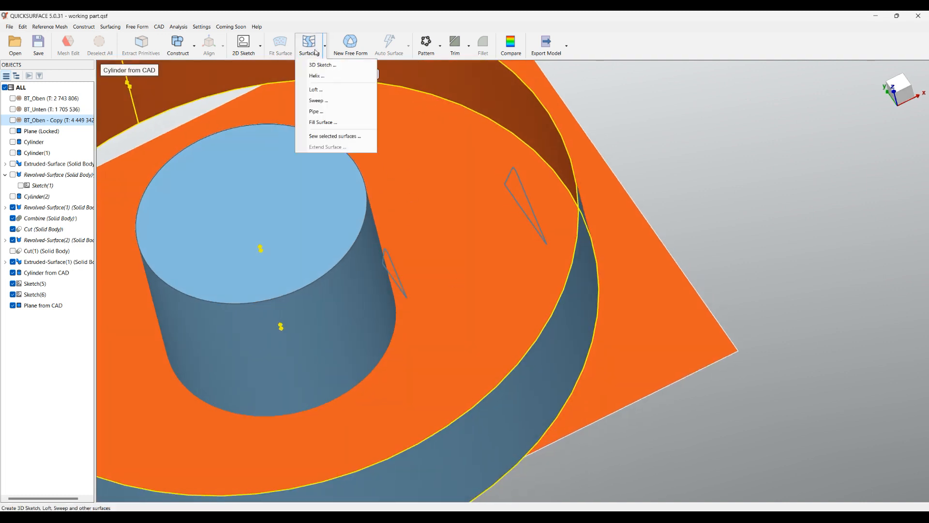
{"action": "left_click", "coordinate": [315, 90]}
{"action": "left_click", "coordinate": [397, 266]}
{"action": "left_click", "coordinate": [532, 218]}
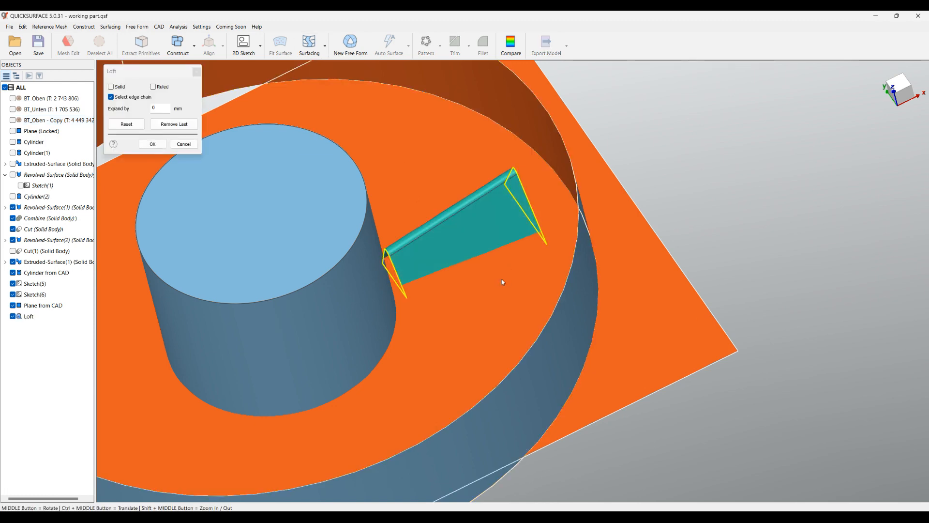
{"action": "mouse_move", "coordinate": [502, 270]}
{"action": "middle_mouse_down"}
{"action": "mouse_move", "coordinate": [528, 188]}
{"action": "mouse_move", "coordinate": [520, 248]}
{"action": "middle_mouse_up"}
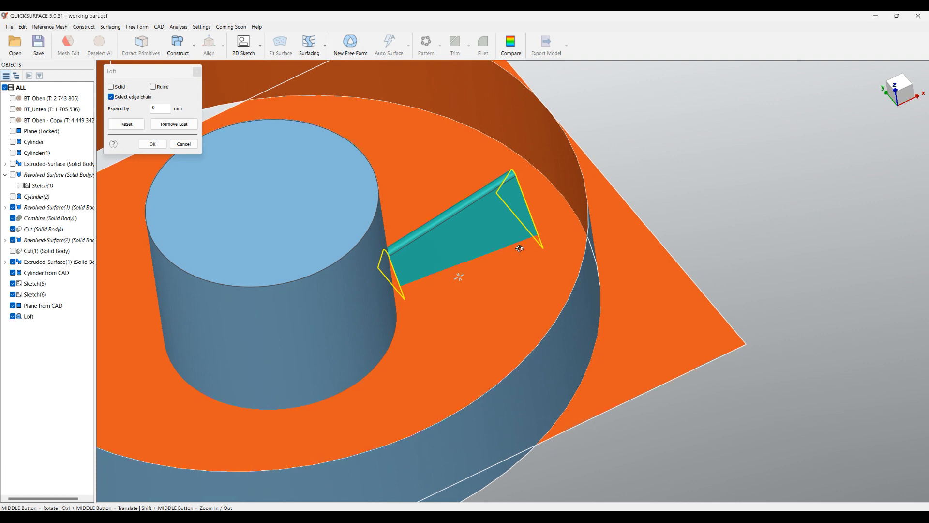
- Expand the tooth loft by 3 mm and accept it as a surface body
{"action": "left_click", "coordinate": [160, 108]}
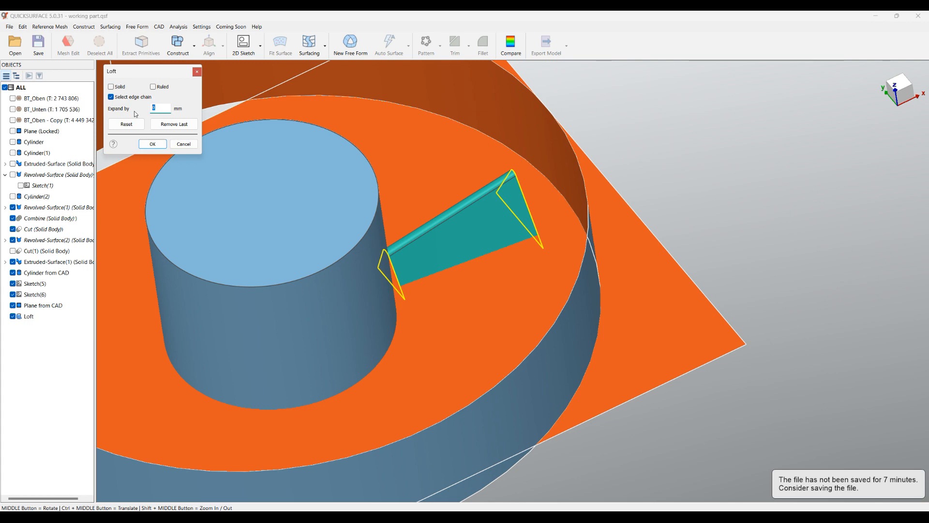
{"action": "type", "text": "3"}
{"action": "middle_click_drag", "start_coordinate": [575, 189], "coordinate": [441, 233]}
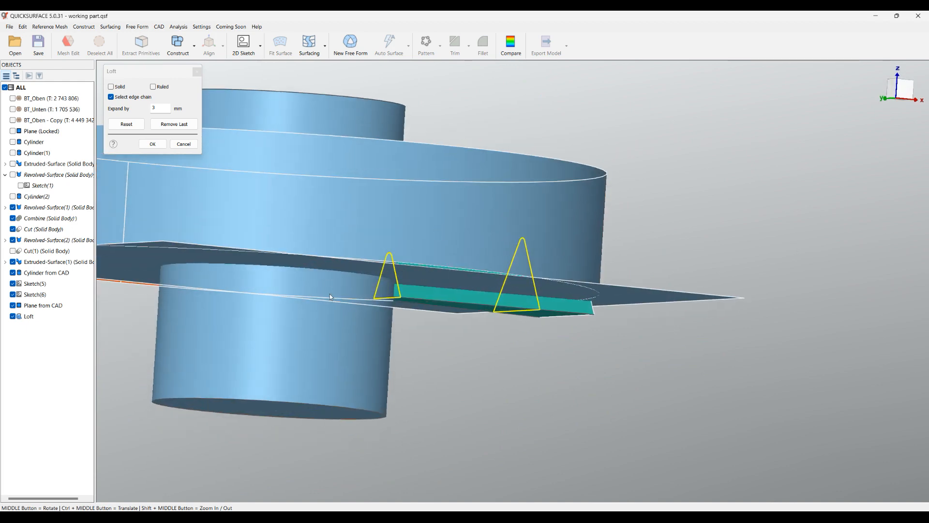
{"action": "middle_click_drag", "start_coordinate": [331, 296], "coordinate": [492, 458]}
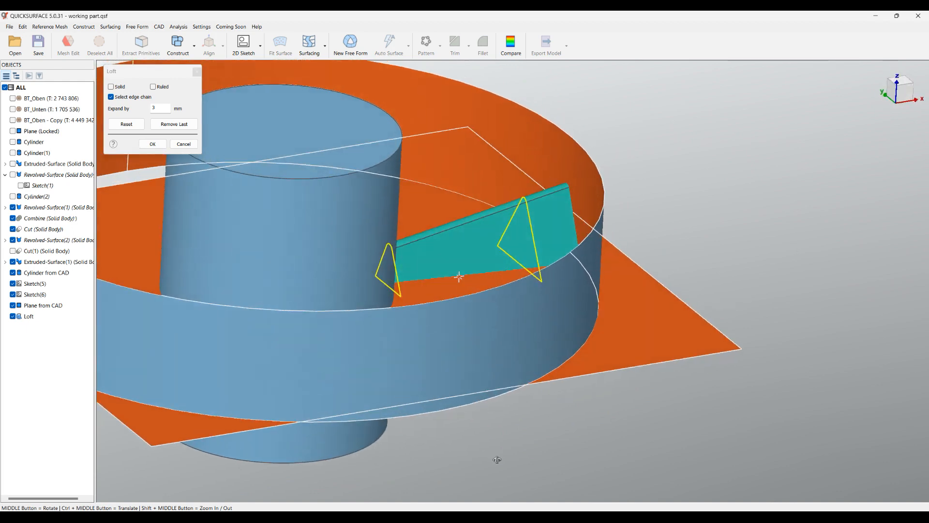
{"action": "left_click", "coordinate": [152, 144]}
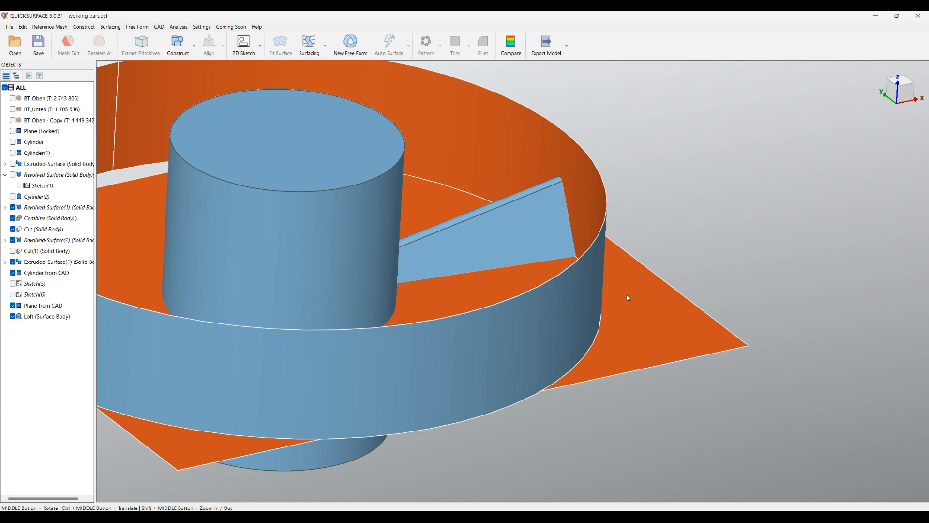
- Trim the boss extrusion, outer cylinder, plane and loft against each other, removing the boss's top face and upper wall
{"action": "scroll", "coordinate": [624, 298], "scroll_direction": "down", "scroll_amount": 3}
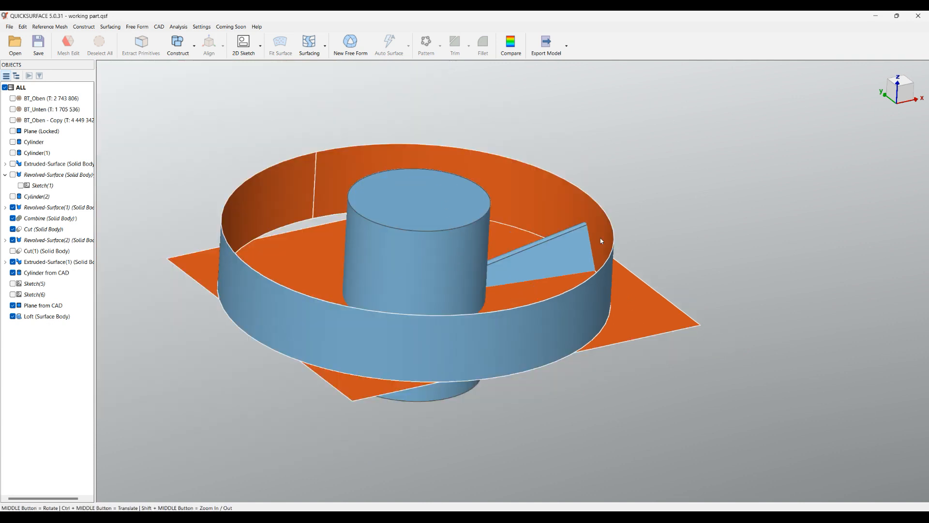
{"action": "scroll", "coordinate": [630, 244], "scroll_direction": "down", "scroll_amount": 2}
{"action": "left_click_drag", "start_coordinate": [748, 128], "coordinate": [304, 374]}
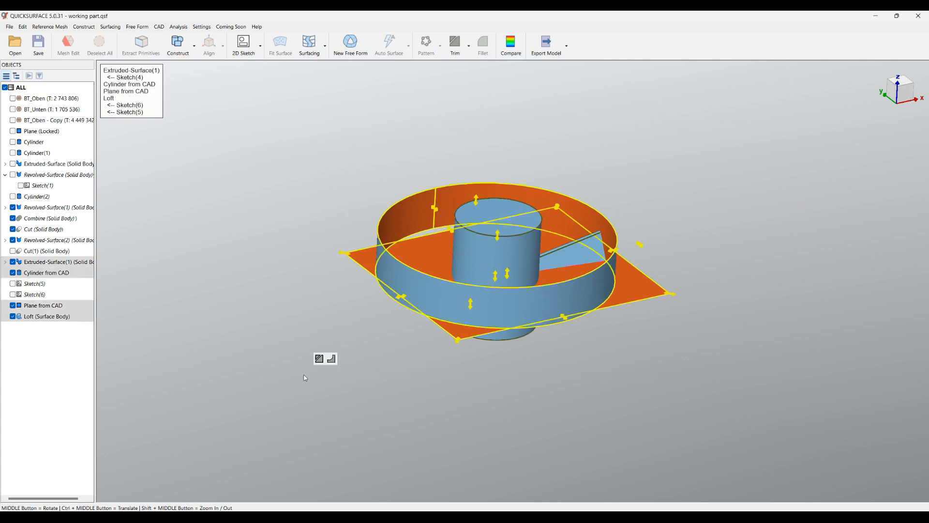
{"action": "left_click", "coordinate": [320, 359]}
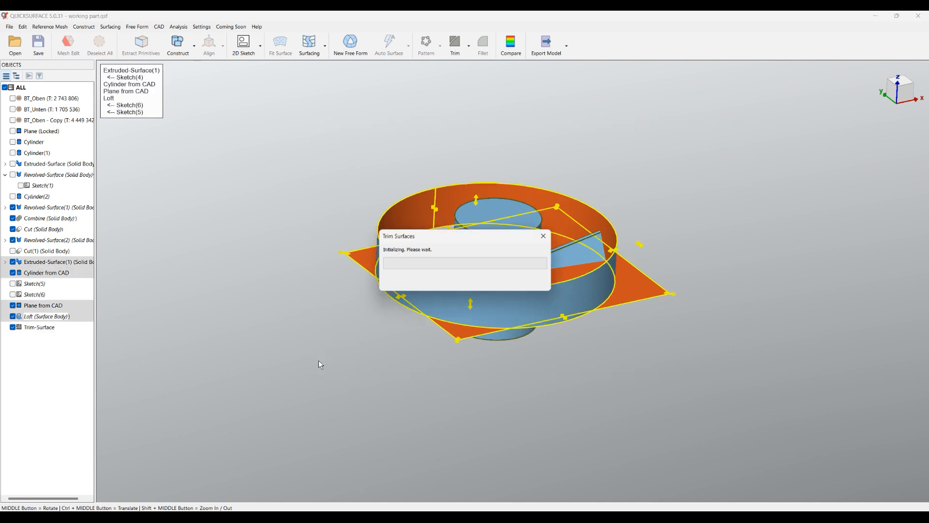
{"action": "scroll", "coordinate": [566, 277], "scroll_direction": "up", "scroll_amount": 2}
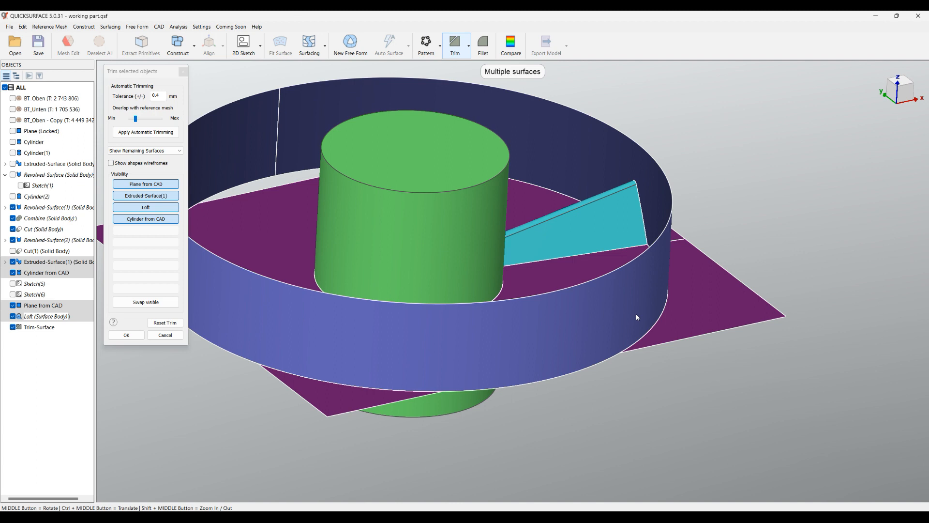
{"action": "left_click", "coordinate": [400, 174]}
{"action": "left_click", "coordinate": [367, 268]}
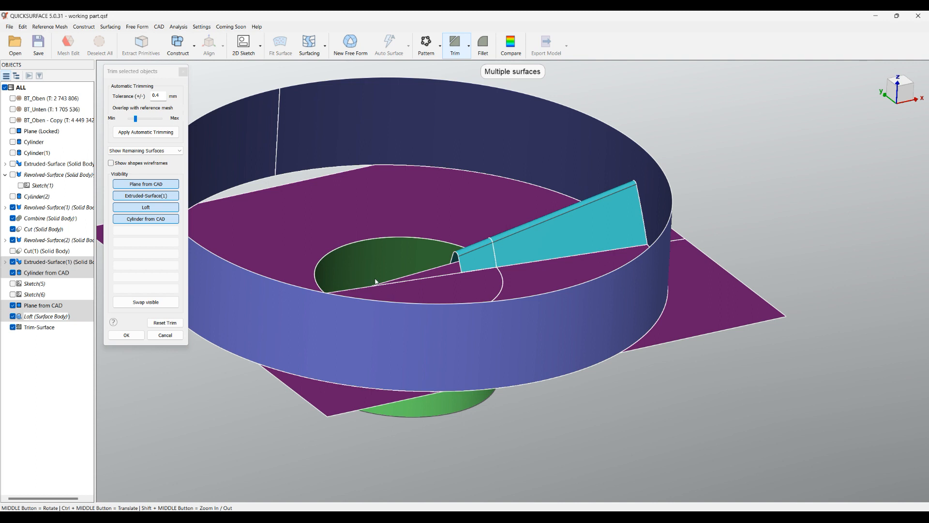
- Remove the loft and plane pieces inside the boss outline and the leftover boss wall below the tooth
{"action": "scroll", "coordinate": [448, 271], "scroll_direction": "up", "scroll_amount": 4}
{"action": "left_click", "coordinate": [521, 248]}
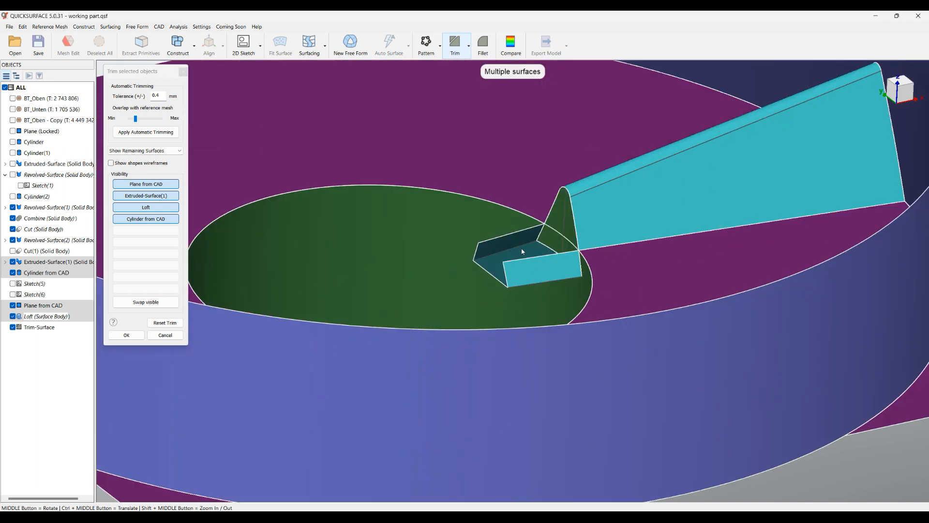
{"action": "left_click", "coordinate": [530, 276]}
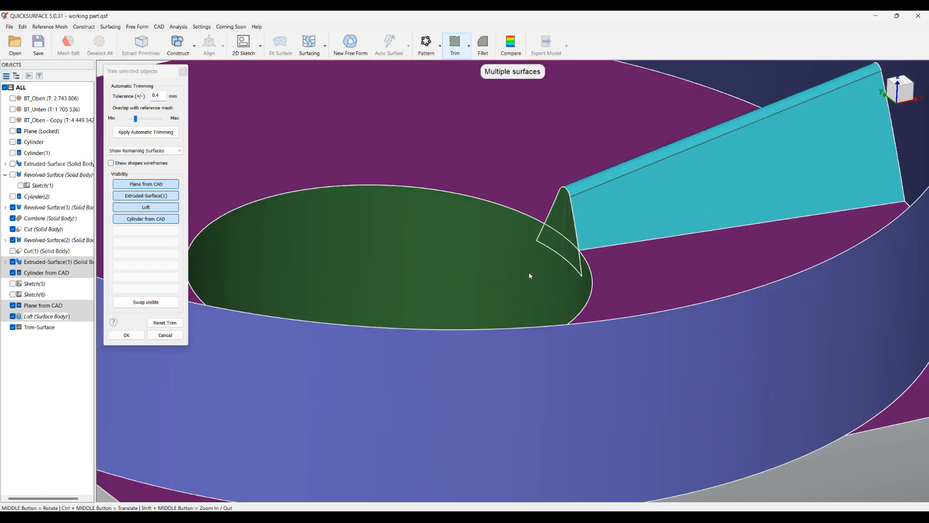
{"action": "left_click", "coordinate": [567, 261]}
{"action": "left_click", "coordinate": [506, 299]}
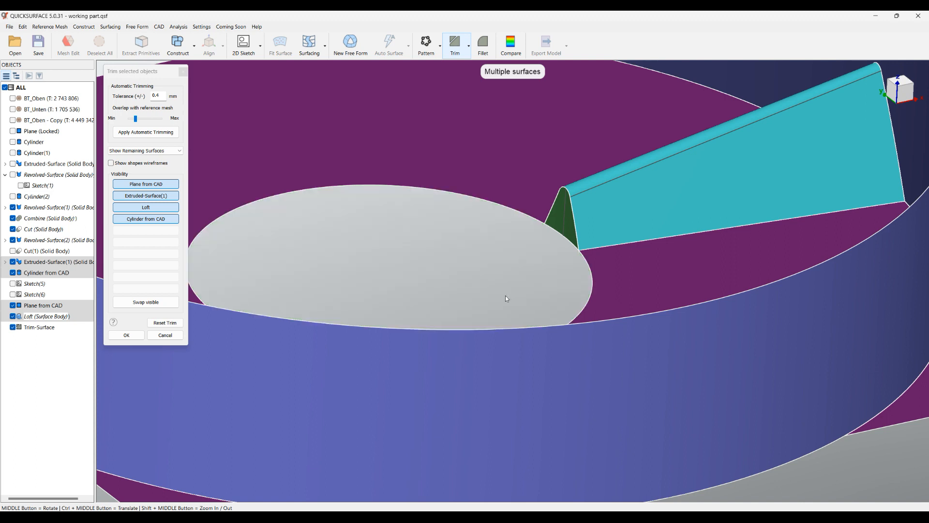
- Remove the plane region around the tooth and the outer cylinder wall, keeping the faces that bound the tooth
{"action": "left_click", "coordinate": [664, 301]}
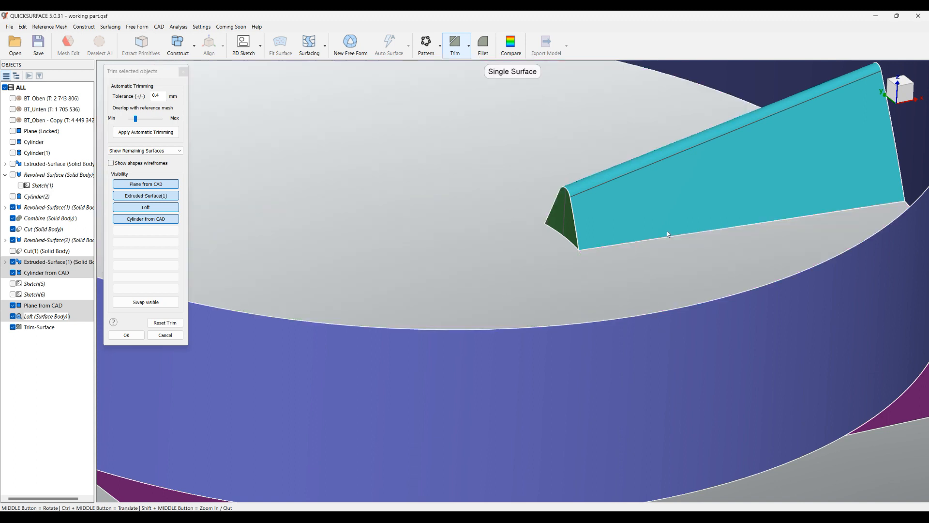
{"action": "left_click", "coordinate": [721, 361]}
{"action": "scroll", "coordinate": [606, 353], "scroll_direction": "down", "scroll_amount": 3}
{"action": "left_click", "coordinate": [380, 463]}
- Remove the loft's overhanging outer end and the plane pieces adjoining it outside the recess wall
{"action": "middle_click_drag", "start_coordinate": [796, 365], "coordinate": [653, 360]}
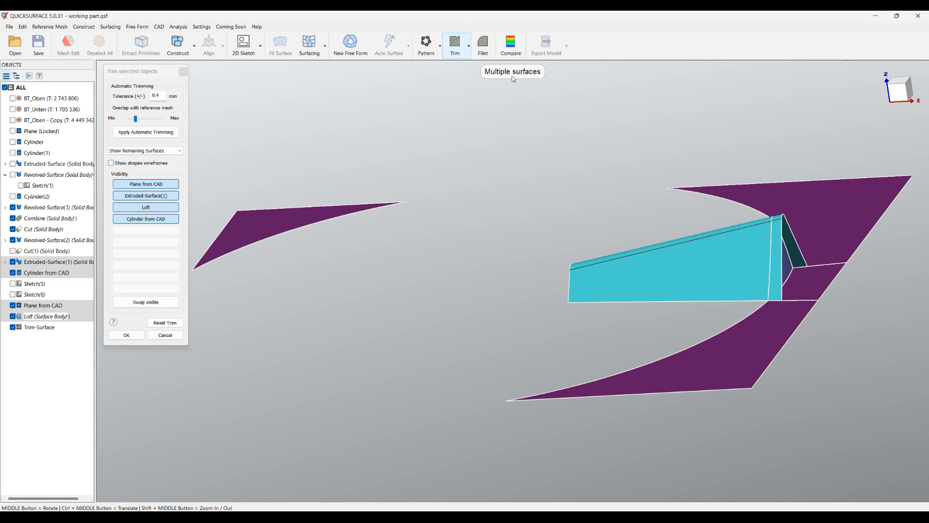
{"action": "left_click", "coordinate": [825, 293]}
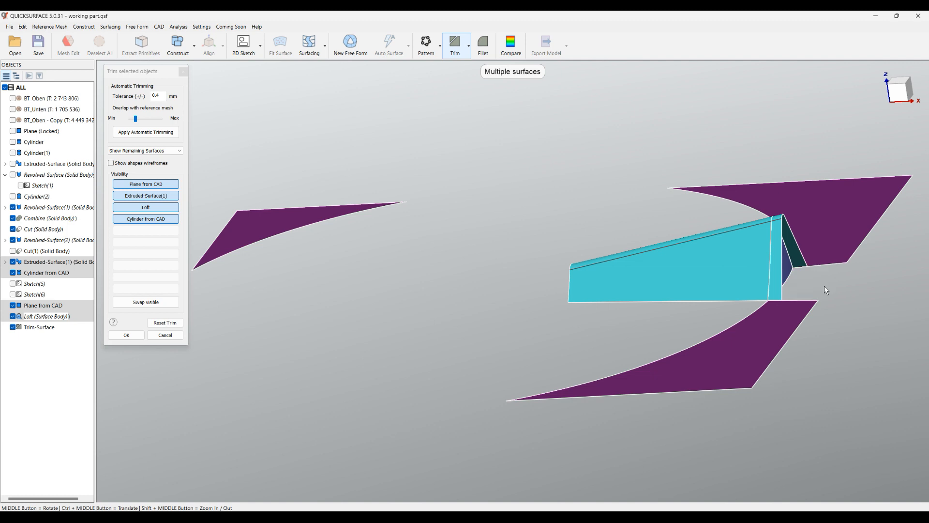
{"action": "left_click", "coordinate": [786, 332]}
{"action": "scroll", "coordinate": [823, 302], "scroll_direction": "up", "scroll_amount": 3}
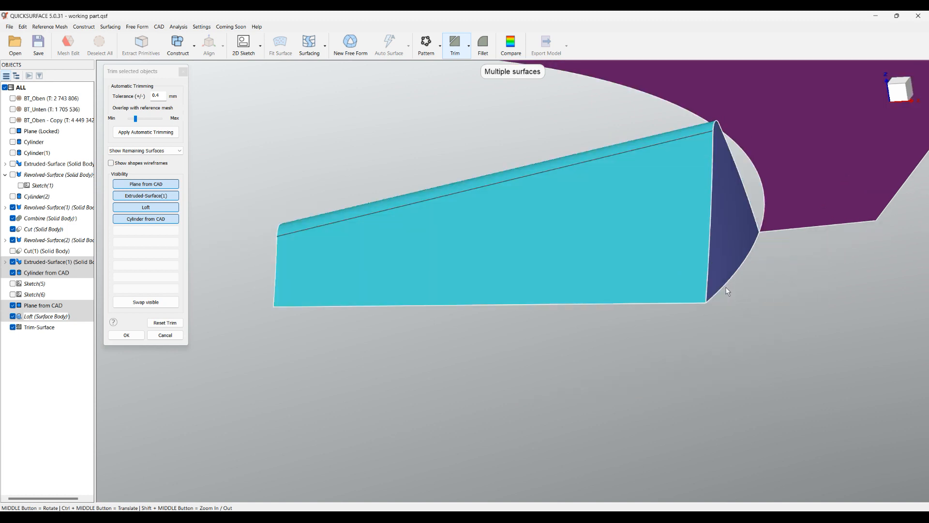
{"action": "scroll", "coordinate": [774, 309], "scroll_direction": "down", "scroll_amount": 3}
{"action": "left_click", "coordinate": [810, 248]}
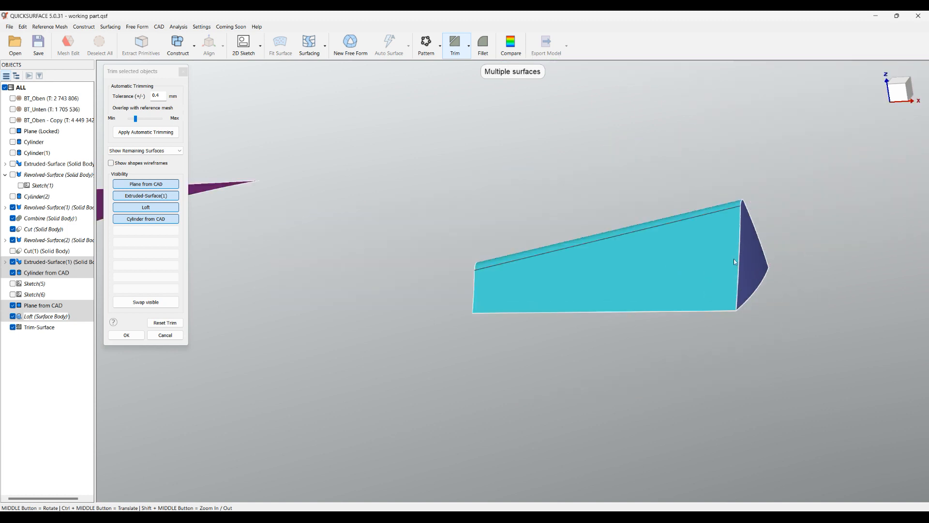
- Remove the last stray plane fragment and accept the trim as a solid tooth body
{"action": "scroll", "coordinate": [746, 286], "scroll_direction": "down", "scroll_amount": 3}
{"action": "middle_click_drag", "start_coordinate": [721, 303], "coordinate": [286, 361]}
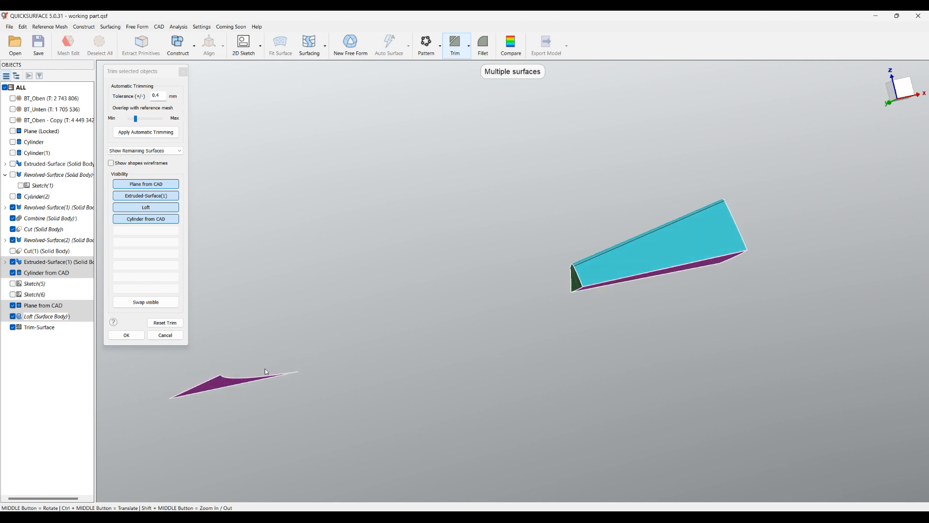
{"action": "left_click", "coordinate": [224, 387]}
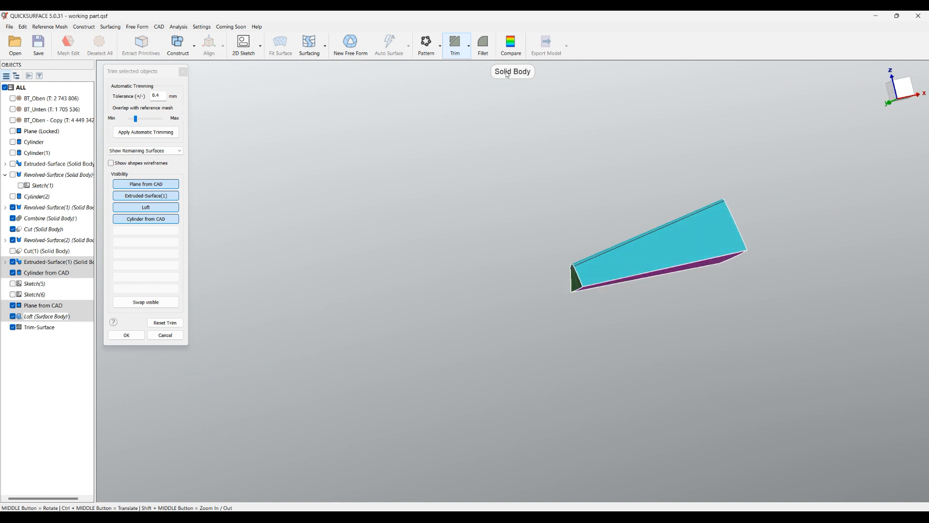
{"action": "middle_click_drag", "start_coordinate": [588, 221], "coordinate": [557, 314]}
{"action": "left_click", "coordinate": [127, 335]}
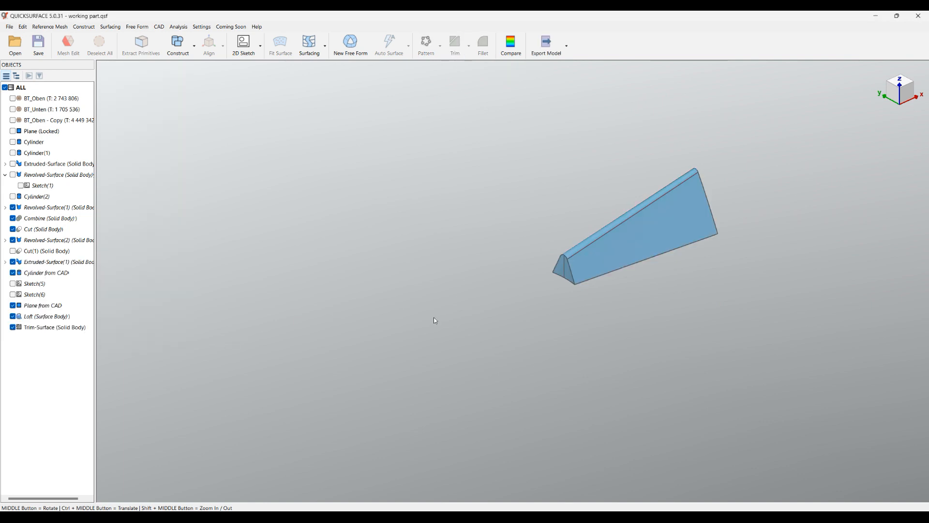
- Show the BT_Oben - Copy scan and examine how the solid tooth fits the scanned teeth
{"action": "left_click", "coordinate": [13, 120]}
{"action": "scroll", "coordinate": [347, 358], "scroll_direction": "up", "scroll_amount": 3}
{"action": "middle_click_drag", "start_coordinate": [346, 357], "coordinate": [356, 368]}
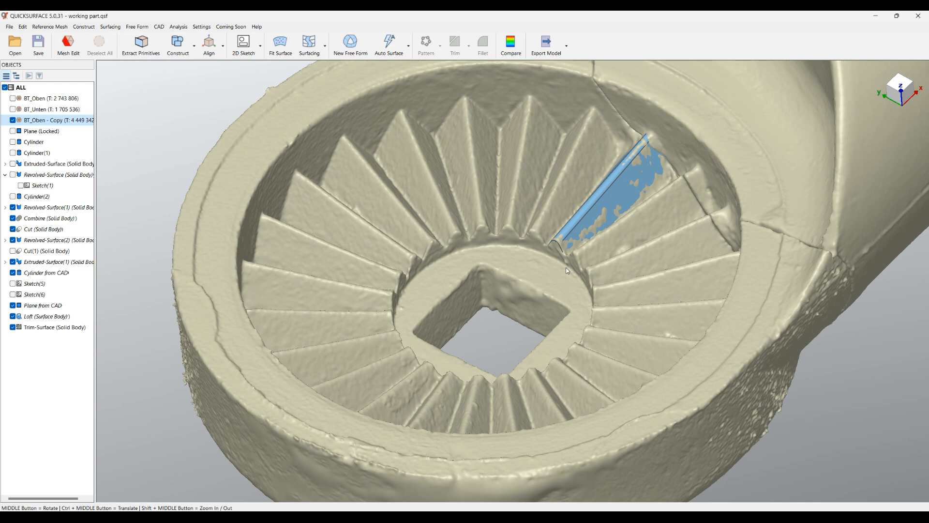
{"action": "scroll", "coordinate": [429, 241], "scroll_direction": "down", "scroll_amount": 5}
{"action": "middle_click_drag", "start_coordinate": [413, 228], "coordinate": [519, 306]}
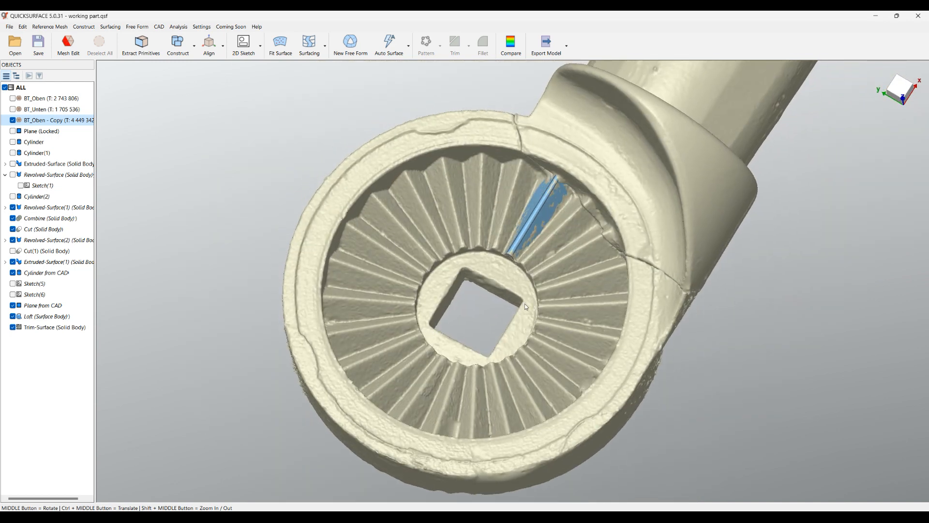
{"action": "middle_click_drag", "start_coordinate": [558, 252], "coordinate": [595, 236]}
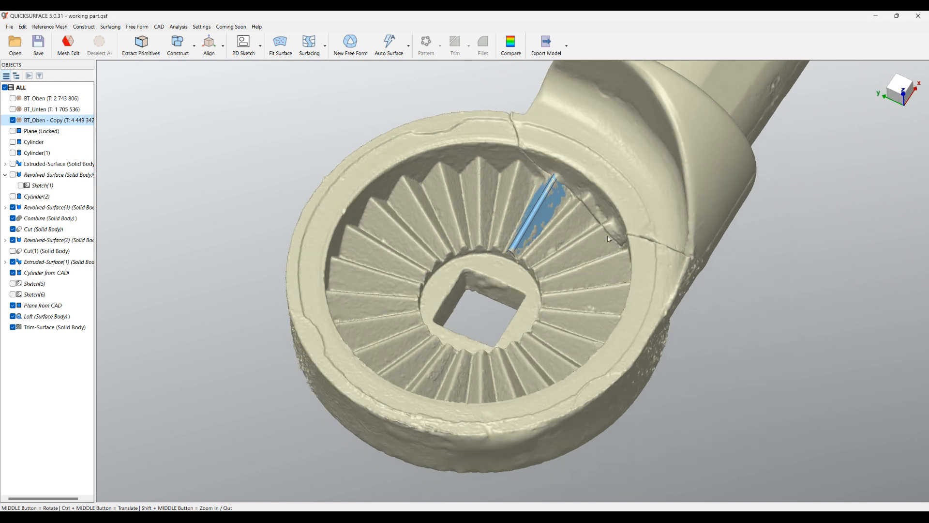
- Create a circular pattern of the trimmed tooth body about the Z Axis with 24 instances over 360 degrees
{"action": "left_click", "coordinate": [37, 328]}
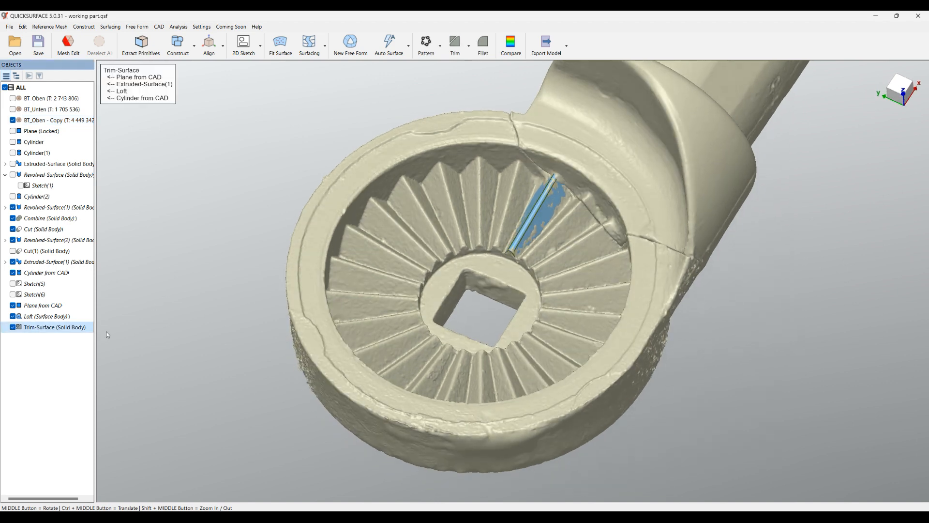
{"action": "left_click", "coordinate": [440, 46]}
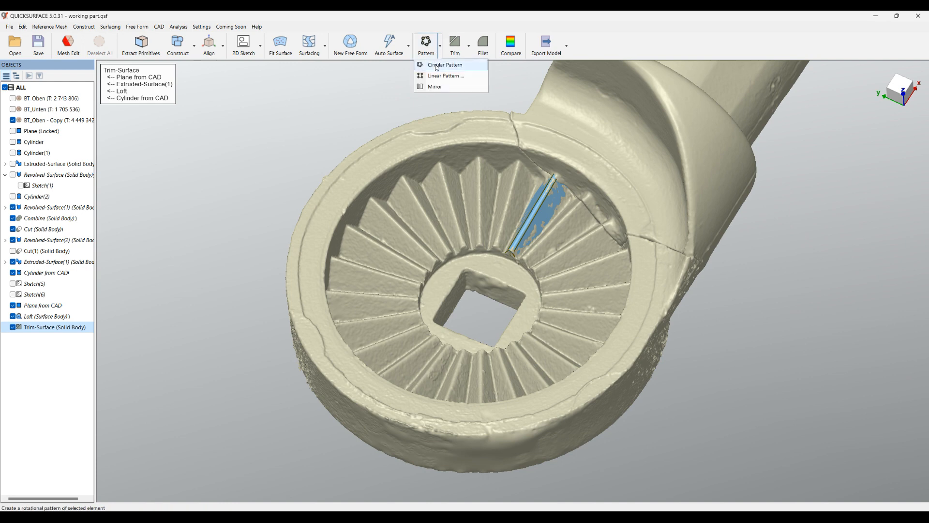
{"action": "left_click", "coordinate": [437, 65]}
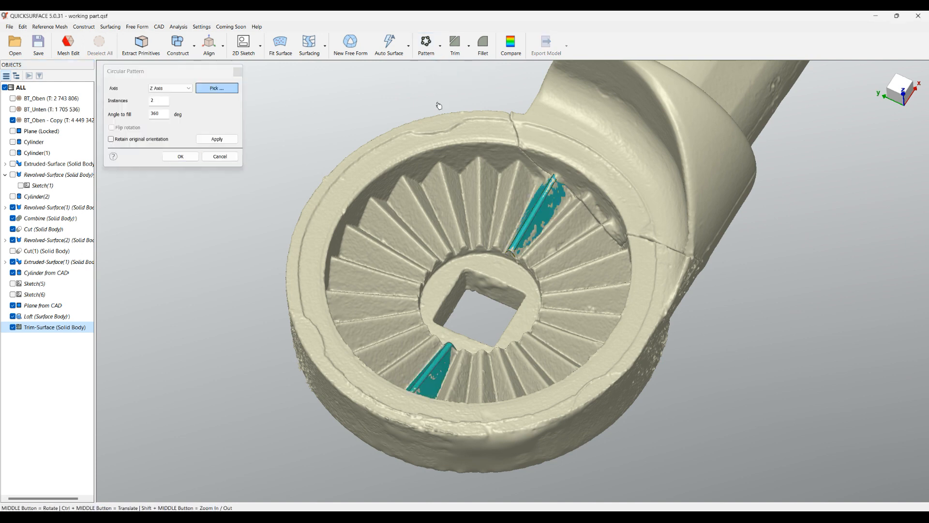
{"action": "left_click", "coordinate": [160, 100]}
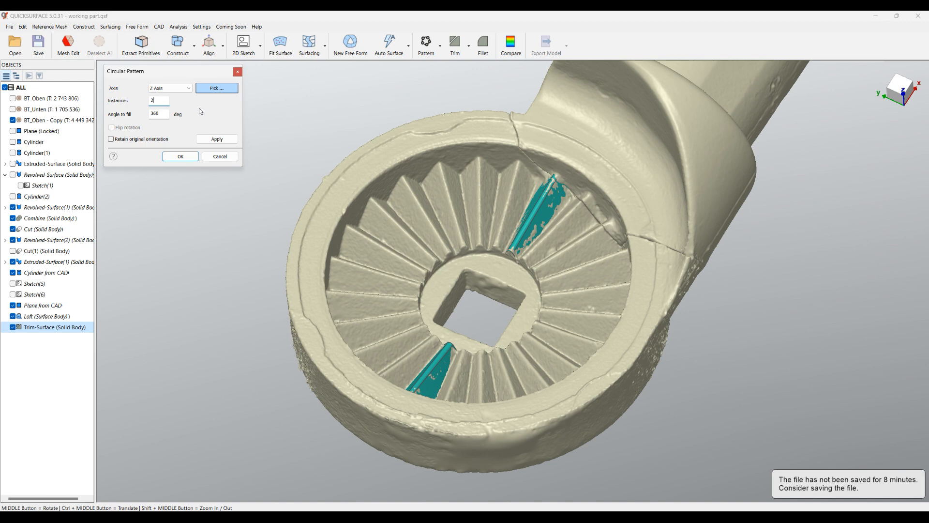
{"action": "type", "text": "4"}
{"action": "left_click", "coordinate": [224, 145]}
{"action": "middle_click_drag", "start_coordinate": [429, 213], "coordinate": [438, 281]}
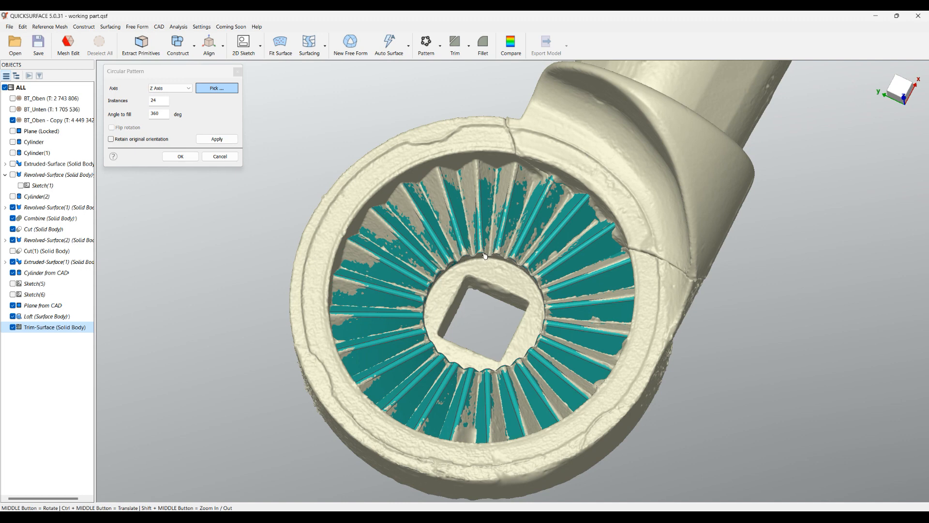
{"action": "left_click", "coordinate": [184, 160]}
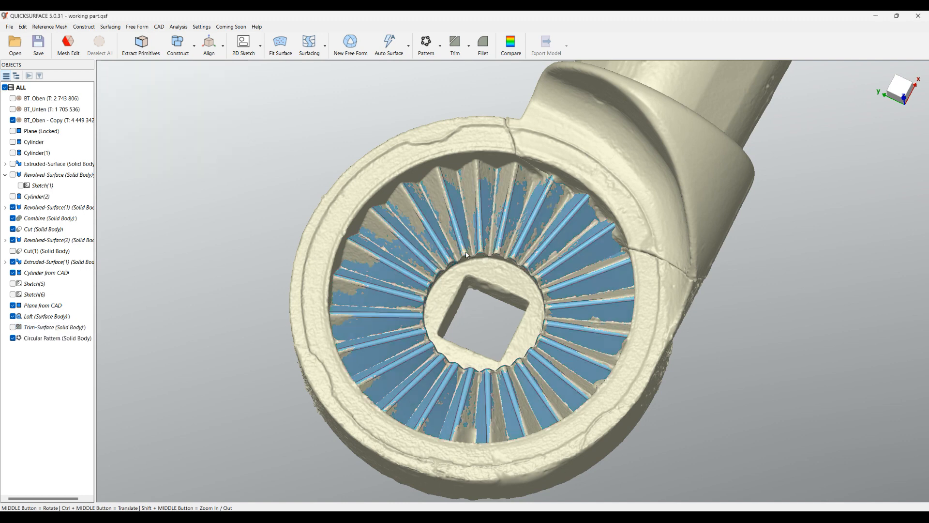
- Hide the BT_Oben - Copy scan to inspect the ring of patterned teeth, and save the file
{"action": "middle_click_drag", "start_coordinate": [484, 261], "coordinate": [477, 132]}
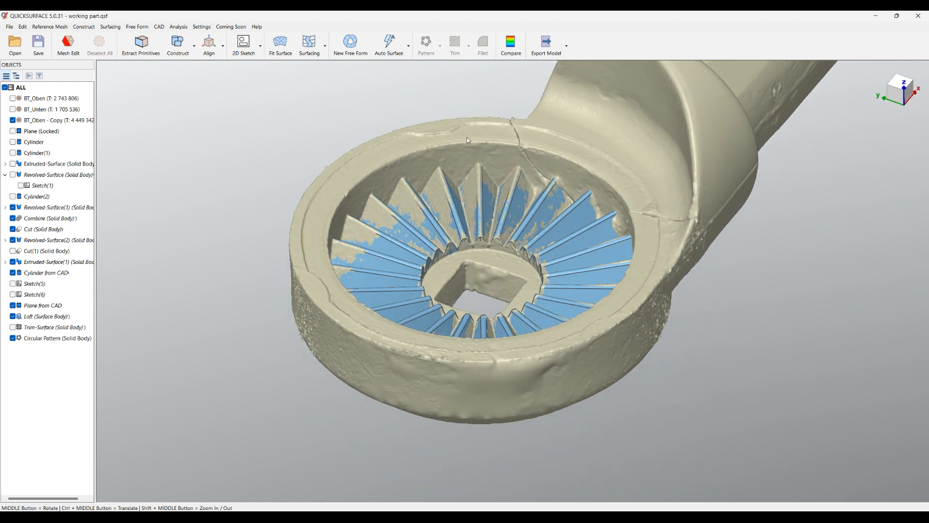
{"action": "left_click", "coordinate": [13, 120]}
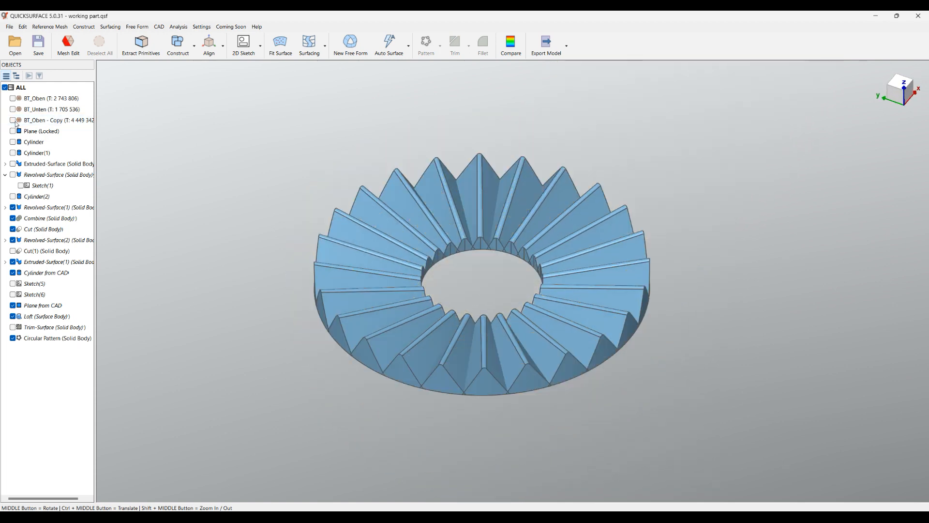
{"action": "middle_click_drag", "start_coordinate": [476, 339], "coordinate": [511, 238]}
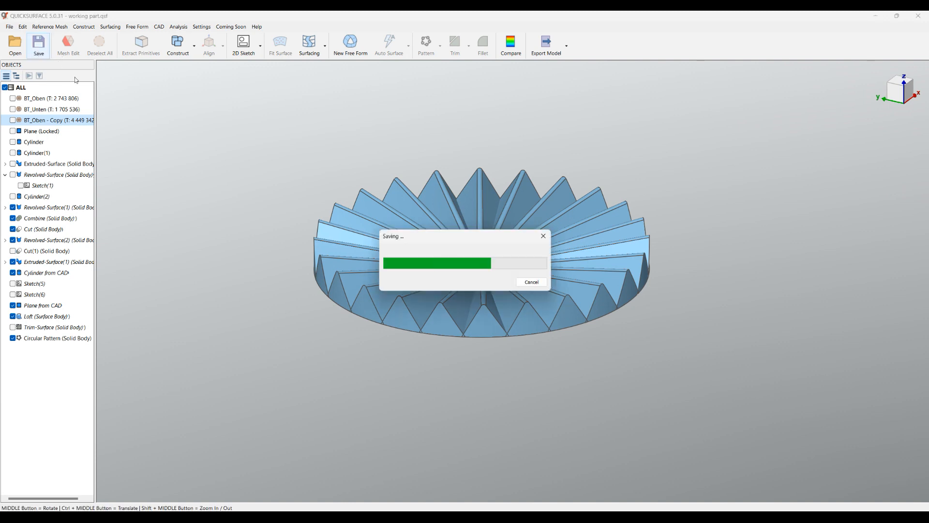
- Show the Cut(1) head body and combine it with the circular pattern of teeth into one solid
{"action": "left_click", "coordinate": [13, 252]}
{"action": "middle_click_drag", "start_coordinate": [340, 269], "coordinate": [545, 320]}
{"action": "left_click_drag", "start_coordinate": [281, 94], "coordinate": [704, 394]}
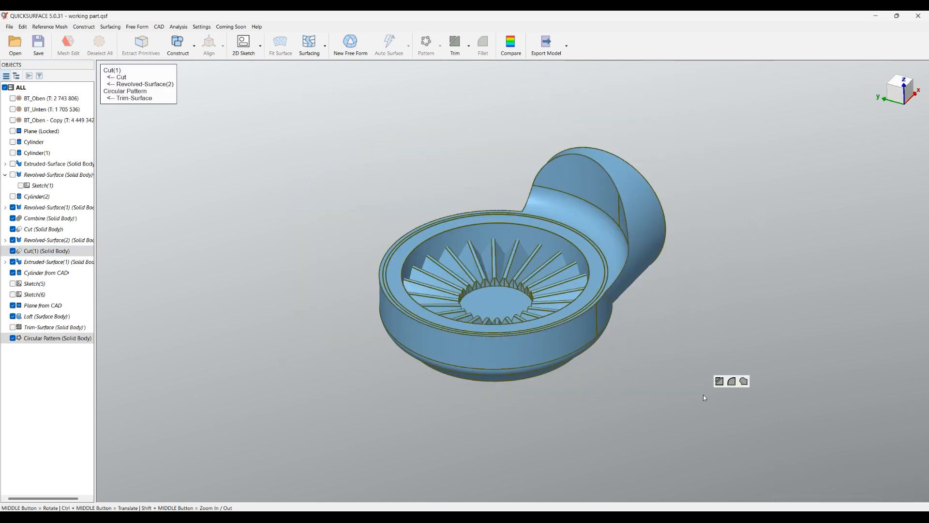
{"action": "left_click", "coordinate": [747, 385]}
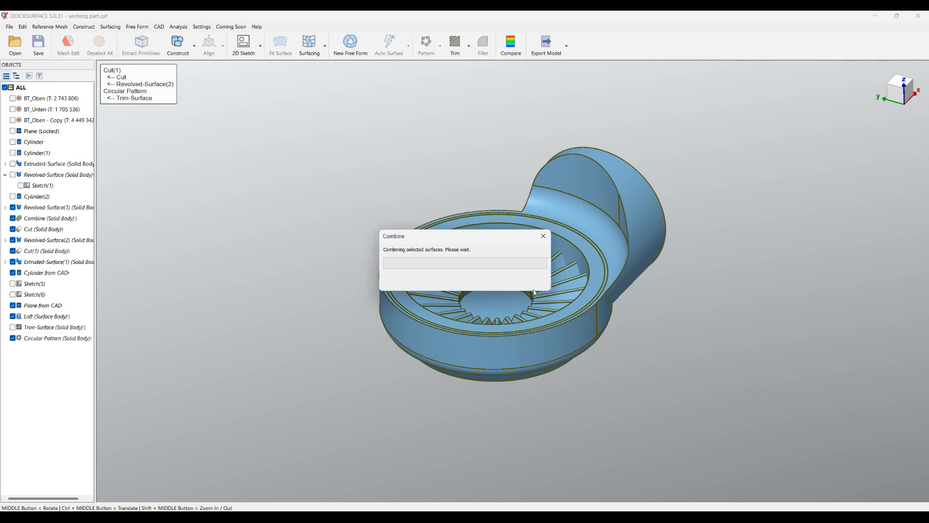
- Examine the combined head body and how the teeth join the recess wall and floor
{"action": "middle_click_drag", "start_coordinate": [538, 277], "coordinate": [514, 291]}
{"action": "scroll", "coordinate": [513, 292], "scroll_direction": "up", "scroll_amount": 5}
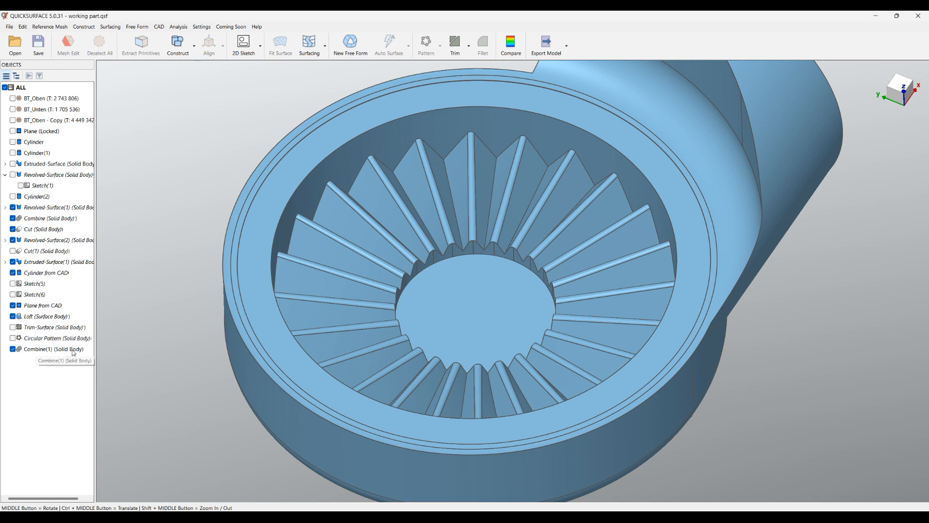
{"action": "middle_click_drag", "start_coordinate": [444, 271], "coordinate": [495, 255]}
{"action": "scroll", "coordinate": [508, 279], "scroll_direction": "down", "scroll_amount": 3}
{"action": "middle_click_drag", "start_coordinate": [503, 297], "coordinate": [435, 283]}
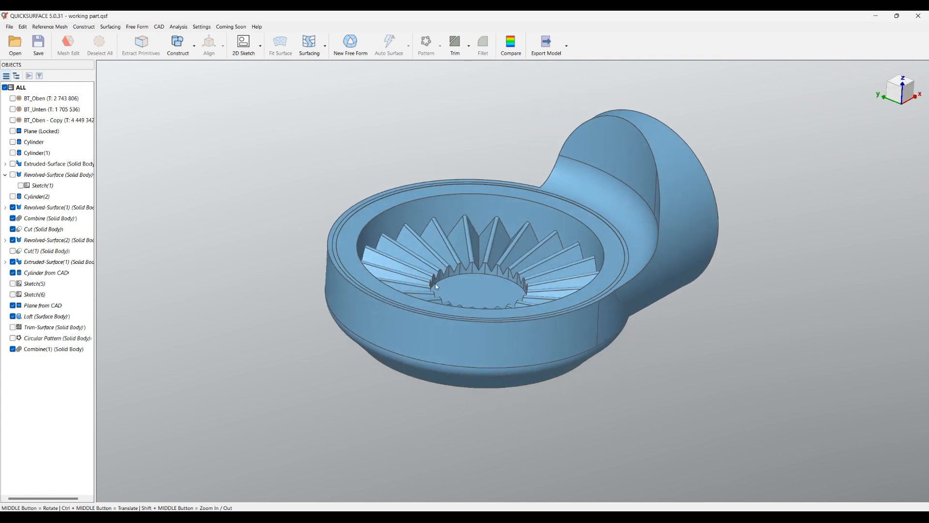
{"action": "scroll", "coordinate": [436, 283], "scroll_direction": "down", "scroll_amount": 3}
{"action": "scroll", "coordinate": [661, 218], "scroll_direction": "up", "scroll_amount": 3}
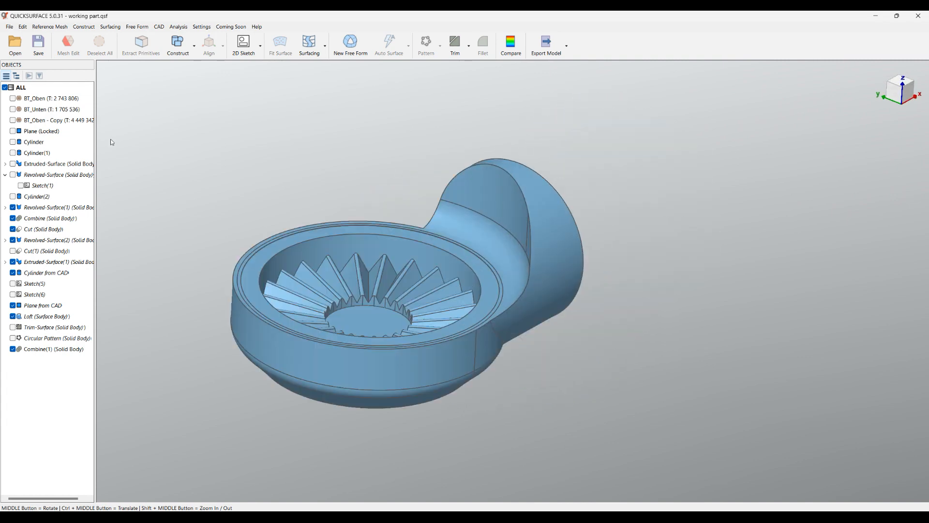
- Switch the object list to the dependency tree and delete the unused Plane, Cylinder and Cylinder(1)
{"action": "left_click", "coordinate": [16, 76]}
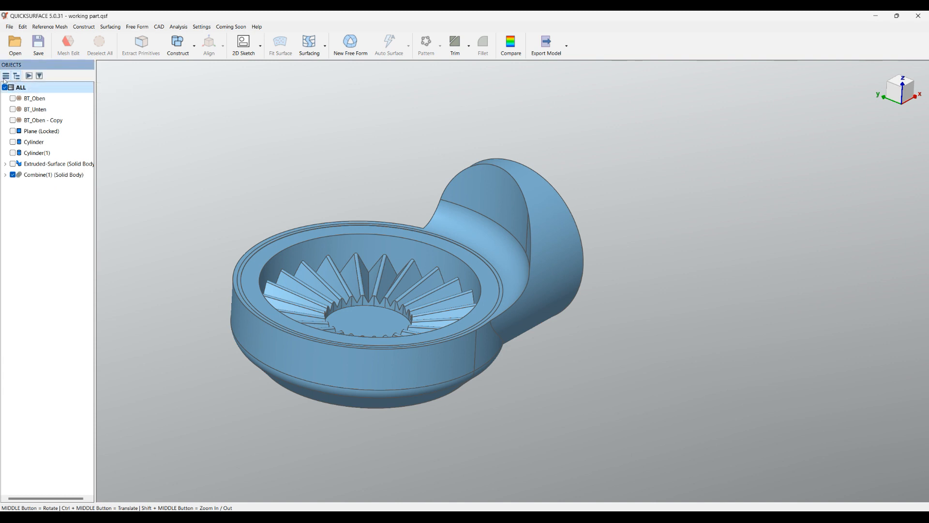
{"action": "left_click", "coordinate": [13, 153]}
{"action": "left_click", "coordinate": [13, 152]}
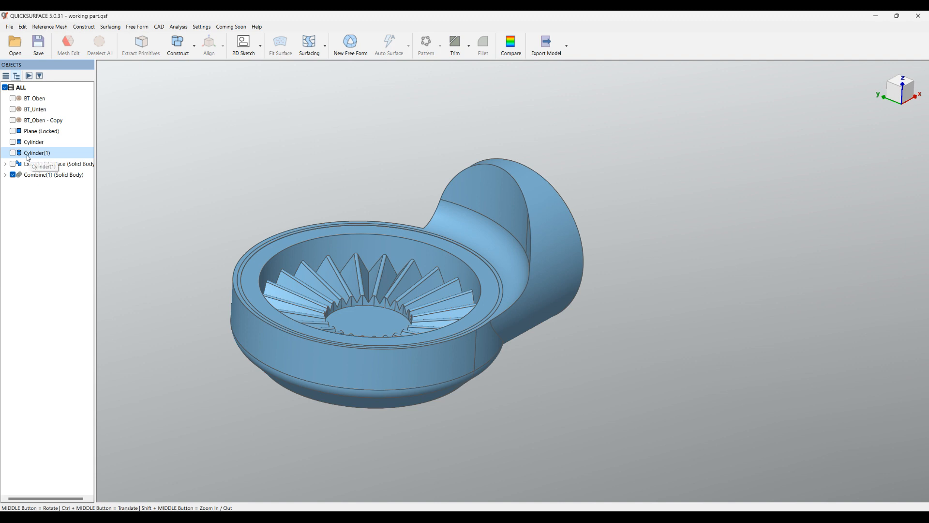
{"action": "left_click", "coordinate": [33, 134]}
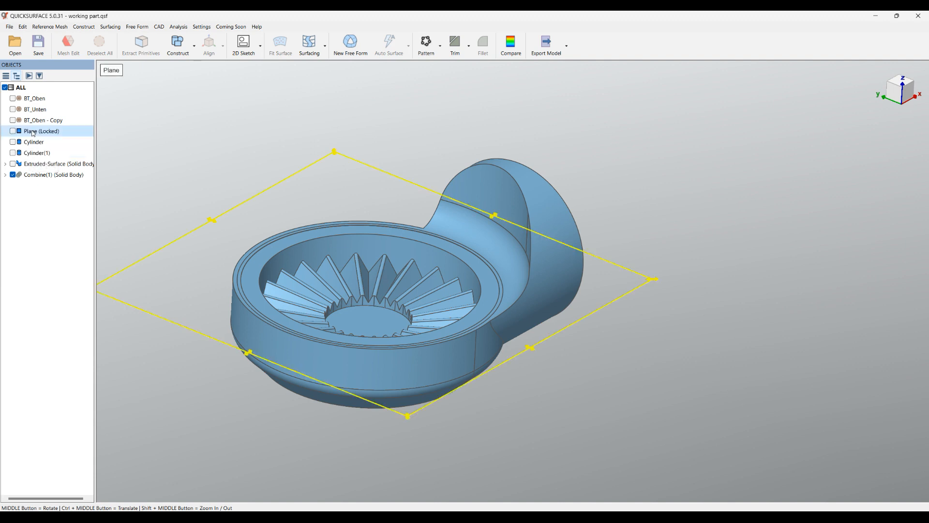
{"action": "left_click", "coordinate": [31, 156], "text": "shift"}
{"action": "right_click", "coordinate": [31, 156]}
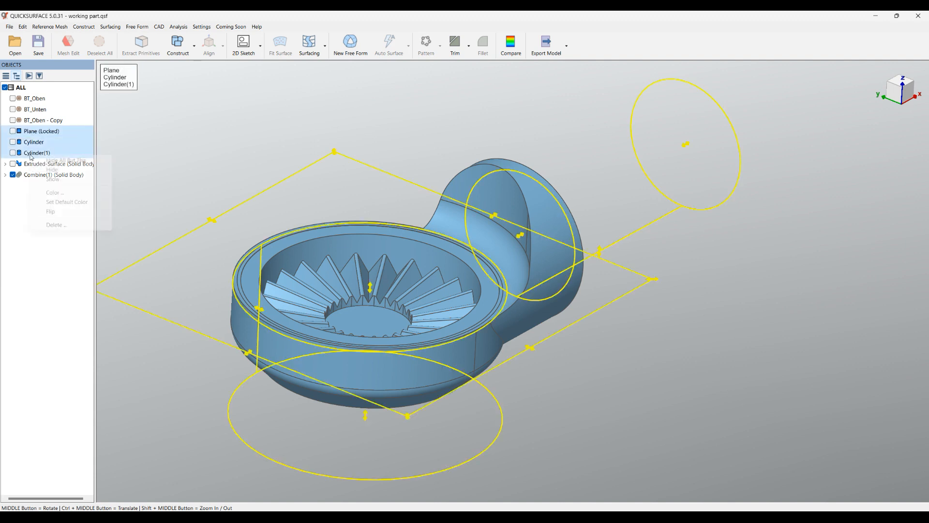
{"action": "left_click", "coordinate": [55, 226]}
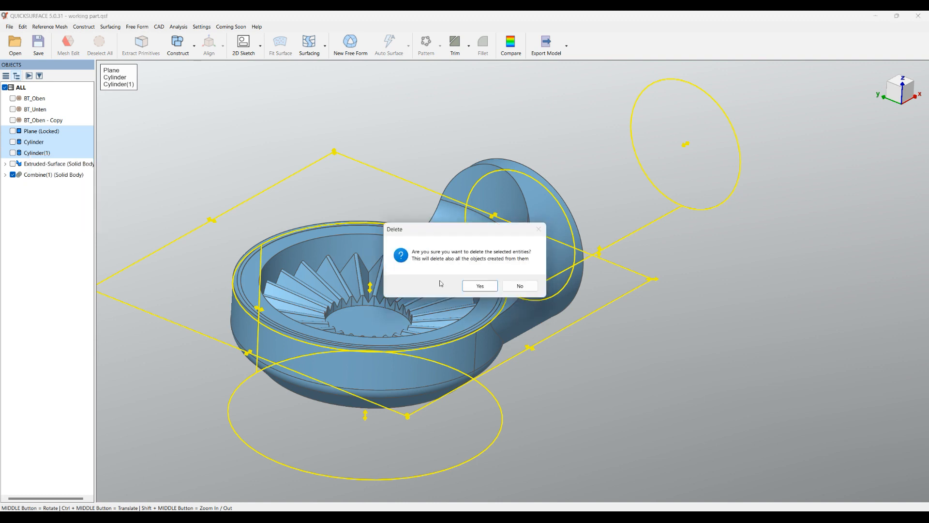
{"action": "left_click", "coordinate": [472, 285]}
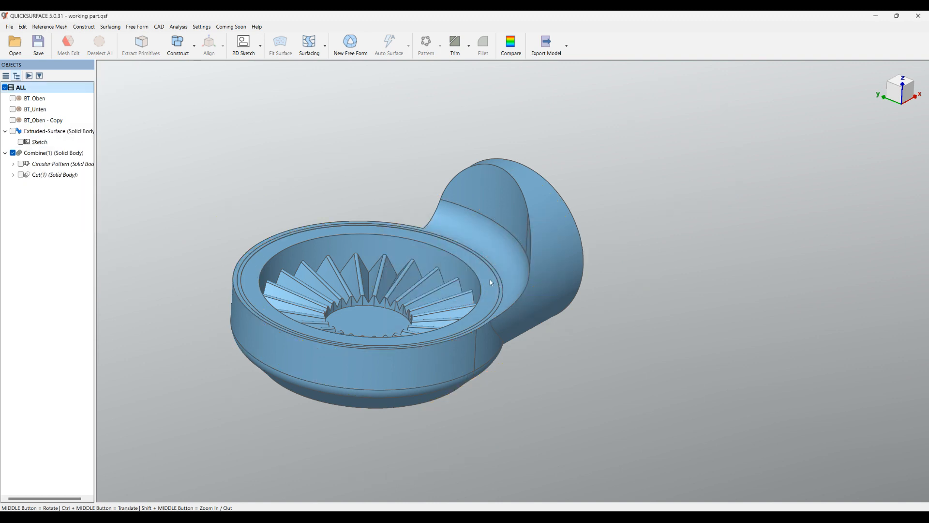
- Show the extruded shaft body and combine it with the toothed head into a single solid
{"action": "left_click", "coordinate": [13, 131]}
{"action": "middle_click_drag", "start_coordinate": [367, 309], "coordinate": [226, 256]}
{"action": "middle_click_drag", "start_coordinate": [507, 313], "coordinate": [484, 266]}
{"action": "left_click_drag", "start_coordinate": [318, 172], "coordinate": [796, 385]}
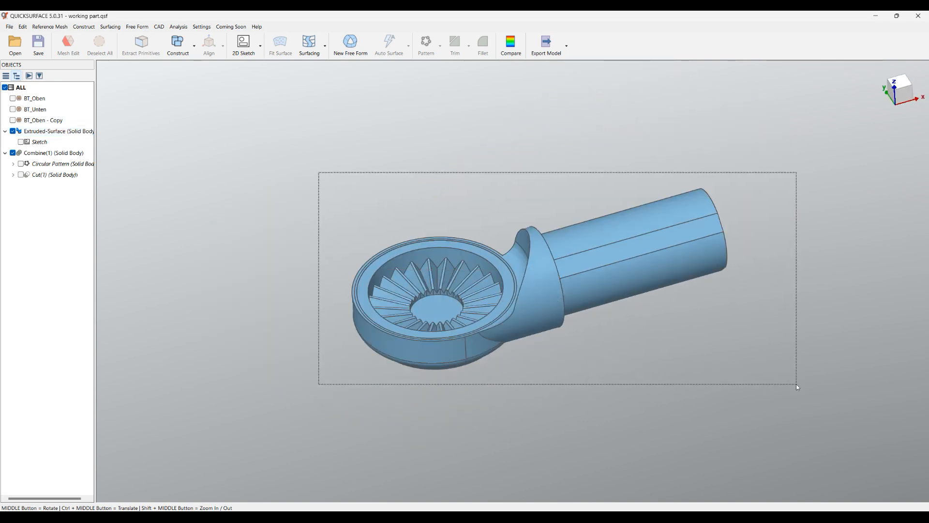
{"action": "left_click", "coordinate": [839, 372]}
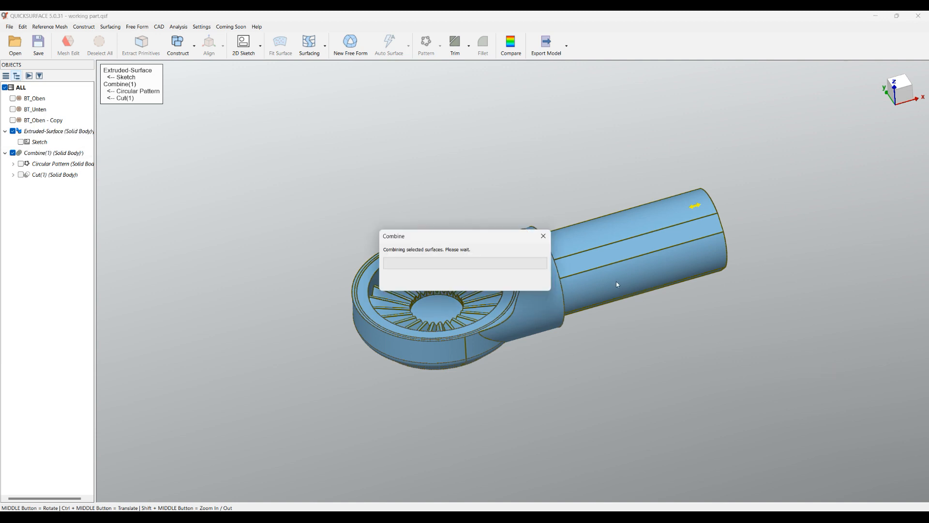
- Show the BT_Oben - Copy scan and compare it with the solid around the collar where the shaft meets the head
{"action": "middle_click_drag", "start_coordinate": [497, 271], "coordinate": [502, 217]}
{"action": "scroll", "coordinate": [544, 228], "scroll_direction": "up", "scroll_amount": 5}
{"action": "middle_click_drag", "start_coordinate": [539, 280], "coordinate": [447, 193]}
{"action": "middle_click_drag", "start_coordinate": [635, 313], "coordinate": [542, 242], "text": "ctrl"}
{"action": "scroll", "coordinate": [474, 257], "scroll_direction": "up", "scroll_amount": 2}
{"action": "left_click", "coordinate": [12, 120]}
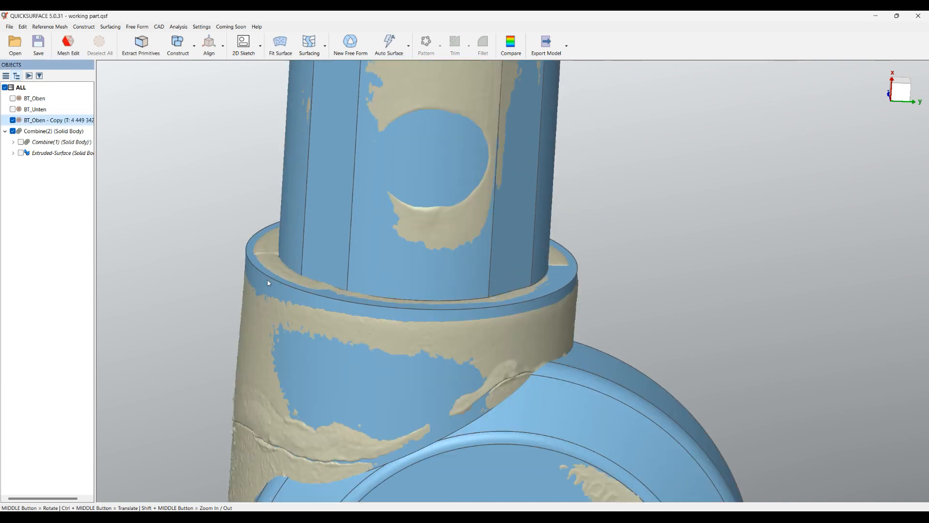
{"action": "middle_click_drag", "start_coordinate": [261, 293], "coordinate": [637, 360]}
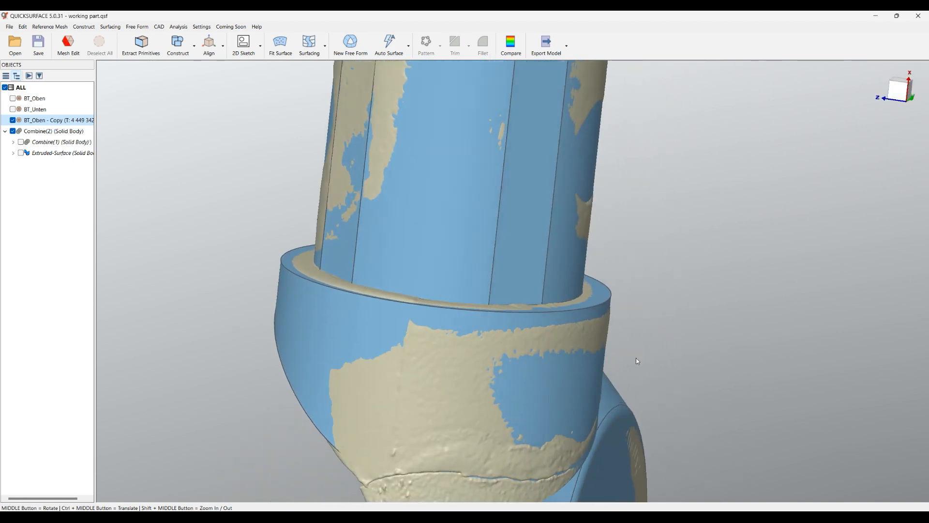
- Start a fillet on the collar's outer rim edge and pull its radius to 0.38 mm
{"action": "left_click", "coordinate": [605, 300]}
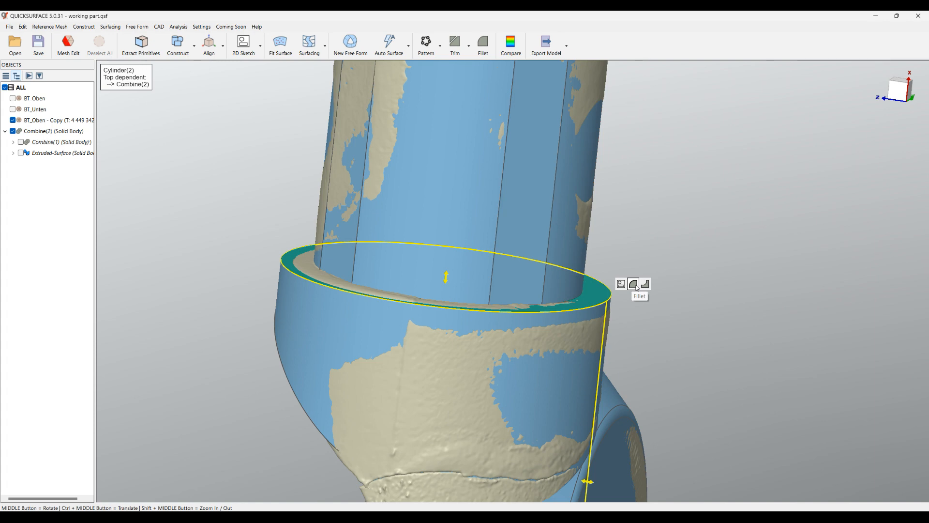
{"action": "left_click", "coordinate": [482, 45]}
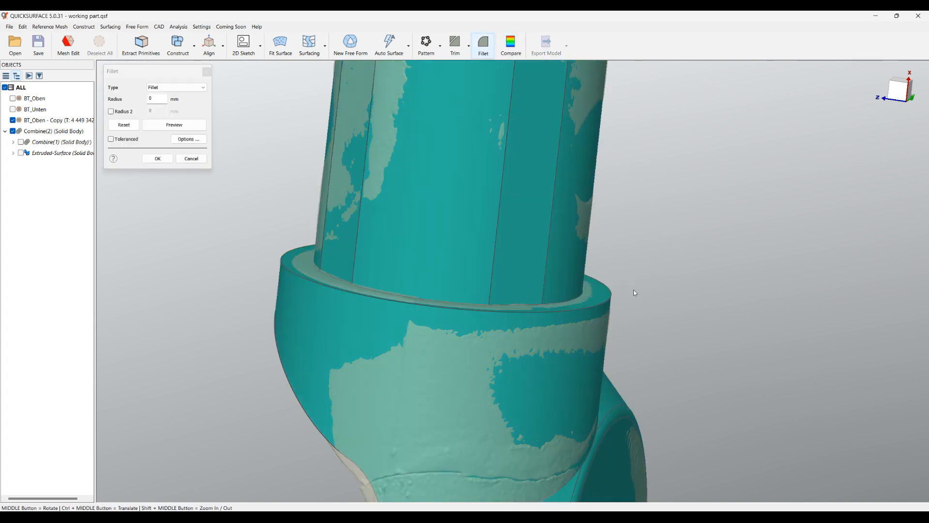
{"action": "left_click", "coordinate": [609, 302]}
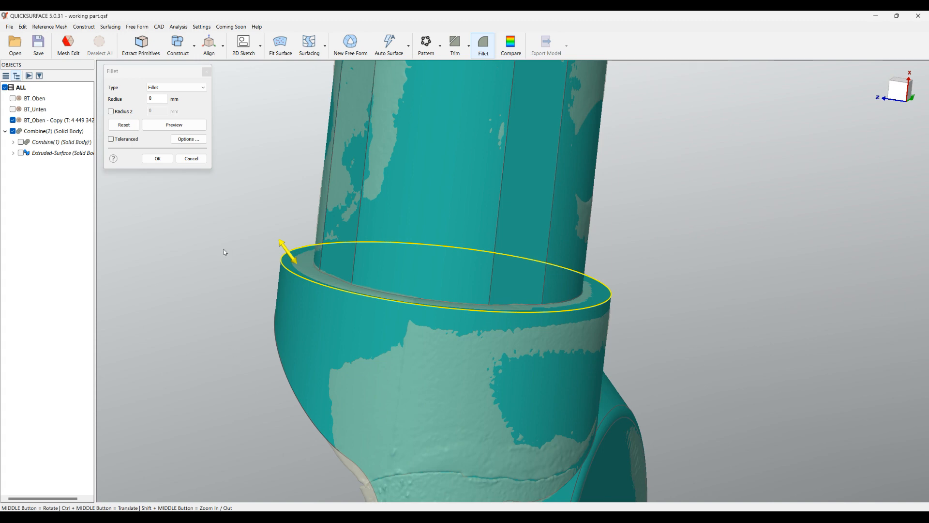
{"action": "scroll", "coordinate": [229, 255], "scroll_direction": "up", "scroll_amount": 5}
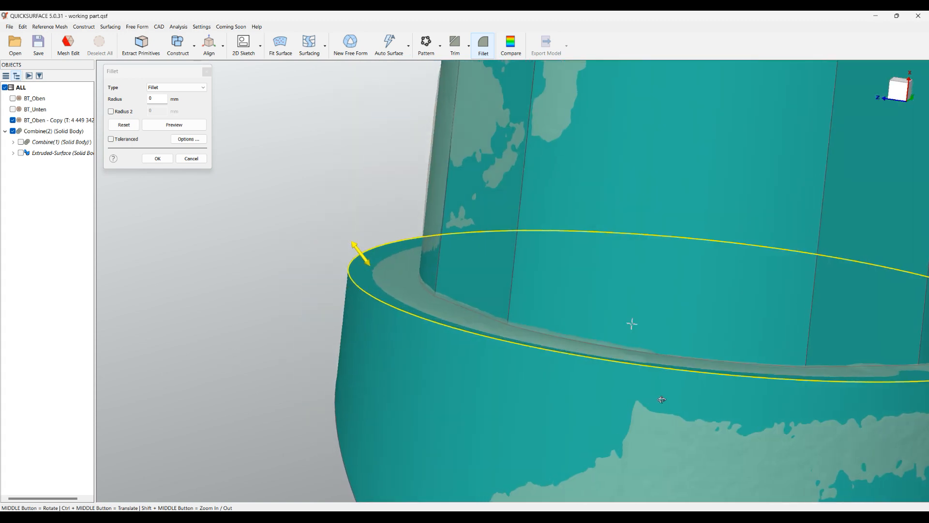
{"action": "middle_click_drag", "start_coordinate": [662, 400], "coordinate": [678, 401]}
{"action": "left_click_drag", "start_coordinate": [361, 260], "coordinate": [337, 258]}
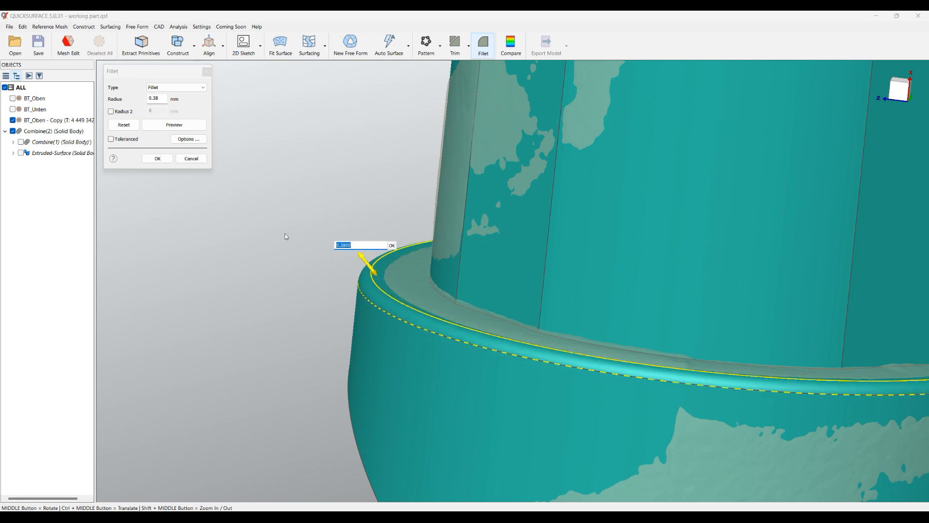
- Turn on the Toleranced deviation display for the rim fillet and enlarge its radius to 1.16 mm
{"action": "left_click", "coordinate": [131, 140]}
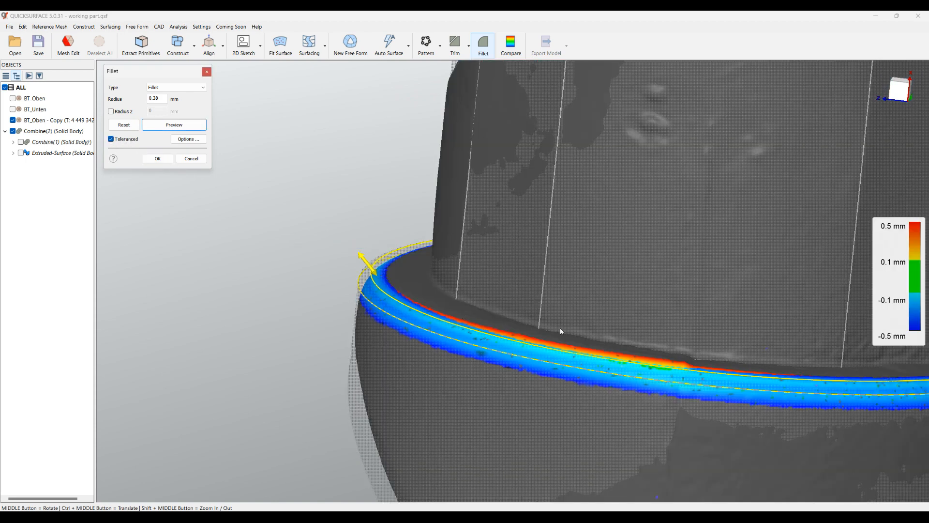
{"action": "middle_click_drag", "start_coordinate": [704, 326], "coordinate": [633, 324]}
{"action": "scroll", "coordinate": [454, 316], "scroll_direction": "up", "scroll_amount": 4}
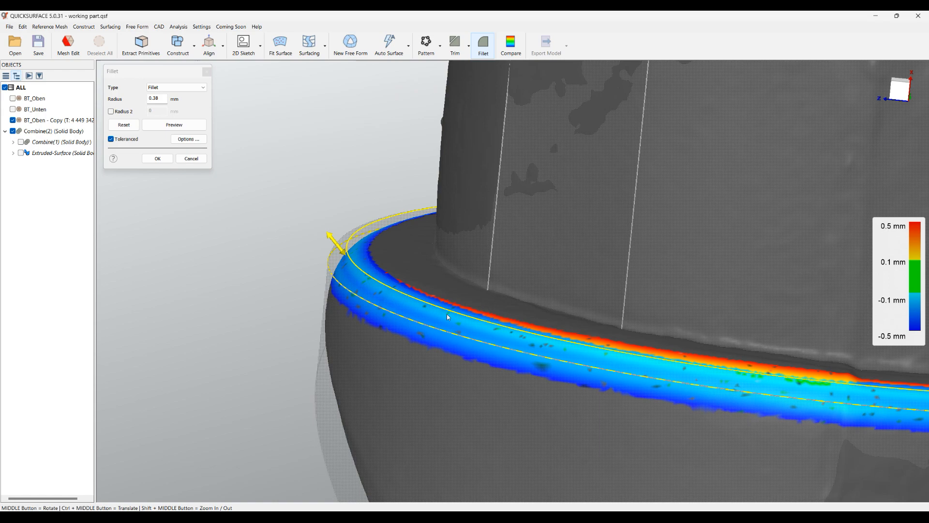
{"action": "left_click_drag", "start_coordinate": [283, 212], "coordinate": [315, 242]}
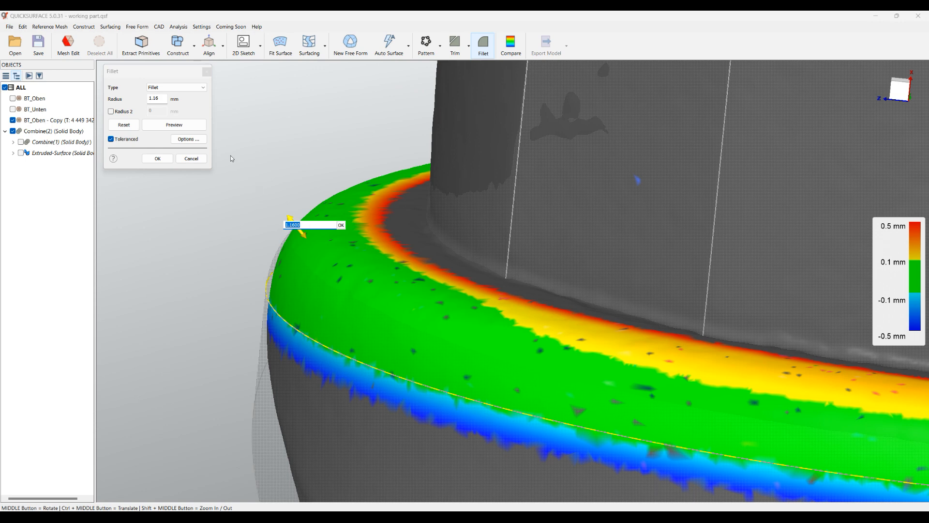
- Set the rim fillet's radius to 1 mm, check its deviation around the collar and accept it
{"action": "left_click_drag", "start_coordinate": [308, 225], "coordinate": [290, 225]}
{"action": "key", "text": "BackSpace"}
{"action": "left_click", "coordinate": [341, 225]}
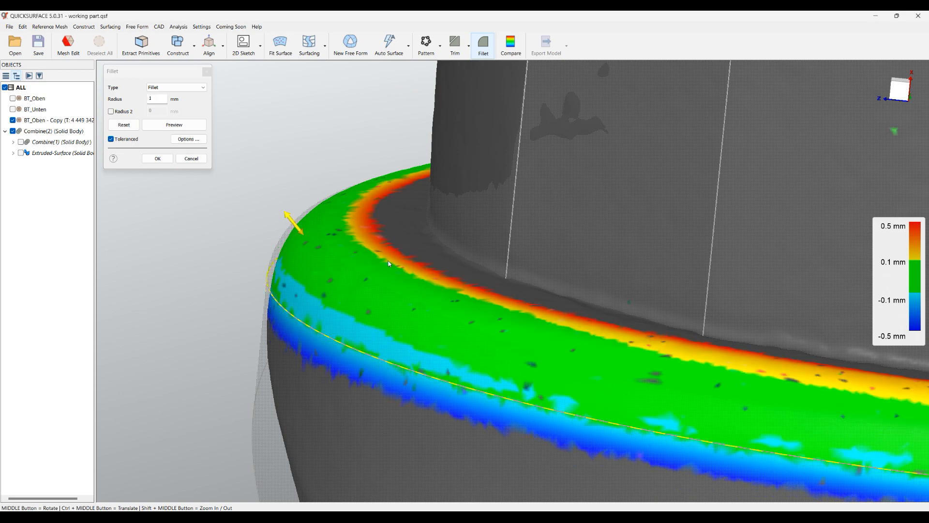
{"action": "scroll", "coordinate": [303, 204], "scroll_direction": "down", "scroll_amount": 5}
{"action": "middle_click_drag", "start_coordinate": [389, 232], "coordinate": [442, 301]}
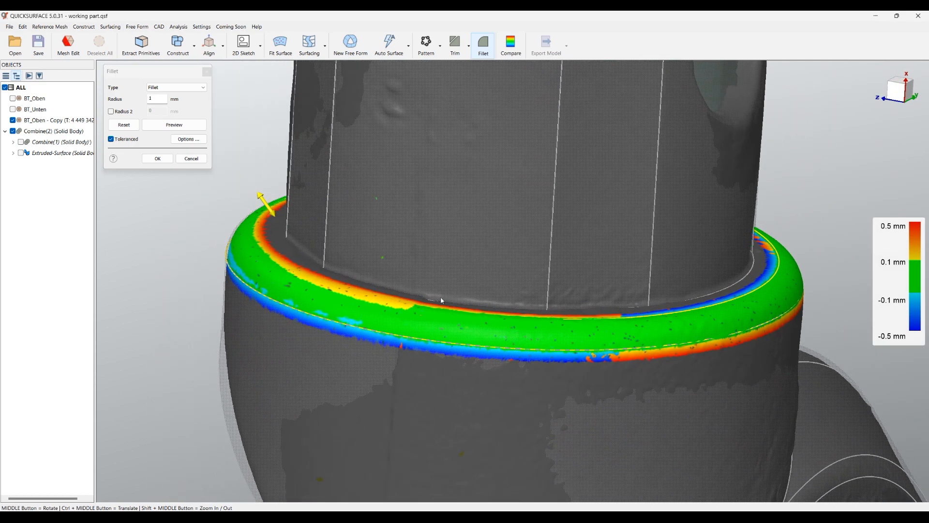
{"action": "left_click", "coordinate": [157, 158]}
{"action": "middle_click_drag", "start_coordinate": [454, 272], "coordinate": [456, 249]}
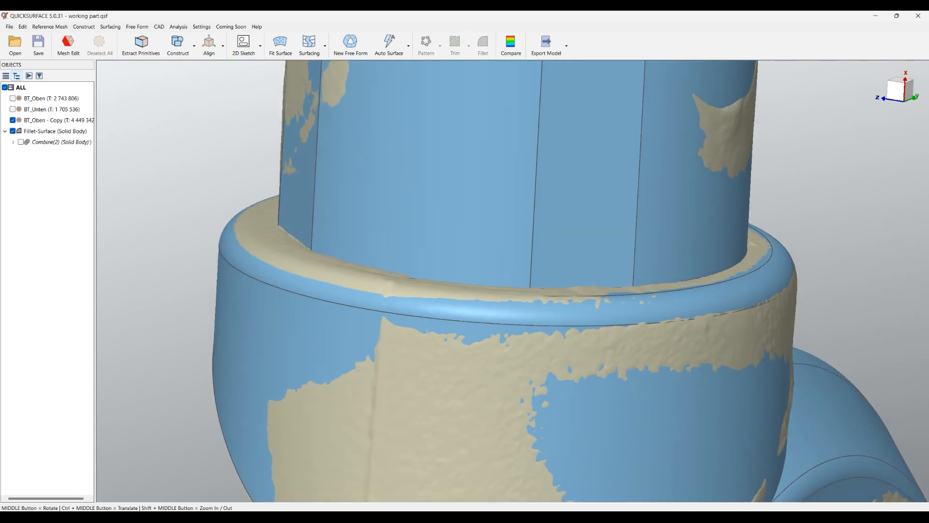
- Compare the head with the scan, then hide the Fillet-Surface solid and examine the scanned round recess and square hole
{"action": "scroll", "coordinate": [625, 257], "scroll_direction": "down", "scroll_amount": 8}
{"action": "middle_click_drag", "start_coordinate": [581, 309], "coordinate": [411, 261]}
{"action": "middle_click_drag", "start_coordinate": [672, 338], "coordinate": [547, 312]}
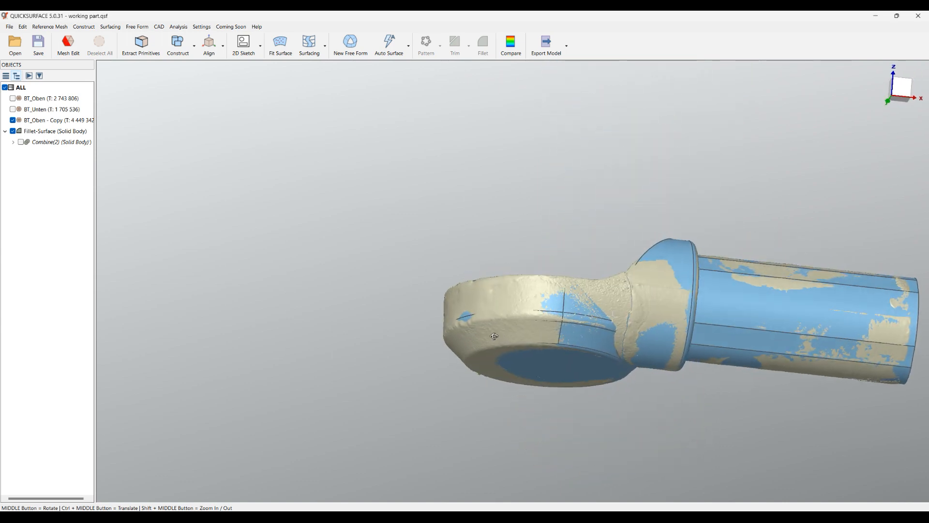
{"action": "scroll", "coordinate": [559, 366], "scroll_direction": "up", "scroll_amount": 5}
{"action": "middle_click_drag", "start_coordinate": [542, 347], "coordinate": [531, 302]}
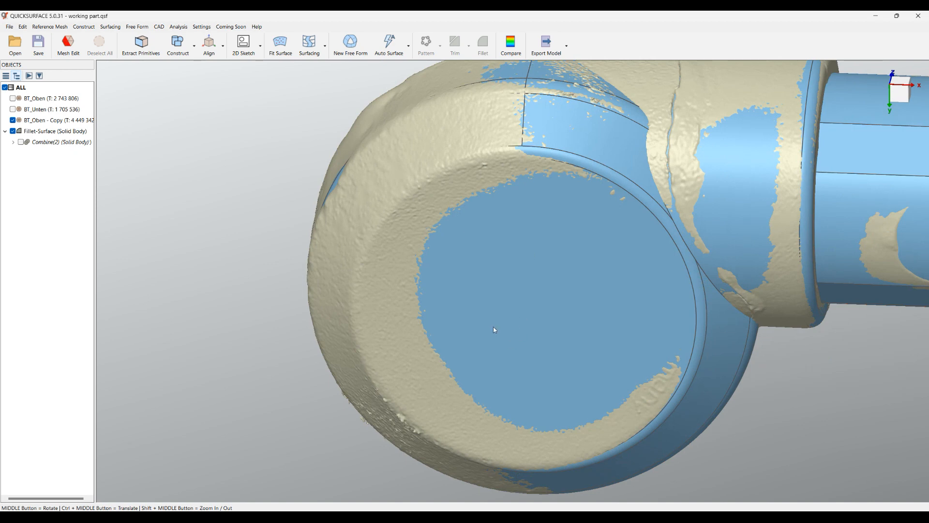
{"action": "left_click", "coordinate": [13, 131]}
{"action": "middle_click_drag", "start_coordinate": [536, 257], "coordinate": [572, 191]}
{"action": "scroll", "coordinate": [578, 213], "scroll_direction": "up", "scroll_amount": 3}
{"action": "scroll", "coordinate": [345, 336], "scroll_direction": "down", "scroll_amount": 3}
{"action": "middle_click_drag", "start_coordinate": [343, 336], "coordinate": [314, 301]}
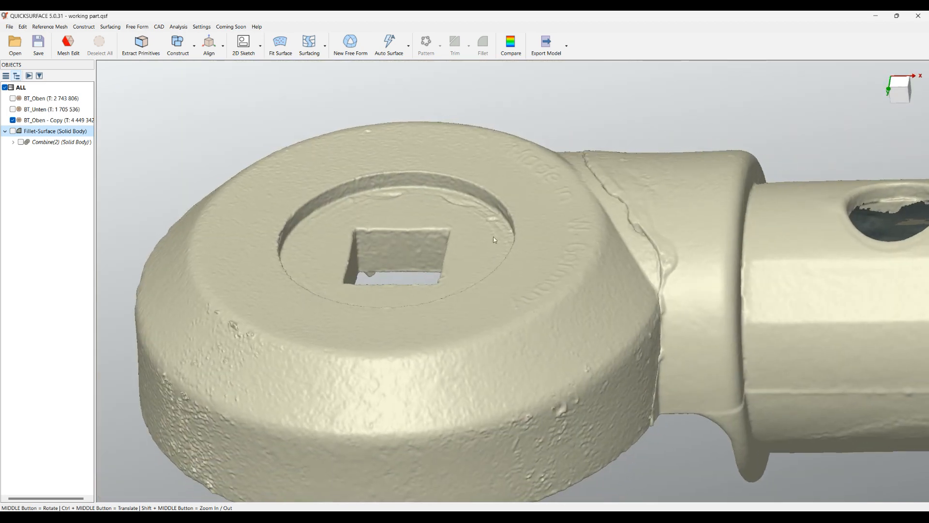
{"action": "middle_click_drag", "start_coordinate": [603, 275], "coordinate": [599, 310]}
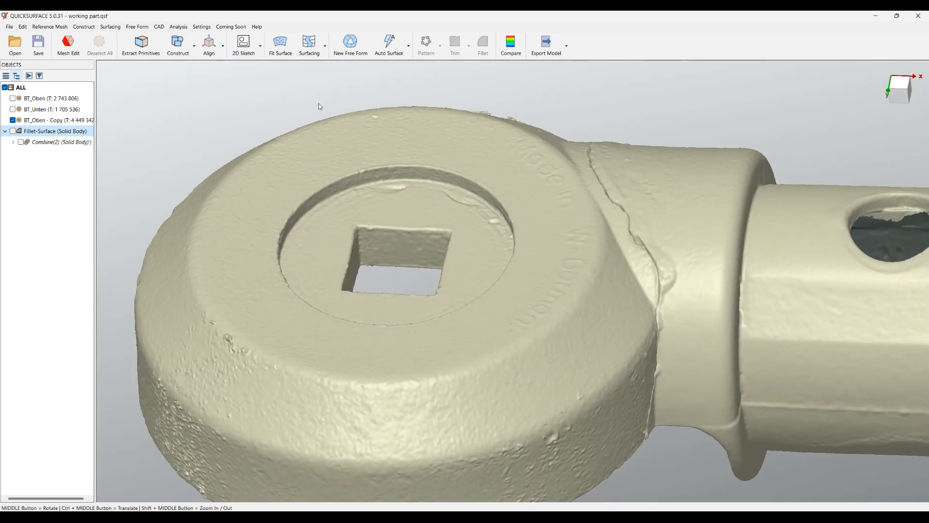
{"action": "middle_click_drag", "start_coordinate": [362, 229], "coordinate": [356, 186]}
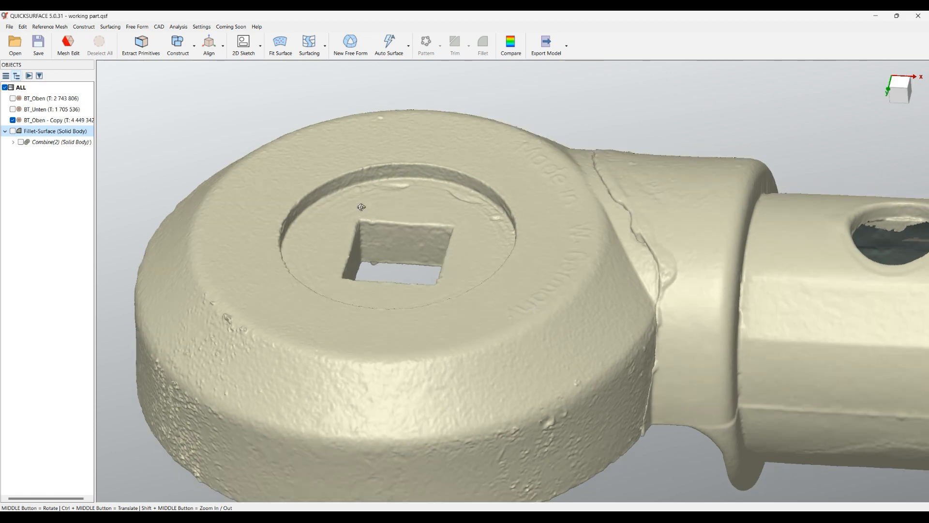
- Create a section sketch for an extruded surface parallel to OXY at offset -10.501 mm, slicing through the head's round recess
{"action": "left_click", "coordinate": [244, 44]}
{"action": "left_click_drag", "start_coordinate": [464, 294], "coordinate": [456, 172]}
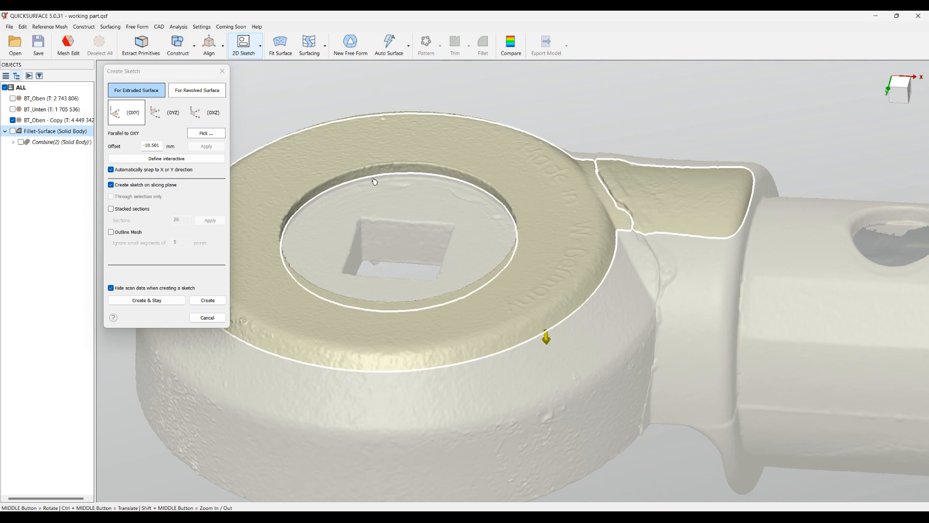
{"action": "left_click", "coordinate": [222, 301]}
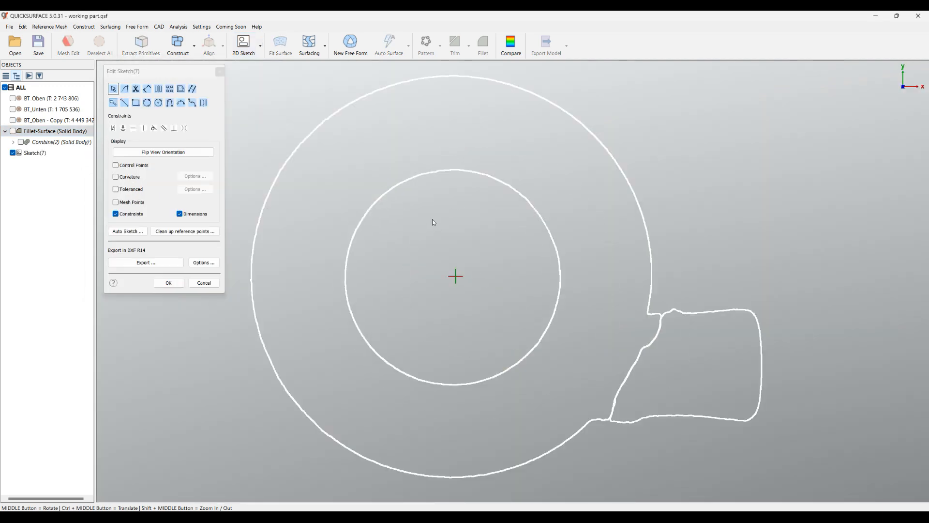
- Fit a circle to the section outline of the round recess and accept the sketch
{"action": "middle_click_drag", "start_coordinate": [476, 234], "coordinate": [450, 203], "text": "ctrl"}
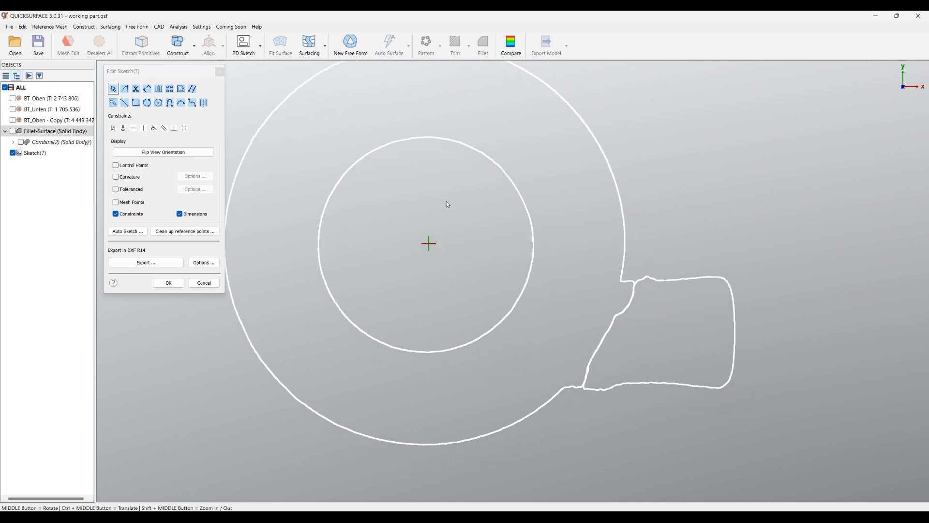
{"action": "left_click", "coordinate": [114, 103]}
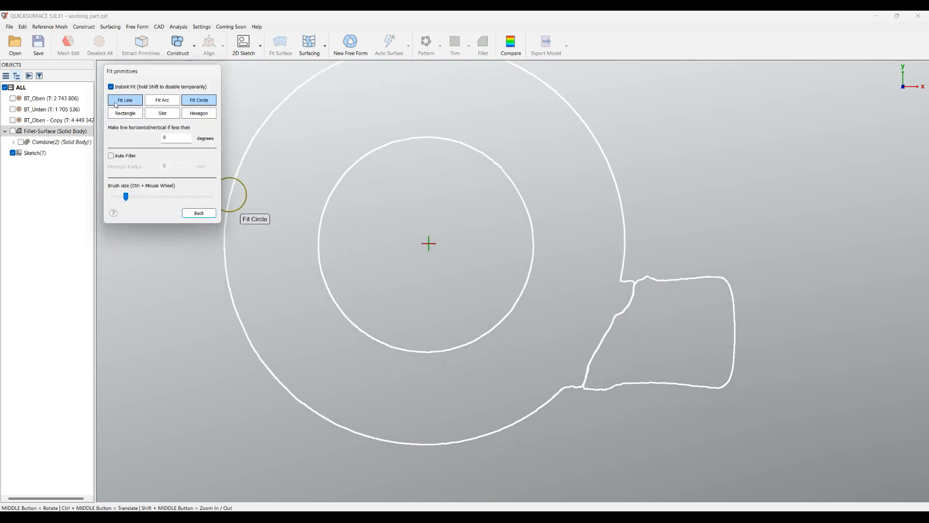
{"action": "mouse_move", "coordinate": [479, 167]}
{"action": "left_mouse_down"}
{"action": "mouse_move", "coordinate": [381, 167]}
{"action": "mouse_move", "coordinate": [335, 285]}
{"action": "mouse_move", "coordinate": [489, 353]}
{"action": "mouse_move", "coordinate": [531, 207]}
{"action": "mouse_move", "coordinate": [498, 165]}
{"action": "left_mouse_up"}
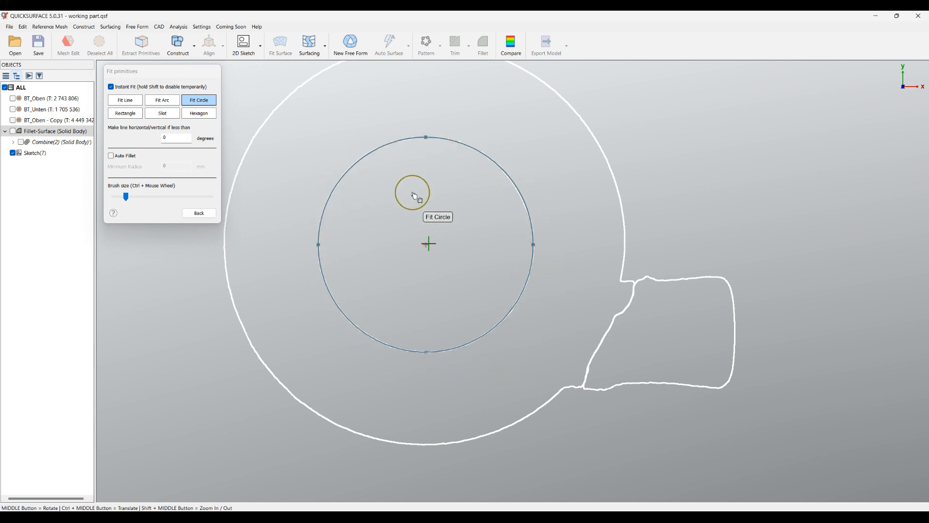
{"action": "left_click", "coordinate": [198, 213]}
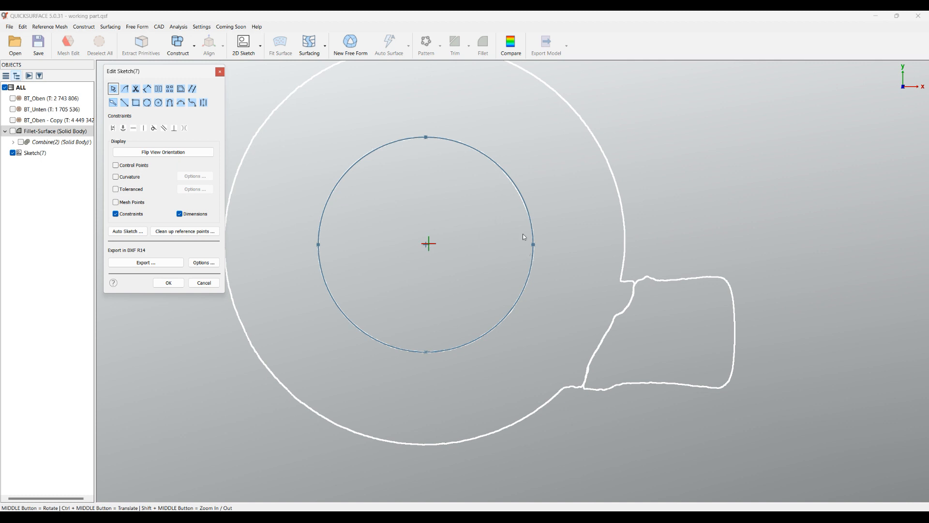
{"action": "left_click", "coordinate": [179, 280]}
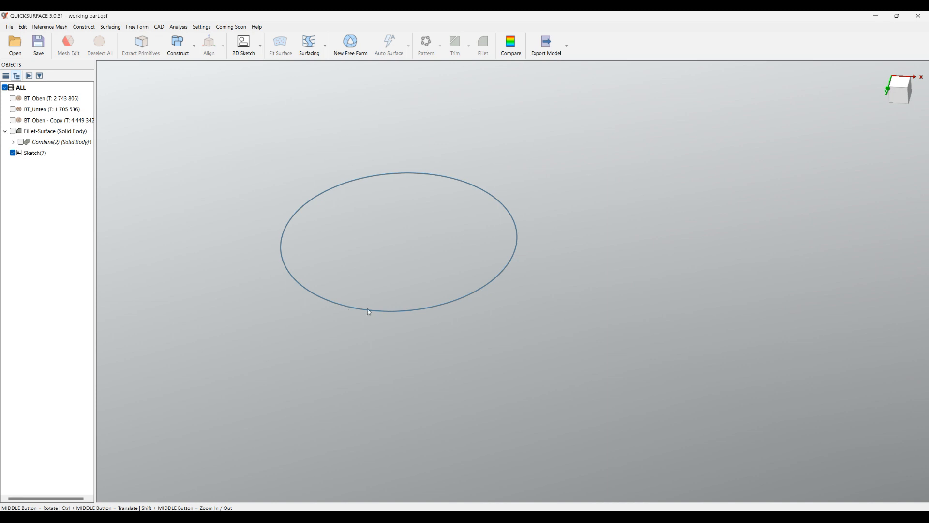
- Show the BT_Oben - Copy scan and extrude the recess circle as a solid with Depth 1 of 1.467 mm and Depth 2 of 10.548 mm
{"action": "left_click", "coordinate": [12, 120]}
{"action": "middle_click_drag", "start_coordinate": [431, 326], "coordinate": [437, 190]}
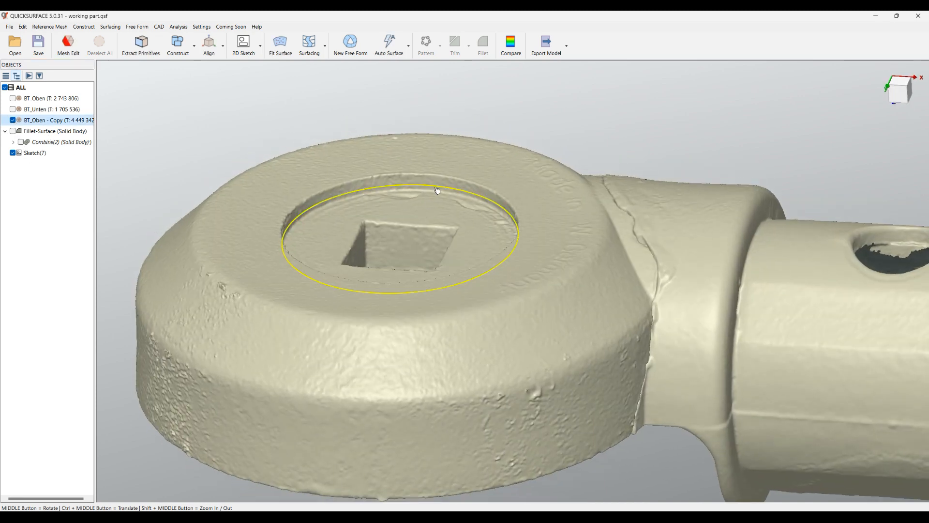
{"action": "left_click", "coordinate": [437, 189]}
{"action": "left_click", "coordinate": [452, 173]}
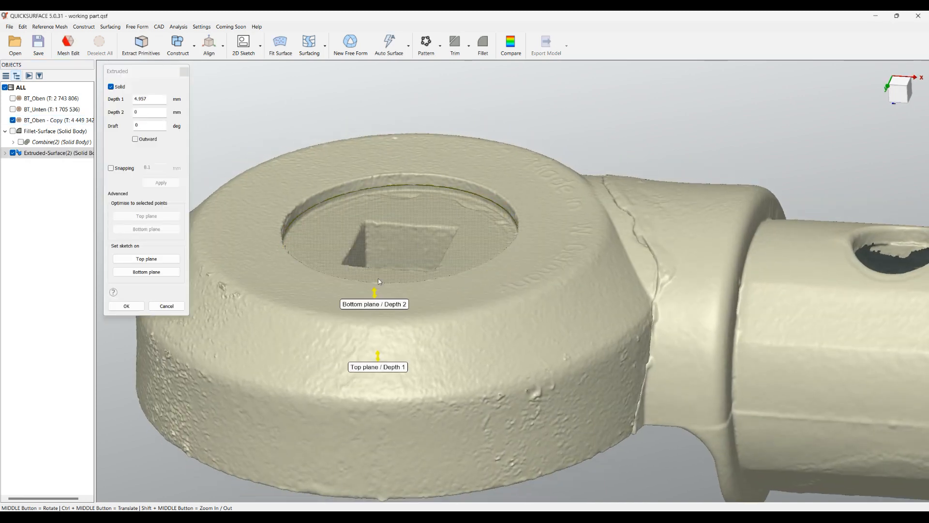
{"action": "left_click_drag", "start_coordinate": [379, 285], "coordinate": [368, 165]}
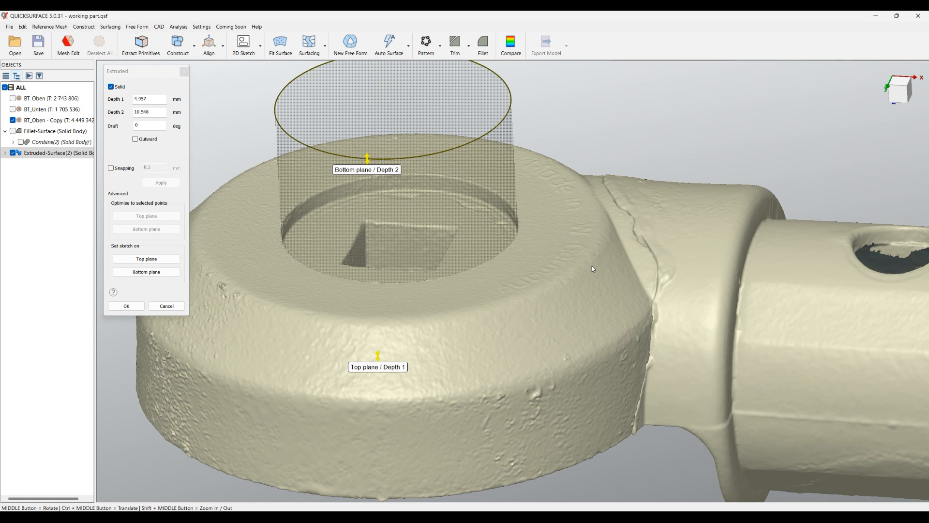
{"action": "left_click_drag", "start_coordinate": [380, 362], "coordinate": [382, 270]}
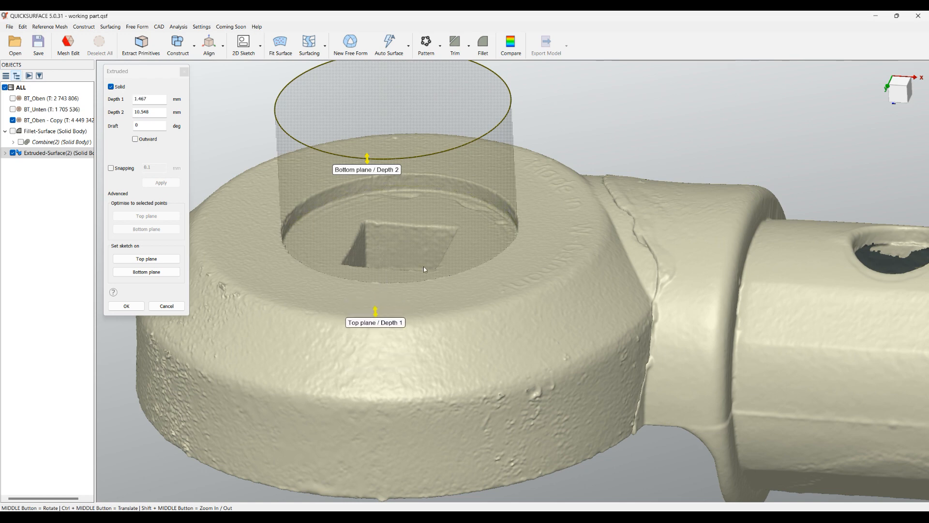
- Turn on Snapping, pull Depth 1 to 0.496 mm at the recess floor, and apply a snapping tolerance of 0.05 mm
{"action": "left_click", "coordinate": [120, 169]}
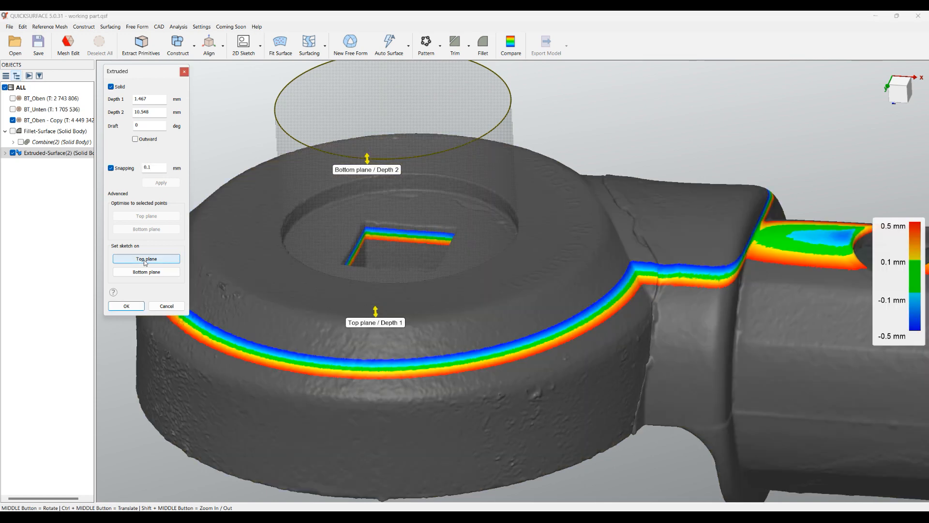
{"action": "left_click_drag", "start_coordinate": [378, 317], "coordinate": [457, 224]}
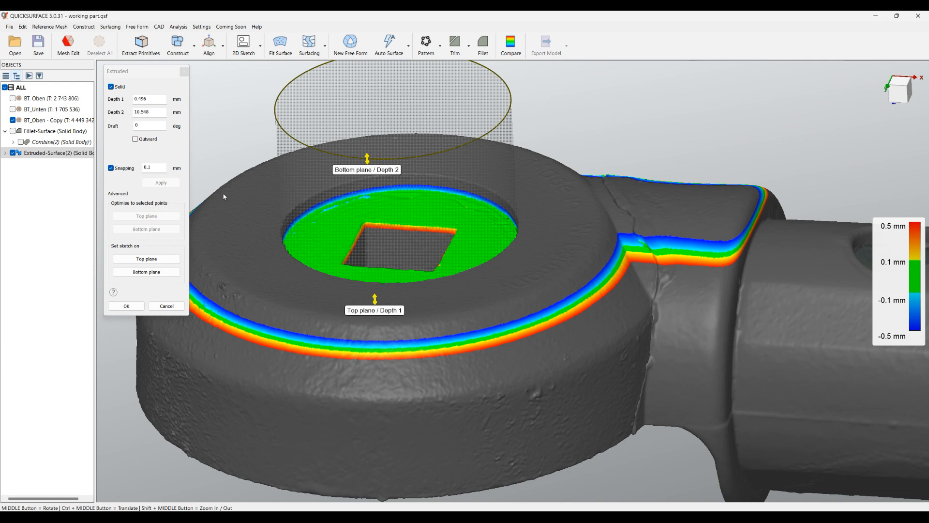
{"action": "left_click", "coordinate": [147, 168]}
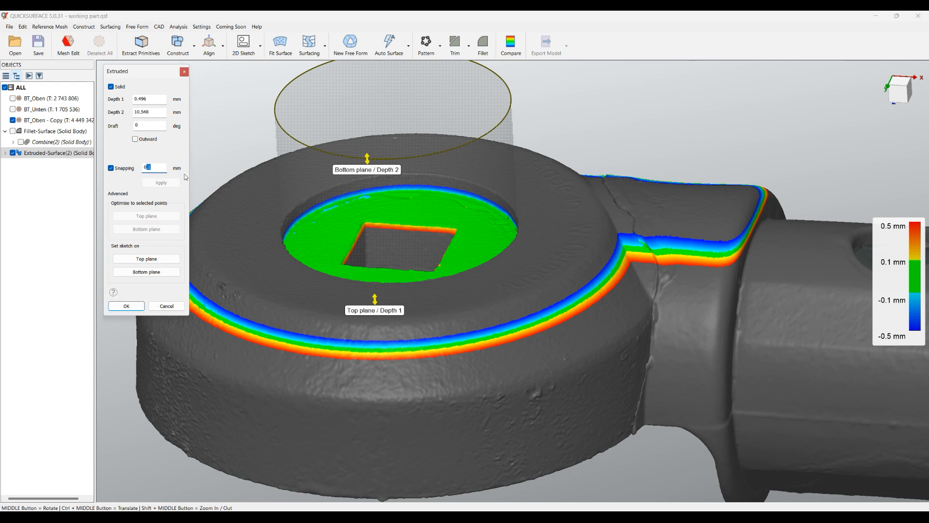
{"action": "type", "text": "0.05"}
{"action": "left_click", "coordinate": [160, 182]}
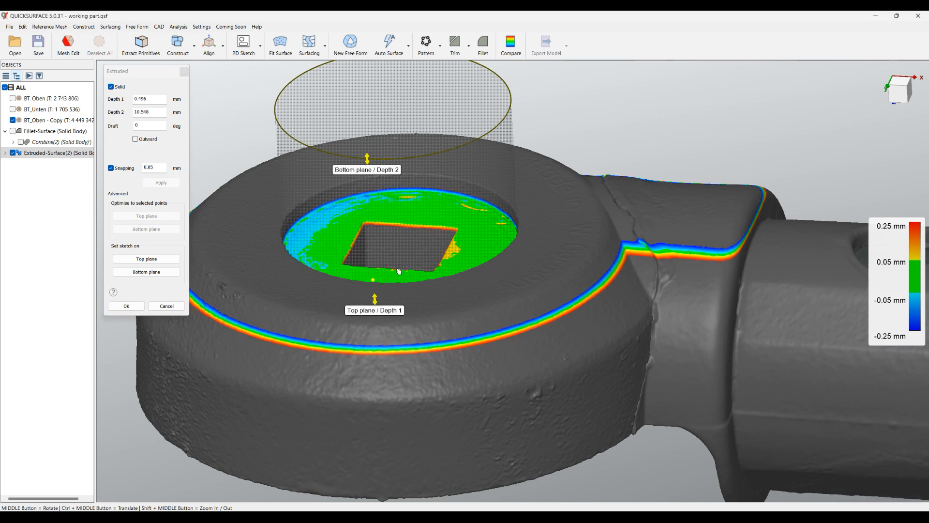
- Refine Depth 1 to 0.478 mm by snapping to the scanned recess floor and accept the extrusion
{"action": "left_click", "coordinate": [463, 252]}
{"action": "left_click_drag", "start_coordinate": [463, 241], "coordinate": [407, 214]}
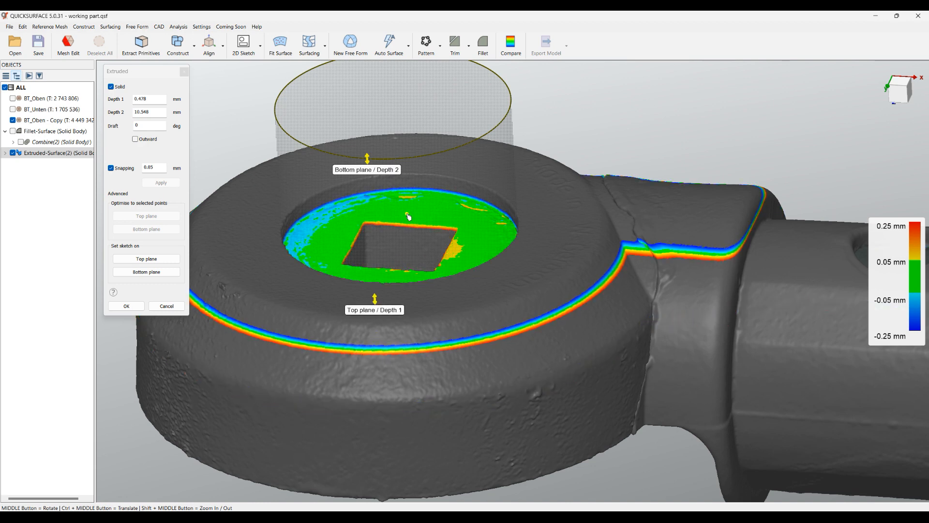
{"action": "left_click", "coordinate": [130, 307]}
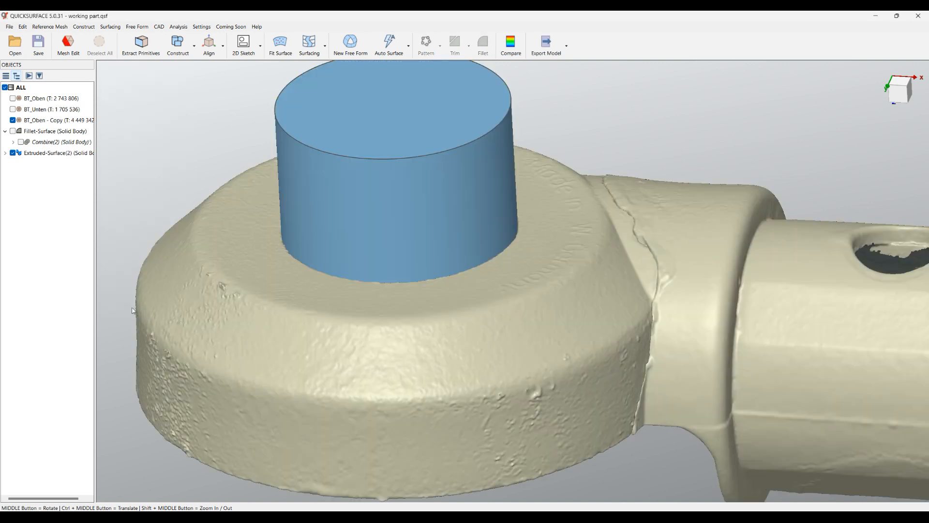
- Show the Fillet-Surface solid and cut the extruded cylinder from it to form the head's round recess
{"action": "left_click", "coordinate": [12, 131]}
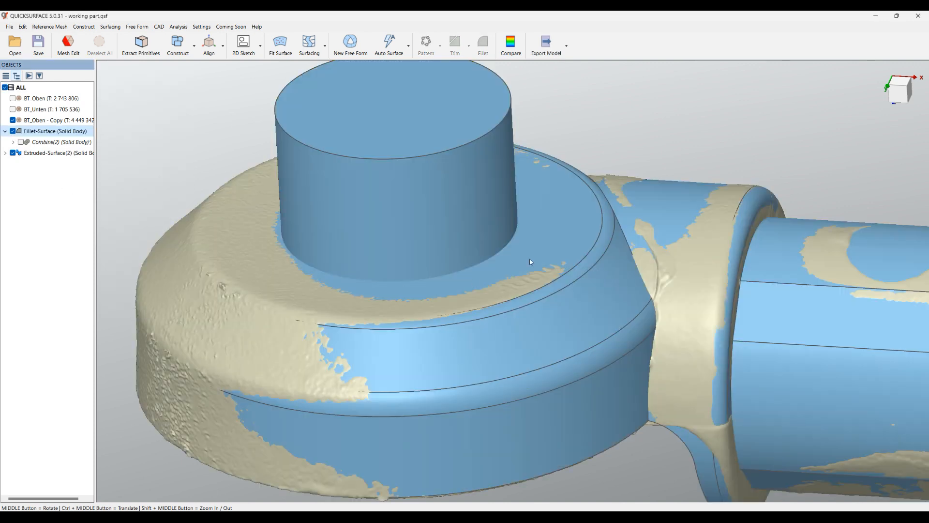
{"action": "mouse_move", "coordinate": [536, 243]}
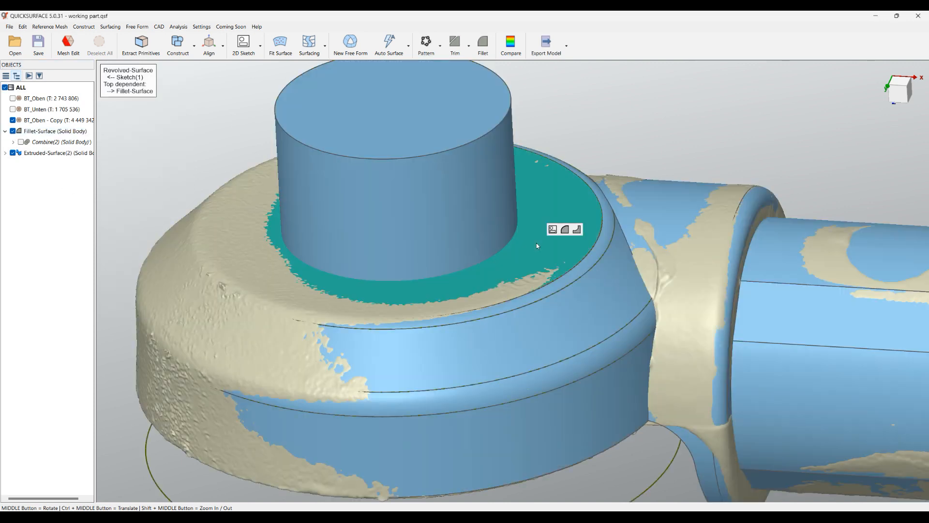
{"action": "left_click", "coordinate": [573, 230]}
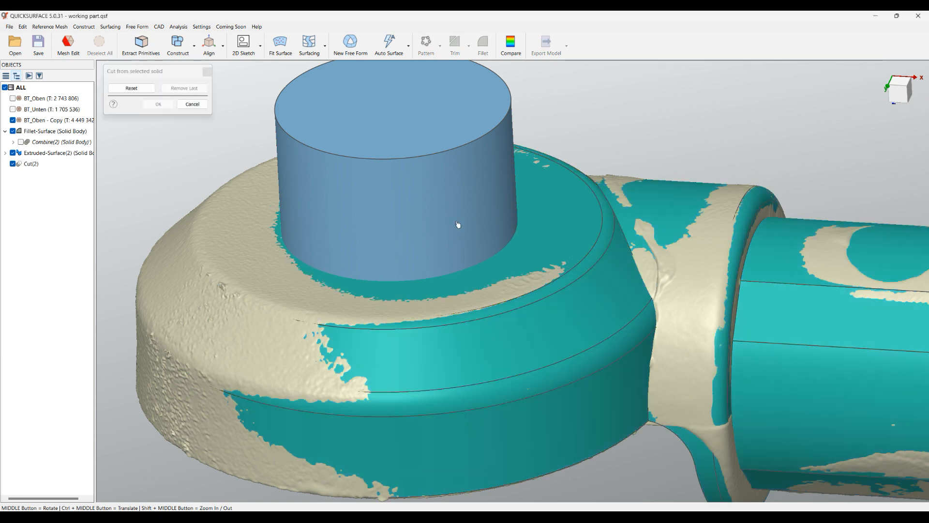
{"action": "left_click", "coordinate": [472, 228]}
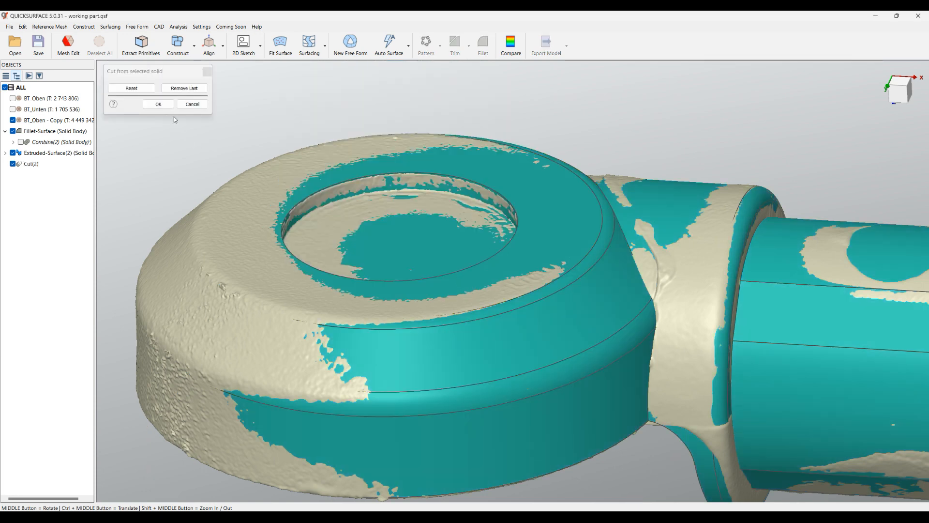
{"action": "left_click", "coordinate": [168, 106]}
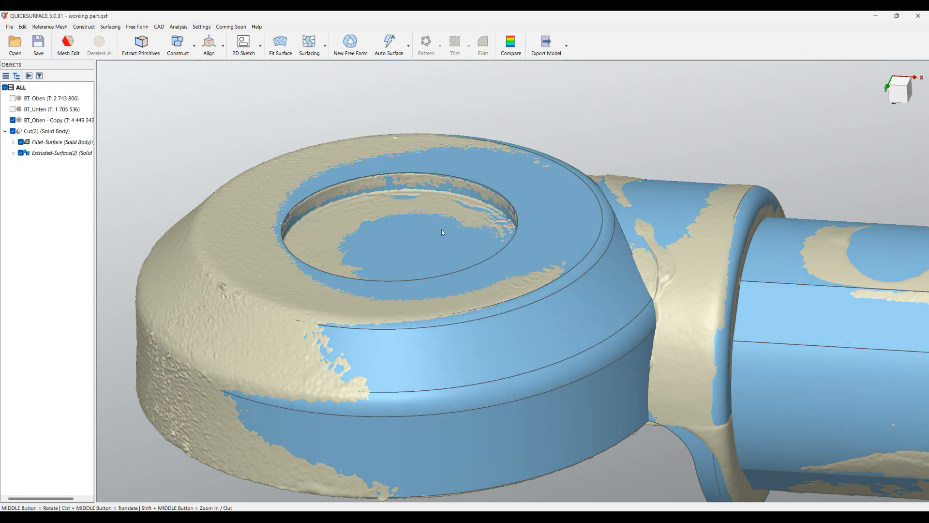
- Hide the cut solid and create a section sketch parallel to OXY at offset -8.153 mm through the scanned square hole
{"action": "left_click", "coordinate": [13, 132]}
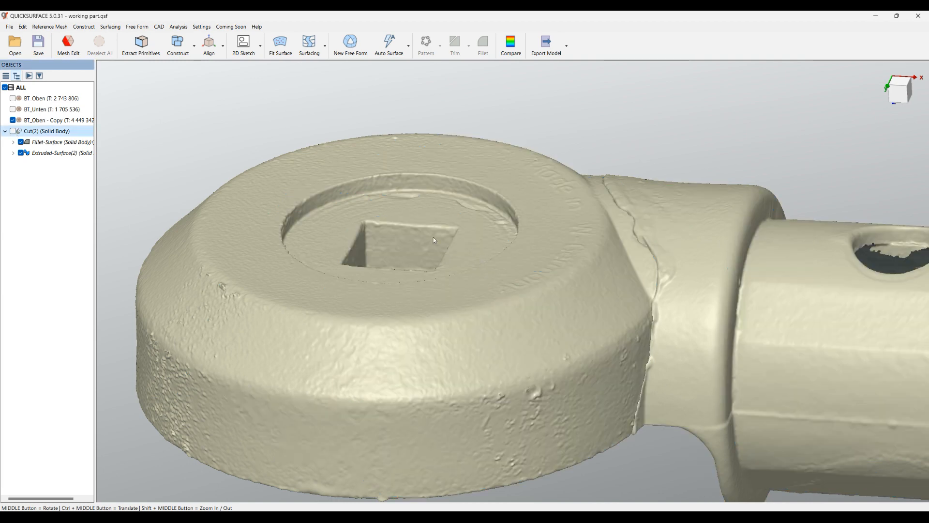
{"action": "middle_click_drag", "start_coordinate": [432, 275], "coordinate": [398, 250]}
{"action": "middle_click_drag", "start_coordinate": [378, 338], "coordinate": [326, 276]}
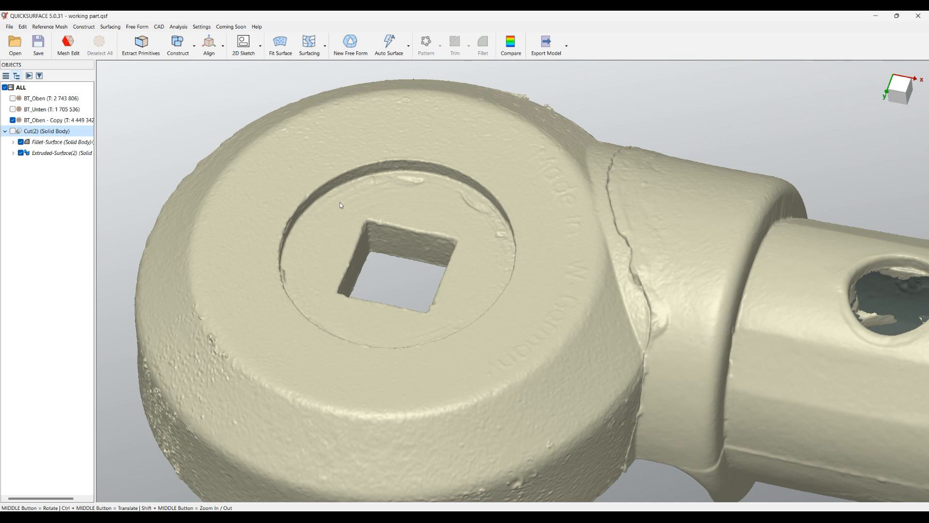
{"action": "left_click", "coordinate": [244, 45]}
{"action": "left_click_drag", "start_coordinate": [483, 262], "coordinate": [474, 192]}
{"action": "left_click_drag", "start_coordinate": [397, 260], "coordinate": [400, 279]}
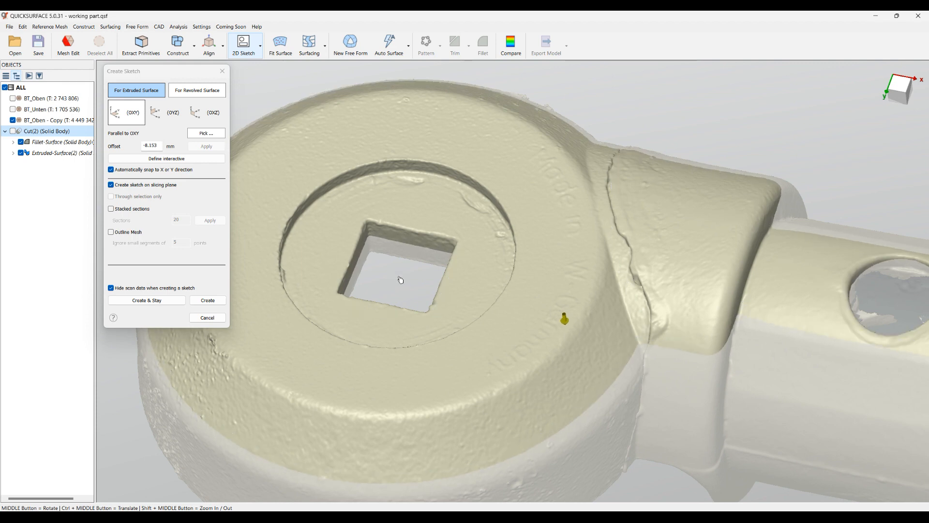
{"action": "middle_click_drag", "start_coordinate": [398, 276], "coordinate": [398, 340]}
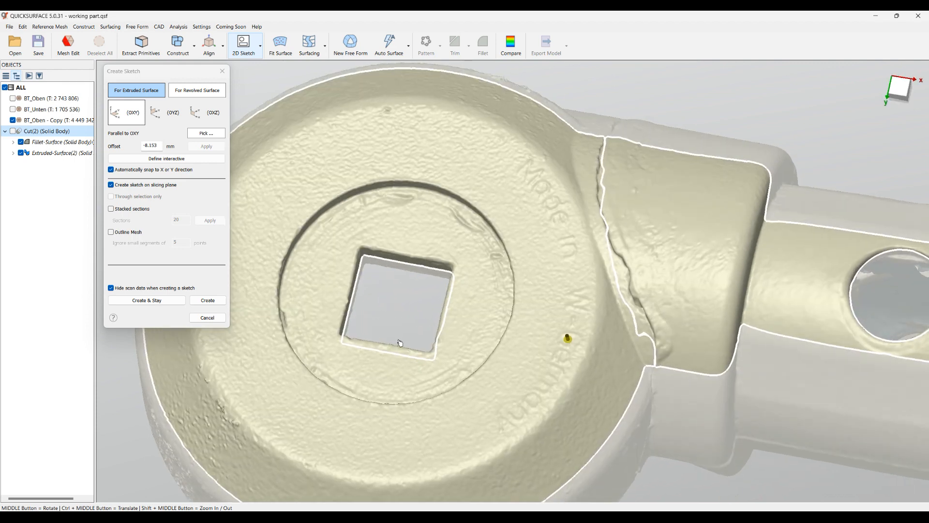
{"action": "left_click", "coordinate": [208, 300]}
- Fit a rectangle to the section outline of the square hole at the head's centre
{"action": "scroll", "coordinate": [393, 292], "scroll_direction": "up", "scroll_amount": 5}
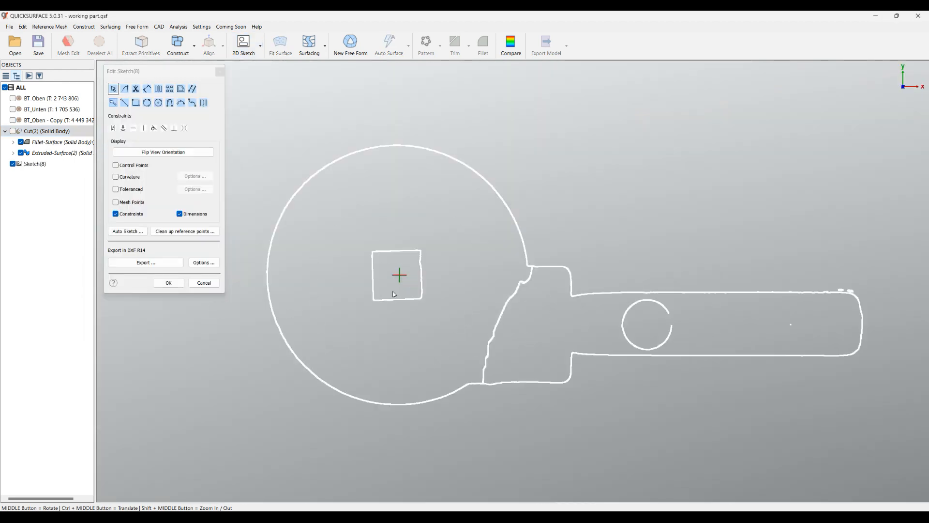
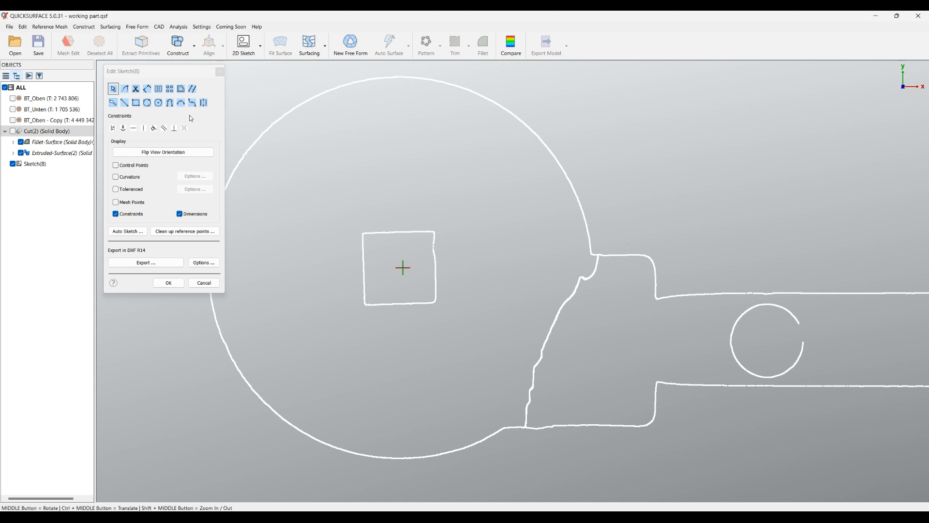
{"action": "left_click", "coordinate": [112, 104]}
{"action": "left_click", "coordinate": [118, 116]}
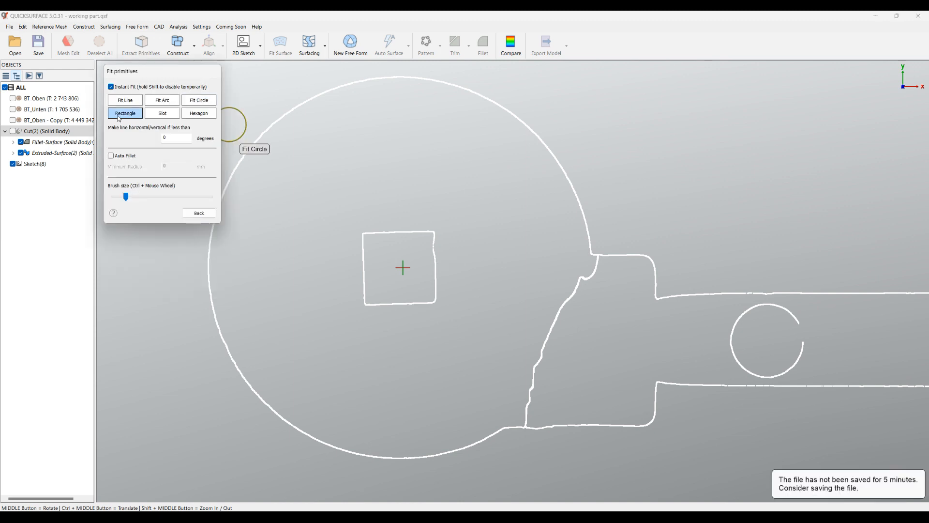
{"action": "mouse_move", "coordinate": [366, 234]}
{"action": "left_mouse_down"}
{"action": "mouse_move", "coordinate": [367, 267]}
{"action": "mouse_move", "coordinate": [429, 301]}
{"action": "mouse_move", "coordinate": [479, 259]}
{"action": "mouse_move", "coordinate": [411, 201]}
{"action": "mouse_move", "coordinate": [402, 230]}
{"action": "mouse_move", "coordinate": [388, 222]}
{"action": "mouse_move", "coordinate": [426, 209]}
{"action": "left_mouse_up"}
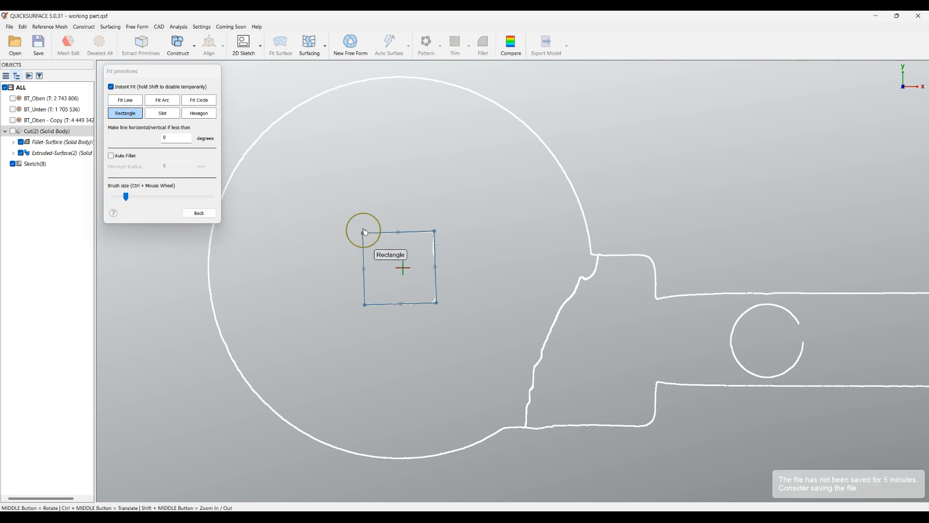
- Finish fitting the square hole's rectangle and return to the sketch editing tools
{"action": "left_click", "coordinate": [199, 212]}
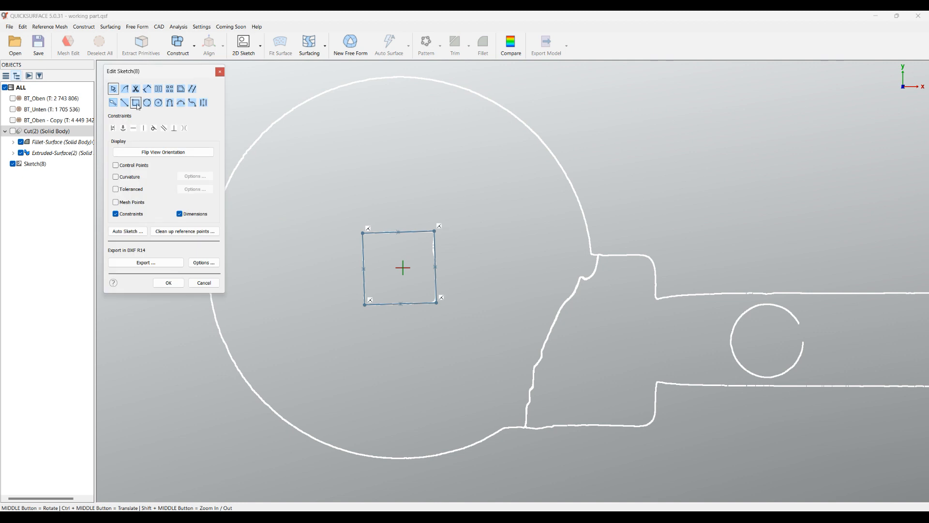
{"action": "left_click", "coordinate": [135, 102]}
{"action": "mouse_move", "coordinate": [351, 112]}
{"action": "left_mouse_down"}
{"action": "mouse_move", "coordinate": [461, 178]}
{"action": "mouse_move", "coordinate": [615, 211]}
{"action": "mouse_move", "coordinate": [444, 184]}
{"action": "left_mouse_up"}
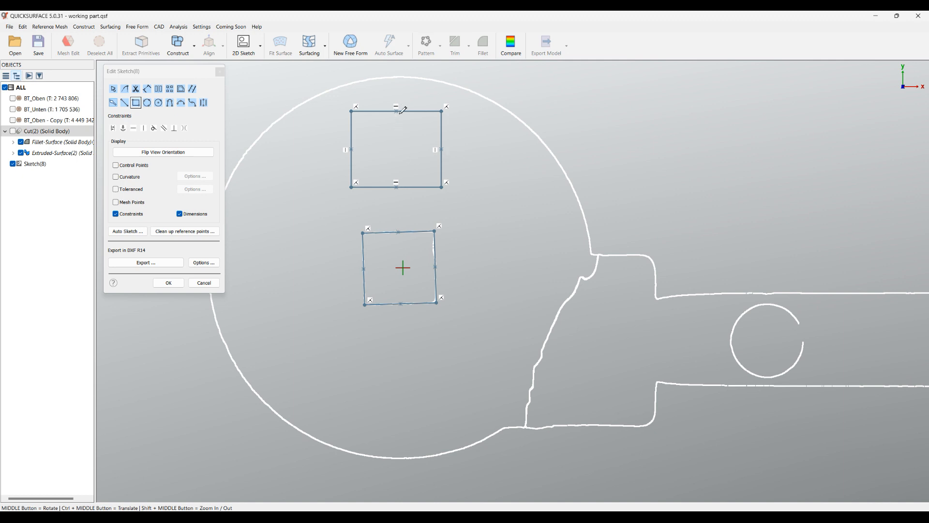
{"action": "key", "text": "Escape"}
{"action": "key", "text": "ctrl+z"}
- Accept the square-hole sketch and start a solid extrusion of its rectangle with snapping turned off
{"action": "scroll", "coordinate": [398, 281], "scroll_direction": "up", "scroll_amount": 4}
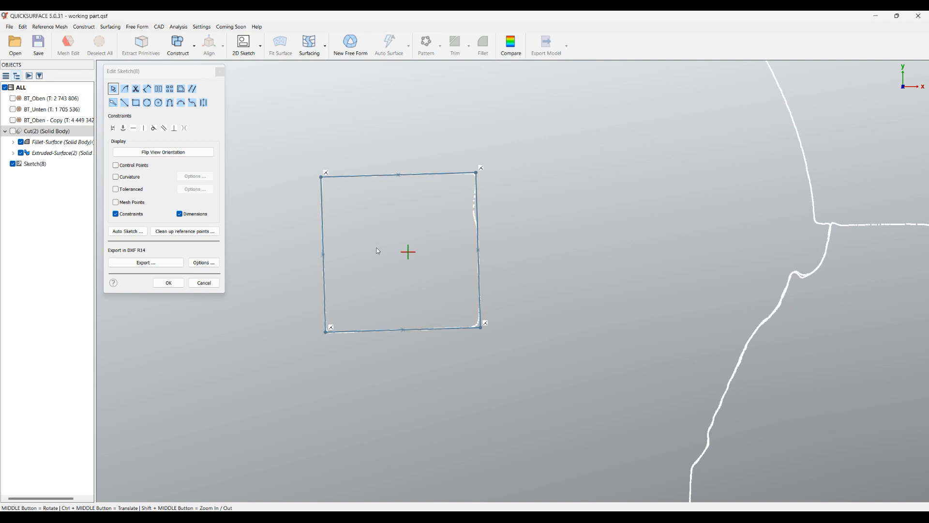
{"action": "left_click", "coordinate": [182, 285]}
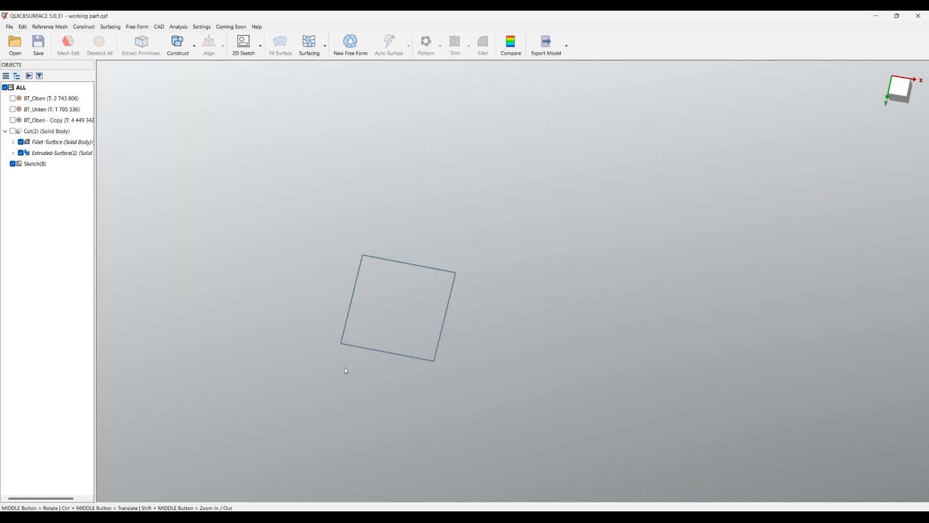
{"action": "middle_click_drag", "start_coordinate": [346, 371], "coordinate": [325, 249]}
{"action": "left_click", "coordinate": [380, 338]}
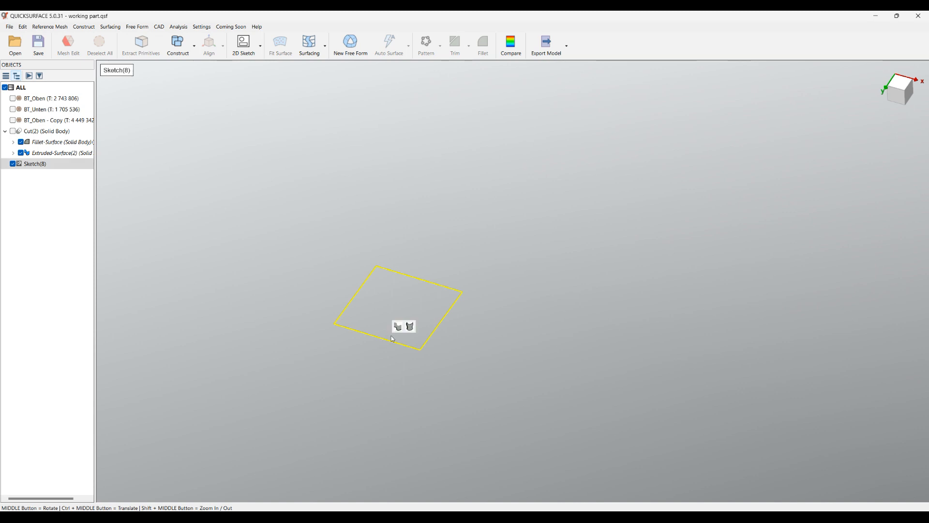
{"action": "left_click", "coordinate": [397, 329]}
{"action": "left_click", "coordinate": [127, 170]}
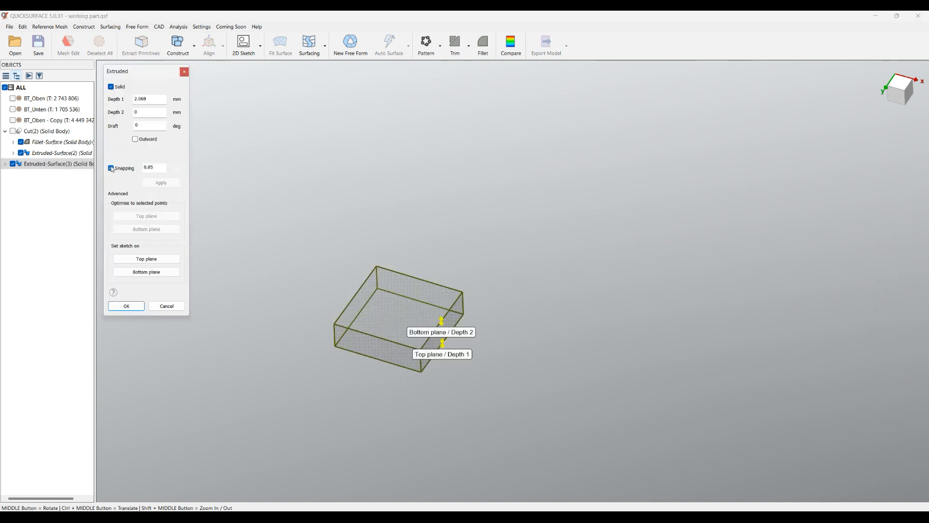
- Show the BT_Oben - Copy scan, extend both extrusion depths well past the head's two faces and accept the square prism
{"action": "left_click", "coordinate": [13, 120]}
{"action": "left_click_drag", "start_coordinate": [442, 325], "coordinate": [438, 170]}
{"action": "middle_click_drag", "start_coordinate": [438, 169], "coordinate": [454, 304]}
{"action": "left_click_drag", "start_coordinate": [438, 342], "coordinate": [440, 486]}
{"action": "scroll", "coordinate": [439, 486], "scroll_direction": "down", "scroll_amount": 5}
{"action": "left_click", "coordinate": [130, 310]}
{"action": "left_click", "coordinate": [130, 307]}
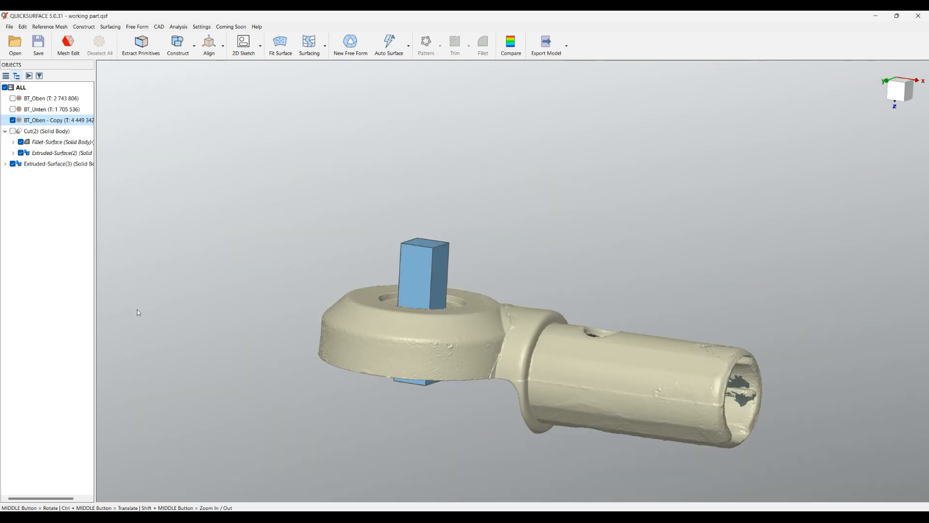
- Show the Cut(2) solid beside the square prism and hide the BT_Oben - Copy scan
{"action": "left_click", "coordinate": [5, 131]}
{"action": "left_click", "coordinate": [474, 327]}
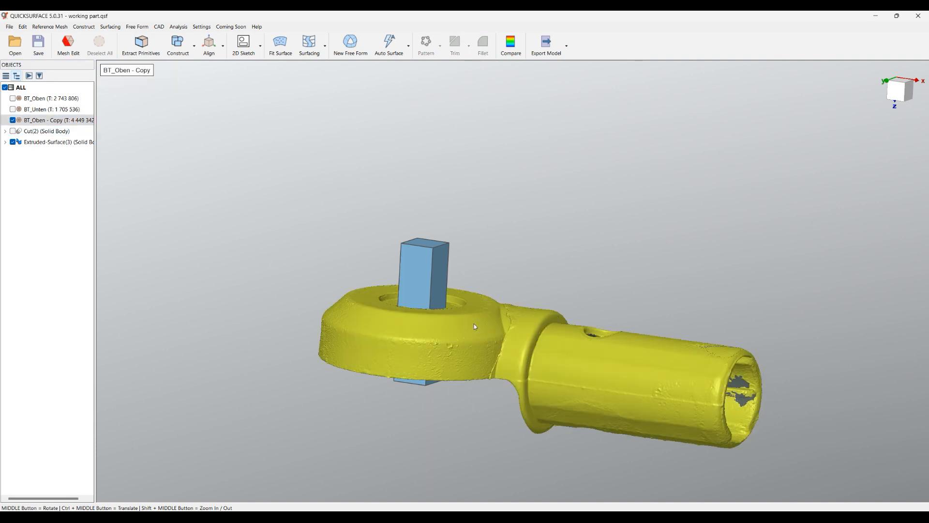
{"action": "left_click", "coordinate": [13, 132]}
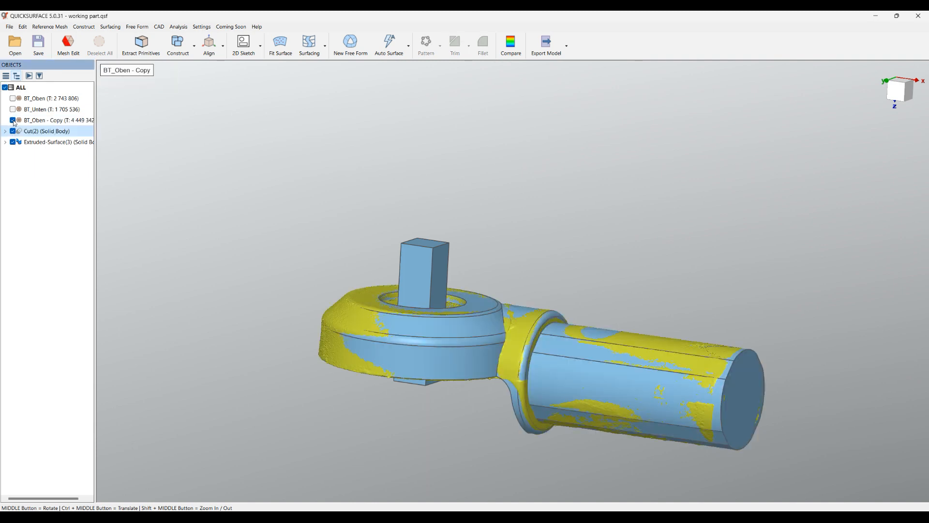
{"action": "left_click", "coordinate": [12, 120]}
- Cut the square prism from the Cut(2) solid to form the through hole in the head's centre
{"action": "left_click", "coordinate": [479, 334]}
{"action": "left_click", "coordinate": [533, 316]}
{"action": "left_click", "coordinate": [423, 273]}
{"action": "middle_click_drag", "start_coordinate": [429, 336], "coordinate": [481, 315]}
{"action": "scroll", "coordinate": [697, 407], "scroll_direction": "up", "scroll_amount": 3}
{"action": "middle_click_drag", "start_coordinate": [697, 408], "coordinate": [577, 356]}
{"action": "left_click", "coordinate": [171, 105]}
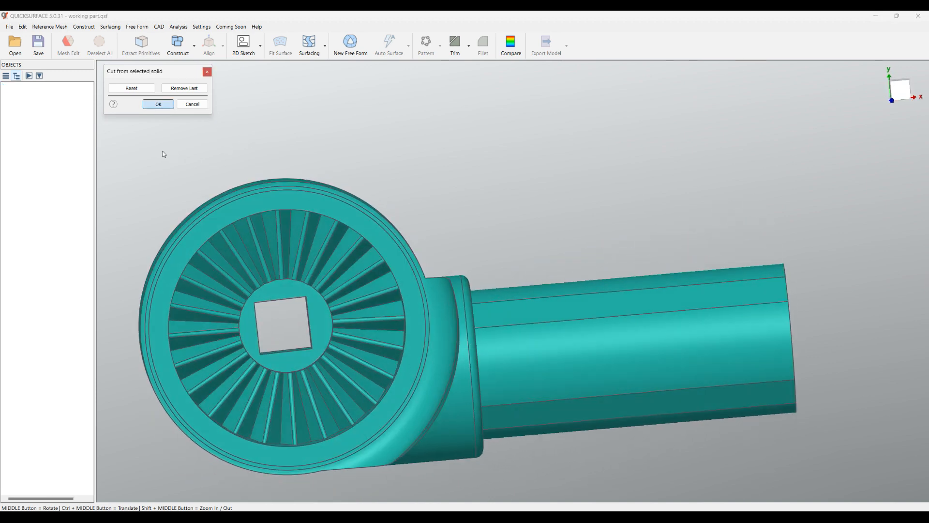
- Hide the cut solid and show the BT_Oben - Copy scan squarely from its toothed side
{"action": "left_click", "coordinate": [13, 131]}
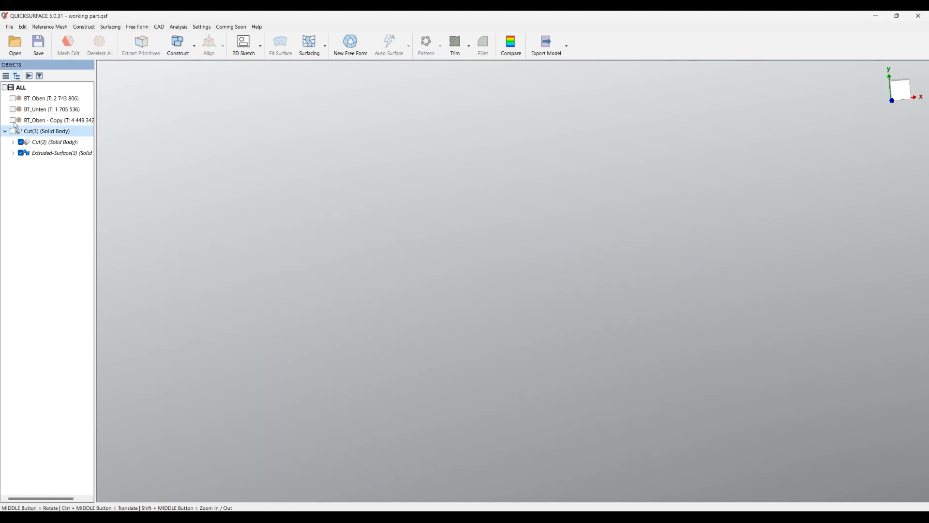
{"action": "left_click", "coordinate": [12, 120]}
{"action": "middle_click_drag", "start_coordinate": [179, 284], "coordinate": [221, 306]}
{"action": "key", "text": "ctrl+1"}
{"action": "scroll", "coordinate": [584, 299], "scroll_direction": "up", "scroll_amount": 5}
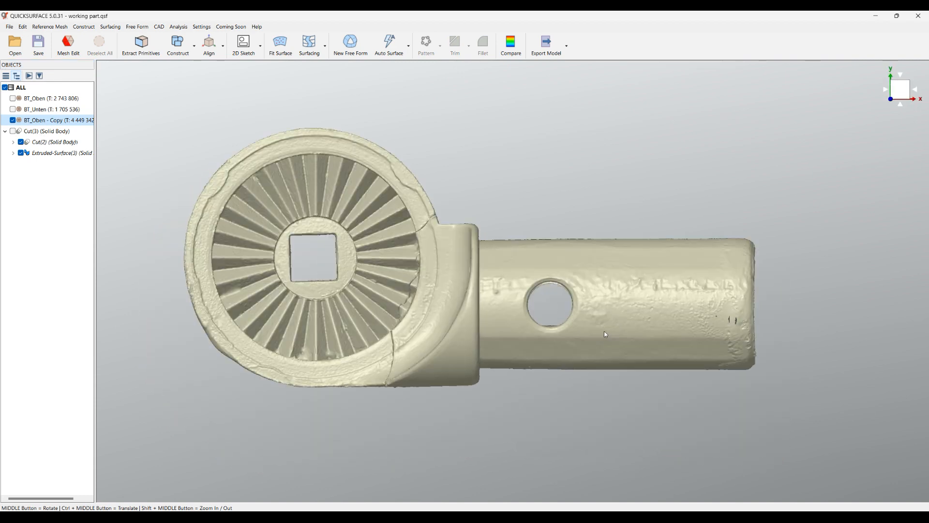
{"action": "scroll", "coordinate": [584, 299], "scroll_direction": "down", "scroll_amount": 3}
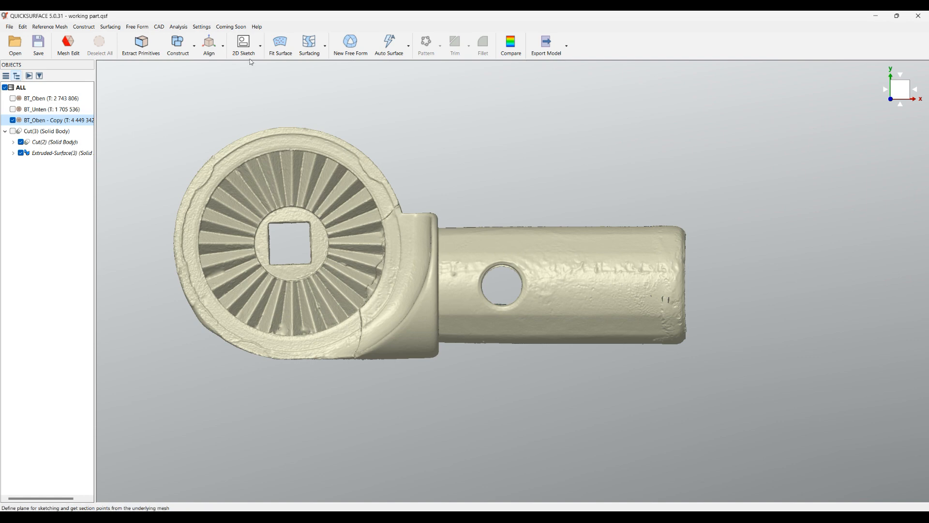
- Create a section sketch on the OXY plane at offset 0 and show the scan again around the handle's round hole
{"action": "left_click", "coordinate": [243, 44]}
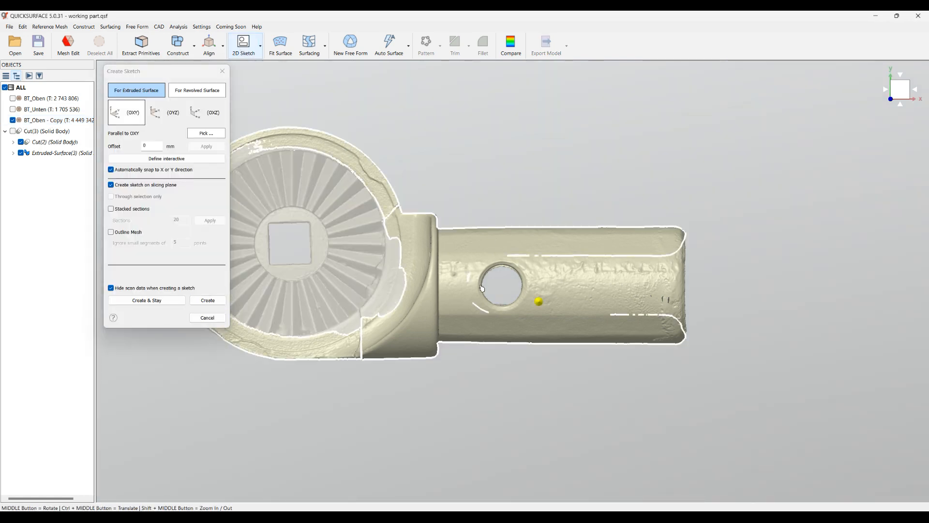
{"action": "scroll", "coordinate": [507, 293], "scroll_direction": "up", "scroll_amount": 5}
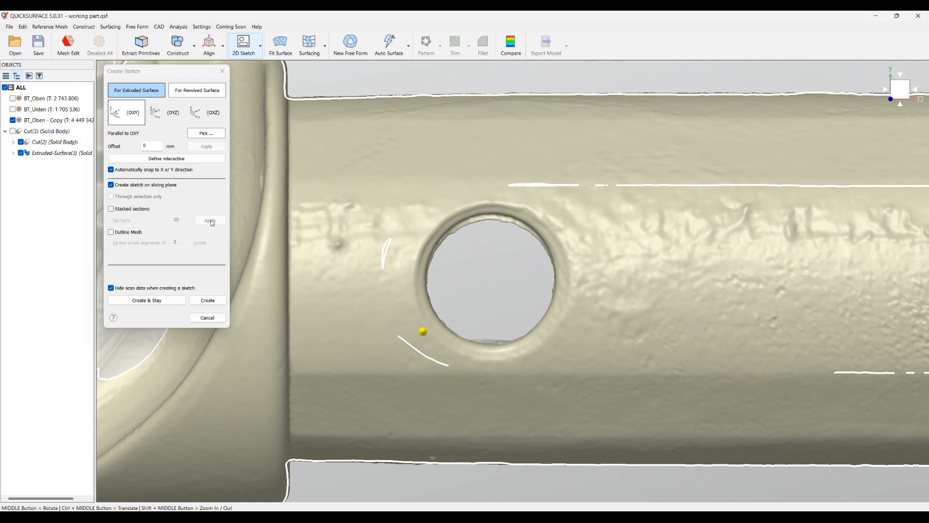
{"action": "left_click", "coordinate": [208, 300]}
{"action": "scroll", "coordinate": [621, 323], "scroll_direction": "up", "scroll_amount": 2}
{"action": "left_click", "coordinate": [13, 120]}
{"action": "scroll", "coordinate": [454, 254], "scroll_direction": "up", "scroll_amount": 5}
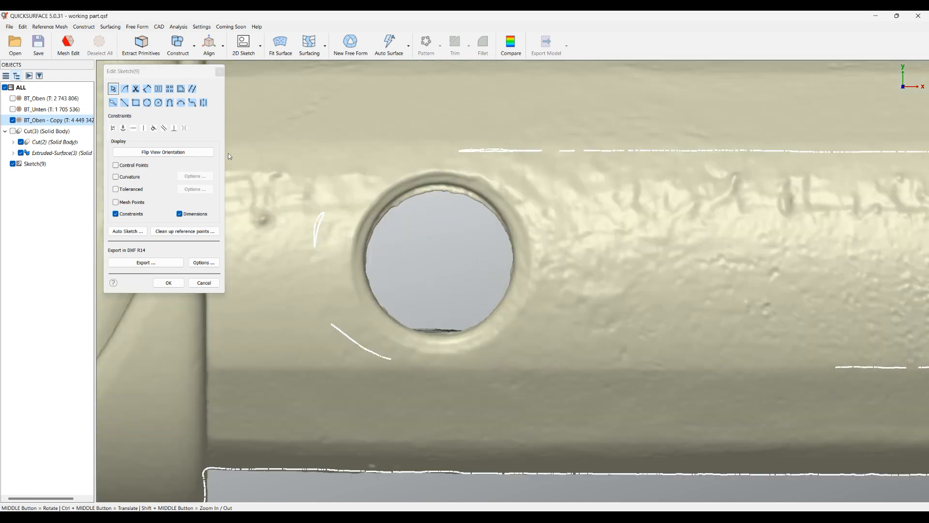
- Draw a three-point circle about 6.65 mm in diameter along the edge of the scanned round hole in the handle
{"action": "left_click", "coordinate": [148, 105]}
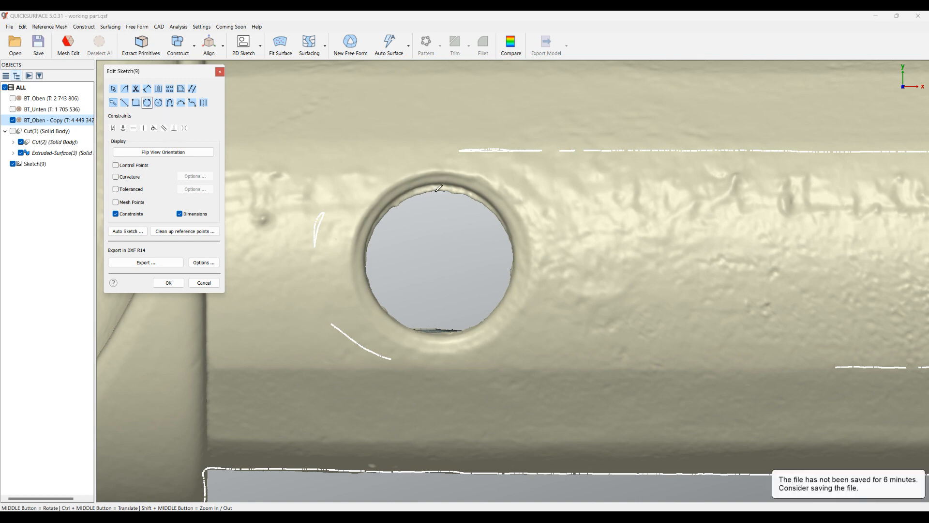
{"action": "left_click", "coordinate": [411, 187]}
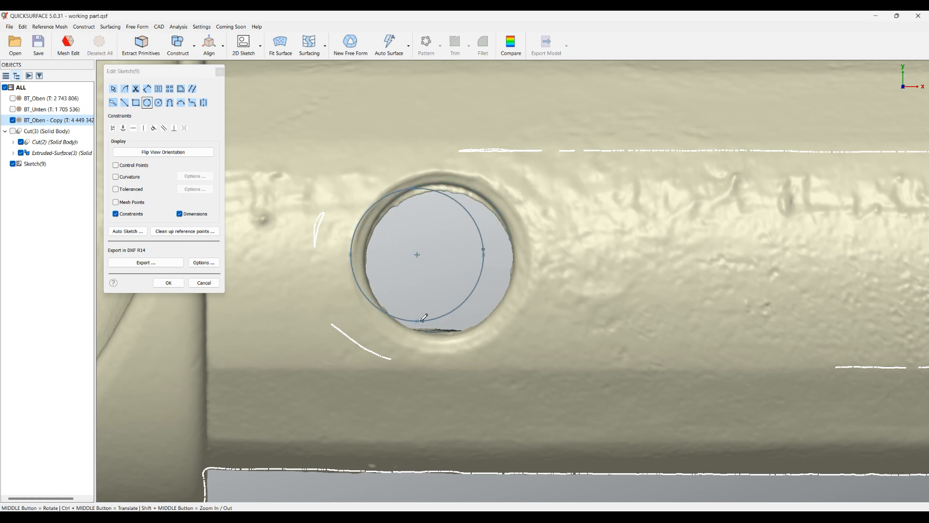
{"action": "left_click", "coordinate": [398, 317]}
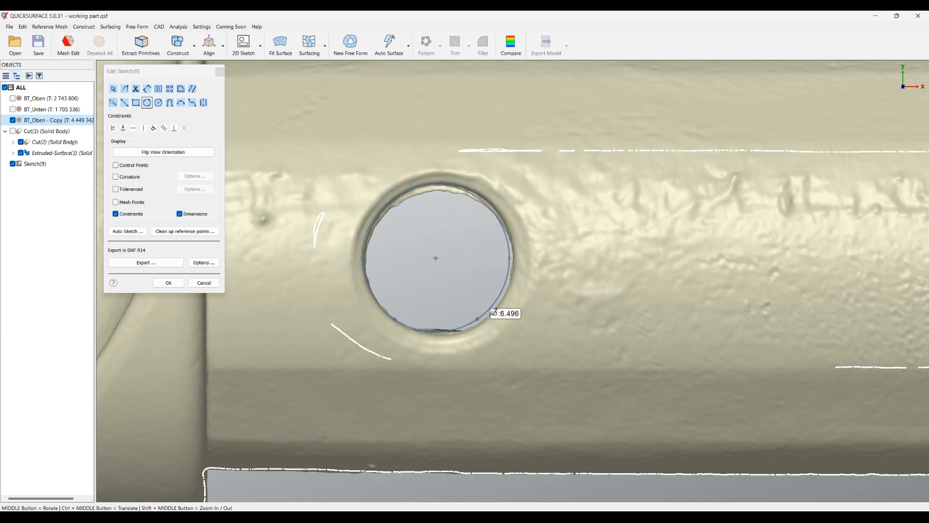
{"action": "left_click", "coordinate": [509, 290]}
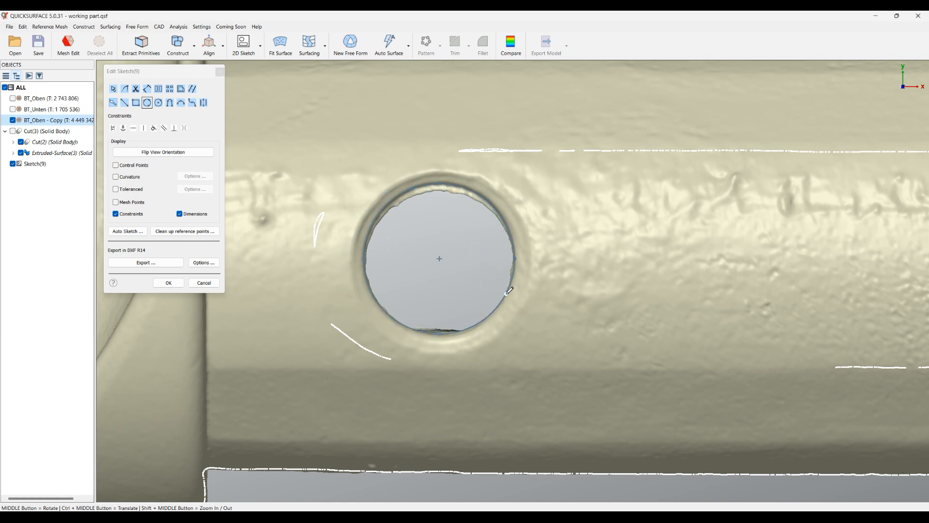
- Dimension the circle's diameter at 6.6 mm and accept the sketch
{"action": "left_click", "coordinate": [146, 89]}
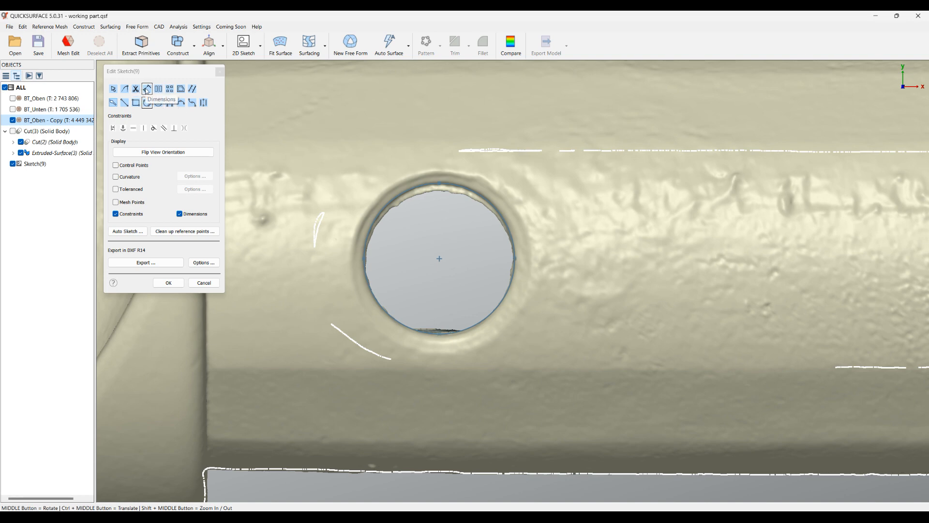
{"action": "left_click", "coordinate": [478, 197]}
{"action": "left_click", "coordinate": [542, 127]}
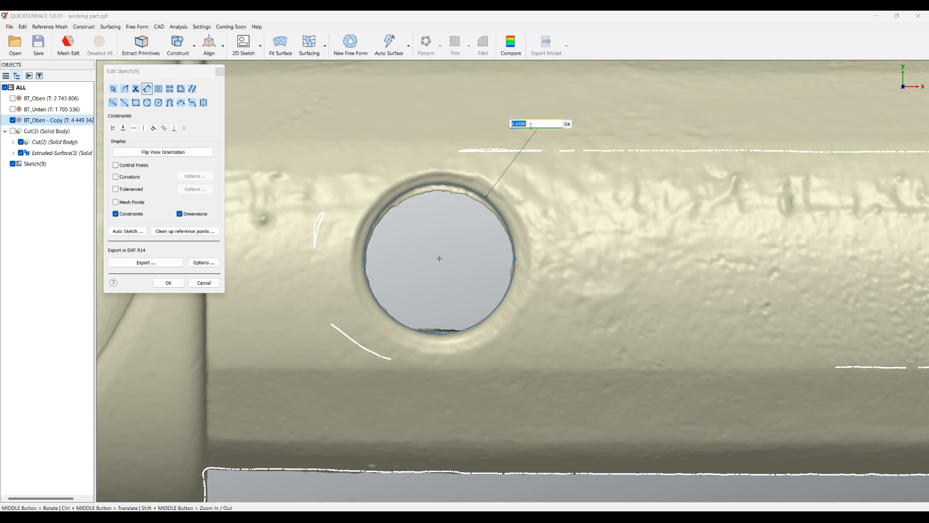
{"action": "left_click_drag", "start_coordinate": [516, 124], "coordinate": [570, 132]}
{"action": "type", "text": "6"}
{"action": "key", "text": "Return"}
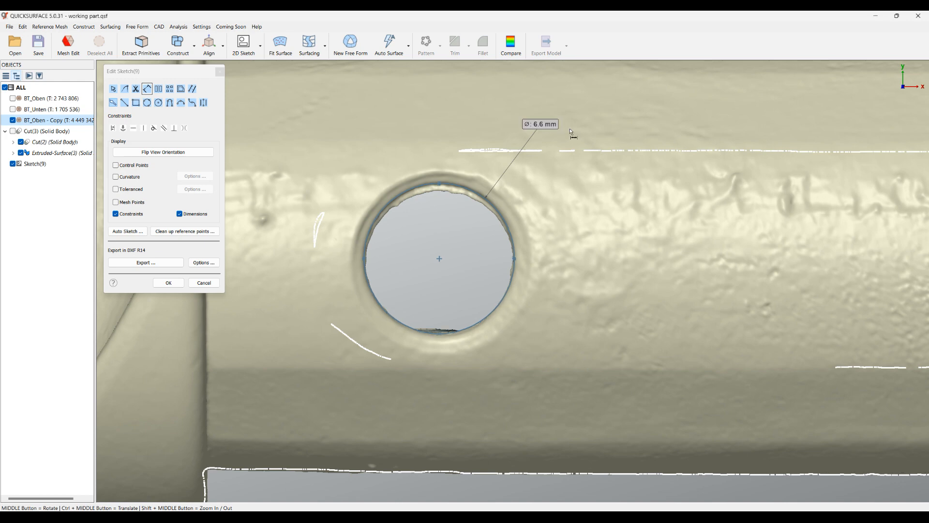
{"action": "scroll", "coordinate": [481, 199], "scroll_direction": "down", "scroll_amount": 2}
{"action": "left_click", "coordinate": [168, 283]}
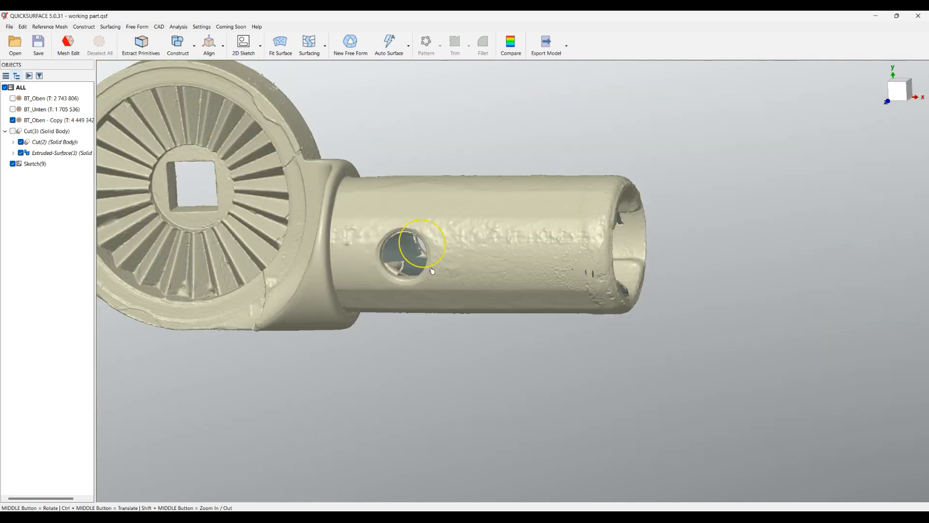
- Extrude the 6.6 mm circle as a solid in both directions until it passes fully through the handle
{"action": "left_click", "coordinate": [430, 264]}
{"action": "middle_click_drag", "start_coordinate": [437, 250], "coordinate": [426, 265]}
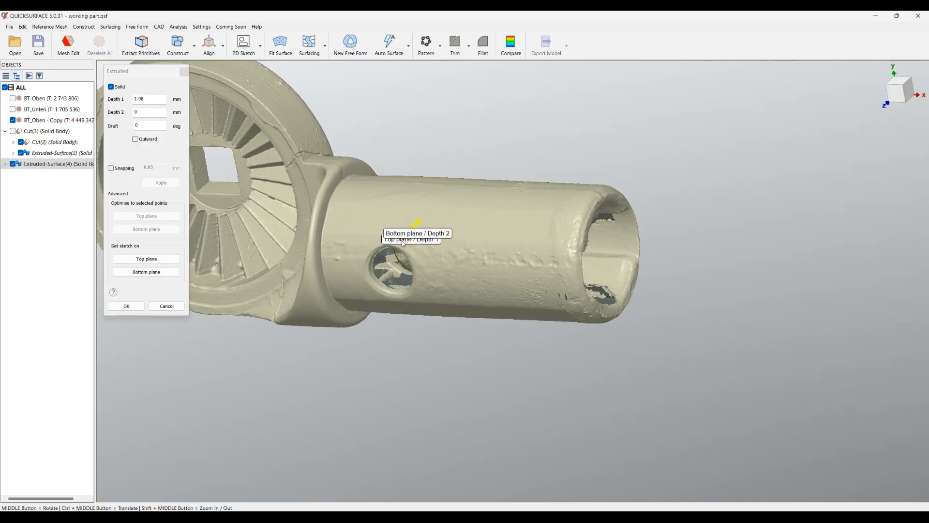
{"action": "left_click_drag", "start_coordinate": [412, 229], "coordinate": [334, 296]}
{"action": "left_click_drag", "start_coordinate": [420, 224], "coordinate": [548, 147]}
{"action": "middle_click_drag", "start_coordinate": [548, 148], "coordinate": [531, 169]}
{"action": "left_click", "coordinate": [129, 306]}
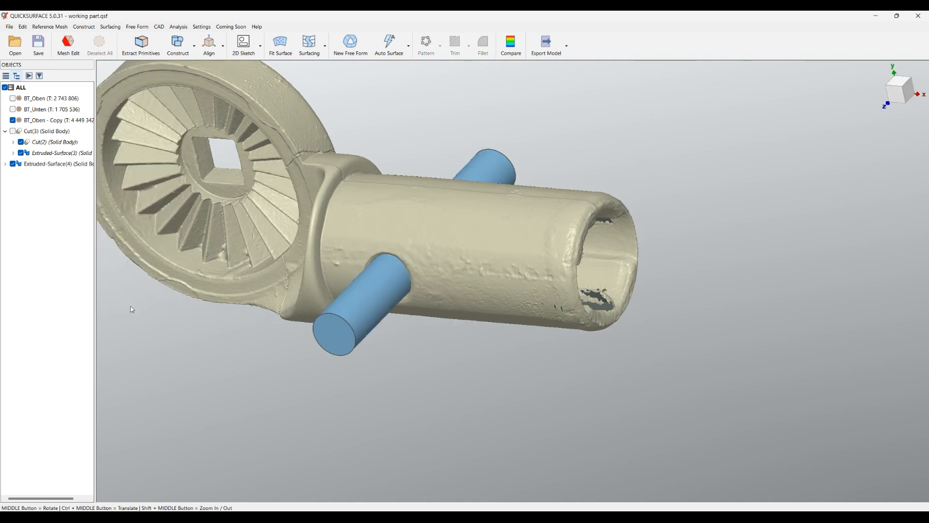
- Check the cylinder's fit through the handle from the open end and hide the cylinder
{"action": "middle_click_drag", "start_coordinate": [426, 256], "coordinate": [492, 208]}
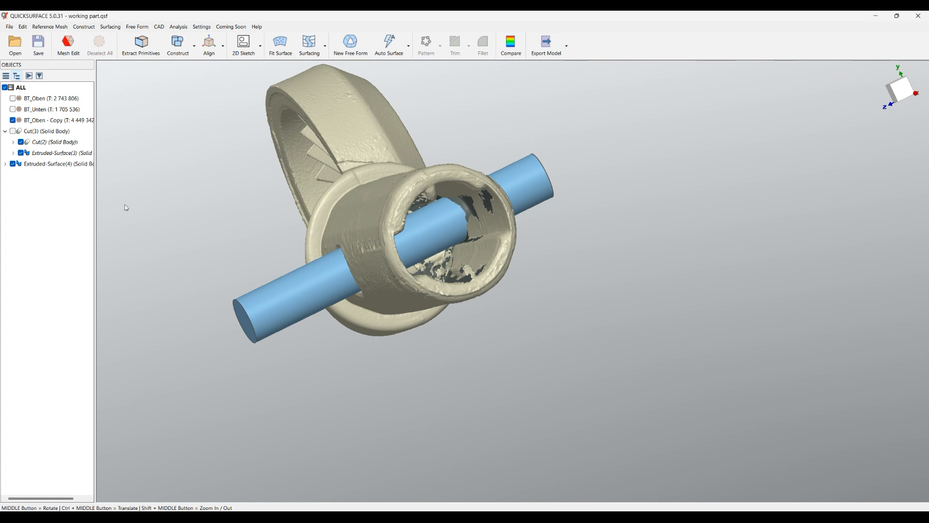
{"action": "left_click", "coordinate": [13, 164]}
{"action": "scroll", "coordinate": [316, 254], "scroll_direction": "down", "scroll_amount": 3}
{"action": "middle_click_drag", "start_coordinate": [316, 253], "coordinate": [167, 98]}
- Start a section sketch parallel to OYZ and move its plane to offset 62.1 mm near the handle's open end
{"action": "left_click", "coordinate": [244, 44]}
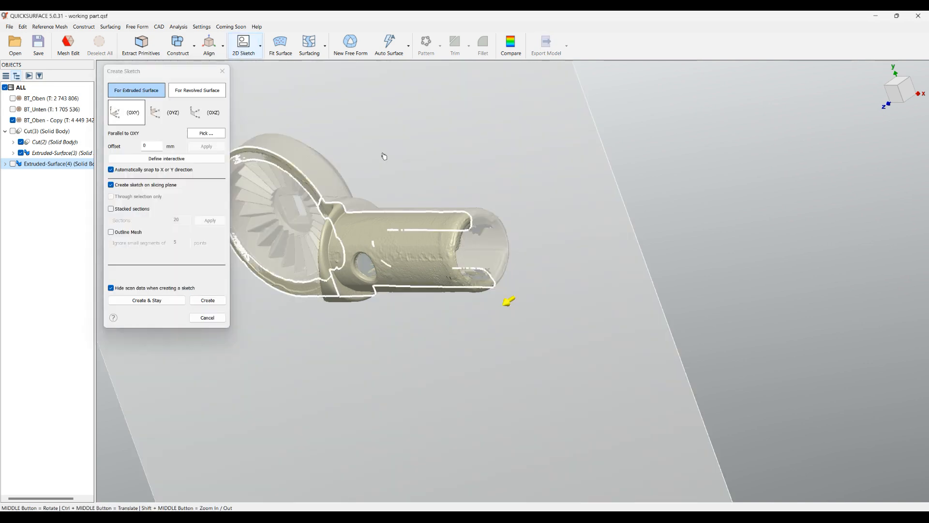
{"action": "left_click", "coordinate": [170, 119]}
{"action": "left_click_drag", "start_coordinate": [382, 198], "coordinate": [535, 257]}
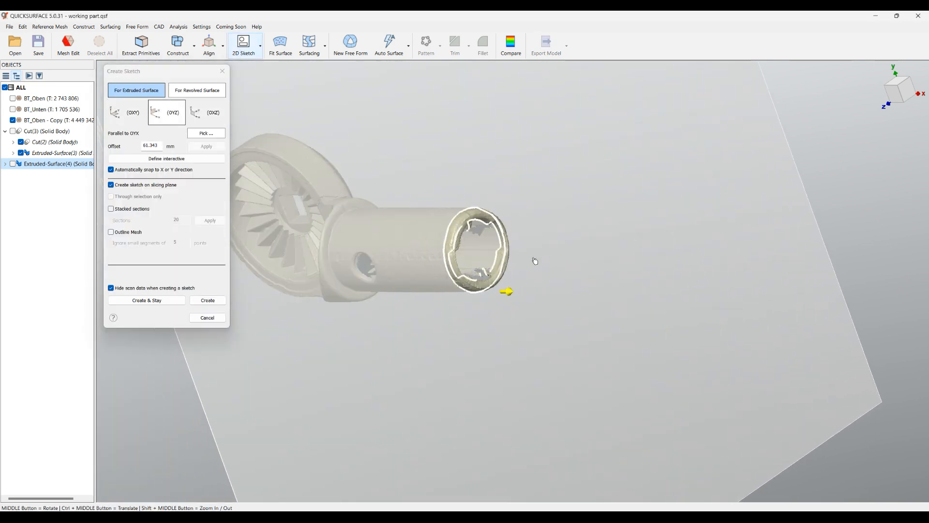
{"action": "scroll", "coordinate": [442, 249], "scroll_direction": "up", "scroll_amount": 5}
{"action": "left_click_drag", "start_coordinate": [435, 249], "coordinate": [458, 257]}
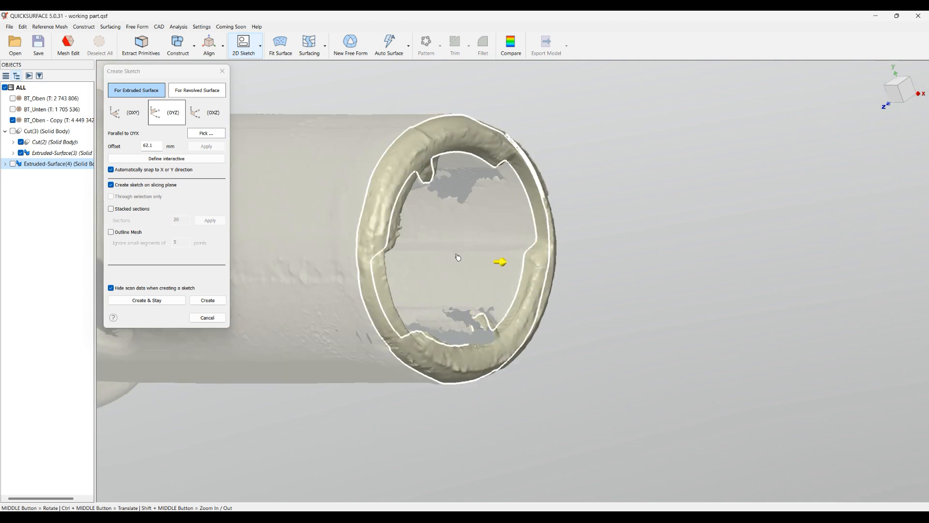
- Refine the section plane's offset to 62.371 mm and create the sketch of the handle's inner profile
{"action": "middle_click_drag", "start_coordinate": [423, 283], "coordinate": [328, 261]}
{"action": "scroll", "coordinate": [479, 278], "scroll_direction": "down", "scroll_amount": 5}
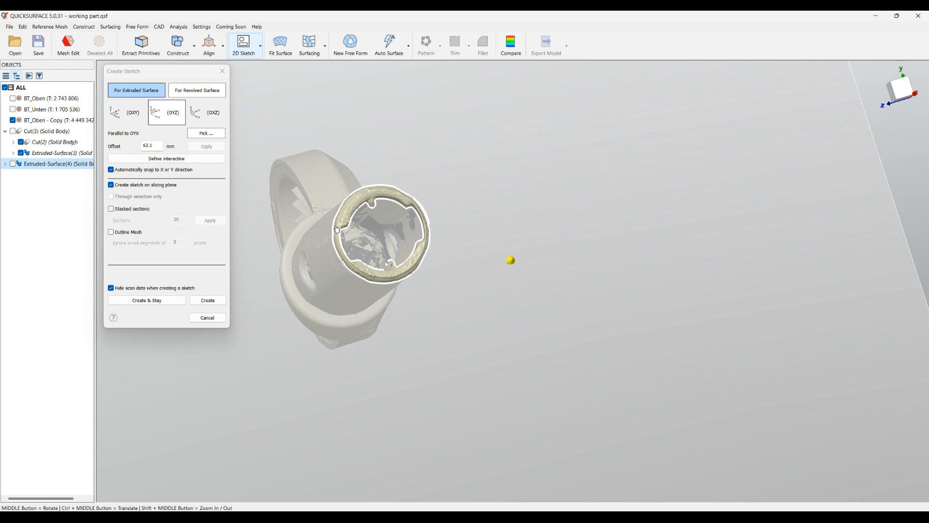
{"action": "scroll", "coordinate": [338, 231], "scroll_direction": "up", "scroll_amount": 4}
{"action": "scroll", "coordinate": [487, 255], "scroll_direction": "up", "scroll_amount": 3}
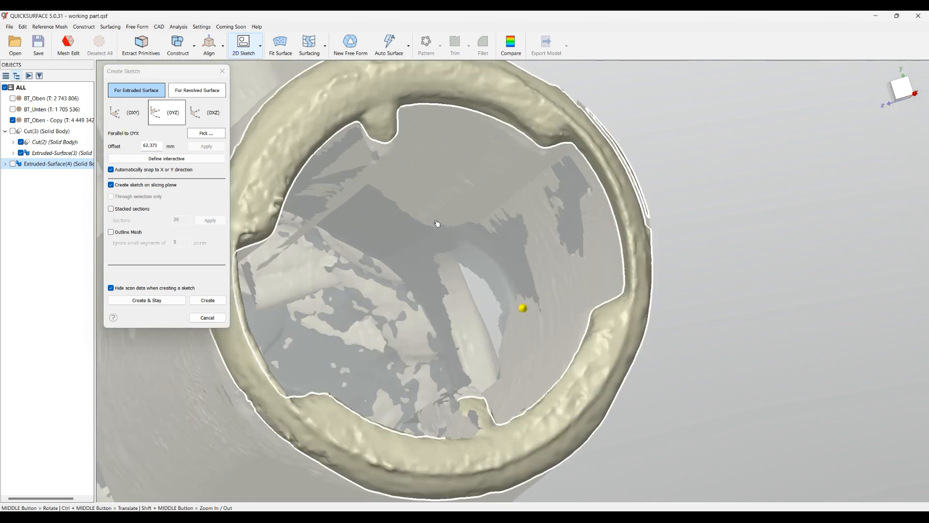
{"action": "scroll", "coordinate": [470, 206], "scroll_direction": "down", "scroll_amount": 3}
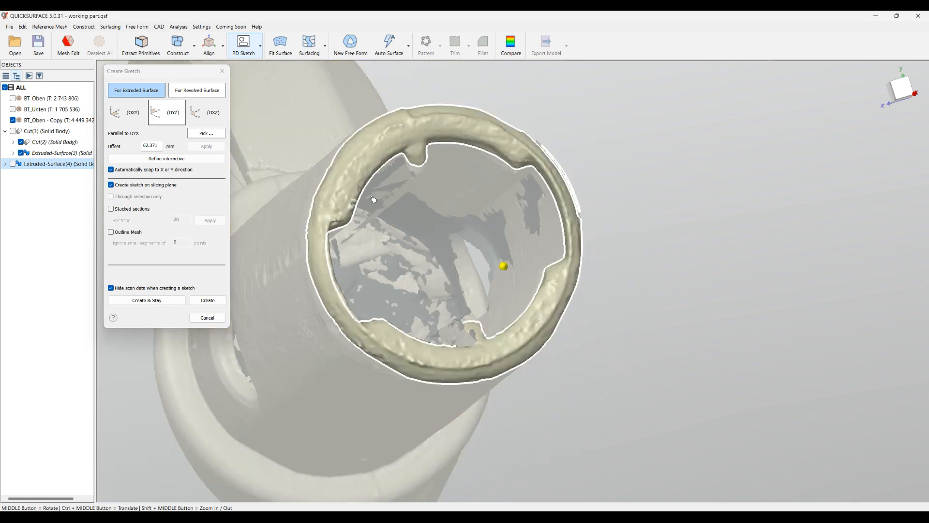
{"action": "middle_click_drag", "start_coordinate": [300, 356], "coordinate": [283, 367]}
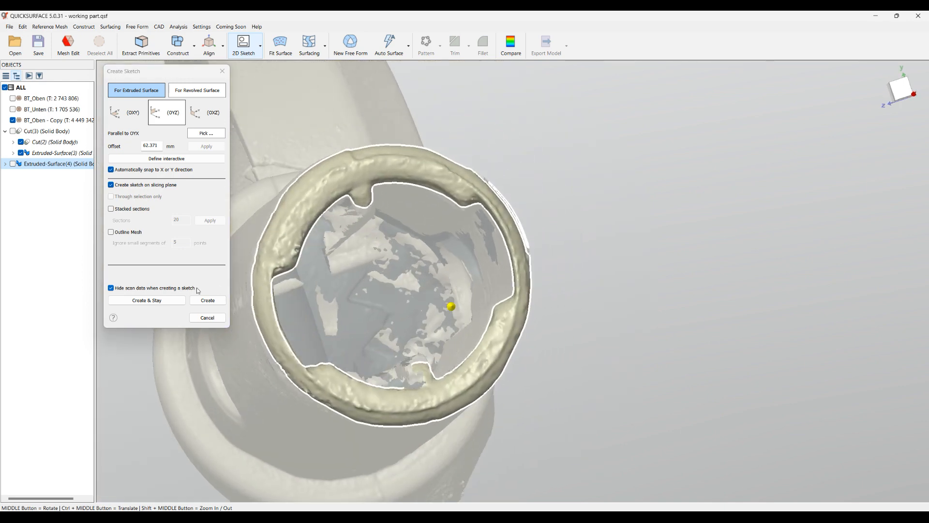
{"action": "left_click", "coordinate": [207, 300]}
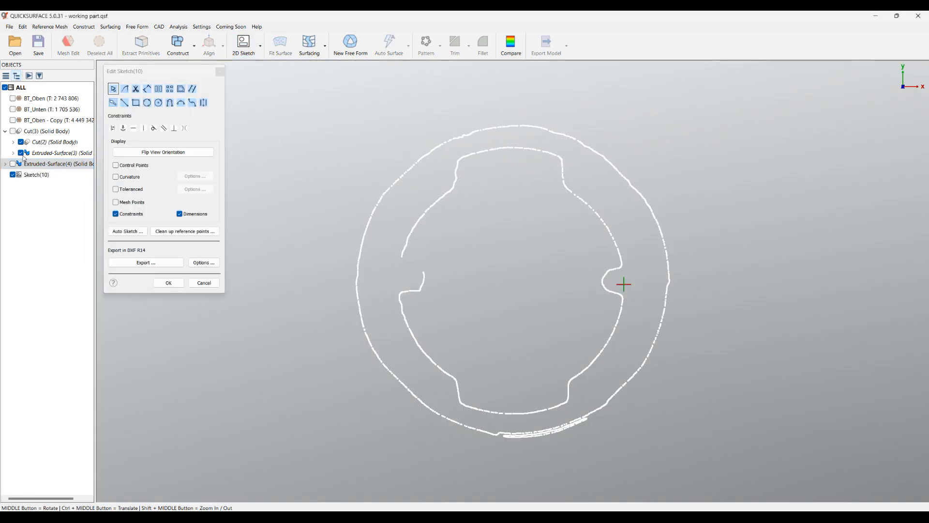
- Erase the outer ring's reference points from the section sketch, keeping the inner profile, and compare it with the scan mesh
{"action": "left_click", "coordinate": [13, 121]}
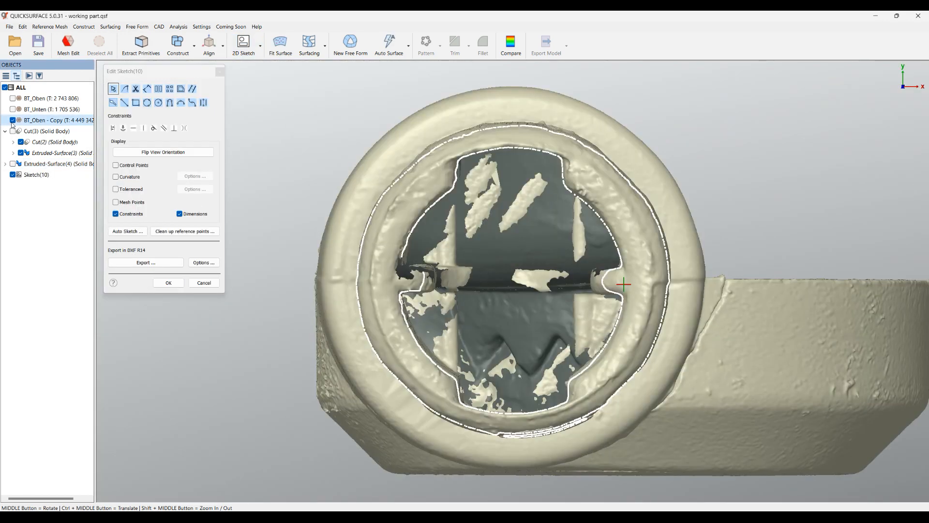
{"action": "left_click", "coordinate": [12, 120]}
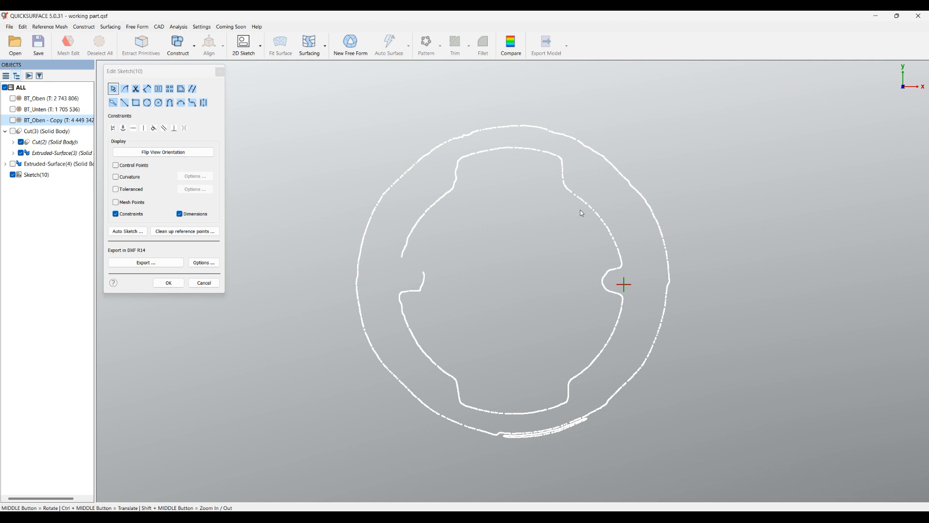
{"action": "left_click", "coordinate": [185, 231]}
{"action": "mouse_move", "coordinate": [375, 199]}
{"action": "left_mouse_down"}
{"action": "mouse_move", "coordinate": [369, 341]}
{"action": "mouse_move", "coordinate": [453, 427]}
{"action": "mouse_move", "coordinate": [554, 443]}
{"action": "mouse_move", "coordinate": [609, 410]}
{"action": "mouse_move", "coordinate": [665, 301]}
{"action": "mouse_move", "coordinate": [635, 182]}
{"action": "mouse_move", "coordinate": [557, 127]}
{"action": "mouse_move", "coordinate": [454, 123]}
{"action": "mouse_move", "coordinate": [377, 183]}
{"action": "mouse_move", "coordinate": [177, 210]}
{"action": "left_mouse_up"}
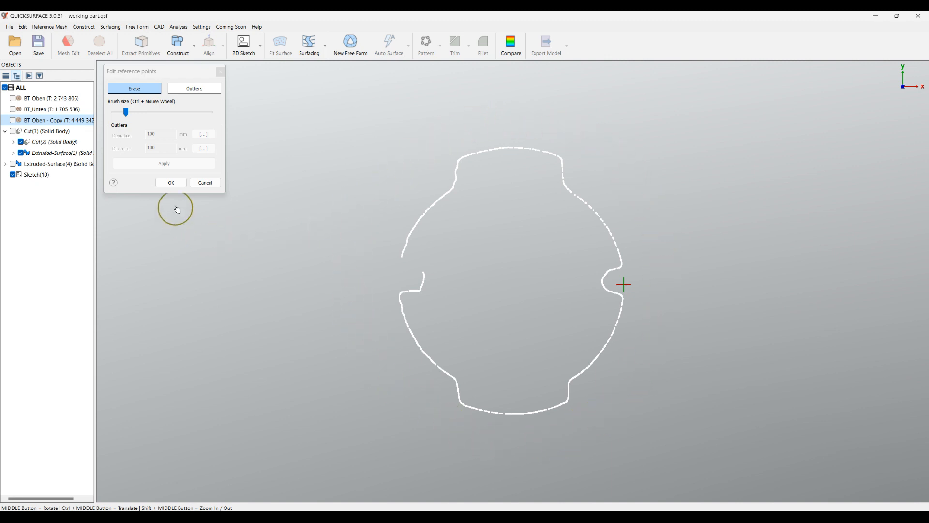
{"action": "left_click", "coordinate": [170, 182]}
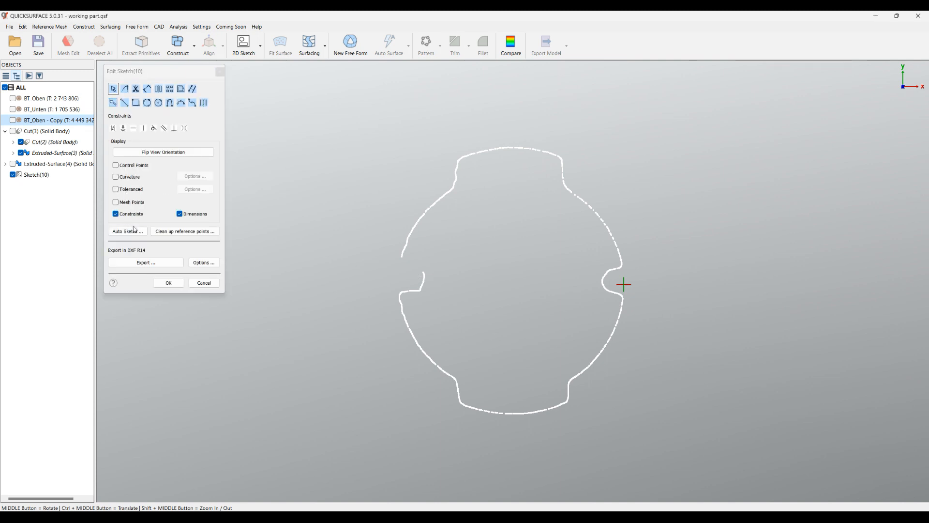
{"action": "left_click", "coordinate": [14, 121]}
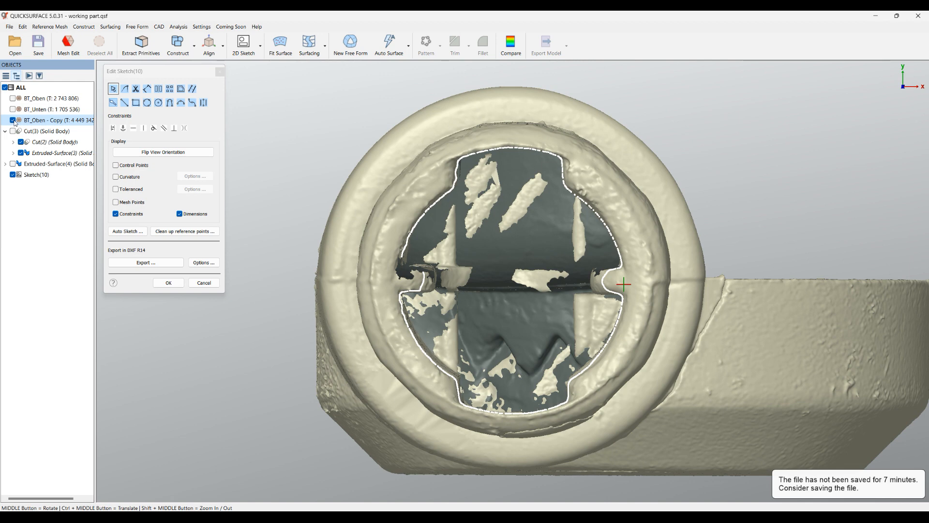
{"action": "left_click", "coordinate": [14, 120]}
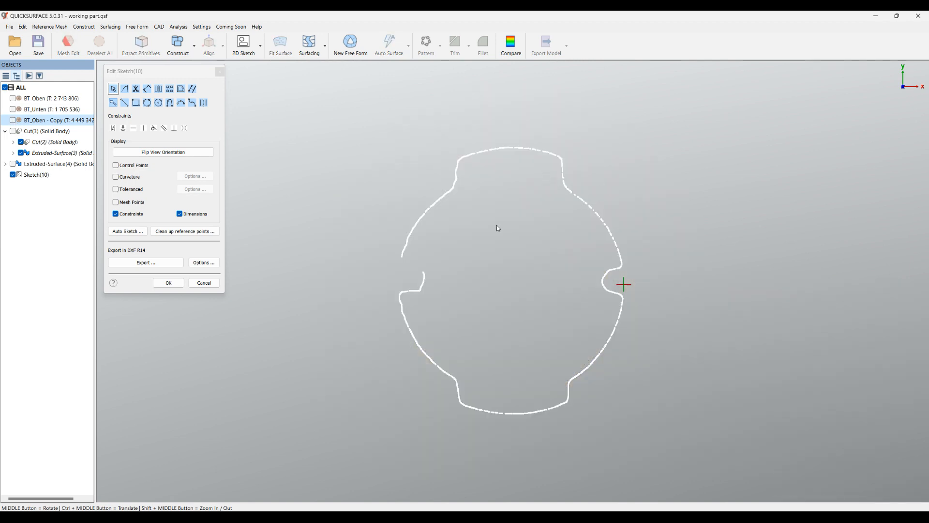
- Turn off instant fit and fit one circle to the four side arcs of the handle's inner profile
{"action": "left_click", "coordinate": [112, 103]}
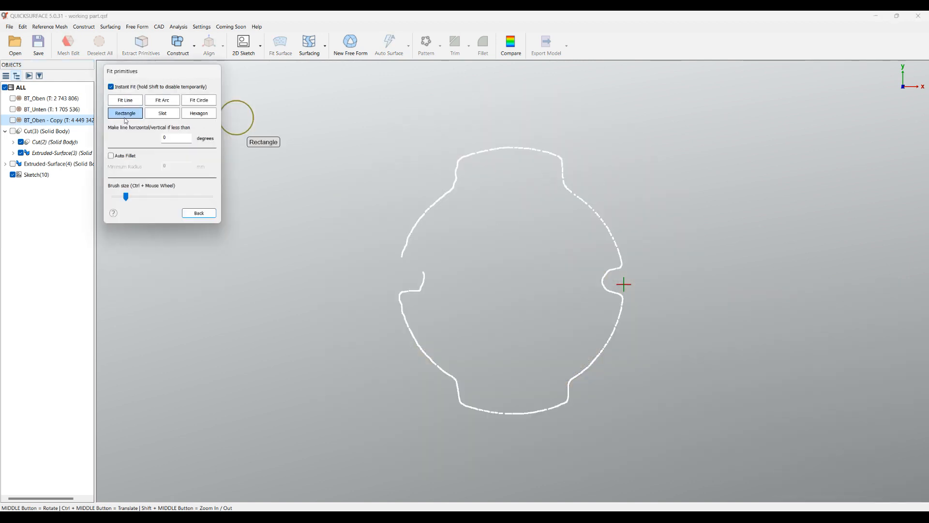
{"action": "left_click", "coordinate": [196, 102]}
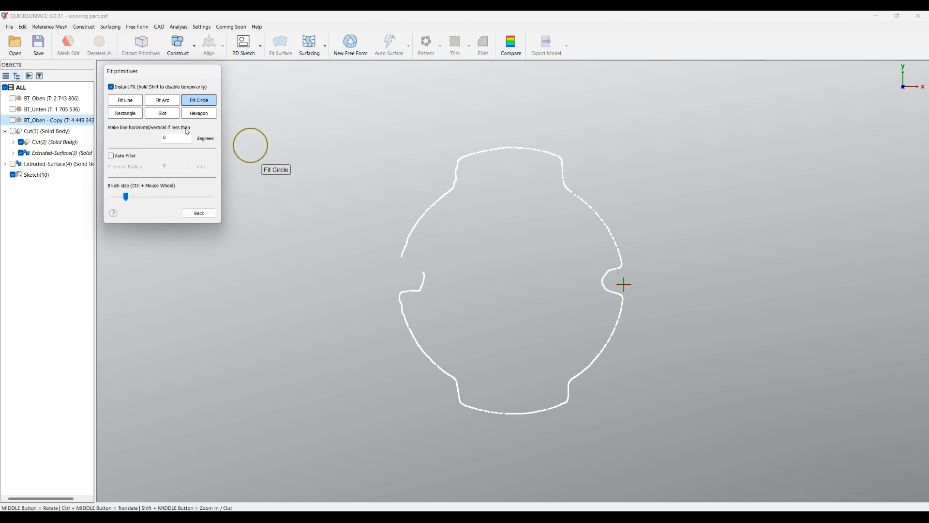
{"action": "left_click", "coordinate": [120, 88]}
{"action": "left_click_drag", "start_coordinate": [446, 194], "coordinate": [406, 246]}
{"action": "left_click_drag", "start_coordinate": [394, 323], "coordinate": [429, 358]}
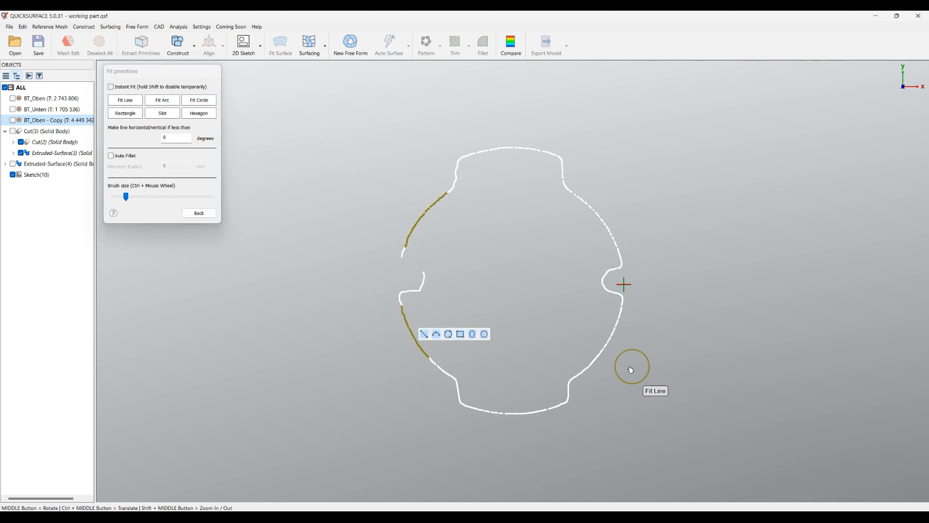
{"action": "left_click_drag", "start_coordinate": [604, 369], "coordinate": [623, 317]}
{"action": "left_click_drag", "start_coordinate": [616, 238], "coordinate": [577, 194]}
{"action": "left_click", "coordinate": [616, 194]}
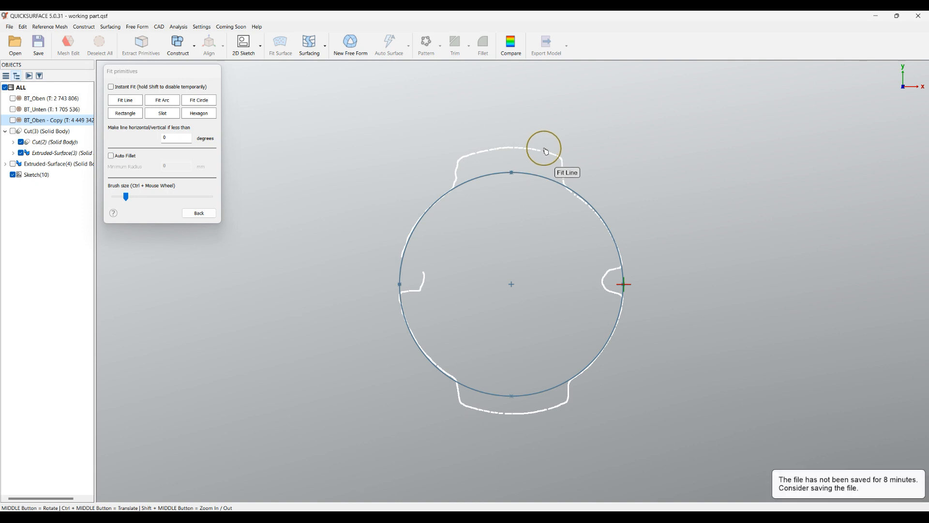
{"action": "left_click", "coordinate": [196, 213]}
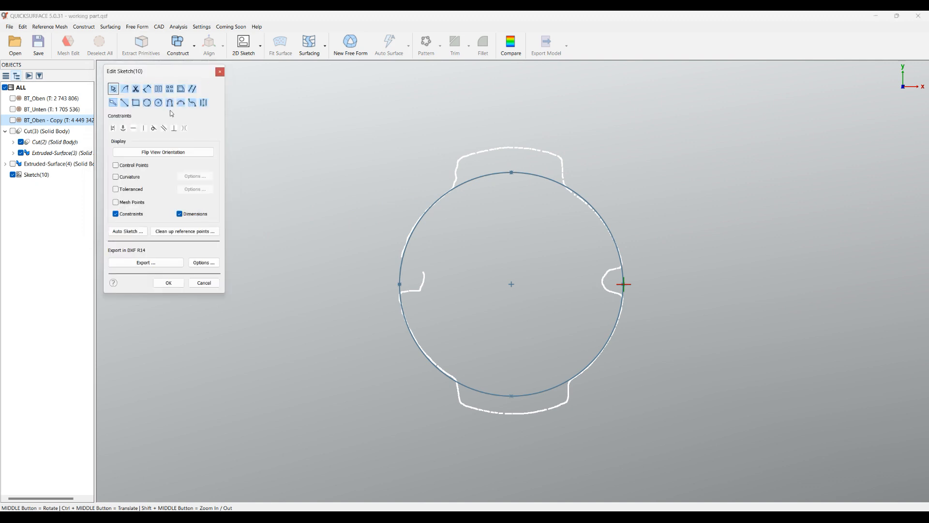
- Fit a second, larger circle to the outer arcs of the profile's upper and lower notches
{"action": "left_click", "coordinate": [511, 284]}
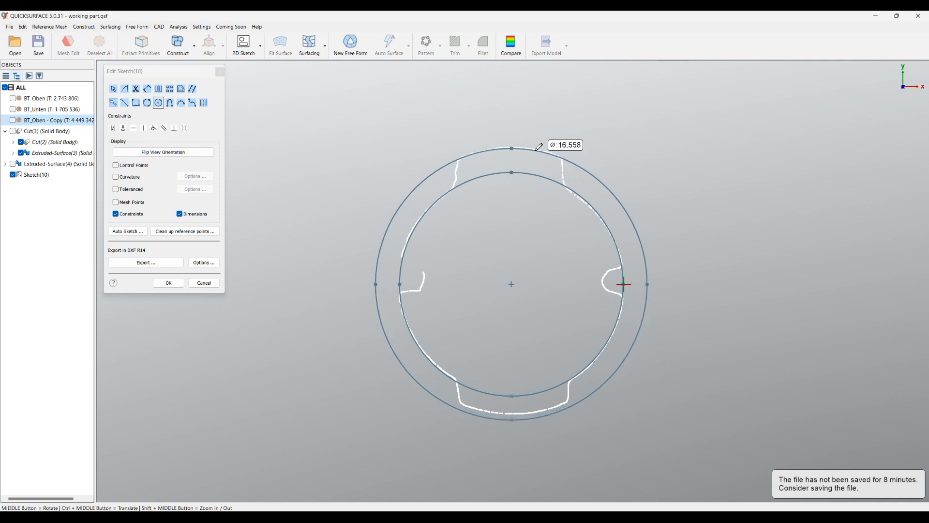
{"action": "key", "text": "Escape"}
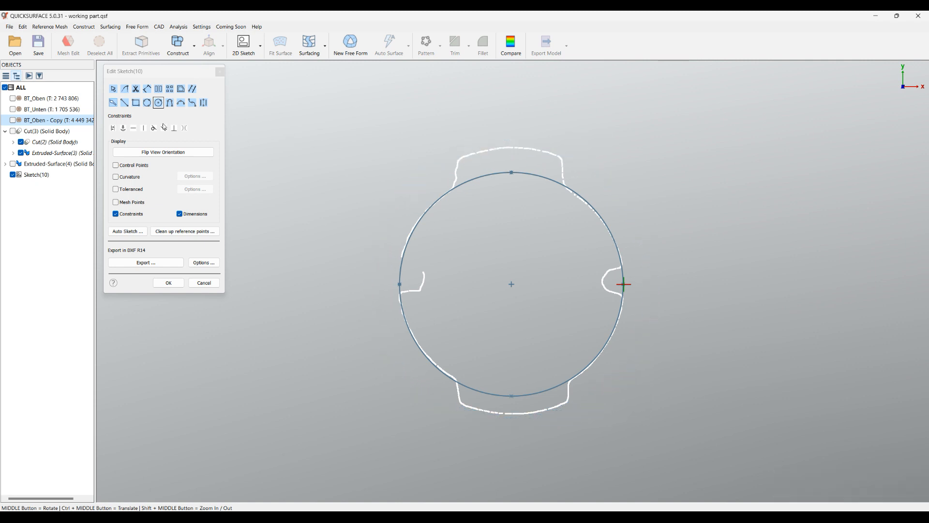
{"action": "left_click", "coordinate": [113, 102]}
{"action": "left_click_drag", "start_coordinate": [574, 158], "coordinate": [486, 143]}
{"action": "left_click_drag", "start_coordinate": [480, 417], "coordinate": [556, 426]}
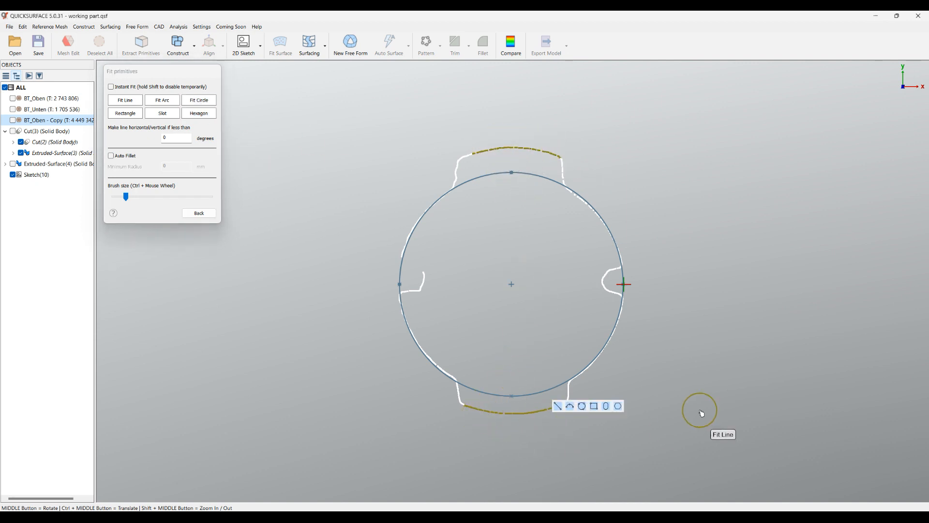
{"action": "left_click", "coordinate": [584, 409]}
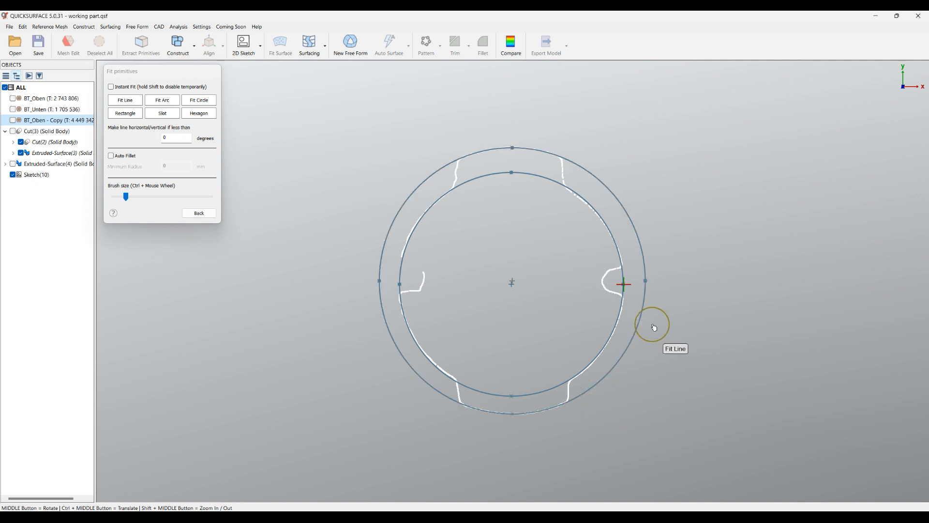
{"action": "left_click", "coordinate": [198, 213]}
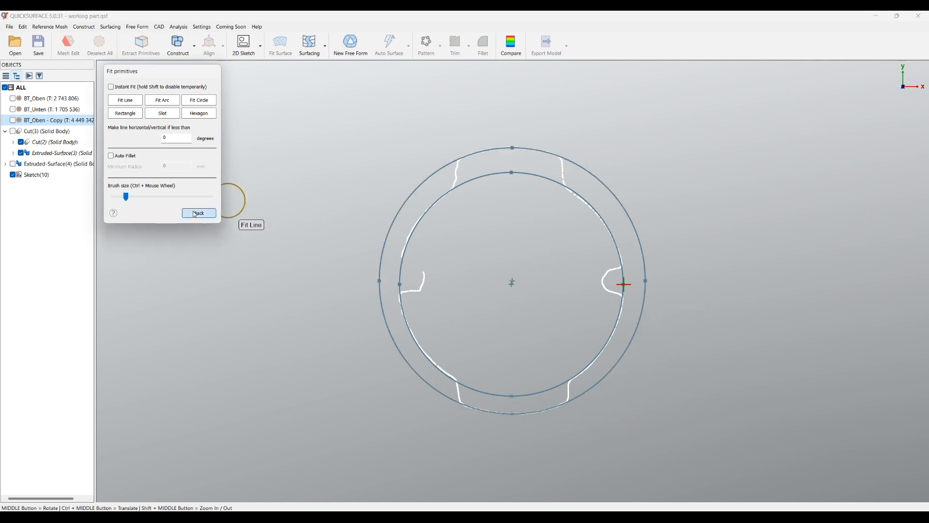
- Fit straight lines to both side walls of the profile's upper notch
{"action": "scroll", "coordinate": [509, 224], "scroll_direction": "up", "scroll_amount": 3}
{"action": "scroll", "coordinate": [405, 132], "scroll_direction": "up", "scroll_amount": 4}
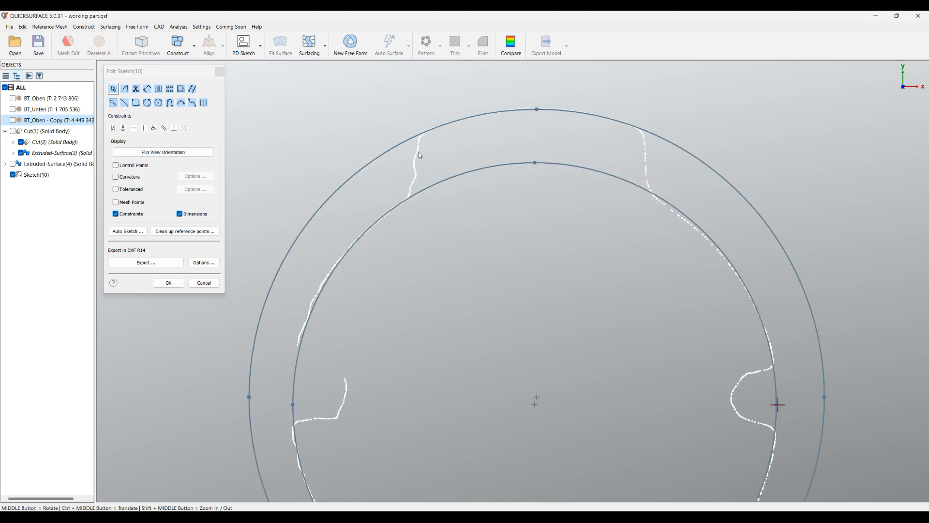
{"action": "left_click", "coordinate": [113, 103]}
{"action": "left_click_drag", "start_coordinate": [422, 159], "coordinate": [410, 205]}
{"action": "left_click_drag", "start_coordinate": [753, 152], "coordinate": [756, 213]}
- Fit straight lines to both side walls of the profile's lower notch and finish fitting primitives
{"action": "scroll", "coordinate": [529, 201], "scroll_direction": "down", "scroll_amount": 6}
{"action": "scroll", "coordinate": [535, 369], "scroll_direction": "up", "scroll_amount": 8}
{"action": "left_click_drag", "start_coordinate": [497, 307], "coordinate": [498, 311]}
{"action": "middle_click_drag", "start_coordinate": [862, 317], "coordinate": [658, 278], "text": "ctrl"}
{"action": "left_click_drag", "start_coordinate": [671, 256], "coordinate": [670, 266]}
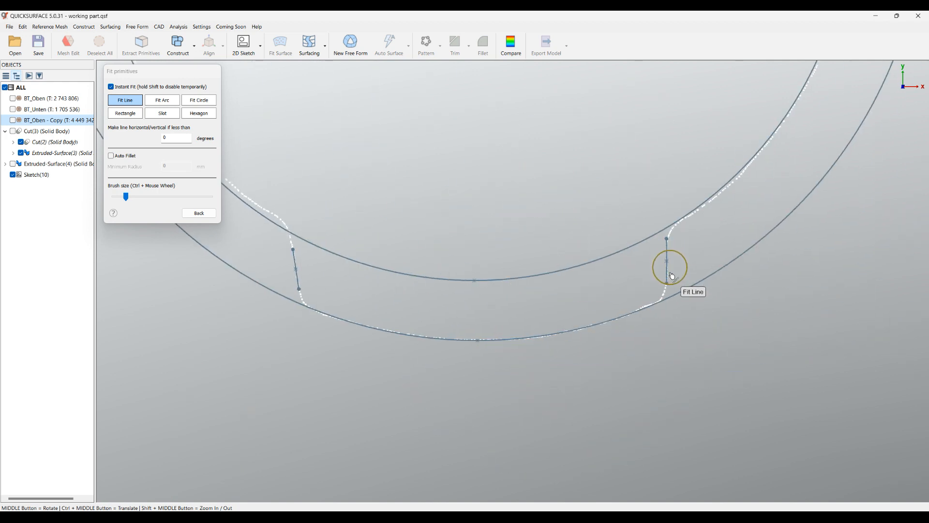
{"action": "scroll", "coordinate": [542, 337], "scroll_direction": "down", "scroll_amount": 7}
{"action": "middle_click_drag", "start_coordinate": [586, 255], "coordinate": [559, 262], "text": "ctrl"}
{"action": "scroll", "coordinate": [510, 295], "scroll_direction": "up", "scroll_amount": 2}
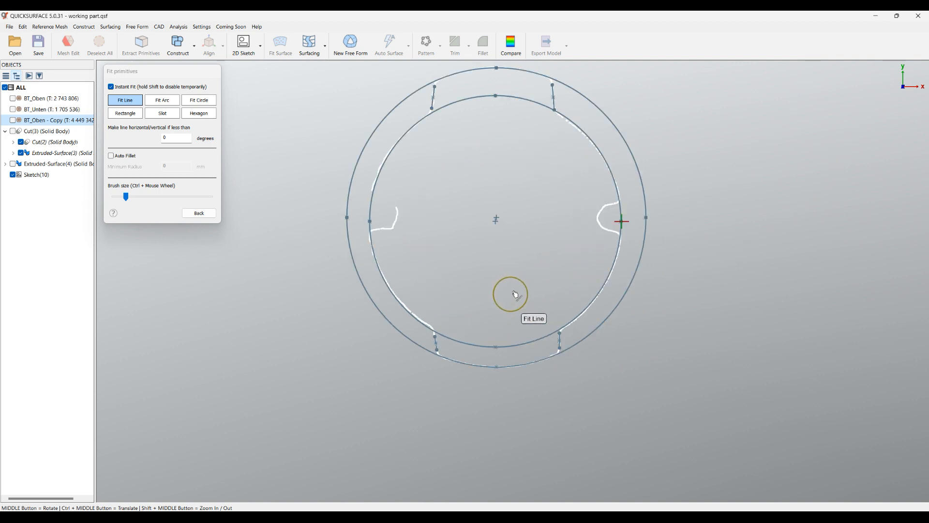
{"action": "left_click", "coordinate": [202, 212]}
- Extend both side lines of the upper notch inward and outward until they cross the two circles
{"action": "left_click_drag", "start_coordinate": [433, 115], "coordinate": [419, 207]}
{"action": "middle_click_drag", "start_coordinate": [508, 166], "coordinate": [505, 255], "text": "ctrl"}
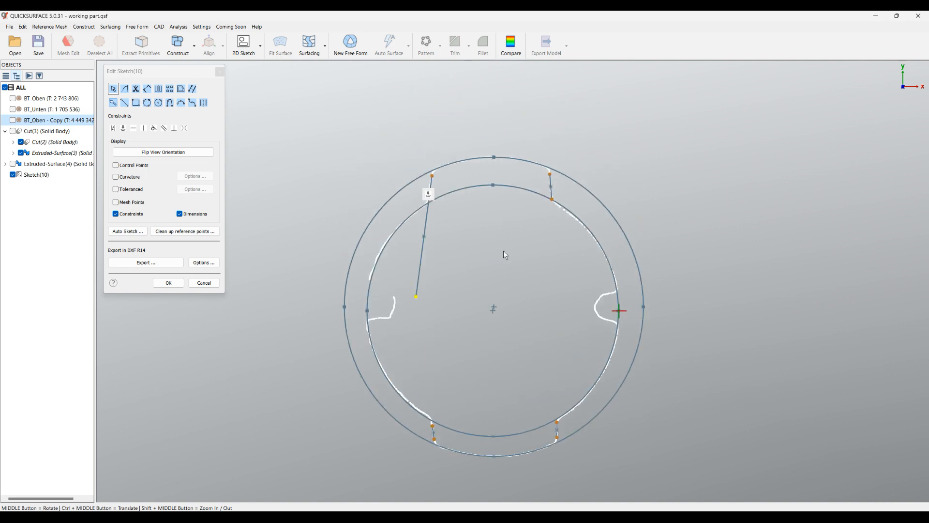
{"action": "mouse_move", "coordinate": [433, 181]}
{"action": "left_mouse_down"}
{"action": "mouse_move", "coordinate": [513, 109]}
{"action": "mouse_move", "coordinate": [443, 91]}
{"action": "left_mouse_up"}
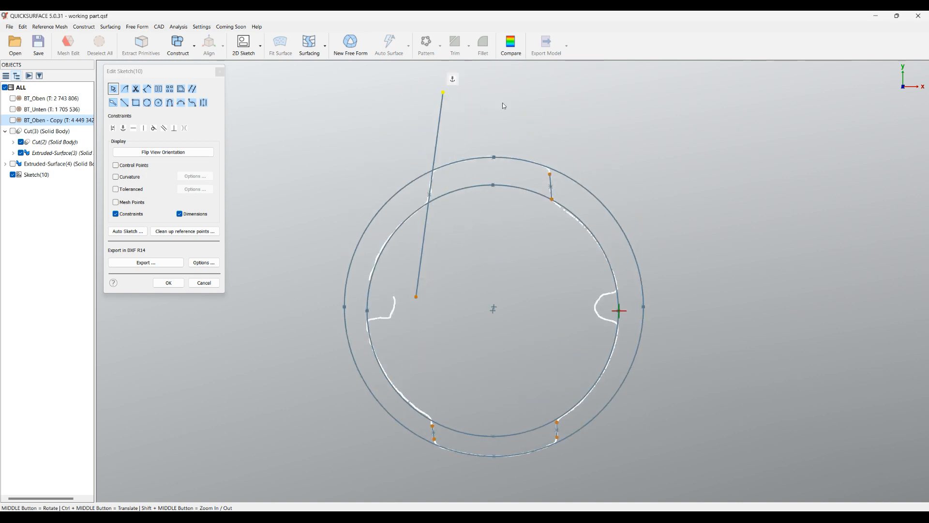
{"action": "mouse_move", "coordinate": [550, 174]}
{"action": "left_mouse_down"}
{"action": "mouse_move", "coordinate": [556, 145]}
{"action": "mouse_move", "coordinate": [544, 106]}
{"action": "left_mouse_up"}
{"action": "left_click_drag", "start_coordinate": [555, 204], "coordinate": [556, 246]}
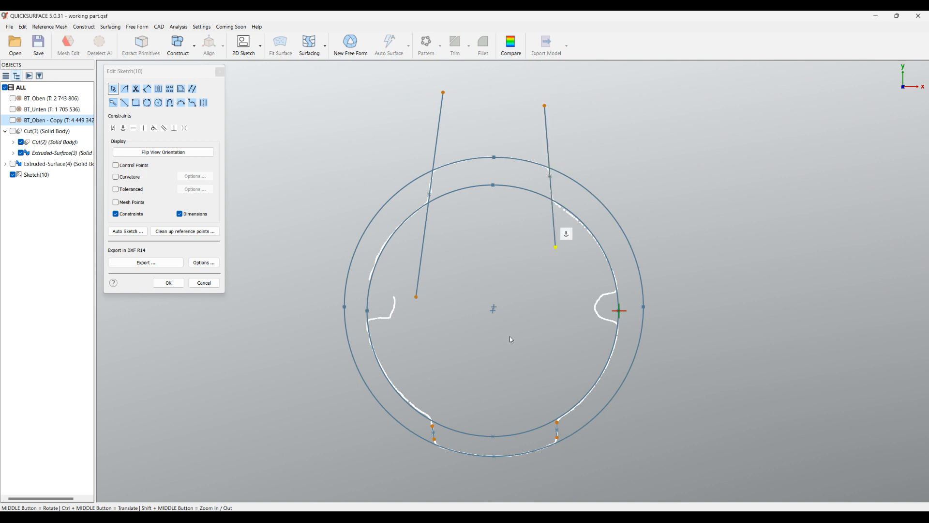
- Extend both side lines of the lower notch until they cross the two circles
{"action": "middle_click_drag", "start_coordinate": [510, 336], "coordinate": [505, 225], "text": "ctrl"}
{"action": "mouse_move", "coordinate": [437, 306]}
{"action": "left_mouse_down"}
{"action": "mouse_move", "coordinate": [431, 264]}
{"action": "mouse_move", "coordinate": [442, 342]}
{"action": "left_mouse_up"}
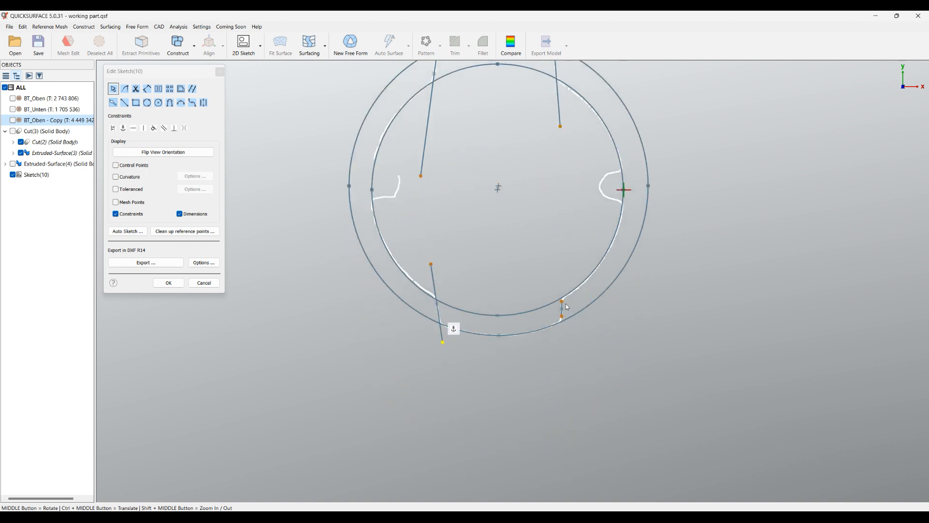
{"action": "left_click_drag", "start_coordinate": [564, 302], "coordinate": [564, 246]}
{"action": "left_click_drag", "start_coordinate": [564, 318], "coordinate": [564, 366]}
{"action": "middle_click_drag", "start_coordinate": [549, 229], "coordinate": [509, 296], "text": "ctrl"}
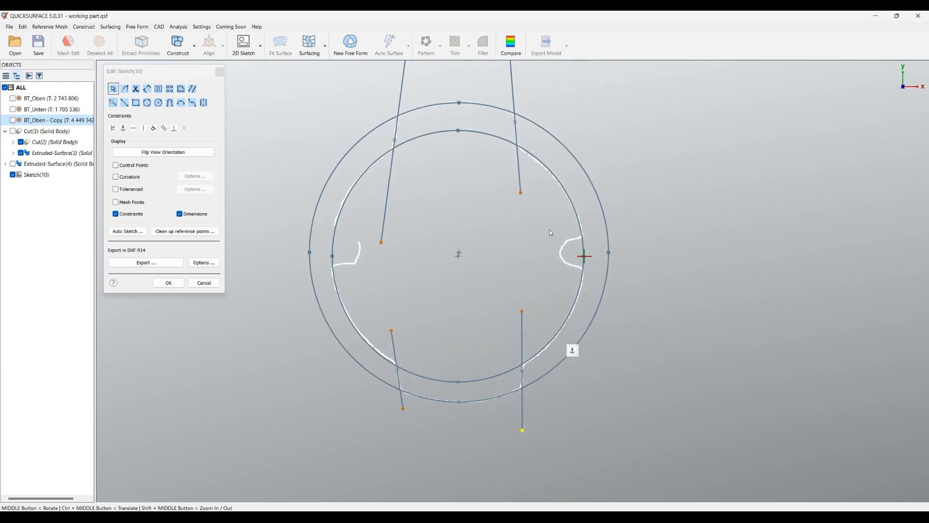
- Trim the larger circle's side arcs, the upper lines' overhanging ends and the smaller circle's arc across the upper notch
{"action": "left_click", "coordinate": [137, 93]}
{"action": "left_click_drag", "start_coordinate": [350, 116], "coordinate": [350, 162]}
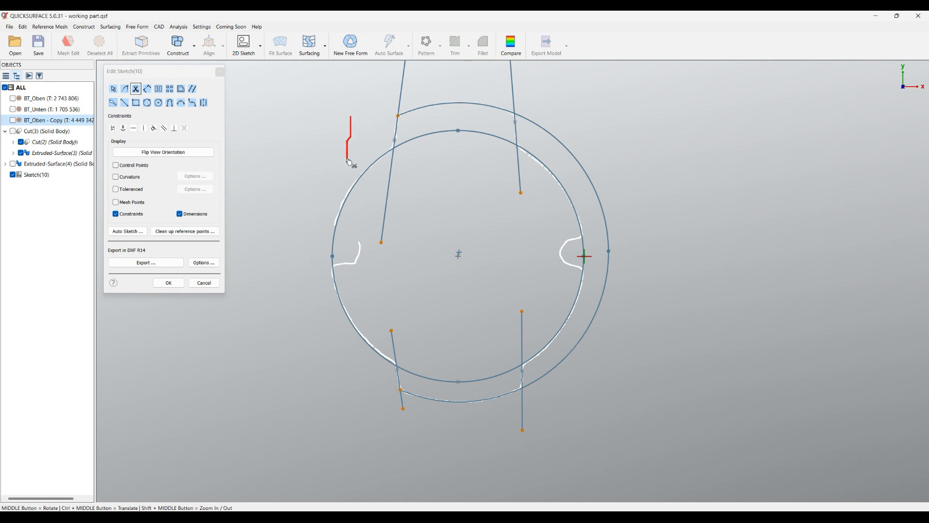
{"action": "left_click", "coordinate": [401, 92]}
{"action": "left_click", "coordinate": [513, 90]}
{"action": "mouse_move", "coordinate": [450, 172]}
{"action": "left_mouse_down"}
{"action": "mouse_move", "coordinate": [440, 140]}
{"action": "mouse_move", "coordinate": [383, 194]}
{"action": "mouse_move", "coordinate": [527, 181]}
{"action": "left_mouse_up"}
{"action": "left_click_drag", "start_coordinate": [542, 145], "coordinate": [594, 146]}
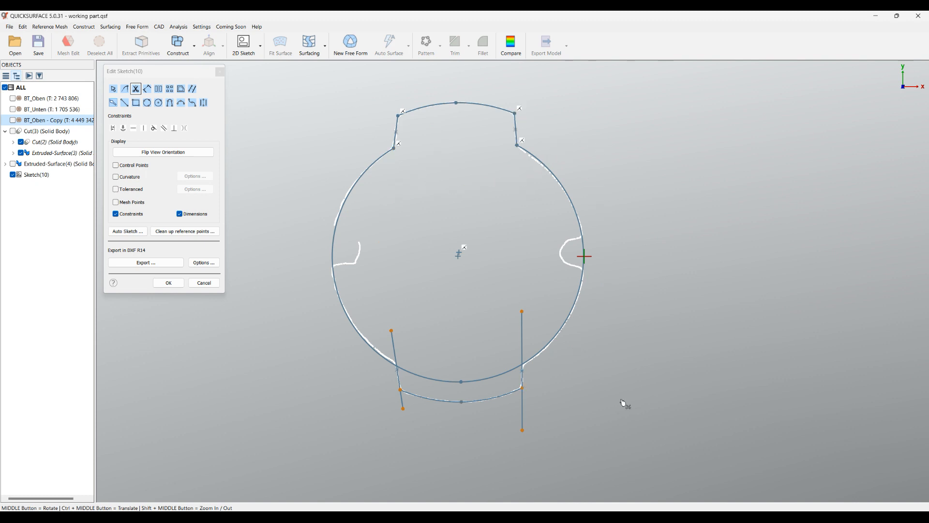
- Trim the overhanging line ends and the smaller circle's arc at the lower notch to complete its outline
{"action": "mouse_move", "coordinate": [533, 333]}
{"action": "left_mouse_down"}
{"action": "mouse_move", "coordinate": [473, 384]}
{"action": "mouse_move", "coordinate": [390, 334]}
{"action": "left_mouse_up"}
{"action": "middle_click_drag", "start_coordinate": [432, 289], "coordinate": [449, 271], "text": "ctrl"}
{"action": "left_click_drag", "start_coordinate": [422, 353], "coordinate": [389, 333]}
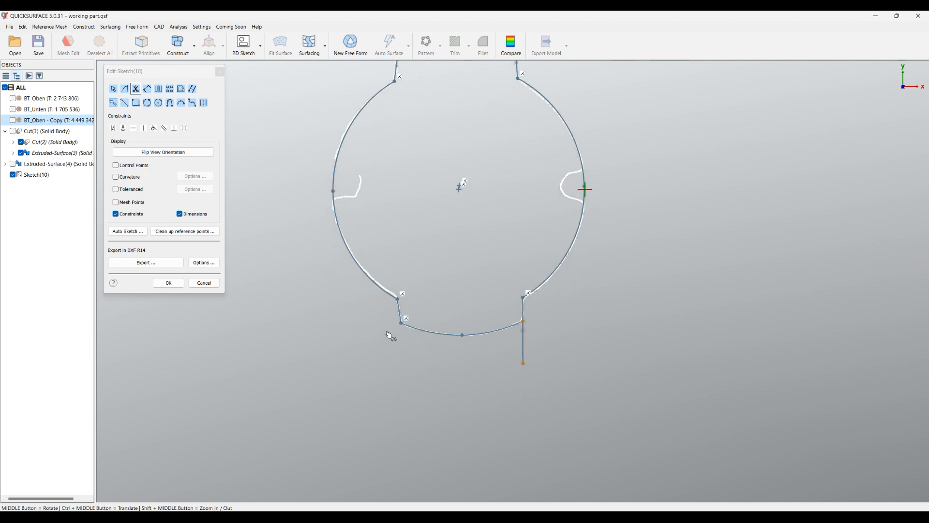
{"action": "left_click_drag", "start_coordinate": [513, 355], "coordinate": [573, 345]}
{"action": "middle_click_drag", "start_coordinate": [488, 211], "coordinate": [503, 304], "text": "ctrl"}
{"action": "scroll", "coordinate": [468, 242], "scroll_direction": "up", "scroll_amount": 4}
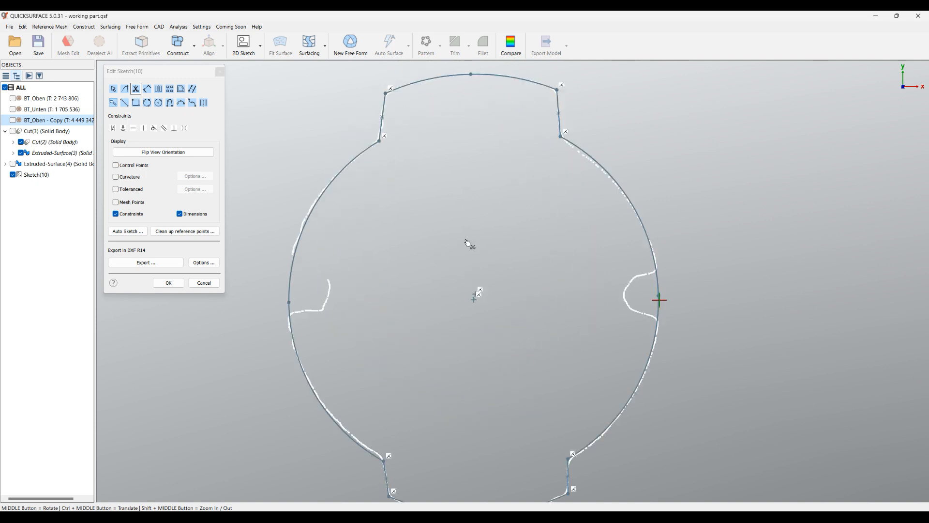
- Show the scan mesh and draw a rectangle over the inner rib on the profile's right side, reaching past the circle
{"action": "left_click", "coordinate": [13, 121]}
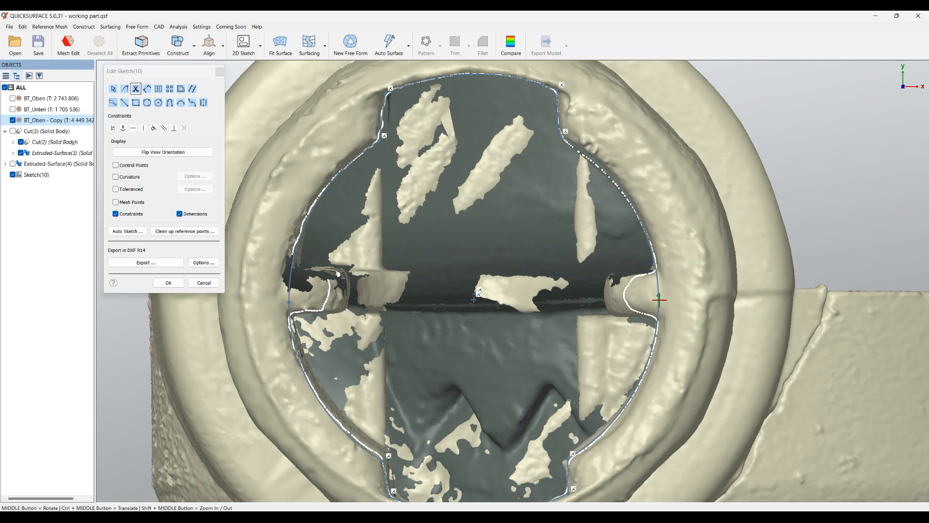
{"action": "middle_click_drag", "start_coordinate": [498, 317], "coordinate": [362, 292], "text": "ctrl"}
{"action": "scroll", "coordinate": [530, 277], "scroll_direction": "up", "scroll_amount": 4}
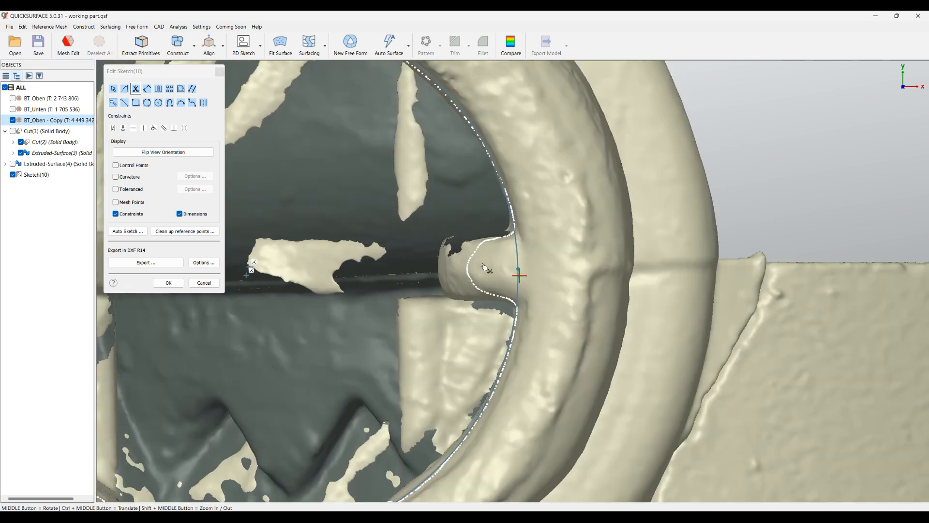
{"action": "left_click", "coordinate": [135, 102]}
{"action": "left_click_drag", "start_coordinate": [429, 237], "coordinate": [576, 299]}
- Draw a second rectangle over the rib on the profile's left side, crossing the circle, and hide the scan mesh
{"action": "mouse_move", "coordinate": [380, 247]}
{"action": "middle_mouse_down", "text": "ctrl"}
{"action": "mouse_move", "coordinate": [586, 260]}
{"action": "mouse_move", "coordinate": [678, 216]}
{"action": "middle_mouse_up", "text": "ctrl"}
{"action": "scroll", "coordinate": [678, 216], "scroll_direction": "down", "scroll_amount": 4}
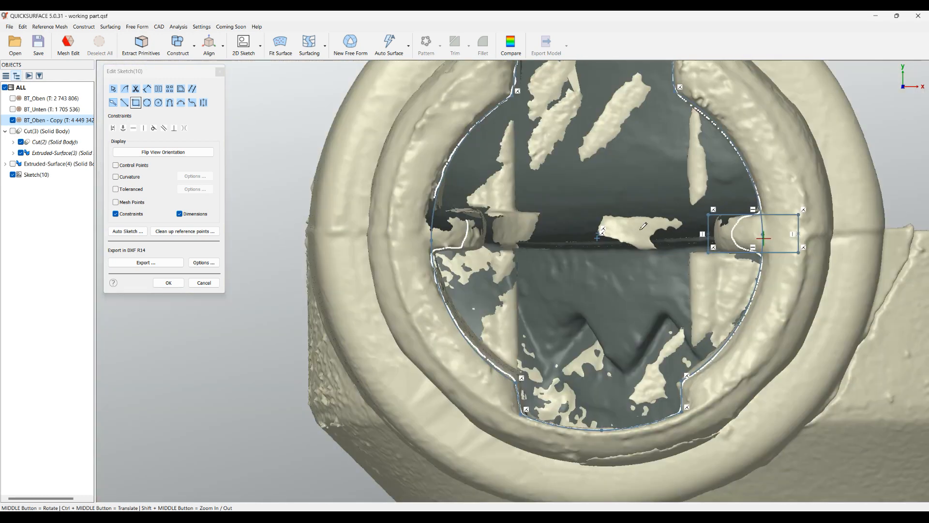
{"action": "scroll", "coordinate": [491, 230], "scroll_direction": "up", "scroll_amount": 3}
{"action": "mouse_move", "coordinate": [430, 194]}
{"action": "left_mouse_down"}
{"action": "mouse_move", "coordinate": [473, 198]}
{"action": "mouse_move", "coordinate": [489, 264]}
{"action": "mouse_move", "coordinate": [475, 259]}
{"action": "left_mouse_up"}
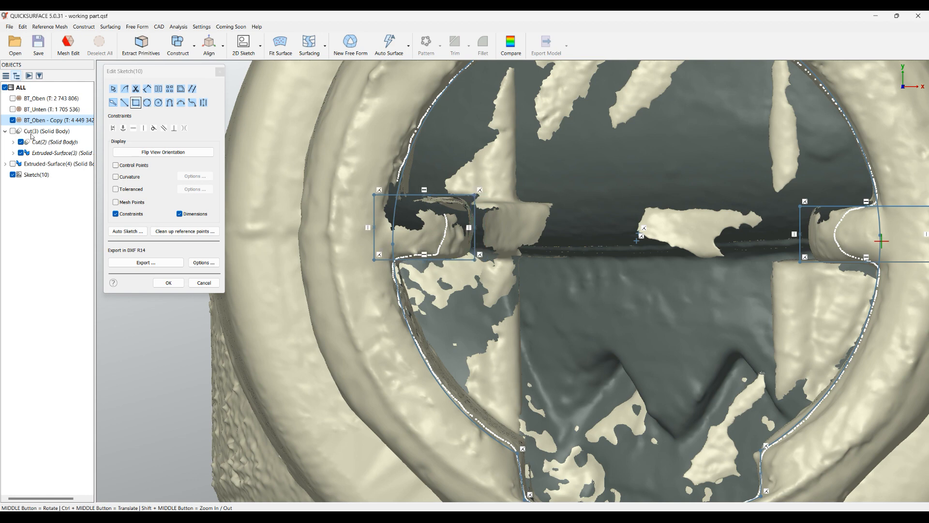
{"action": "left_click", "coordinate": [13, 120]}
{"action": "middle_click_drag", "start_coordinate": [571, 220], "coordinate": [494, 226], "text": "ctrl"}
{"action": "key", "text": "Escape"}
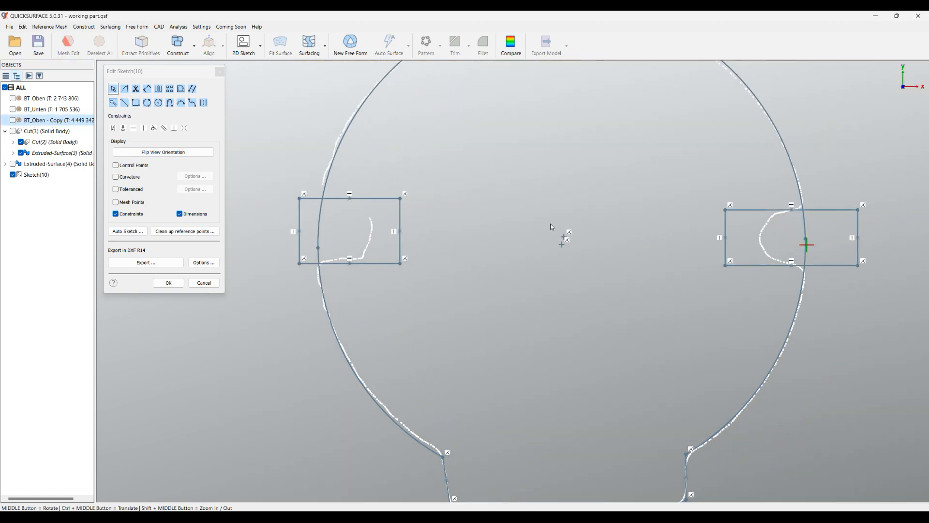
- Trim both rib rectangles and the circle where they overlap, leaving one closed profile with two rectangular side indents
{"action": "middle_click_drag", "start_coordinate": [574, 215], "coordinate": [547, 247], "text": "ctrl"}
{"action": "left_click", "coordinate": [136, 88]}
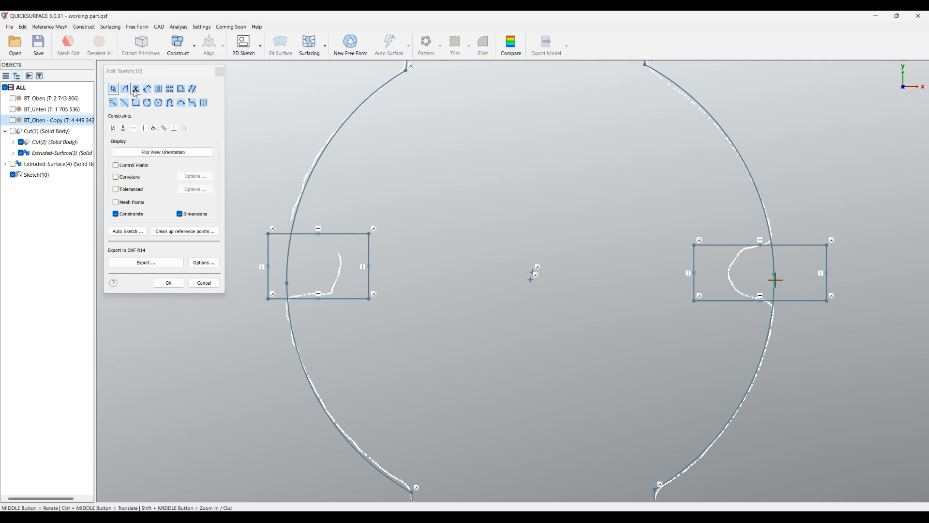
{"action": "mouse_move", "coordinate": [274, 216]}
{"action": "left_mouse_down"}
{"action": "mouse_move", "coordinate": [281, 244]}
{"action": "mouse_move", "coordinate": [309, 261]}
{"action": "mouse_move", "coordinate": [271, 309]}
{"action": "mouse_move", "coordinate": [266, 264]}
{"action": "left_mouse_up"}
{"action": "middle_click_drag", "start_coordinate": [646, 237], "coordinate": [395, 201], "text": "ctrl"}
{"action": "mouse_move", "coordinate": [602, 204]}
{"action": "left_mouse_down"}
{"action": "mouse_move", "coordinate": [581, 236]}
{"action": "mouse_move", "coordinate": [626, 285]}
{"action": "mouse_move", "coordinate": [663, 239]}
{"action": "left_mouse_up"}
{"action": "scroll", "coordinate": [667, 233], "scroll_direction": "down", "scroll_amount": 2}
{"action": "middle_click_drag", "start_coordinate": [533, 196], "coordinate": [540, 212], "text": "ctrl"}
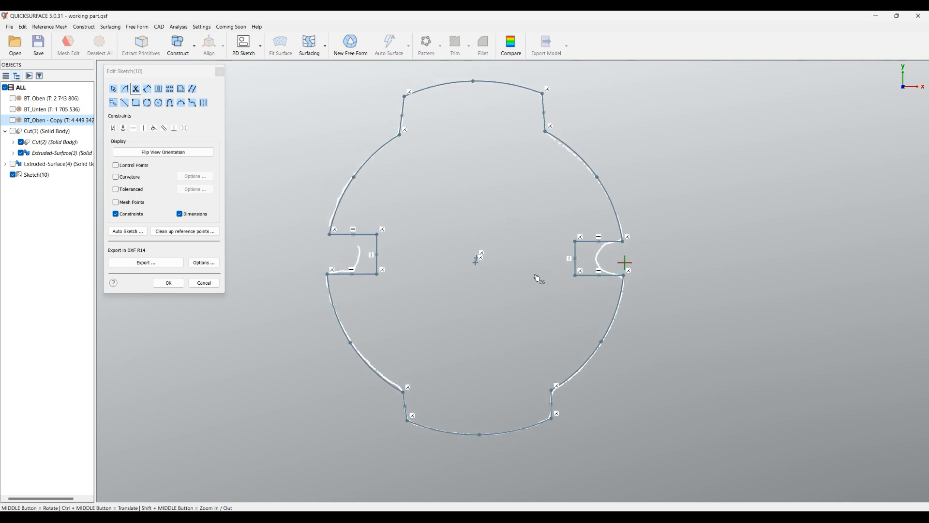
- Finish the notched inner profile sketch and show the main solid body around it
{"action": "left_click", "coordinate": [175, 283]}
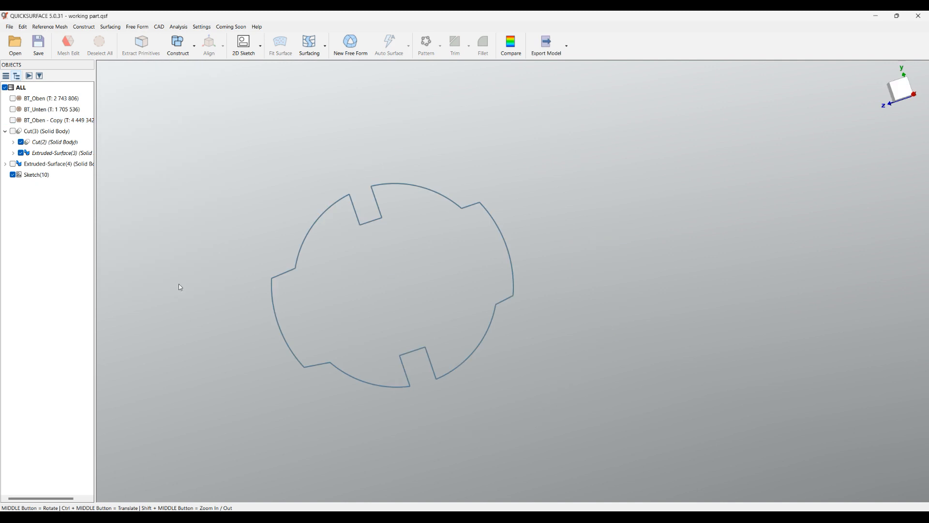
{"action": "middle_click_drag", "start_coordinate": [432, 312], "coordinate": [395, 197]}
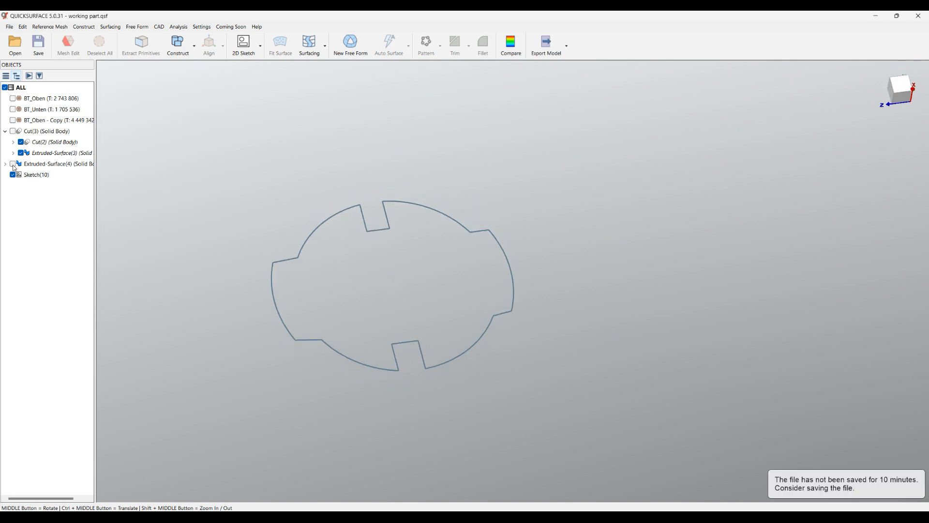
{"action": "left_click", "coordinate": [13, 131]}
{"action": "middle_click_drag", "start_coordinate": [425, 238], "coordinate": [387, 193]}
{"action": "scroll", "coordinate": [423, 224], "scroll_direction": "down", "scroll_amount": 2}
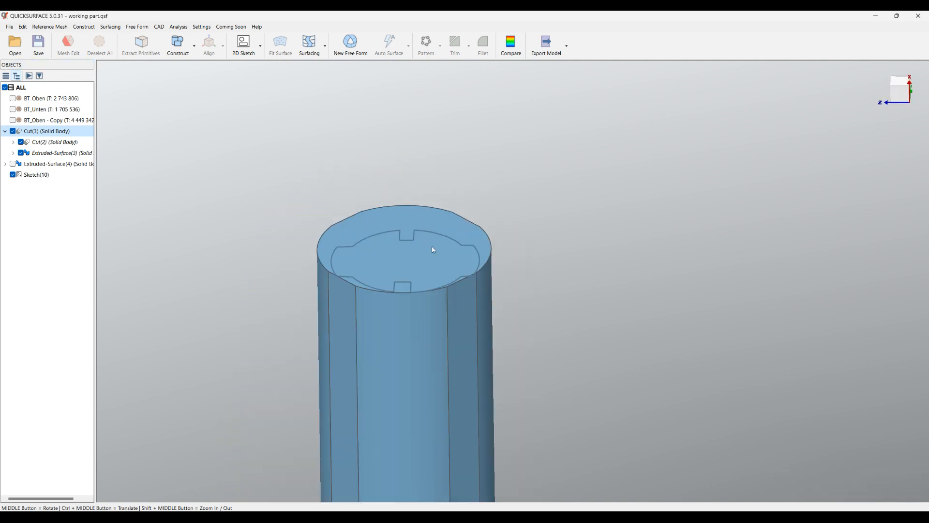
- Extrude the notched profile as a solid, extending Depth 1 outward past the handle's open end to about 15.8 mm
{"action": "left_click", "coordinate": [424, 295]}
{"action": "left_click", "coordinate": [439, 279]}
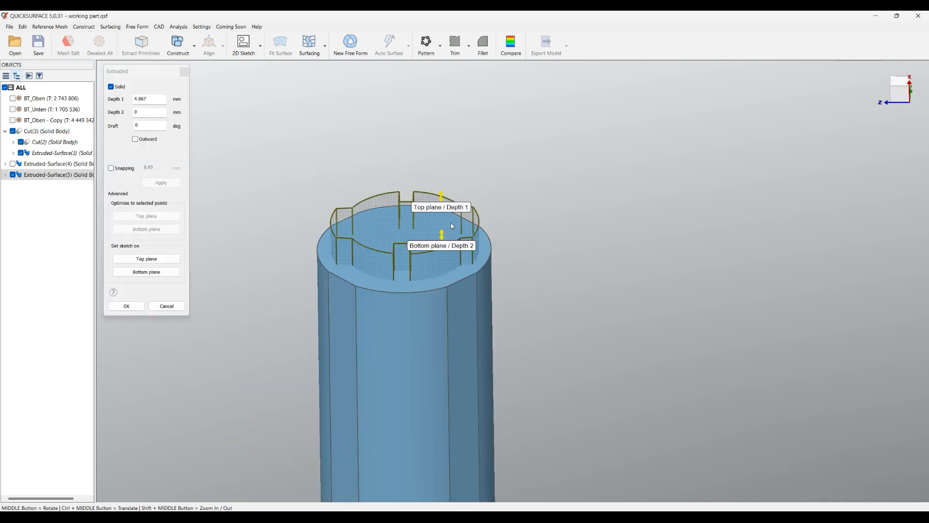
{"action": "left_click_drag", "start_coordinate": [442, 200], "coordinate": [443, 101]}
{"action": "scroll", "coordinate": [477, 256], "scroll_direction": "down", "scroll_amount": 5}
{"action": "middle_click_drag", "start_coordinate": [488, 358], "coordinate": [678, 251]}
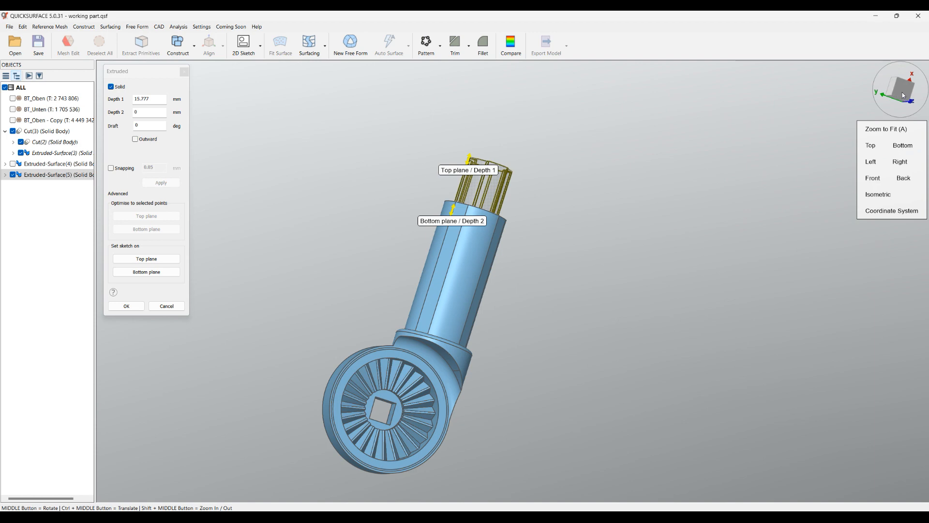
- Extend the extrusion's Depth 2 into the handle to about 36.2 mm, ending just before the collar, and accept it
{"action": "left_click", "coordinate": [901, 89]}
{"action": "left_click_drag", "start_coordinate": [648, 286], "coordinate": [499, 290]}
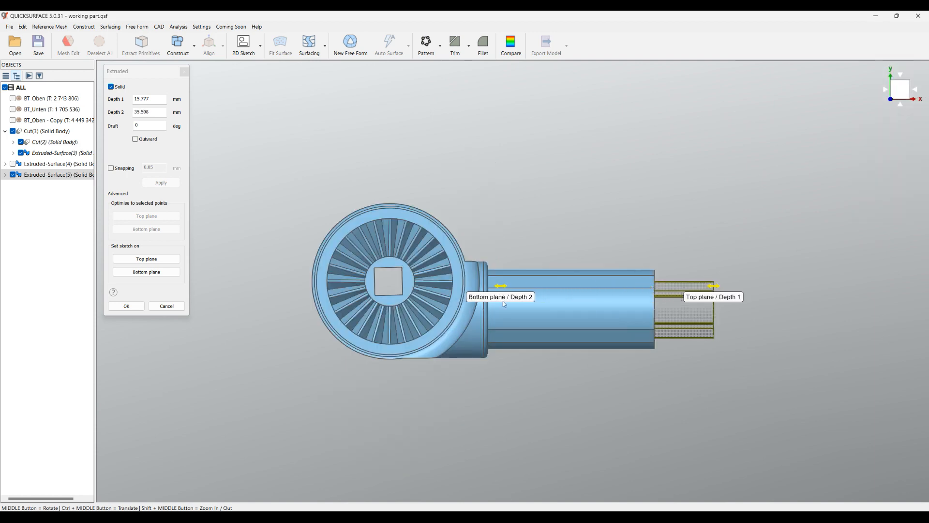
{"action": "scroll", "coordinate": [504, 301], "scroll_direction": "up", "scroll_amount": 5}
{"action": "left_click_drag", "start_coordinate": [497, 253], "coordinate": [490, 257]}
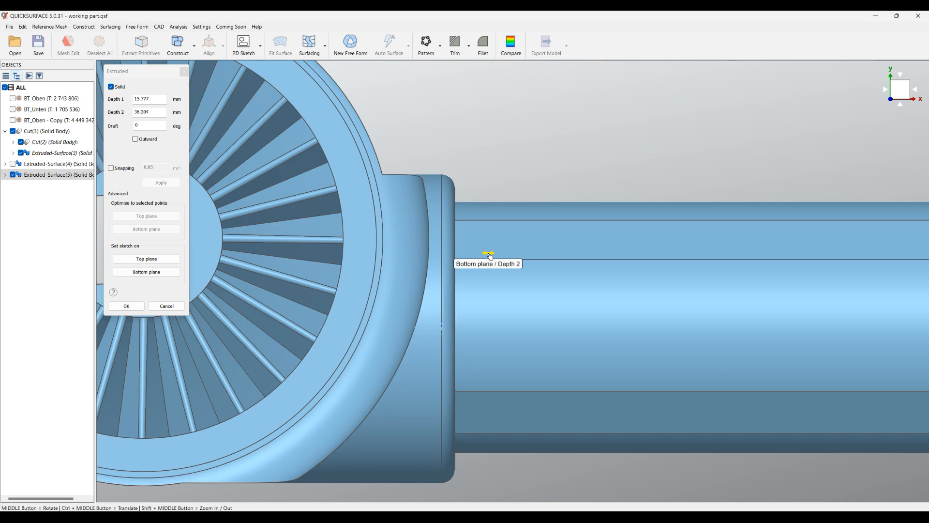
{"action": "scroll", "coordinate": [464, 214], "scroll_direction": "down", "scroll_amount": 5}
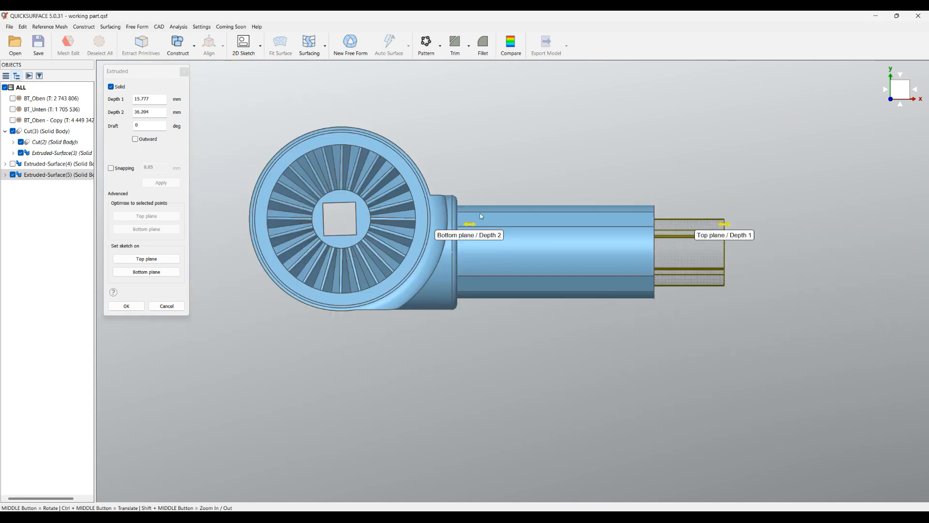
{"action": "left_click", "coordinate": [129, 306]}
- Cut the notched extrusion from the main body to hollow out the handle
{"action": "middle_click_drag", "start_coordinate": [480, 283], "coordinate": [332, 315]}
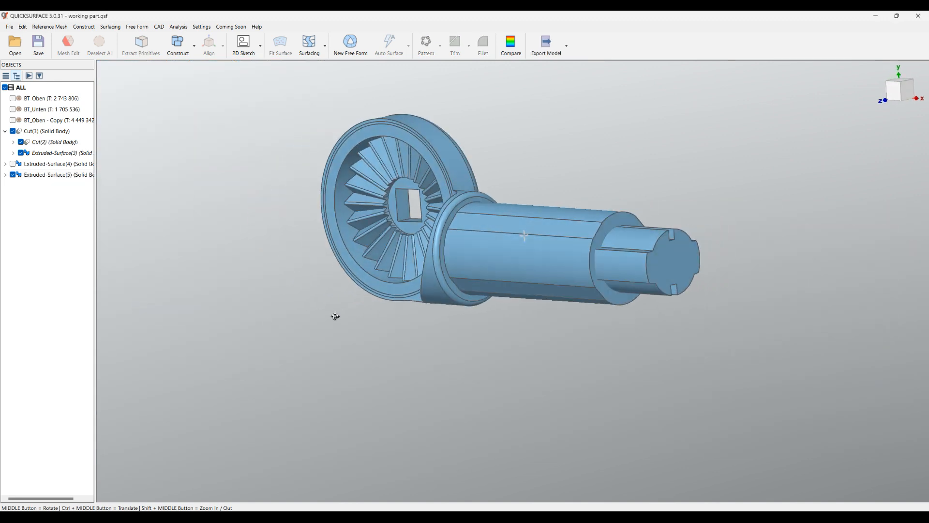
{"action": "left_click", "coordinate": [531, 268]}
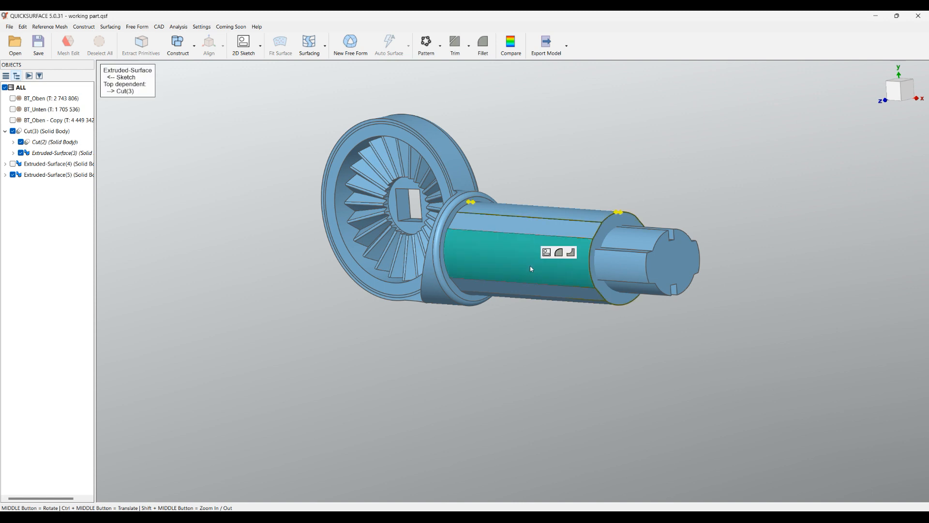
{"action": "left_click", "coordinate": [571, 253]}
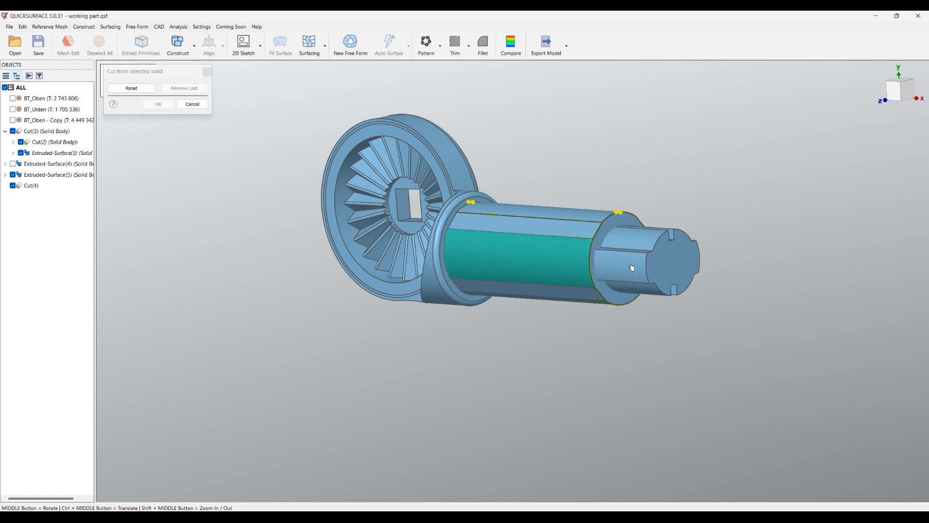
{"action": "middle_click_drag", "start_coordinate": [465, 280], "coordinate": [372, 262]}
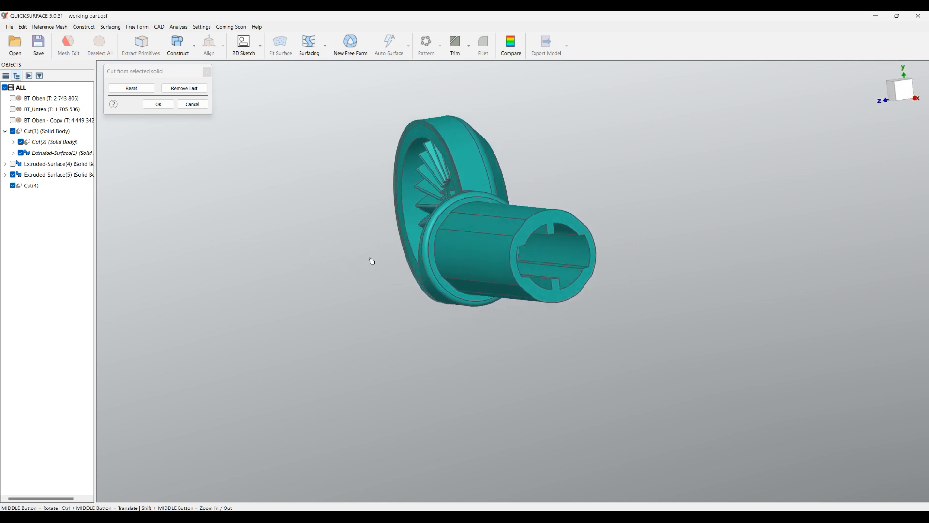
{"action": "left_click", "coordinate": [164, 106]}
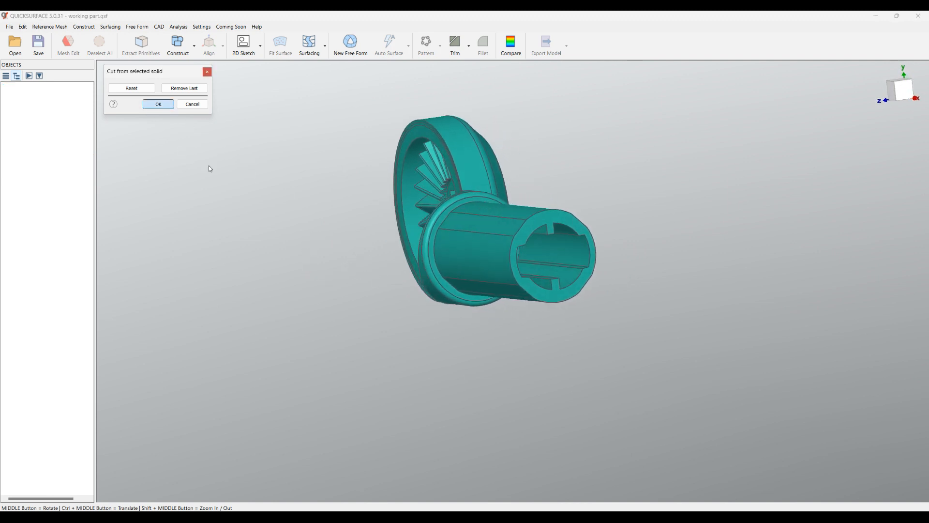
- Show the extruded cross pin cylinder and cut it from the main body to make the round hole through the handle
{"action": "left_click", "coordinate": [13, 131]}
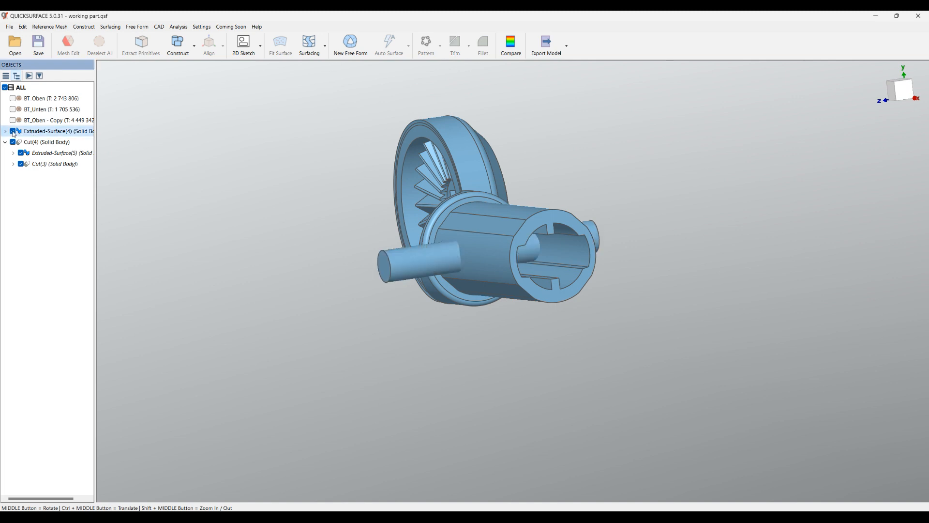
{"action": "left_click", "coordinate": [491, 264]}
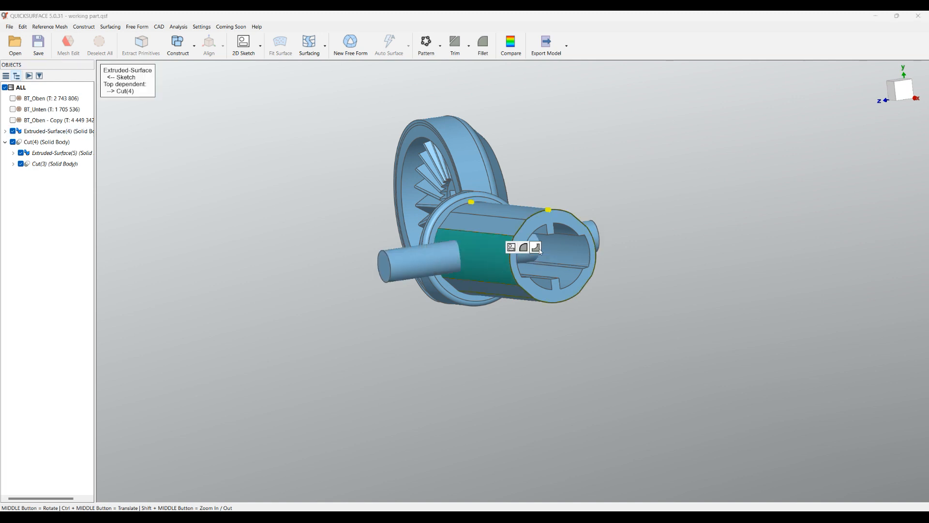
{"action": "middle_click_drag", "start_coordinate": [427, 326], "coordinate": [644, 212]}
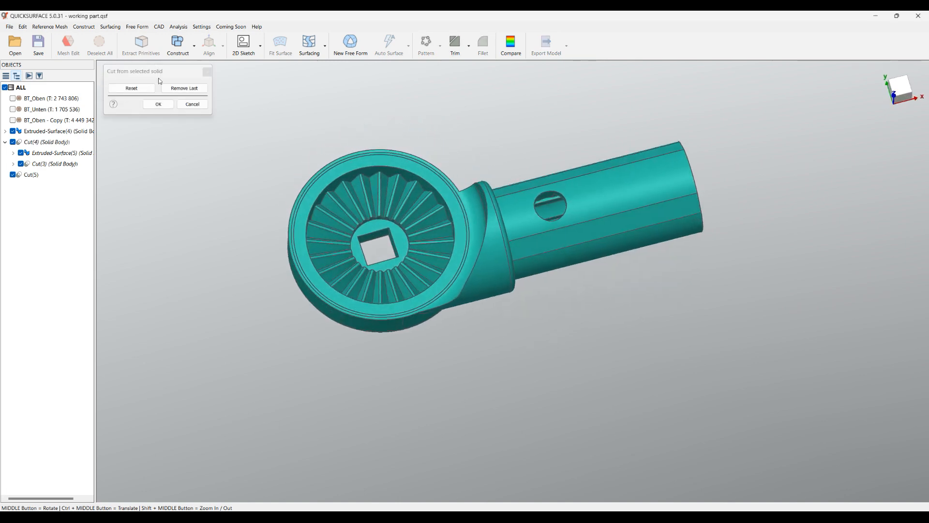
{"action": "left_click", "coordinate": [158, 104]}
{"action": "middle_click_drag", "start_coordinate": [415, 173], "coordinate": [389, 294]}
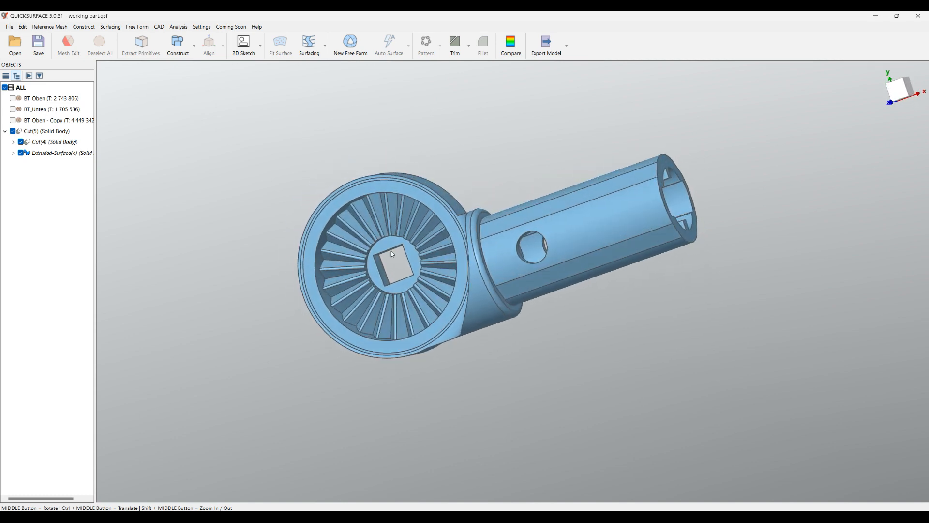
- Export the finished body as a STEP file named result in the Brocken part folder, with Z mapped to the Y axis
{"action": "scroll", "coordinate": [395, 255], "scroll_direction": "up", "scroll_amount": 2}
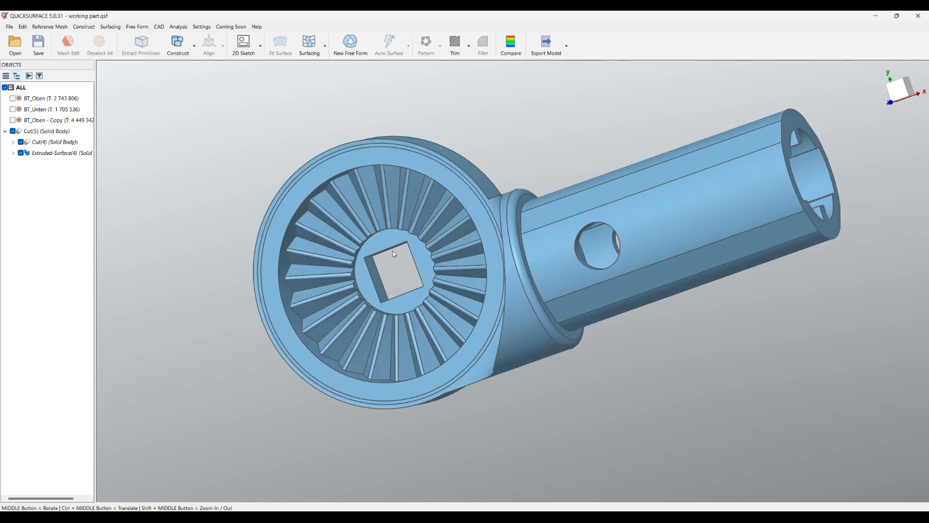
{"action": "left_click", "coordinate": [545, 43]}
{"action": "left_click", "coordinate": [243, 385]}
{"action": "left_click", "coordinate": [243, 383]}
{"action": "left_click", "coordinate": [170, 375]}
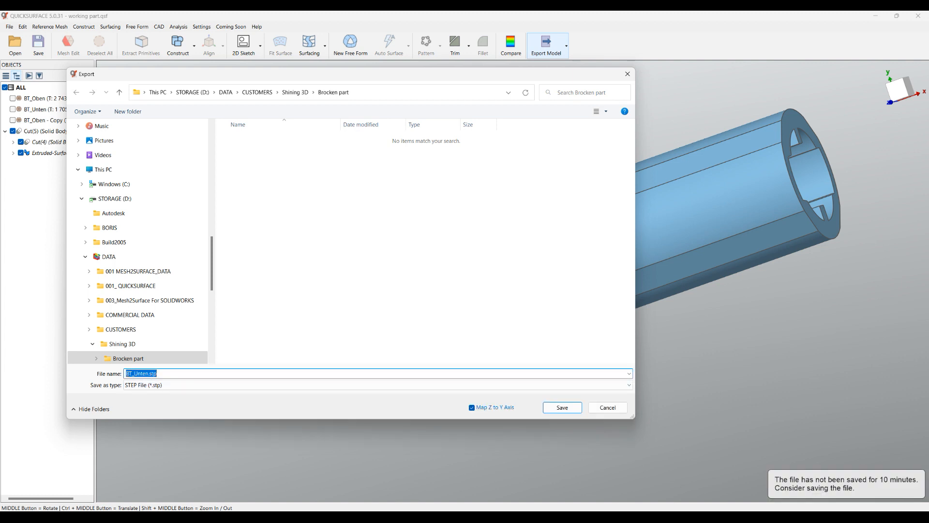
{"action": "type", "text": "result"}
{"action": "left_click", "coordinate": [473, 407]}
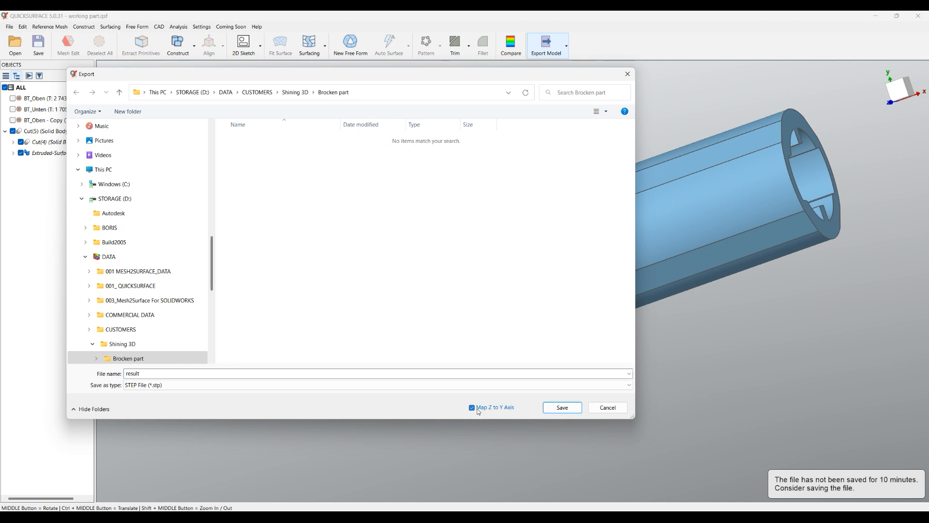
{"action": "left_click", "coordinate": [560, 411]}
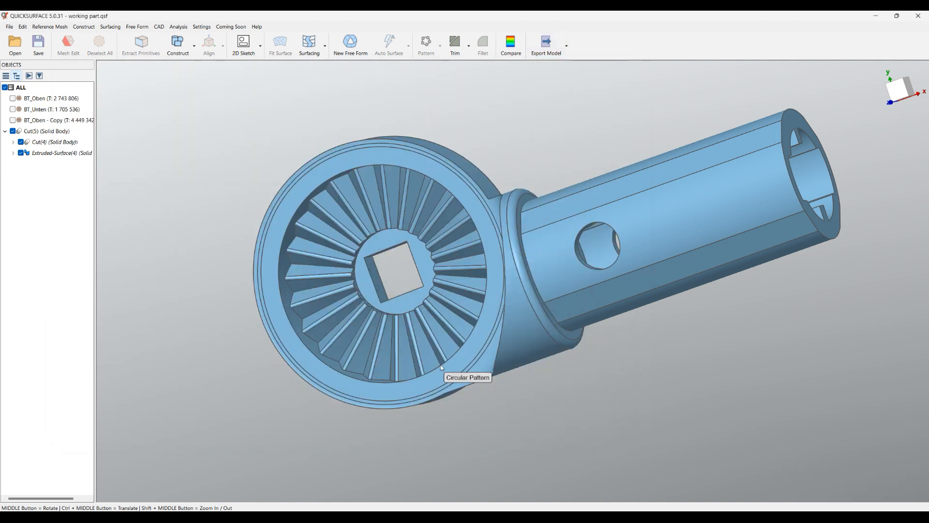